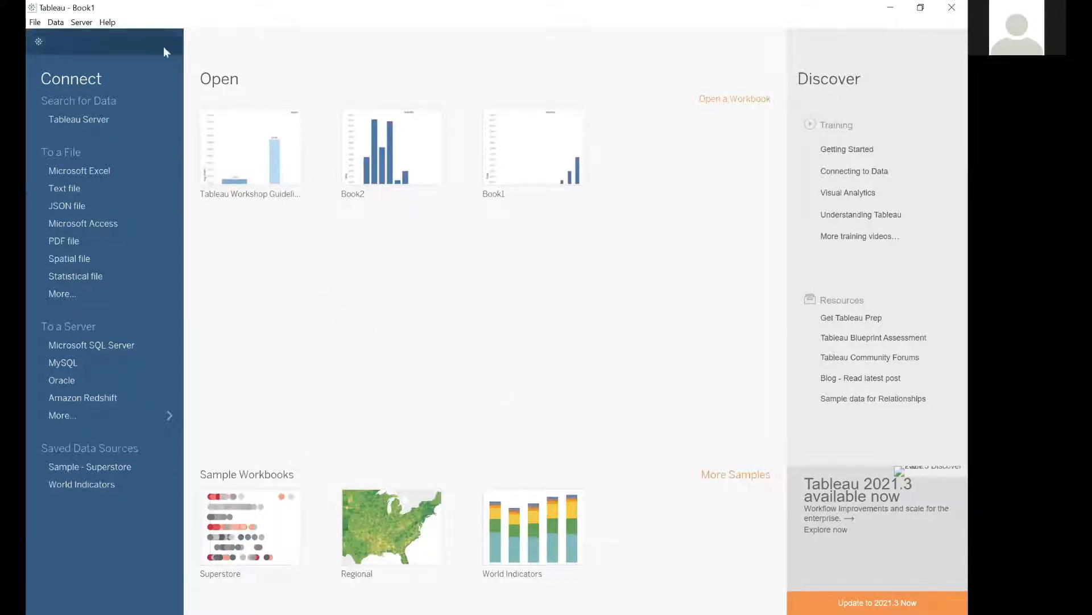
# Connect to the Microsoft Excel workbook Sample - Superstore.xls in the Downloads folder.
pyautogui.moveTo(548, 146)
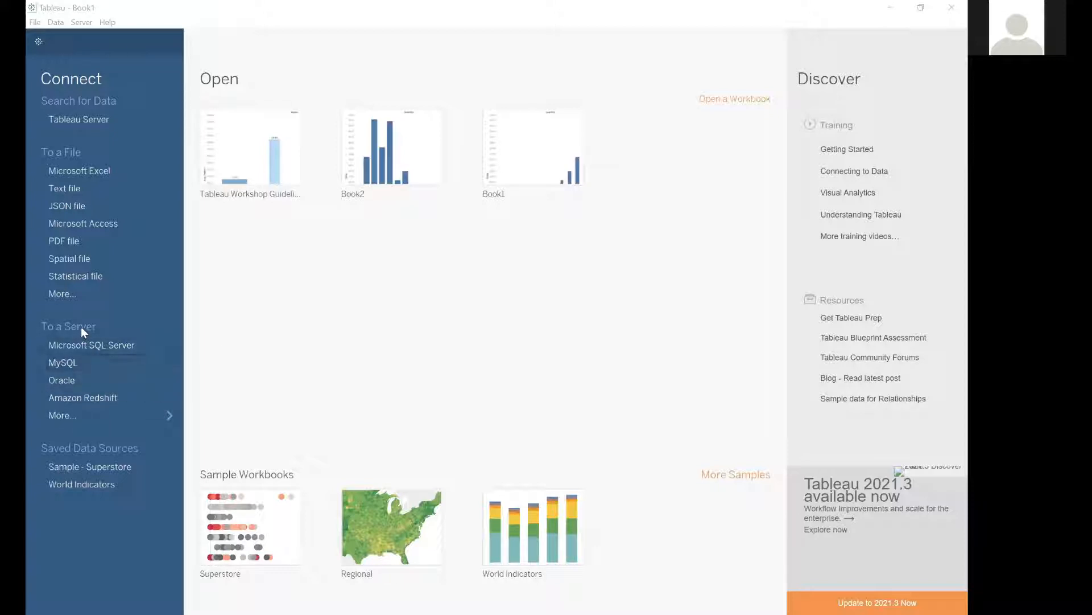
pyautogui.click(159, 414)
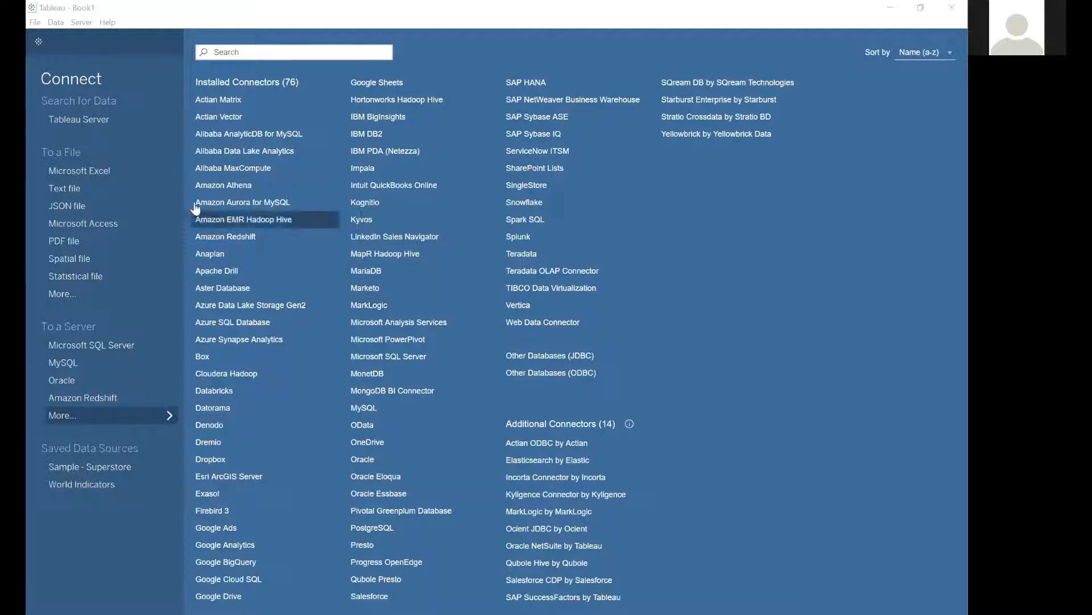
pyautogui.click(87, 172)
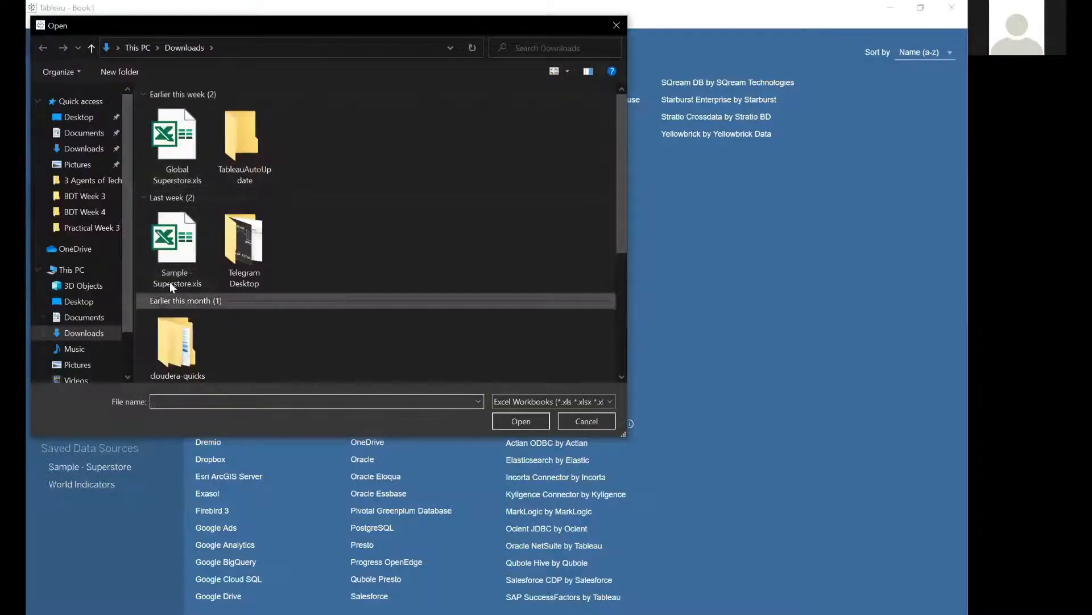
pyautogui.click(166, 234)
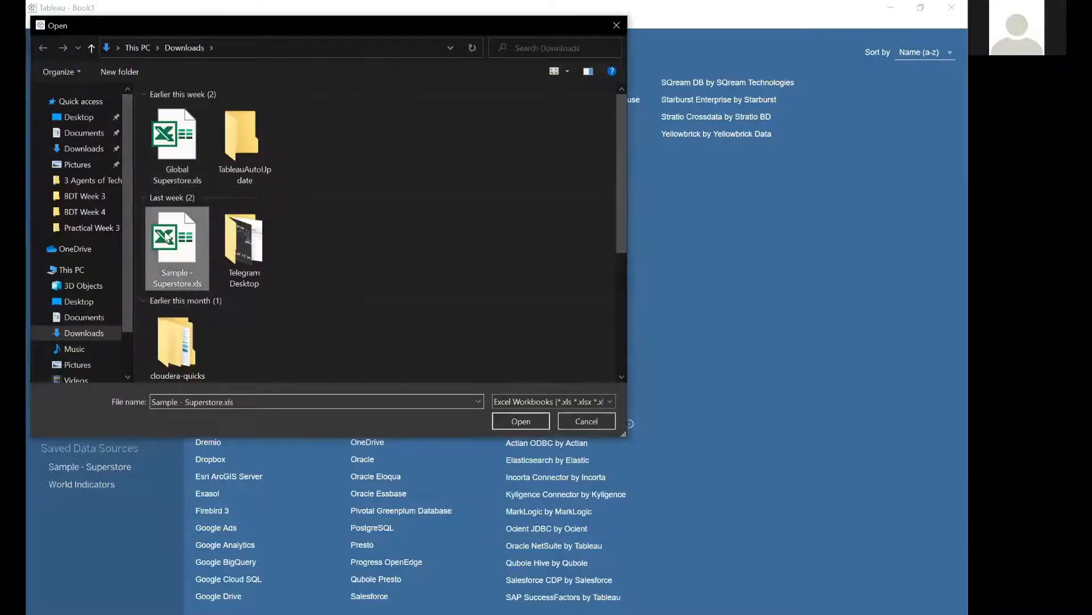
pyautogui.doubleClick(165, 234)
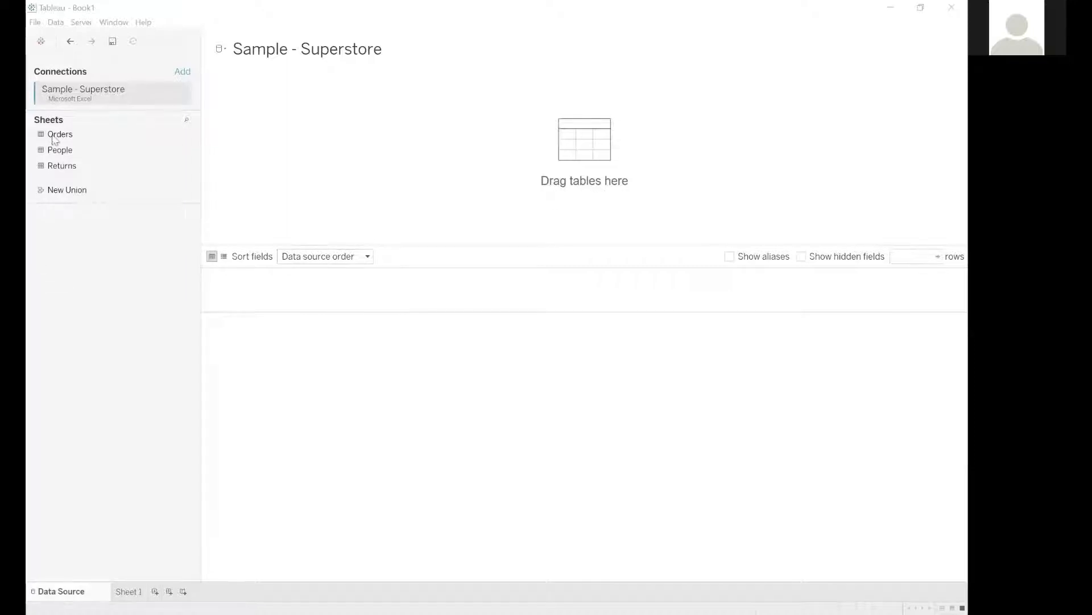
# Add the Orders sheet to the data source canvas and preview its data.
pyautogui.moveTo(60, 134); pyautogui.dragTo(566, 125)
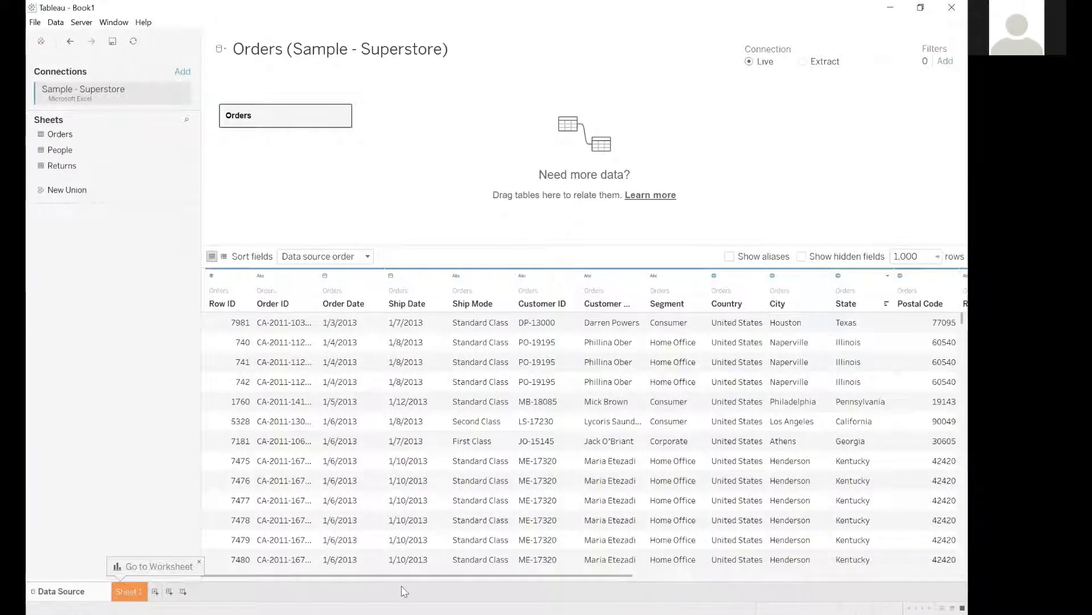
pyautogui.moveTo(602, 567); pyautogui.dragTo(276, 573)
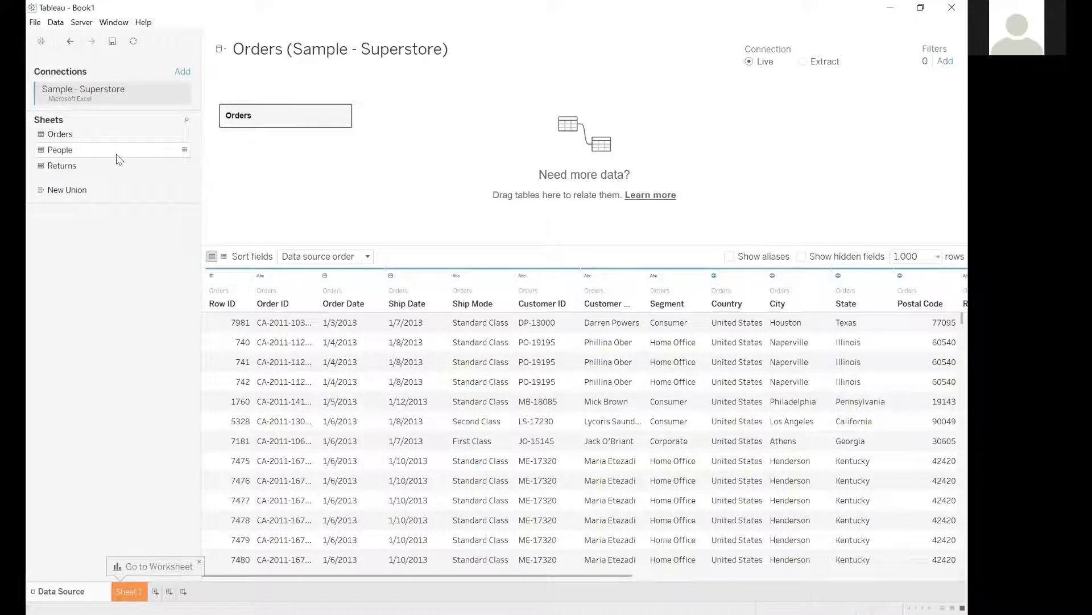
# Try relating the People table to Orders on the Region field.
pyautogui.moveTo(120, 159); pyautogui.dragTo(483, 146)
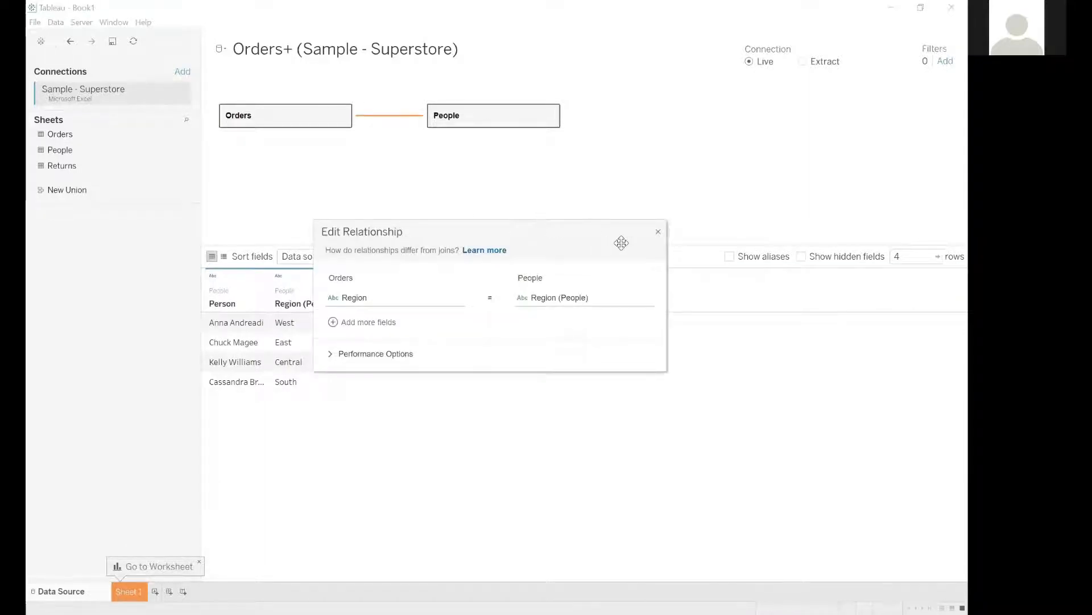
pyautogui.click(658, 231)
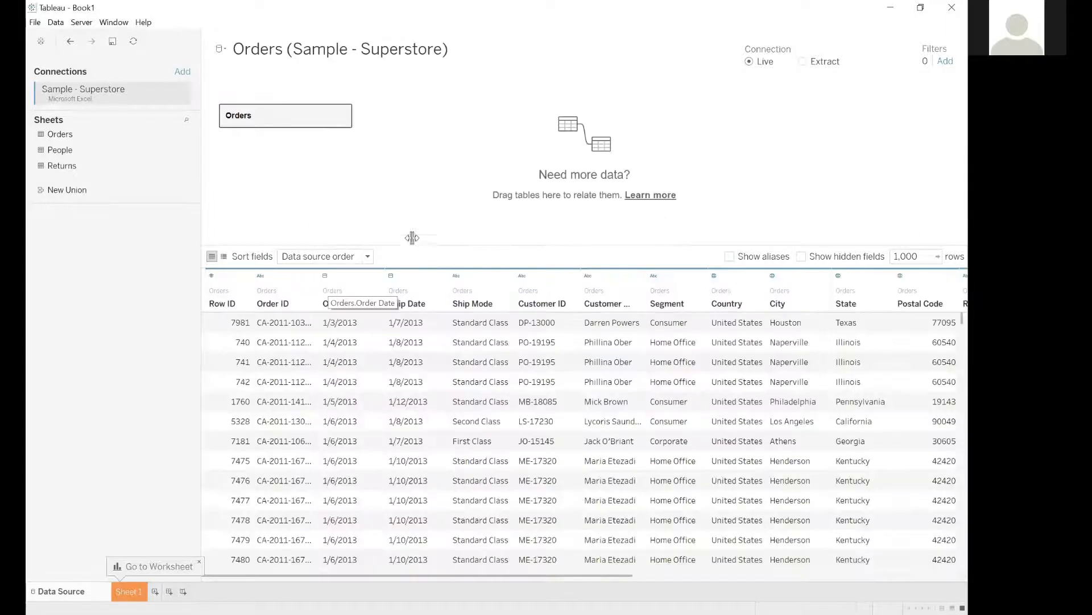
# Open the Orders logical table to display its physical tables.
pyautogui.doubleClick(298, 118)
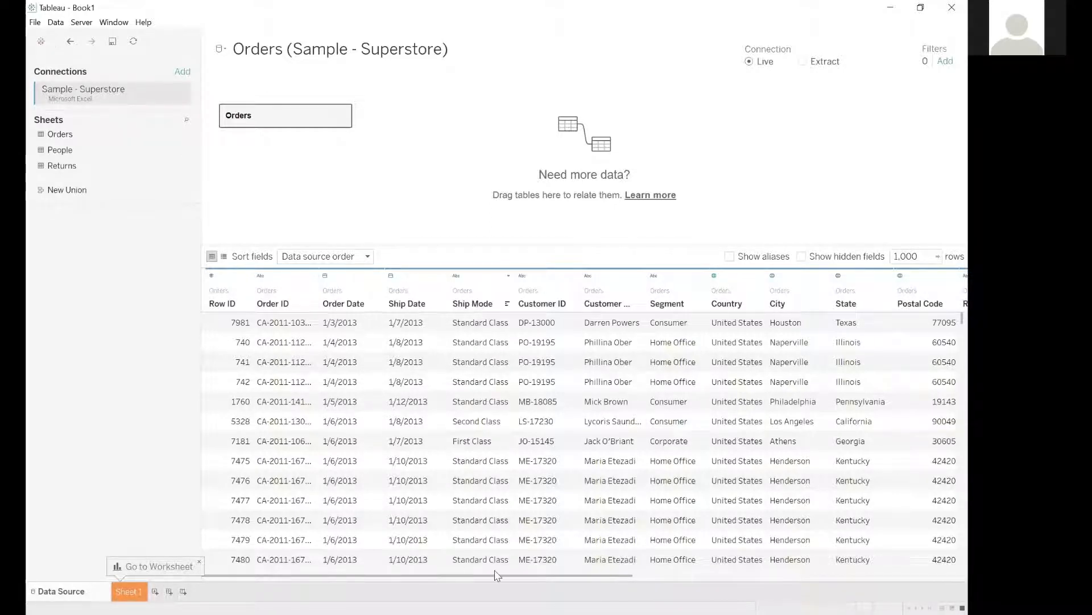
pyautogui.click(483, 426)
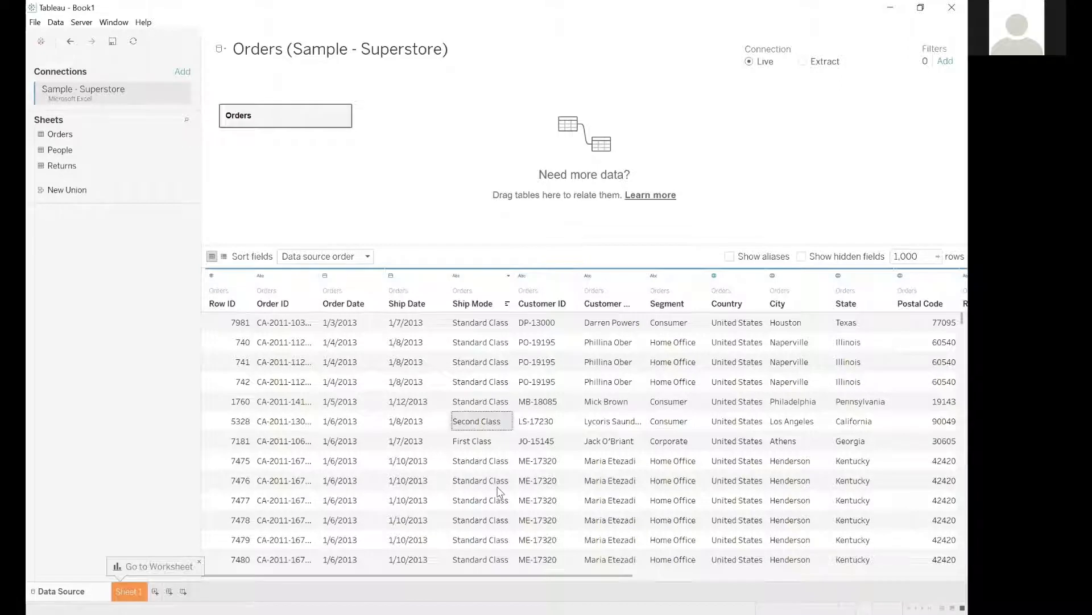
pyautogui.click(426, 157)
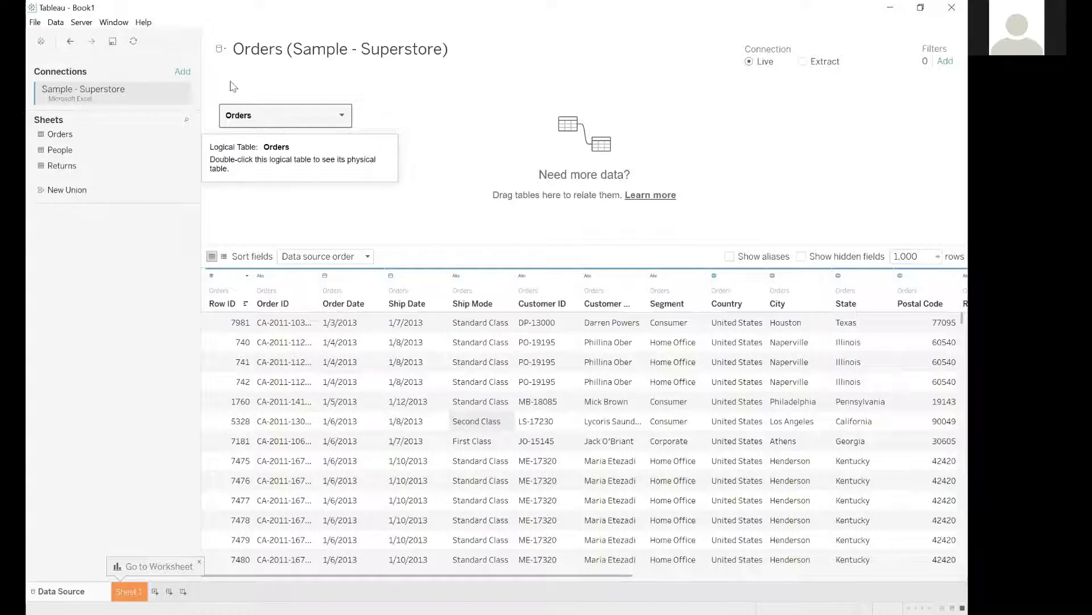
pyautogui.doubleClick(228, 114)
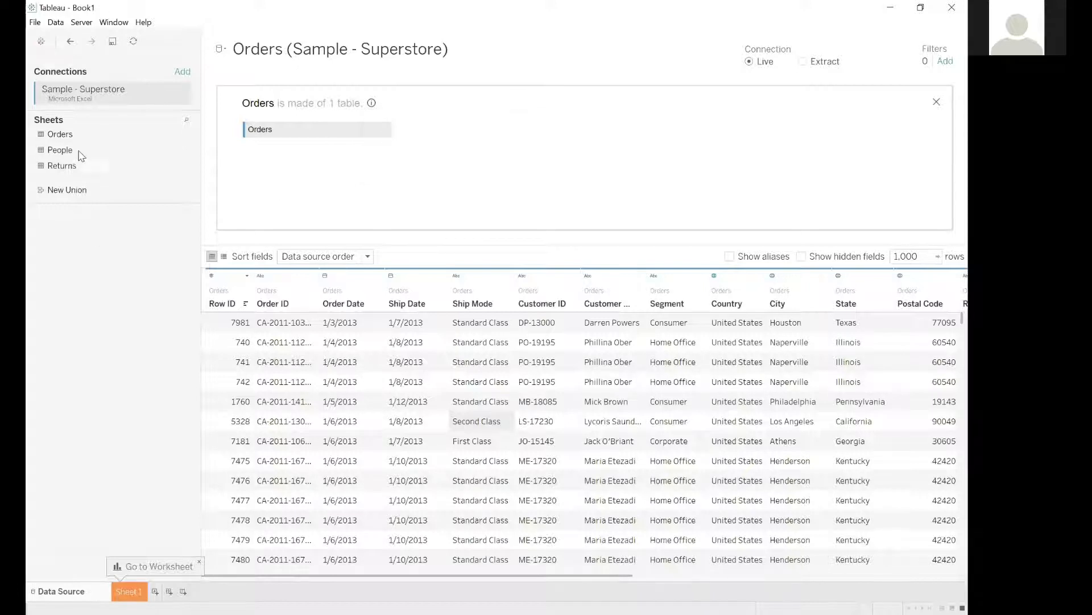
# Try an inner join of People to Orders on Region, inspect the join settings, and undo the join.
pyautogui.moveTo(80, 155); pyautogui.dragTo(380, 165)
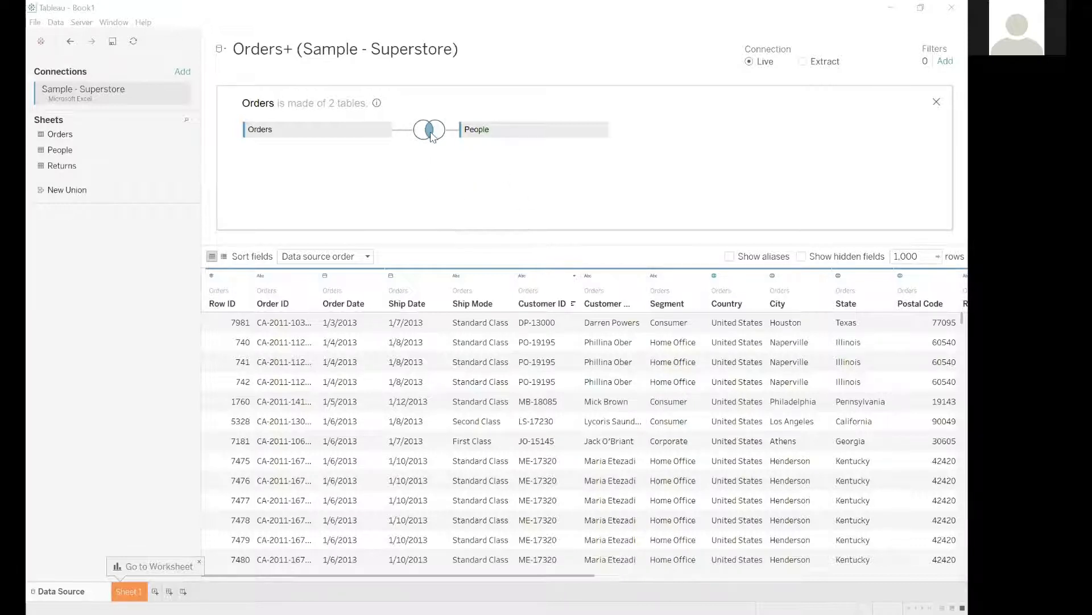
pyautogui.click(431, 135)
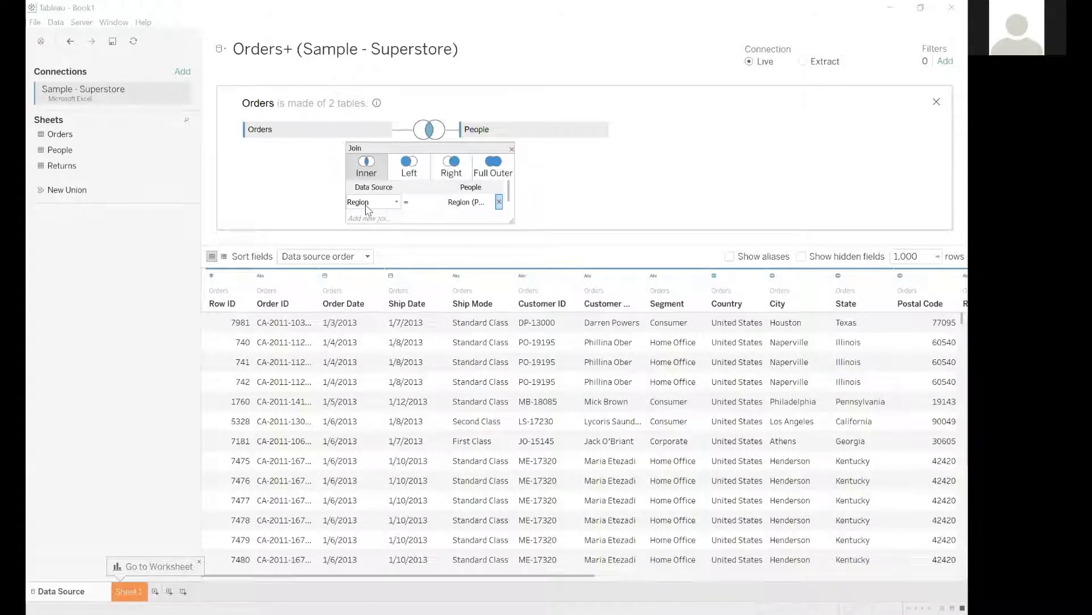
pyautogui.click(445, 145)
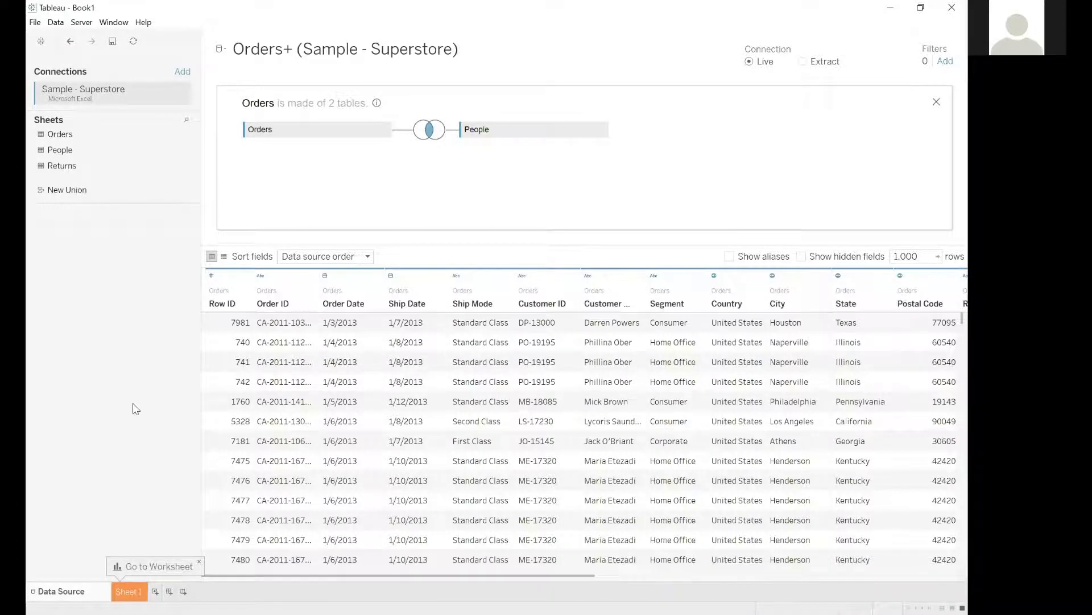
pyautogui.hotkey('ctrl', 'z')
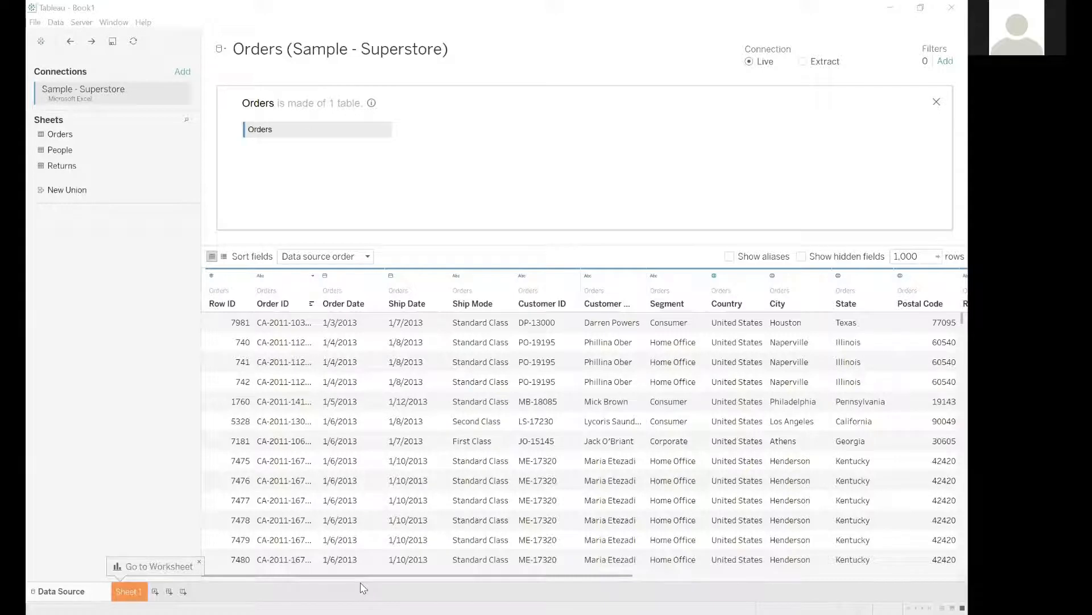
# Examine the Orders data preview across all its columns, from Row ID through Profit.
pyautogui.moveTo(379, 575)
pyautogui.mouseDown()
pyautogui.moveTo(481, 574)
pyautogui.moveTo(379, 574)
pyautogui.moveTo(400, 568)
pyautogui.moveTo(390, 567)
pyautogui.mouseUp()
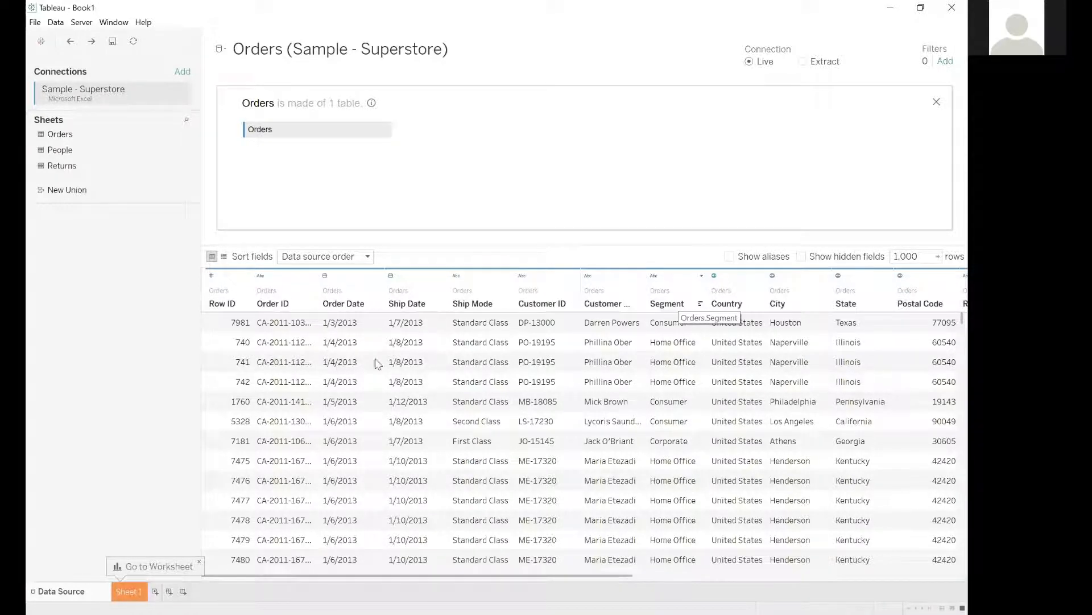
pyautogui.hscroll(2, 427, 578)
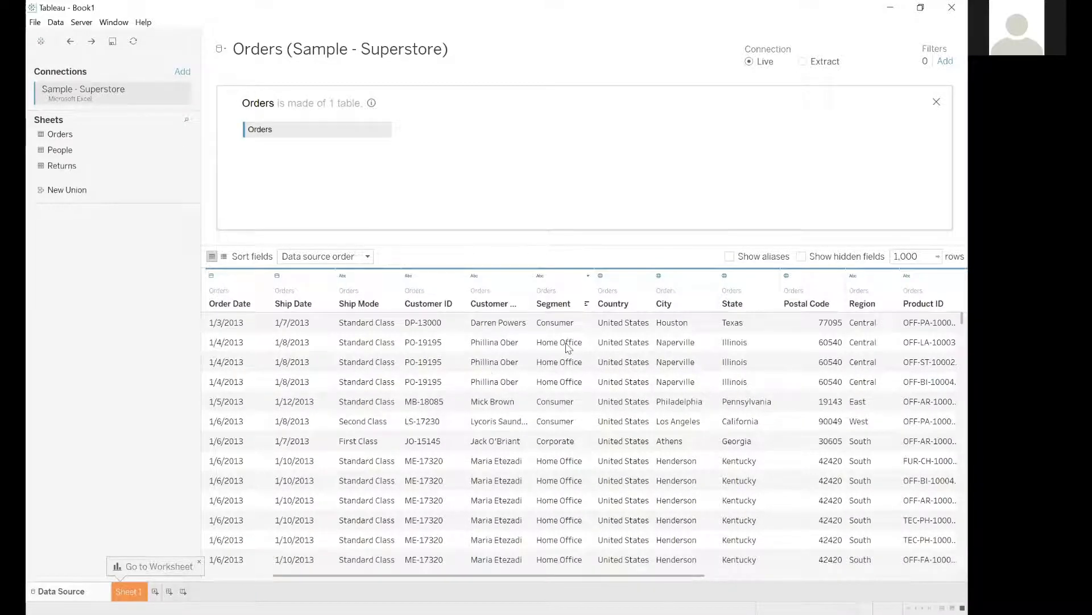
pyautogui.hscroll(1, 568, 348)
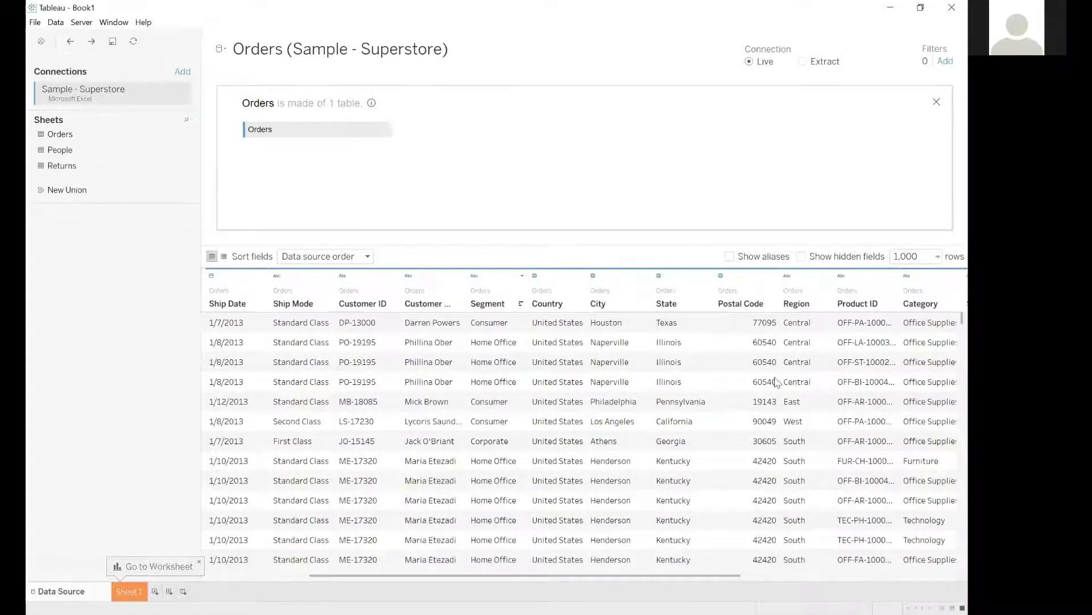
pyautogui.hscroll(3, 587, 586)
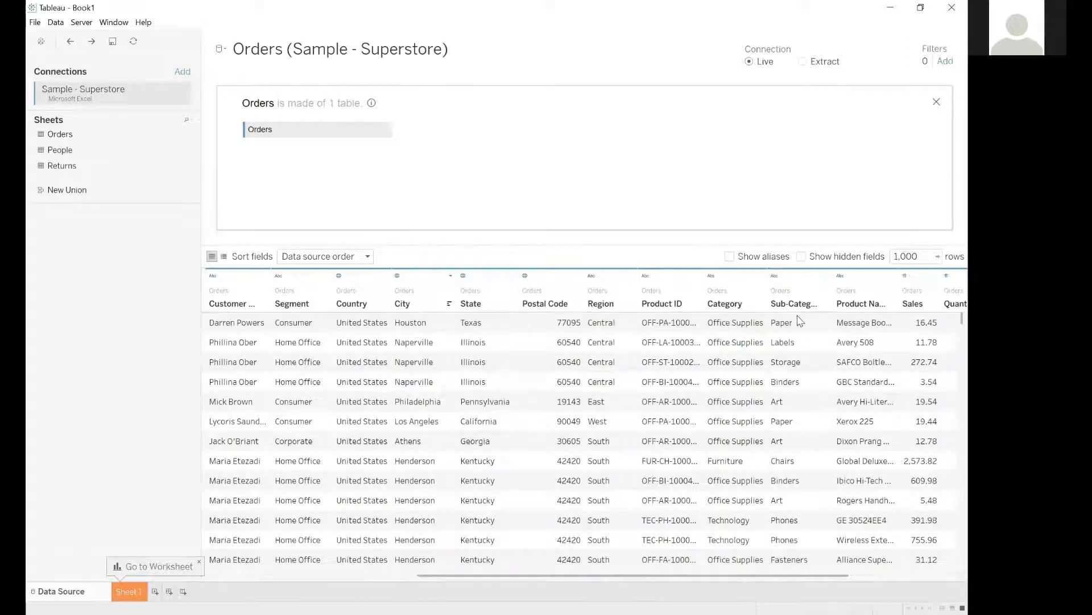
pyautogui.hscroll(1, 859, 326)
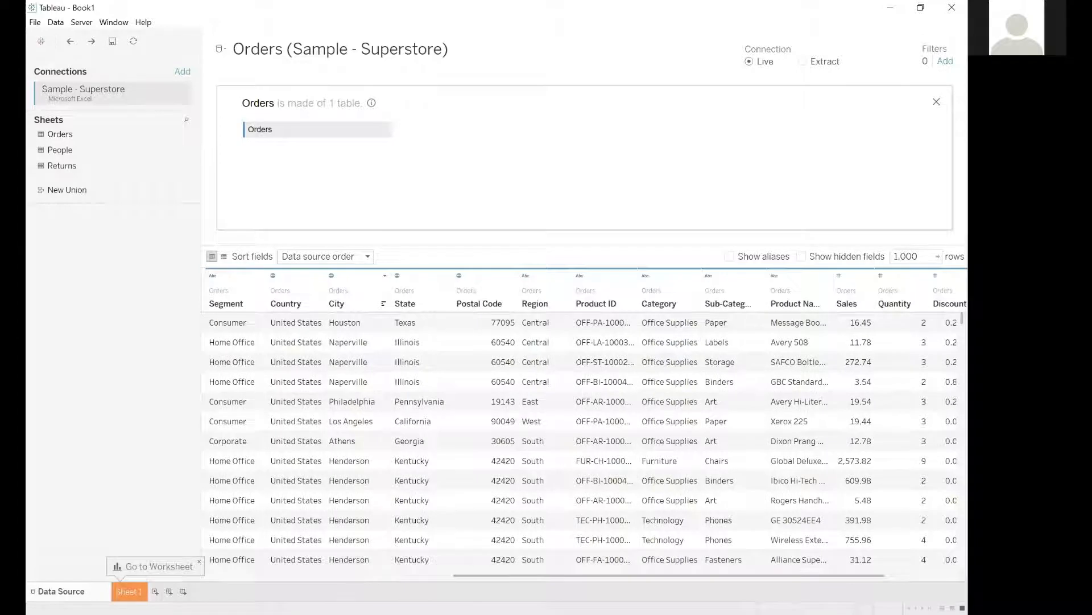
pyautogui.hscroll(2, 590, 339)
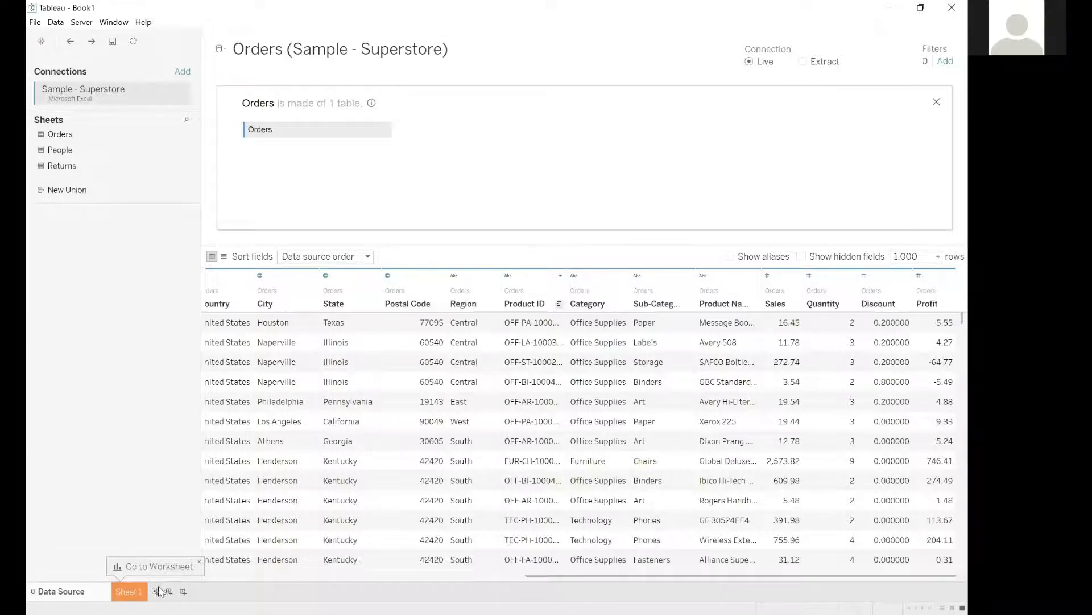
# Open Sheet 1 and examine the Order Date, City and Category fields in its field list.
pyautogui.click(130, 593)
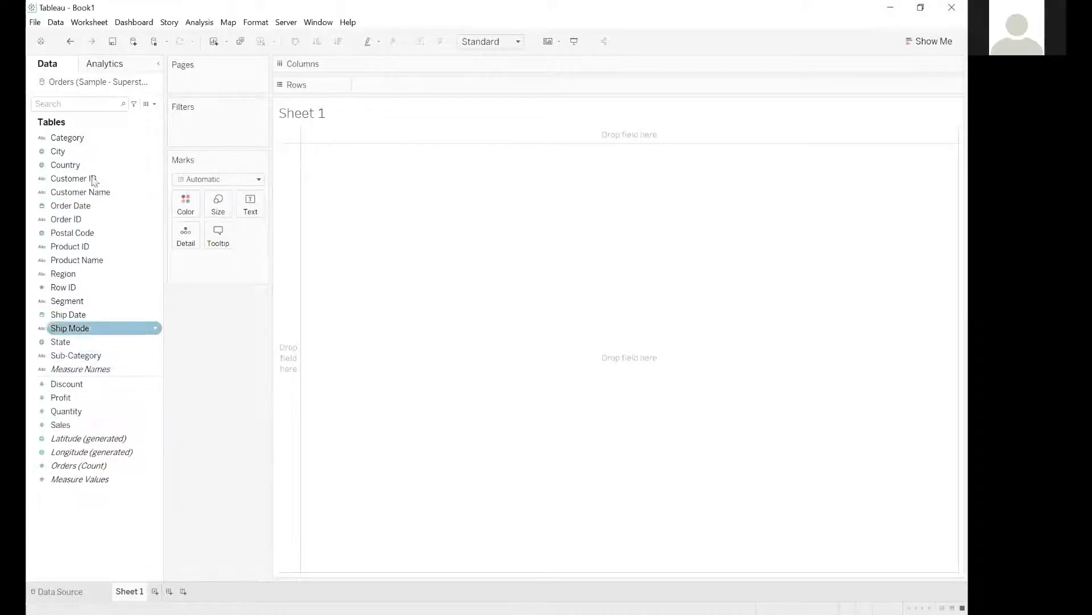
pyautogui.click(78, 103)
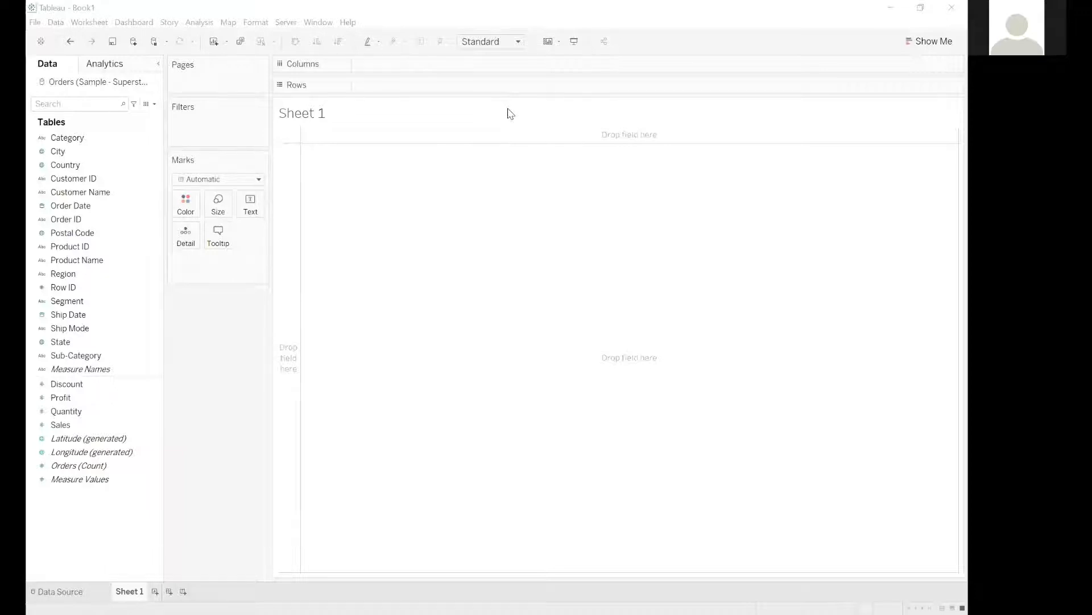
pyautogui.click(137, 206)
pyautogui.click(91, 151)
pyautogui.click(105, 137)
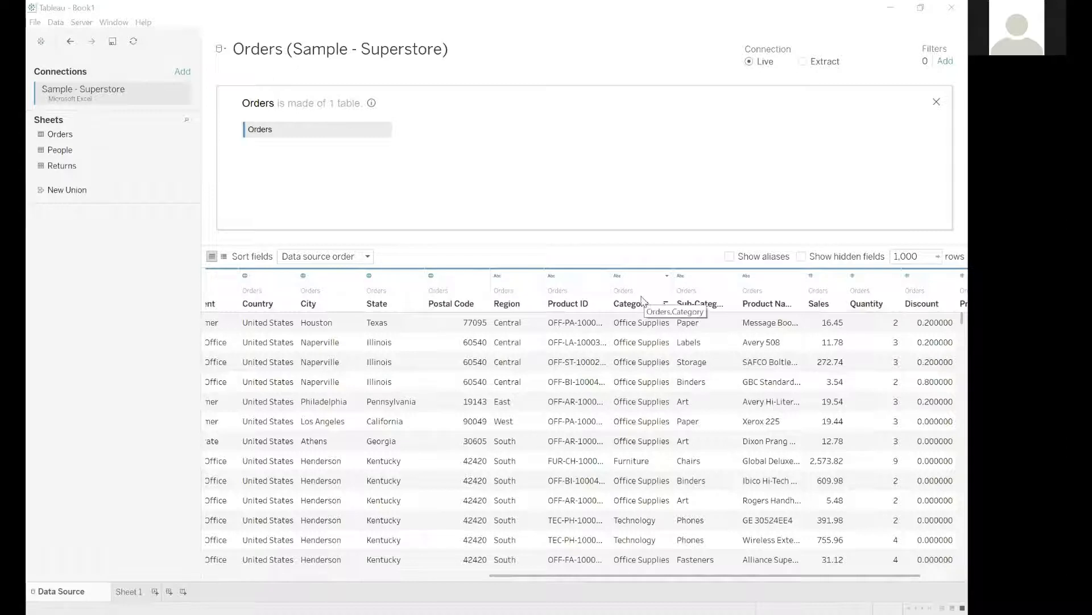
# Inspect the Office Supplies, Furniture and Technology entries in the Category column of the data source preview.
pyautogui.click(649, 330)
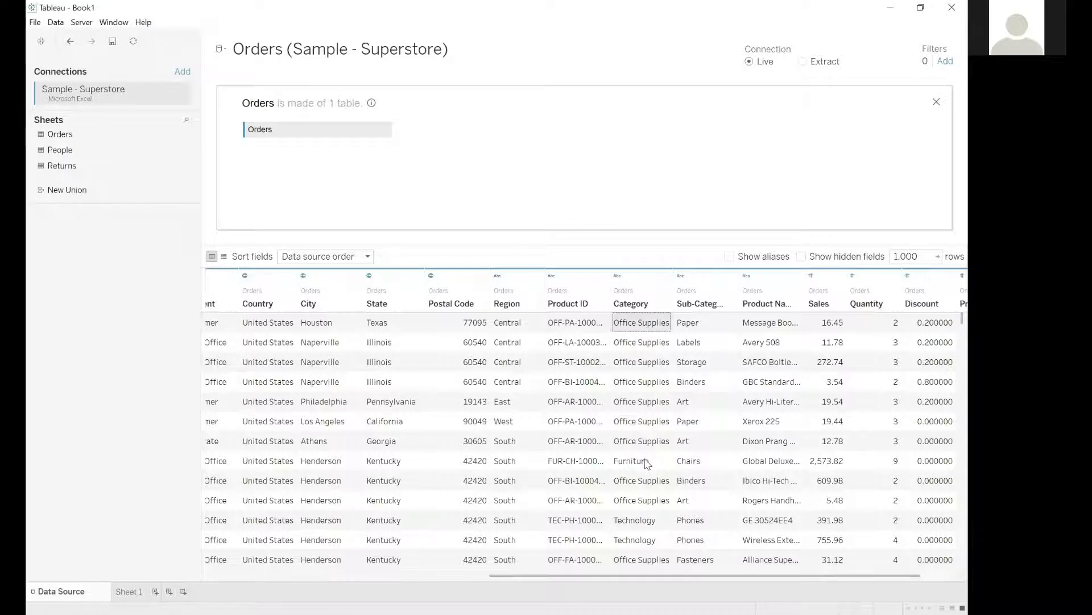
pyautogui.click(650, 463)
pyautogui.click(651, 523)
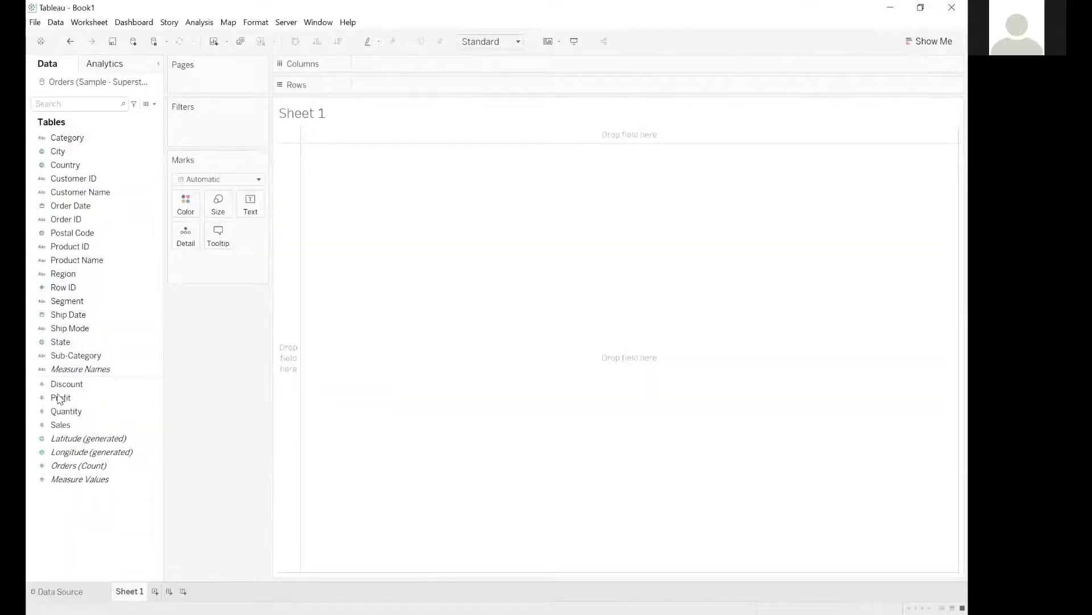
# Check the Profit measure in Sheet 1 and inspect the Discount column in the data source preview.
pyautogui.click(60, 399)
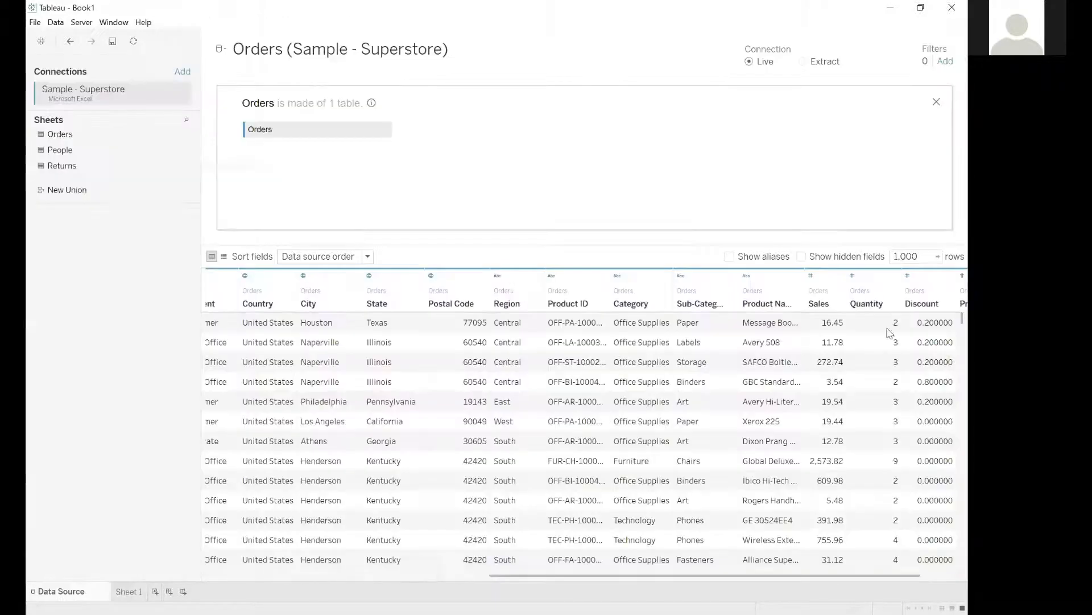
pyautogui.hscroll(2, 881, 318)
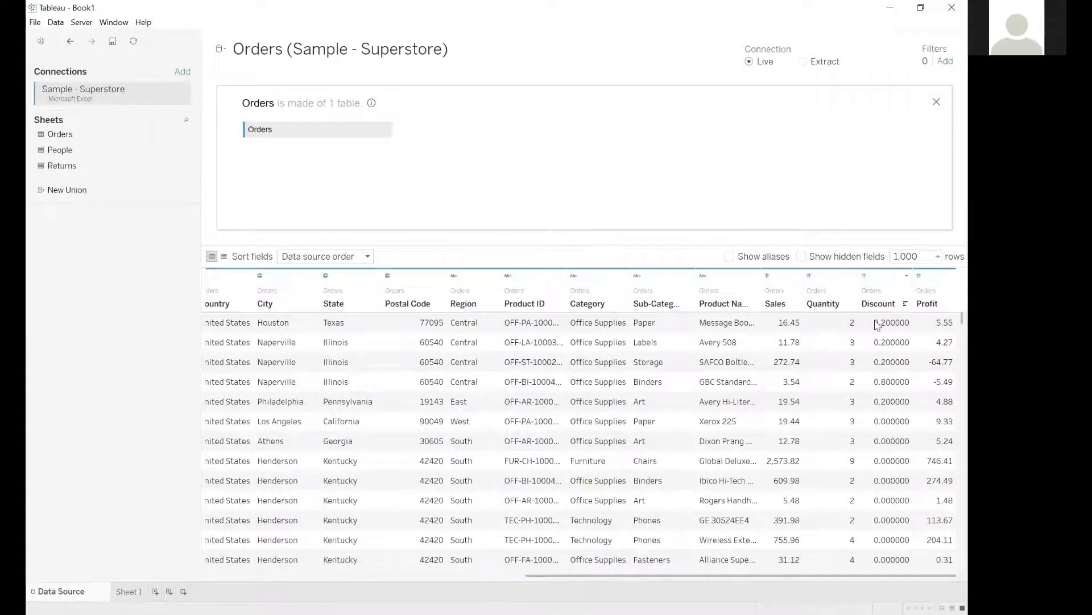
pyautogui.click(874, 306)
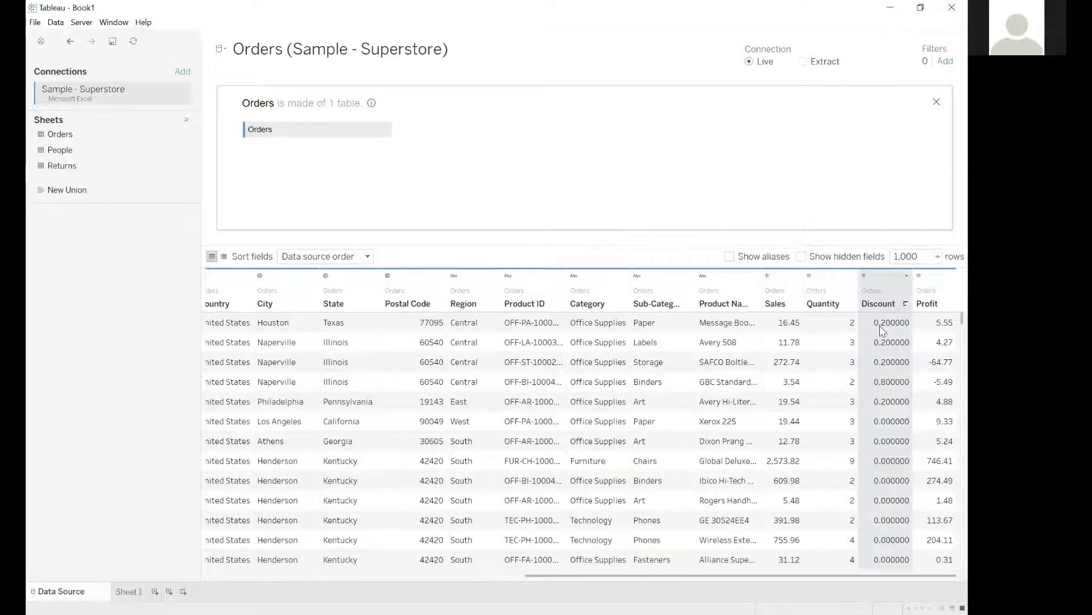
pyautogui.click(886, 329)
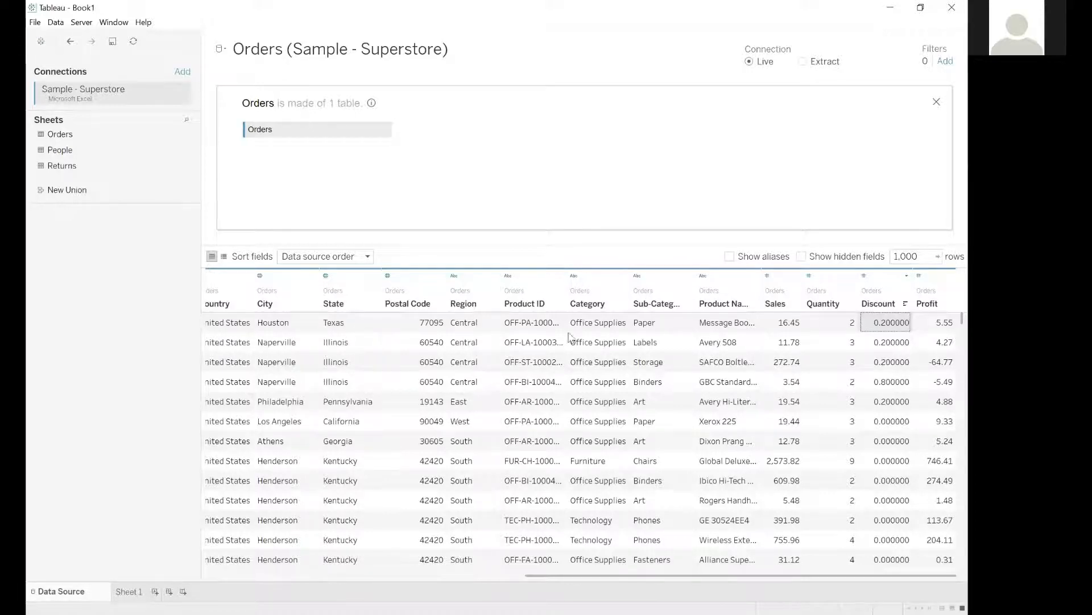
# Compare the text entries in the Category column with the numeric entries in the Discount column.
pyautogui.click(595, 331)
pyautogui.click(601, 348)
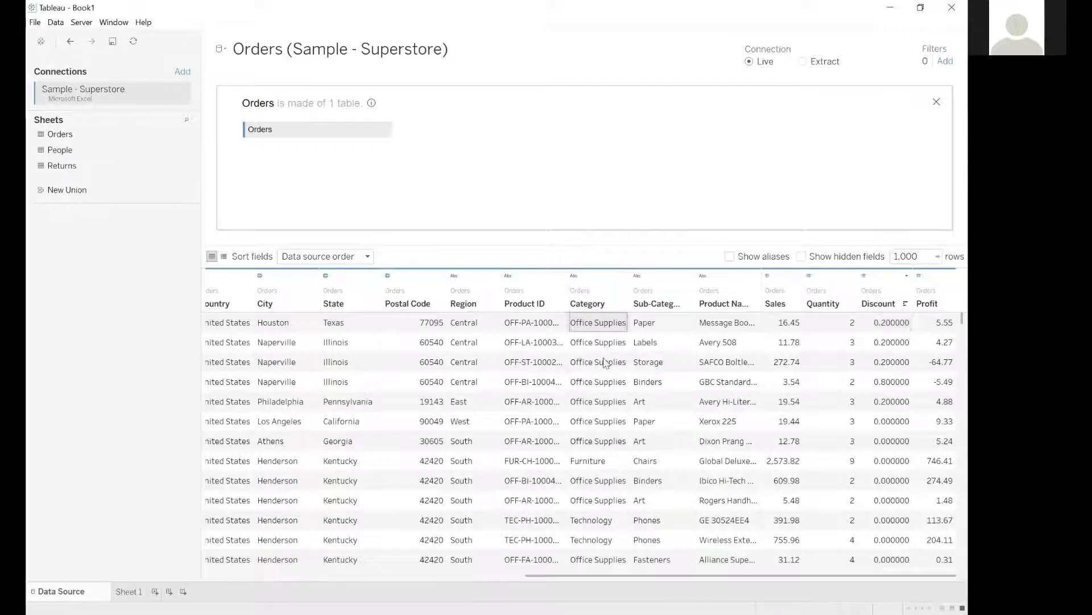
pyautogui.click(592, 327)
pyautogui.click(611, 460)
pyautogui.click(607, 520)
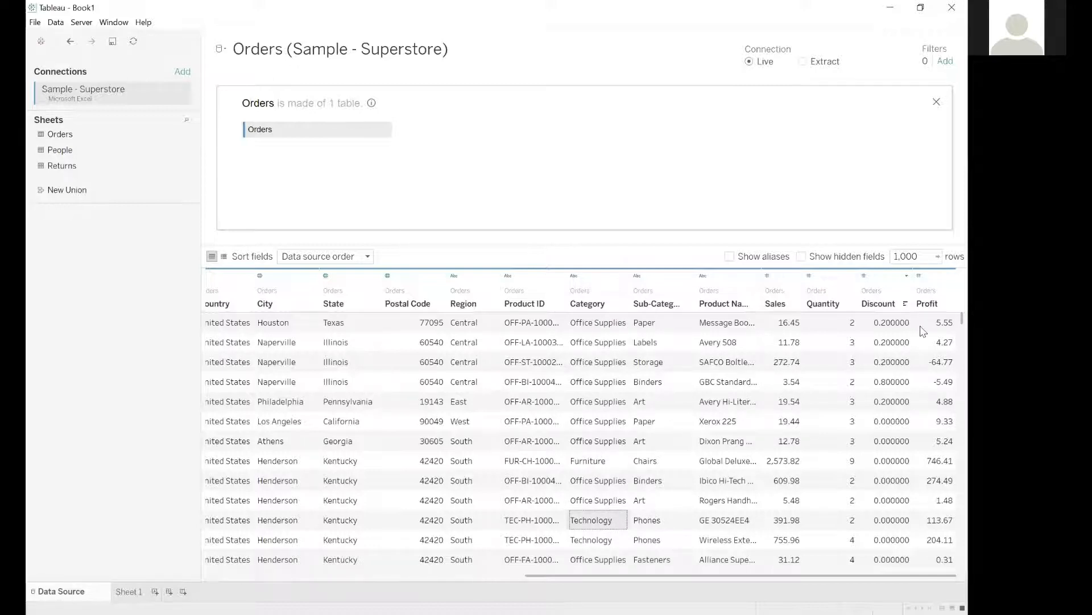
pyautogui.click(882, 336)
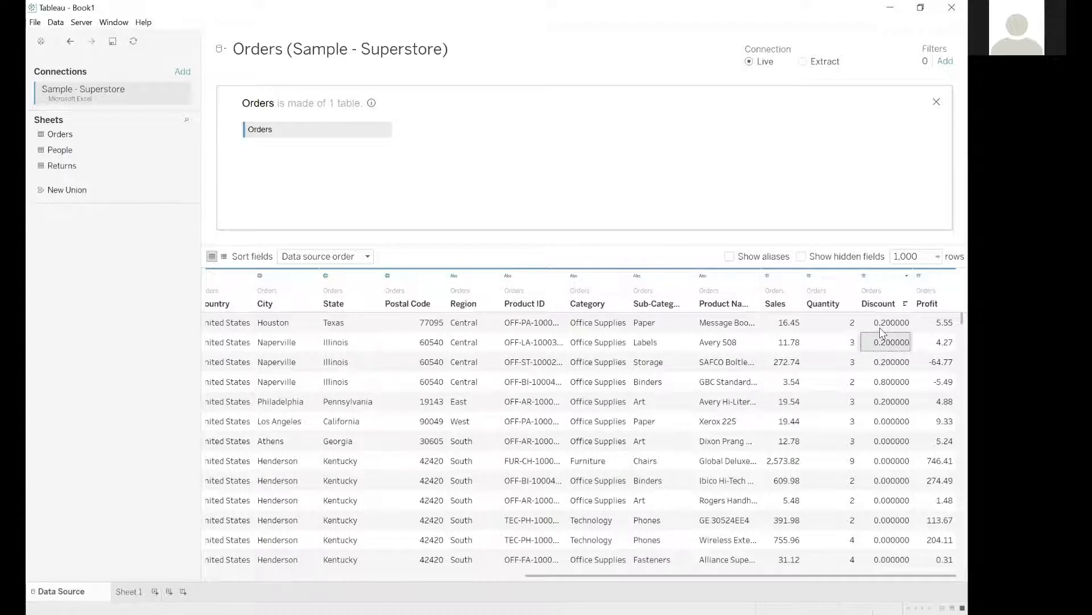
# Inspect the first value of the Discount column in the data source preview and return to Sheet 1.
pyautogui.click(879, 328)
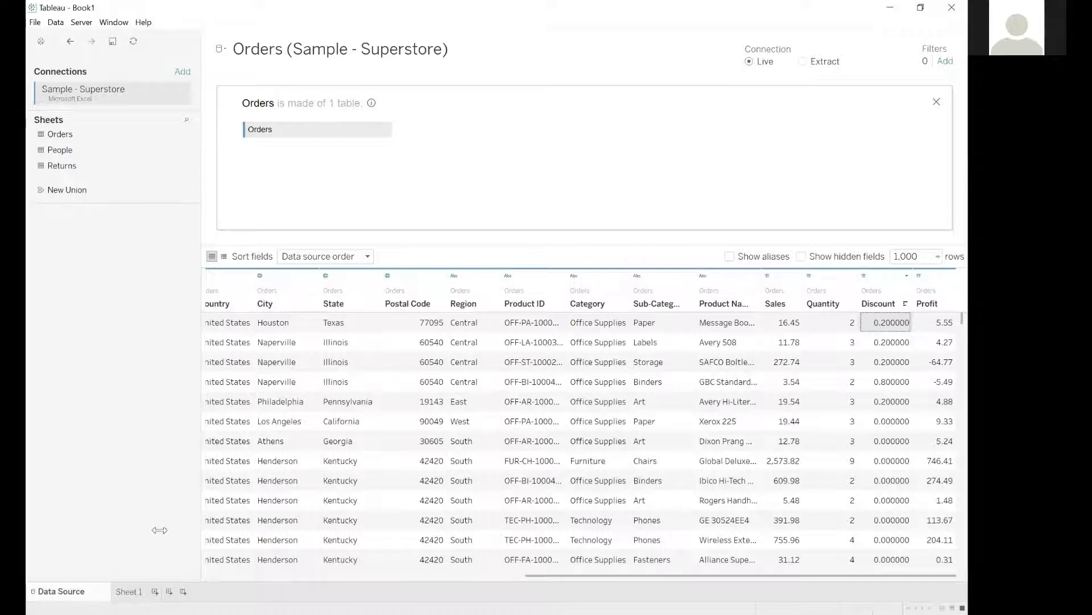
pyautogui.click(129, 591)
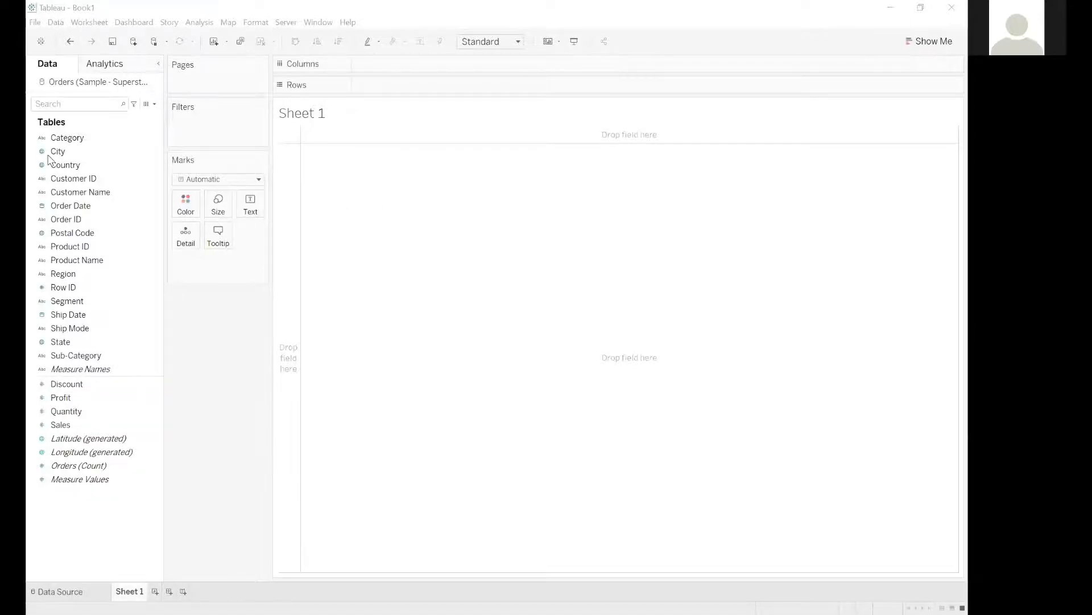
pyautogui.click(124, 128)
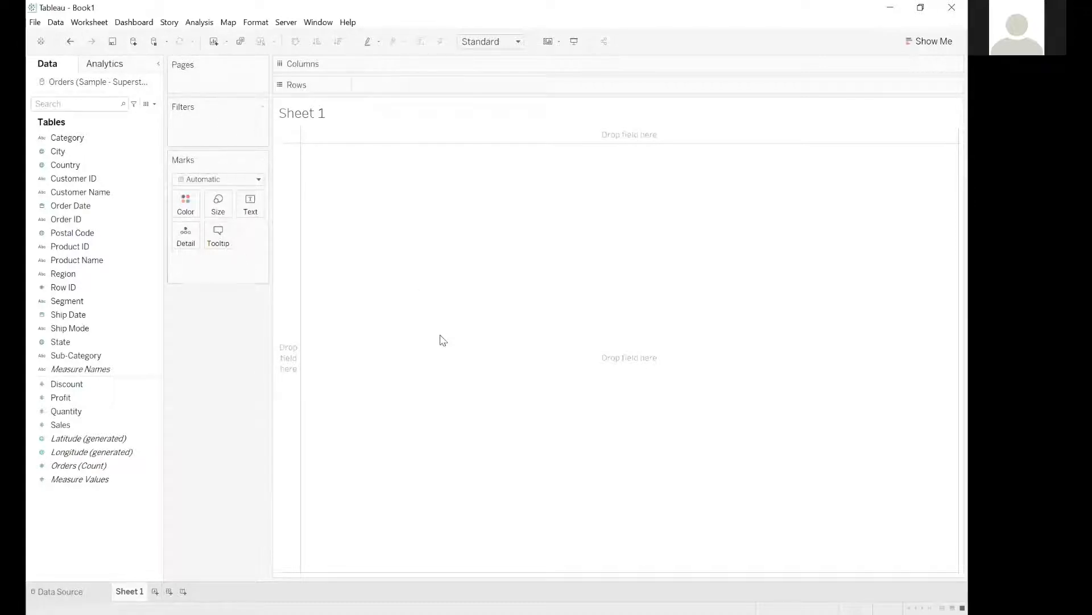
# Rename Sheet 1 as "Most Profitable Customer Segment and the Most Popular Category".
pyautogui.hotkey('alt', 'Tab')
pyautogui.doubleClick(129, 591)
pyautogui.write('Most Profitable')
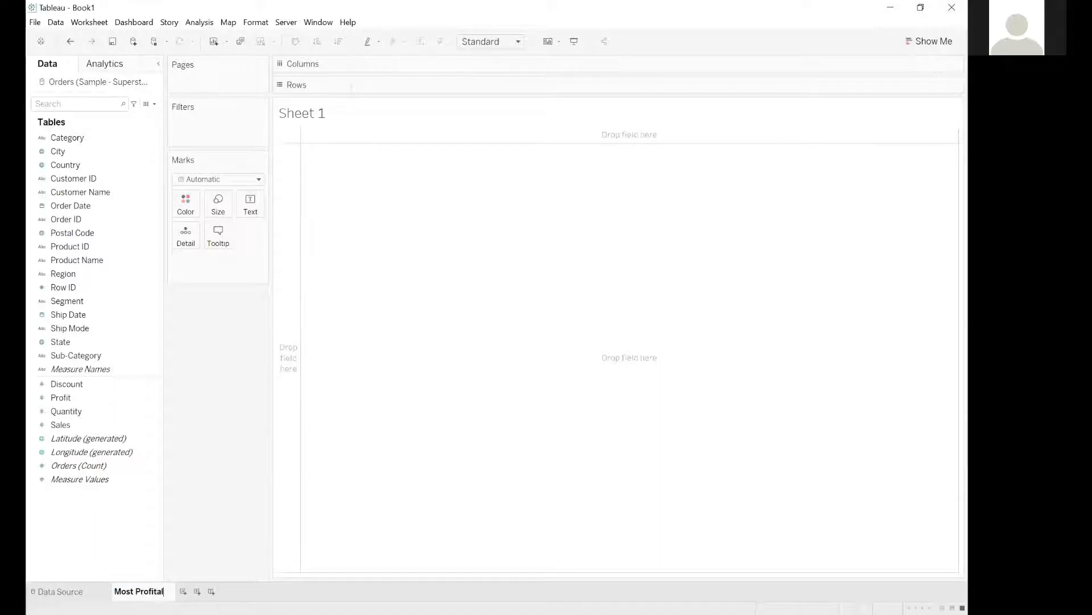
pyautogui.write(' Cus')
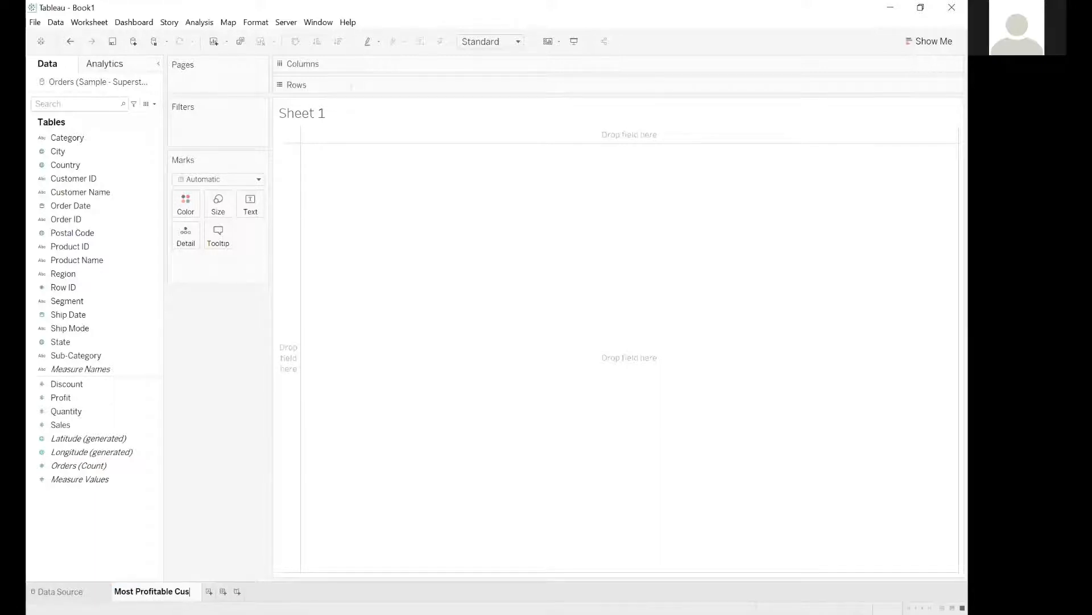
pyautogui.write('tomer Segment an')
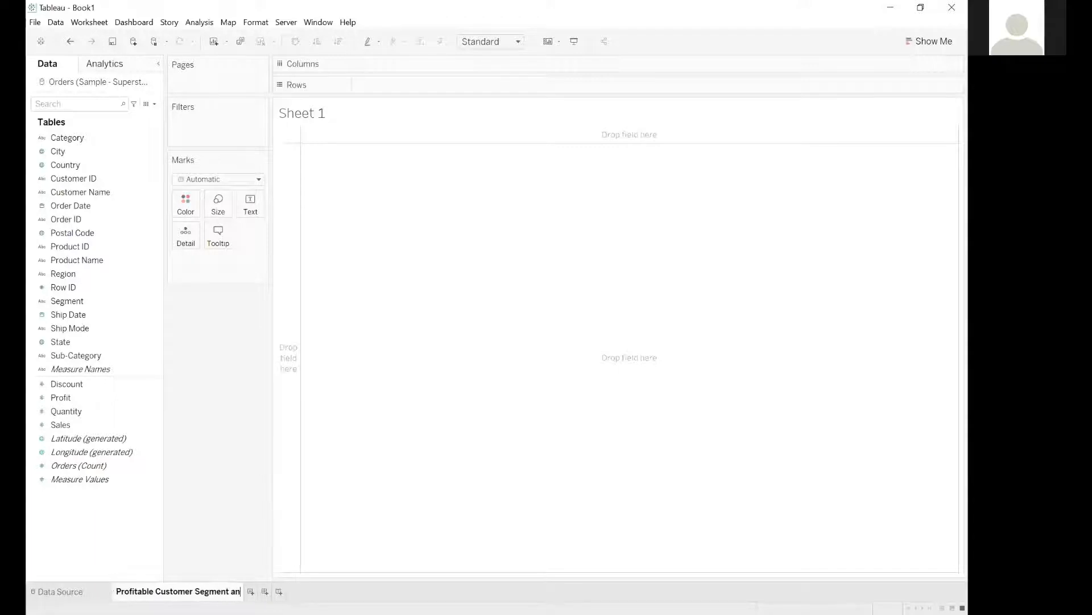
pyautogui.write('d the Most Popular ')
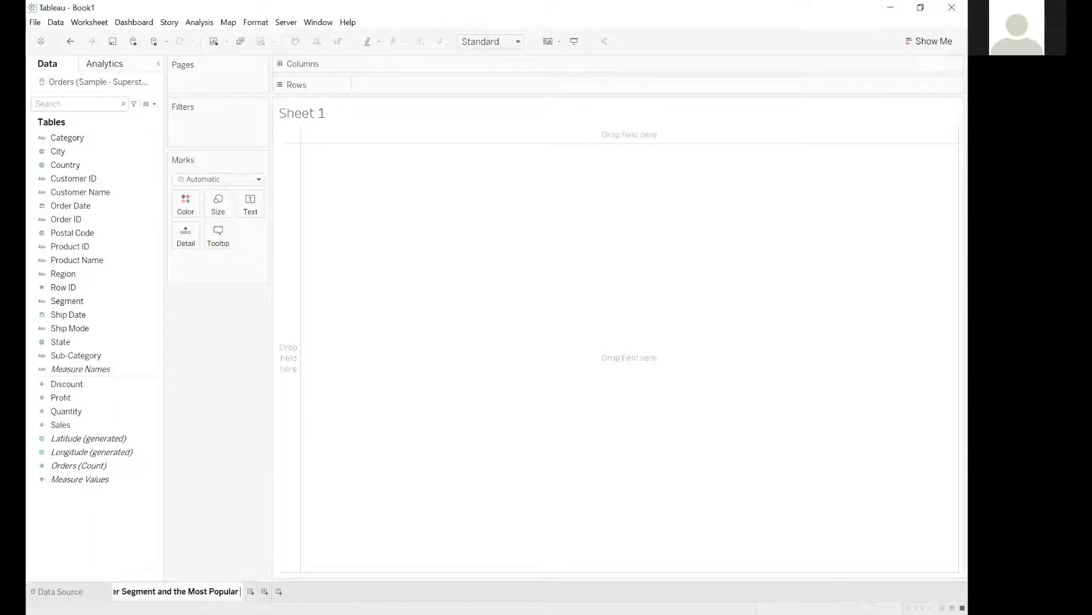
pyautogui.write('P')
pyautogui.press('BackSpace')
pyautogui.write('Category')
pyautogui.press('Return')
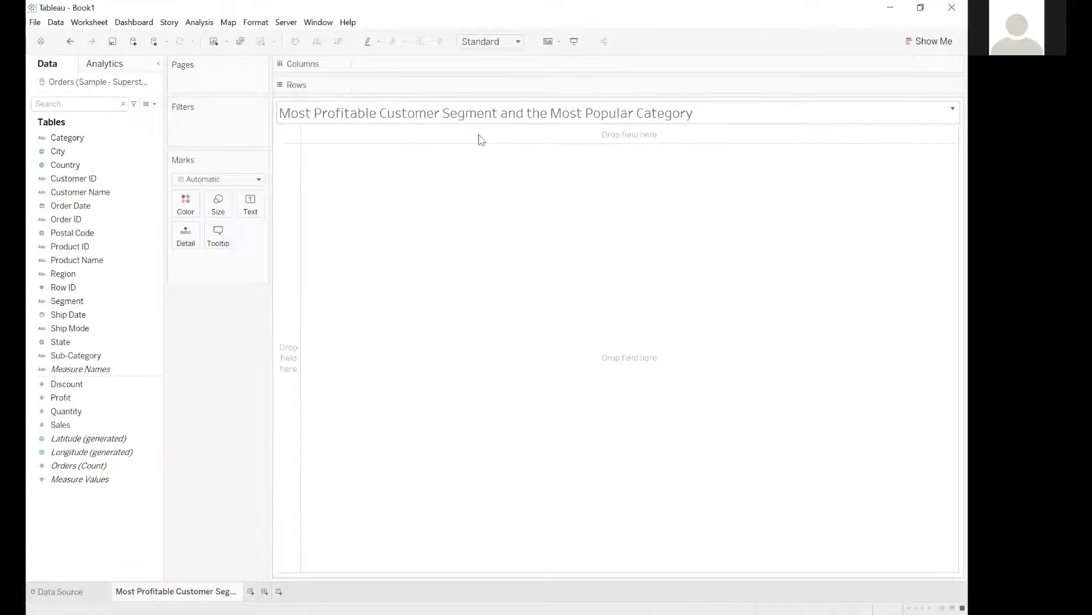
# Replace the sheet-name placeholder in the worksheet title with the text "Most Profitable Customer Segment and the Most Popular Category".
pyautogui.doubleClick(437, 114)
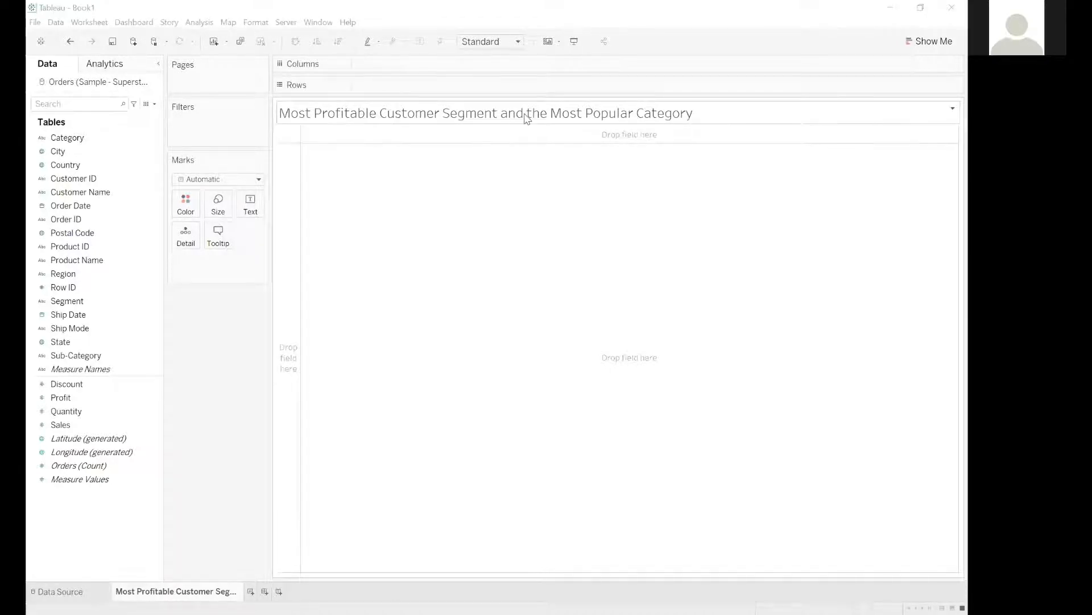
pyautogui.doubleClick(206, 591)
pyautogui.hotkey('ctrl', 'c')
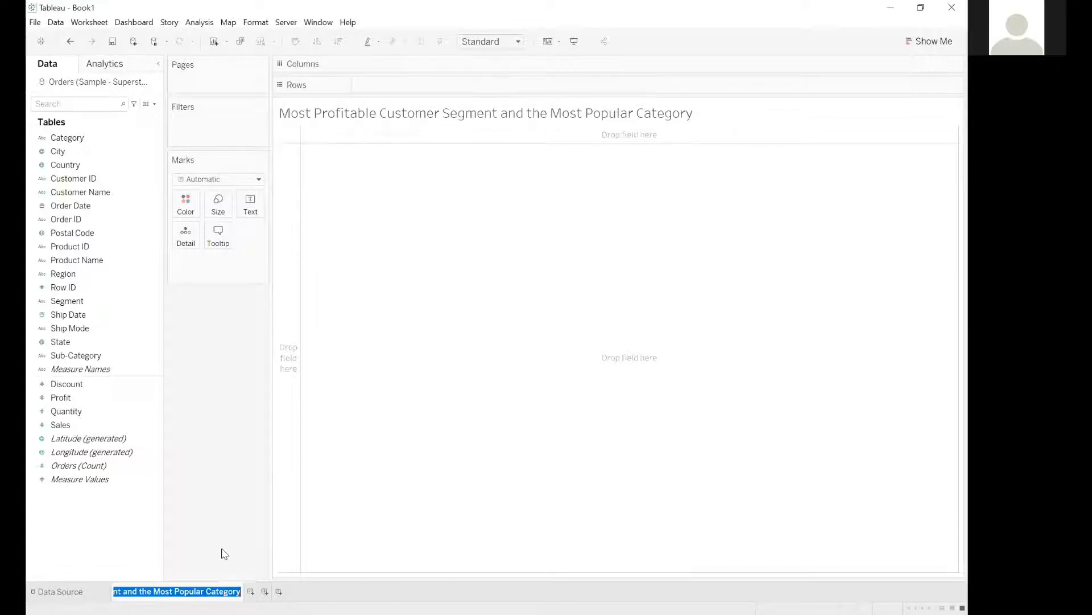
pyautogui.click(342, 112)
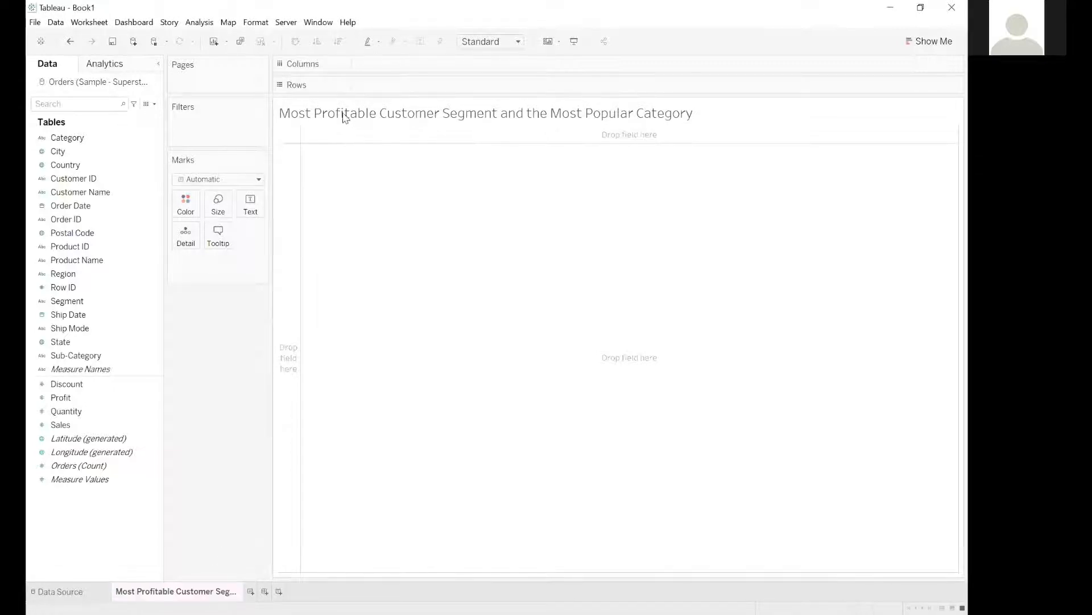
pyautogui.doubleClick(345, 115)
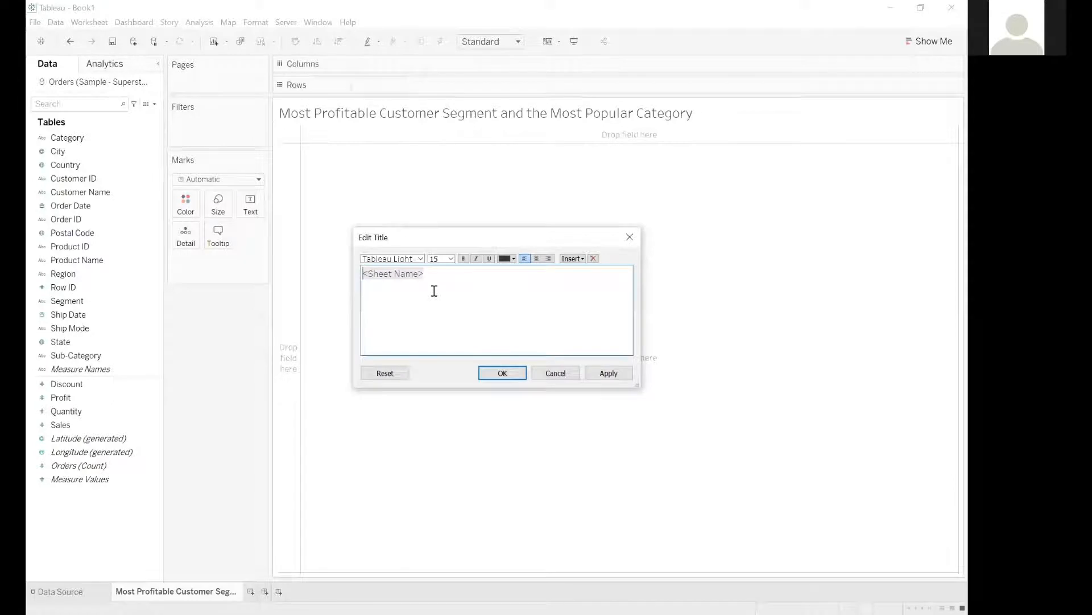
pyautogui.hotkey('ctrl', 'a')
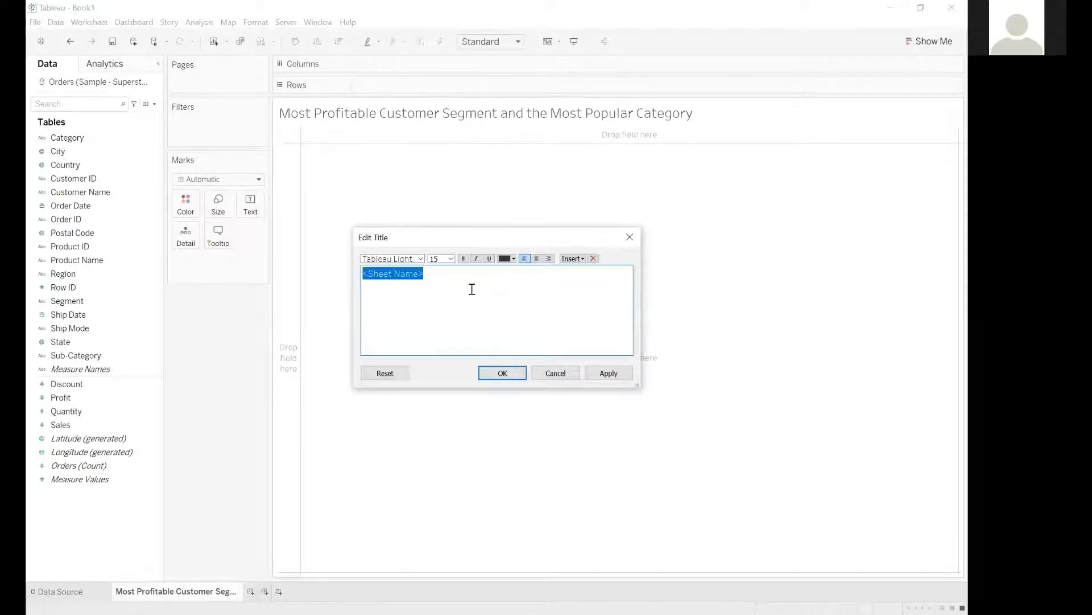
pyautogui.hotkey('ctrl', 'v')
# Format the whole worksheet title in bold at font size 18.
pyautogui.hotkey('ctrl', 'a')
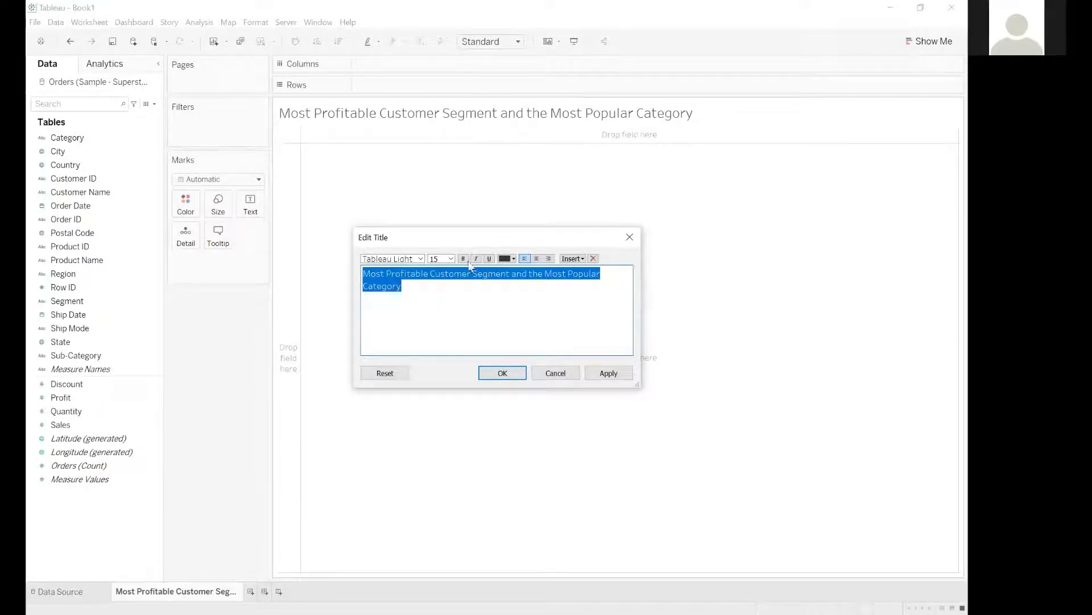
pyautogui.click(451, 259)
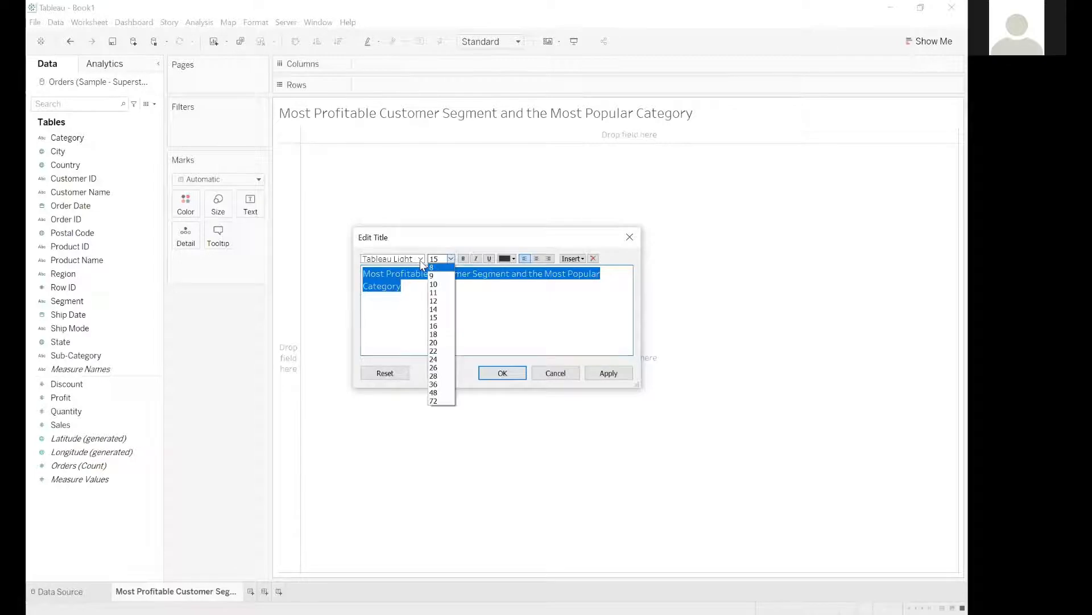
pyautogui.click(420, 259)
pyautogui.click(451, 259)
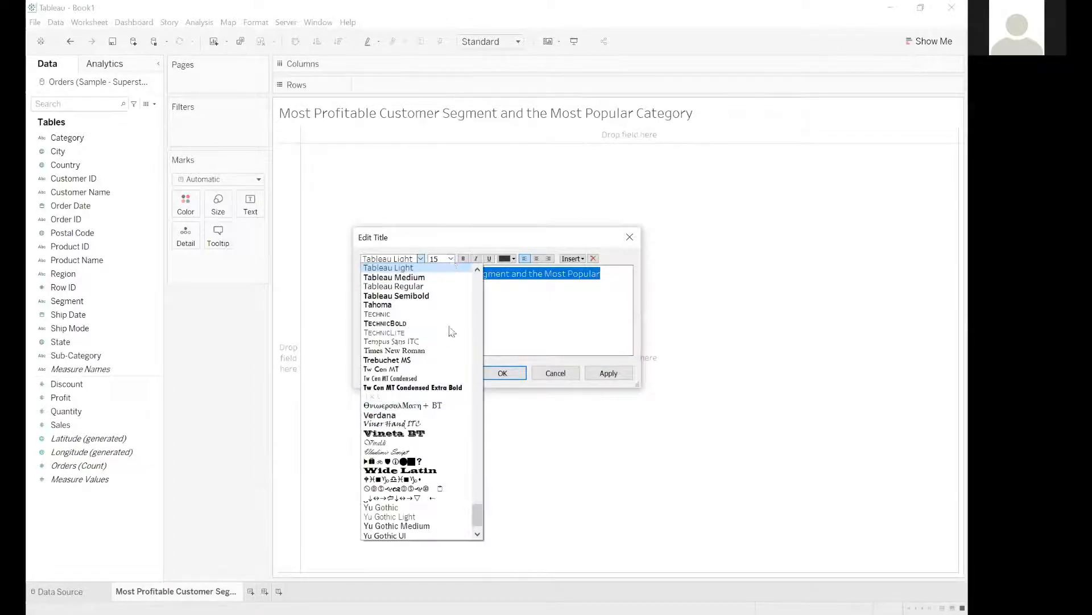
pyautogui.click(446, 335)
pyautogui.click(463, 259)
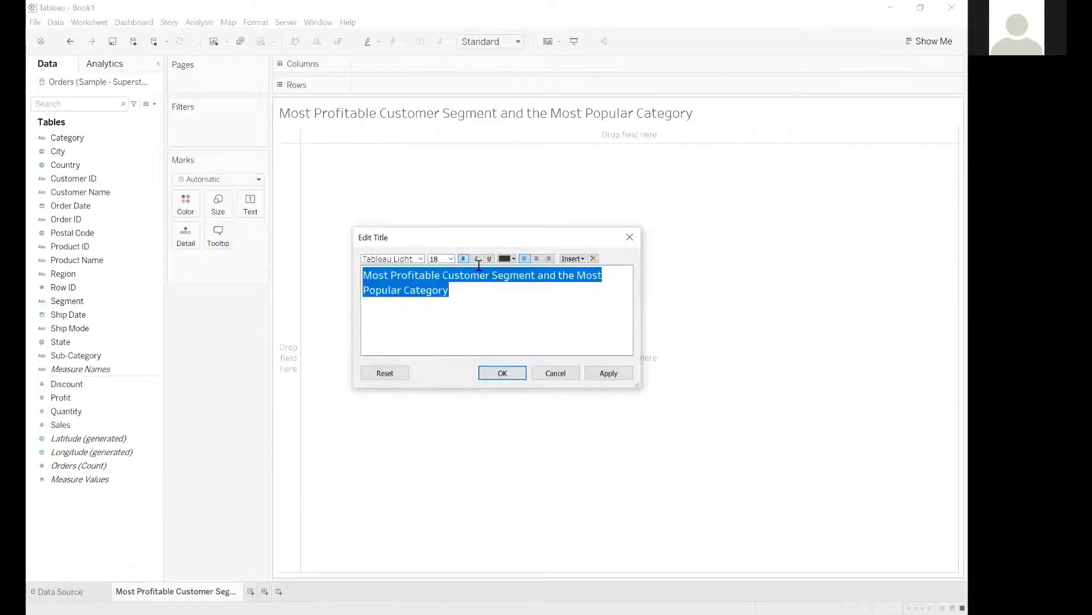
# Color the worksheet title blue, center it and apply the title changes.
pyautogui.click(511, 259)
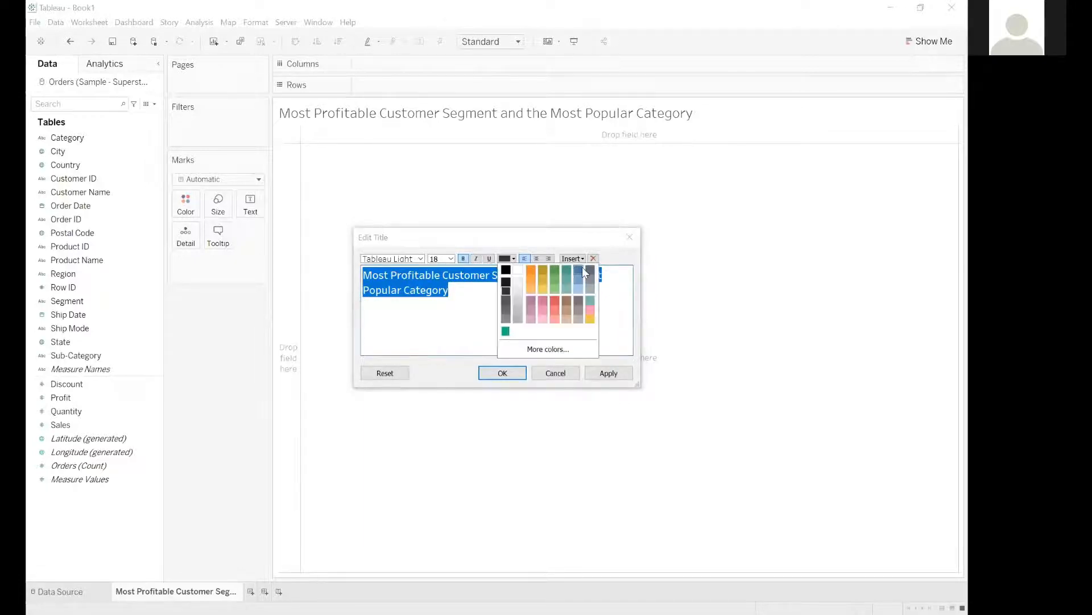
pyautogui.click(582, 268)
pyautogui.click(532, 295)
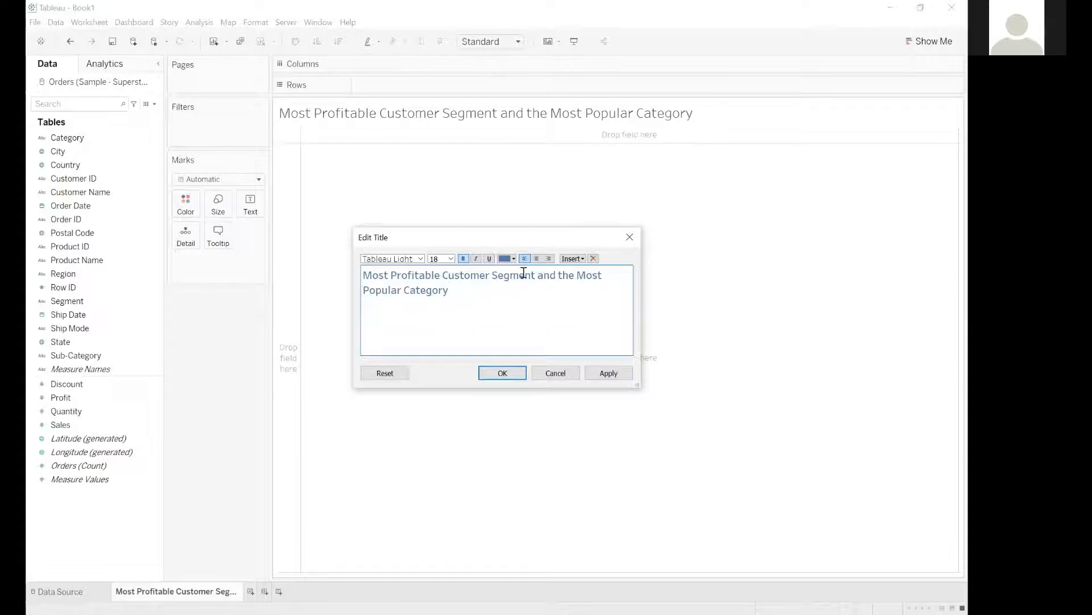
pyautogui.hotkey('ctrl', 'a')
pyautogui.click(537, 258)
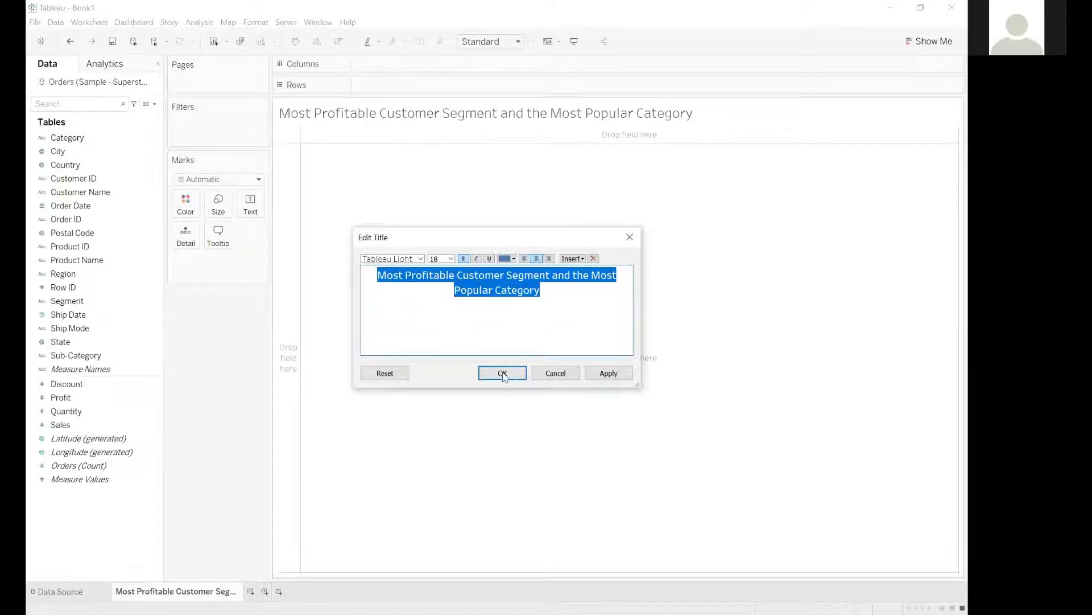
pyautogui.click(503, 374)
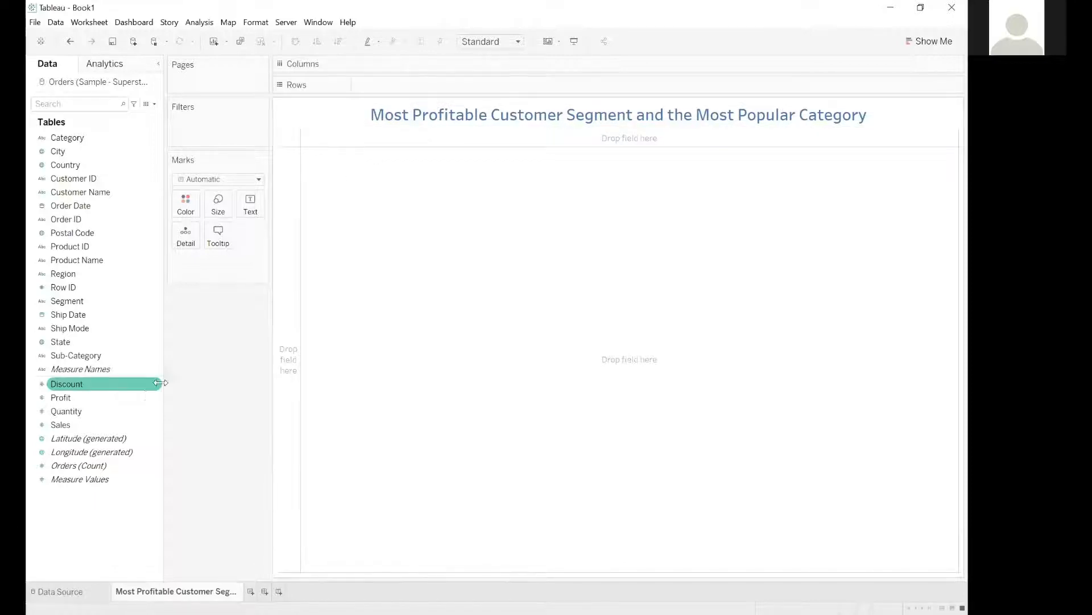
# Build a bar chart with Profit on Columns and Segment followed by Category on Rows.
pyautogui.click(61, 399)
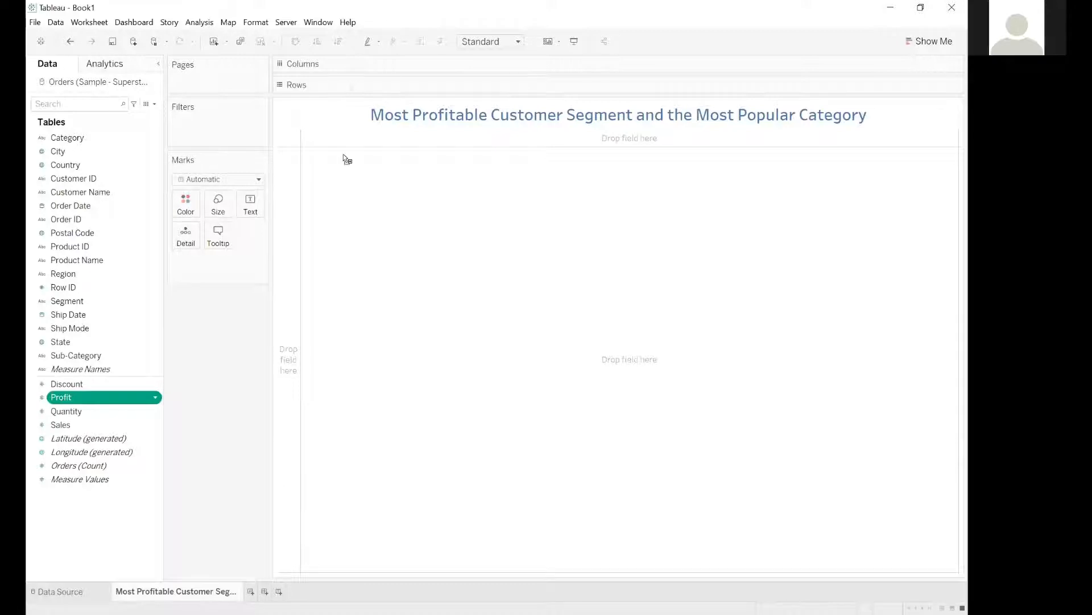
pyautogui.moveTo(343, 154); pyautogui.dragTo(367, 68)
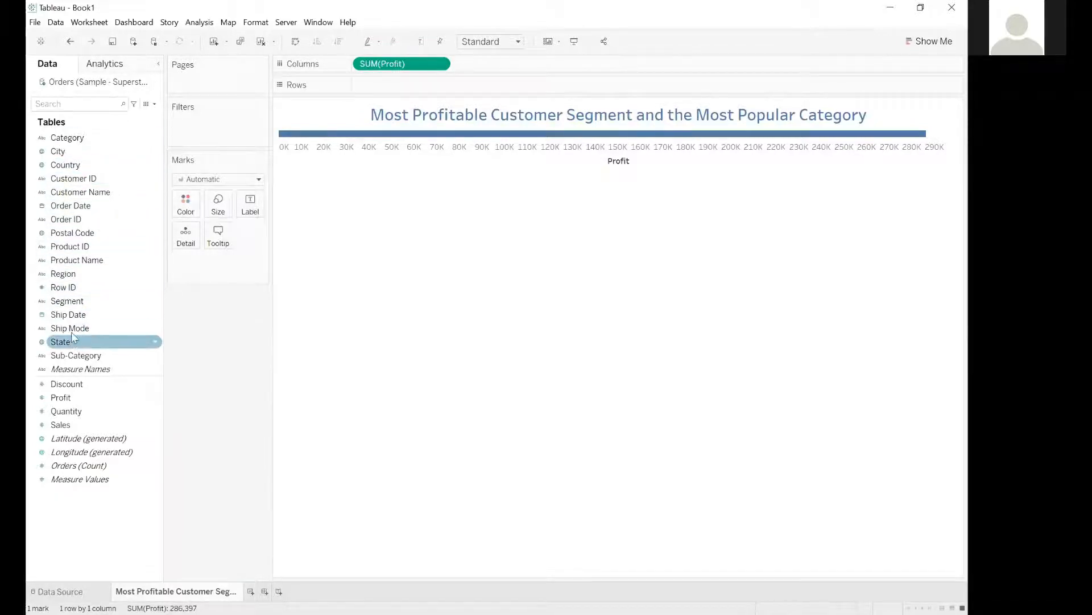
pyautogui.click(69, 301)
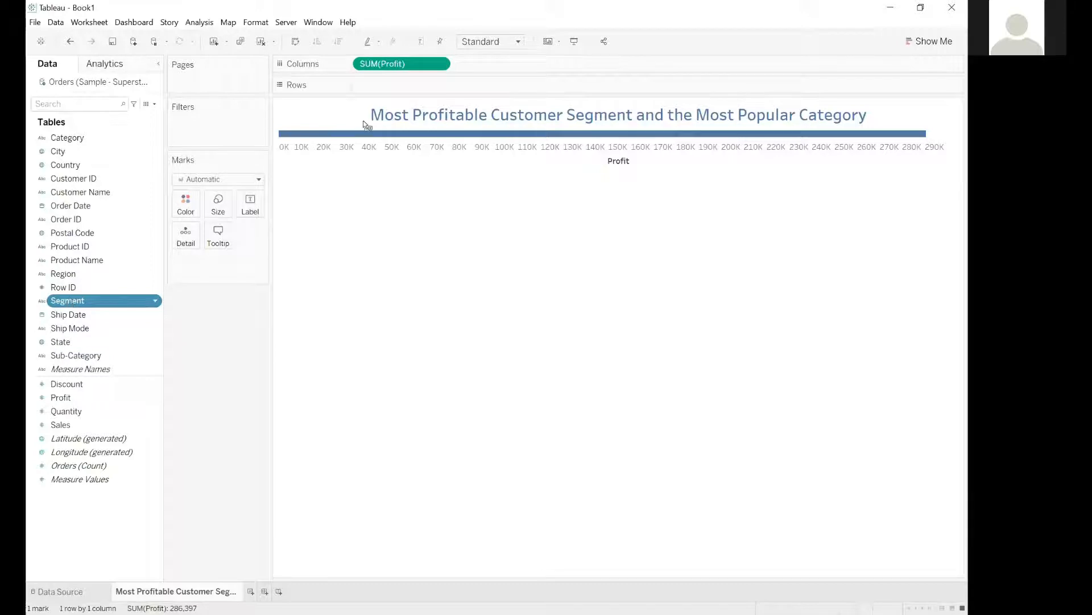
pyautogui.moveTo(366, 125); pyautogui.dragTo(377, 89)
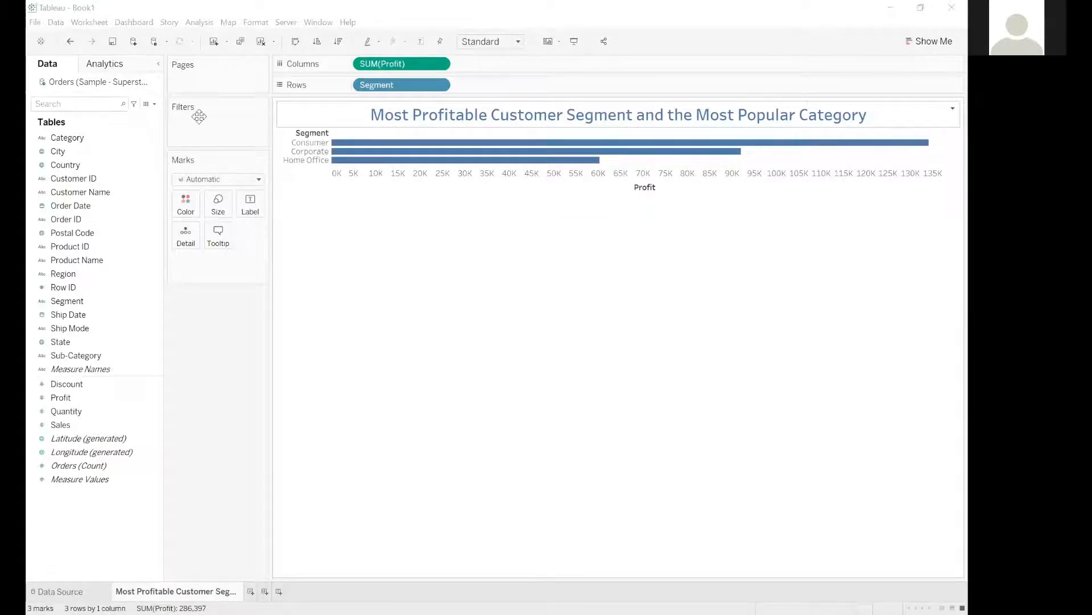
pyautogui.click(67, 139)
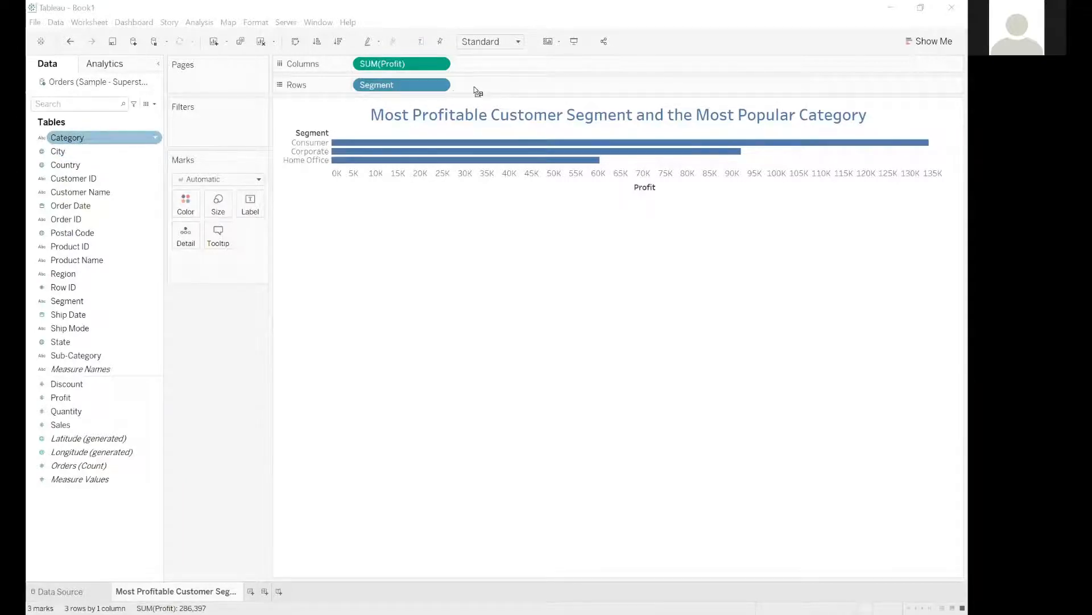
pyautogui.moveTo(478, 91); pyautogui.dragTo(477, 91)
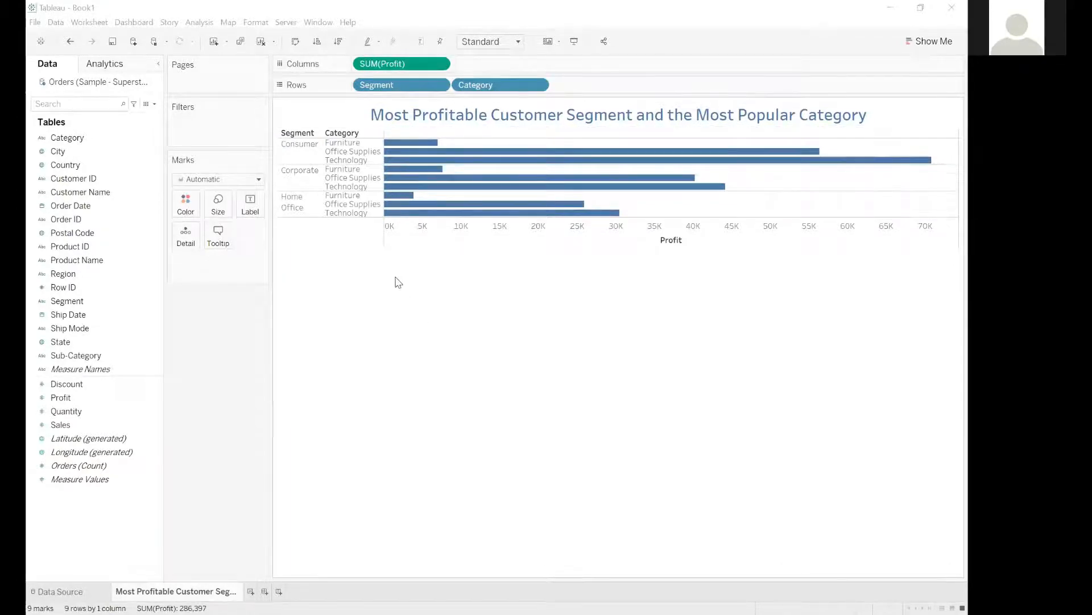
# Sort the categories by descending profit and swap the chart's rows and columns to get vertical bars.
pyautogui.click(317, 294)
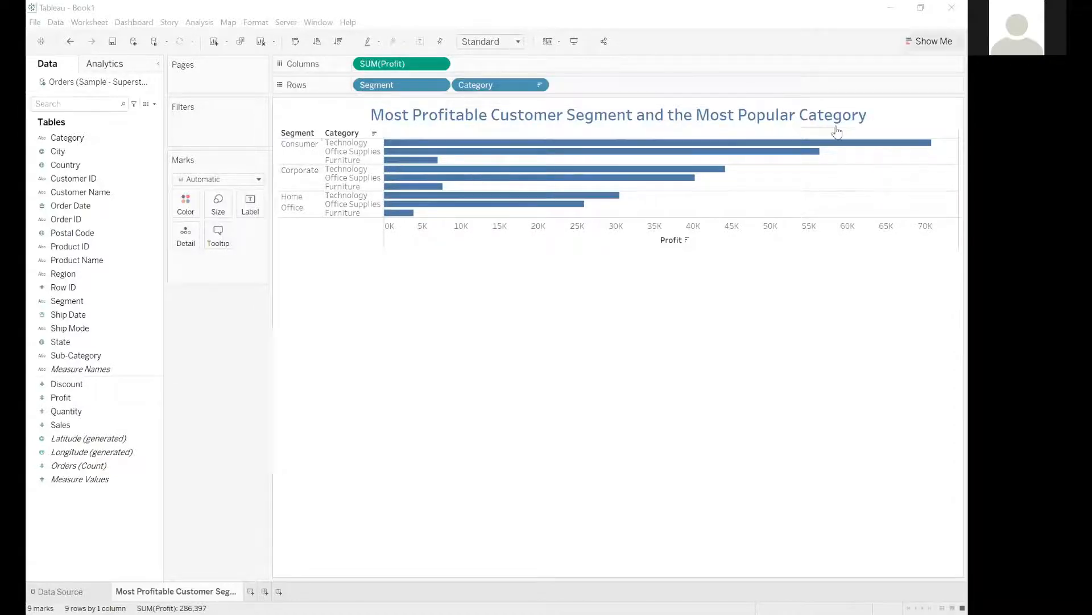
pyautogui.click(295, 43)
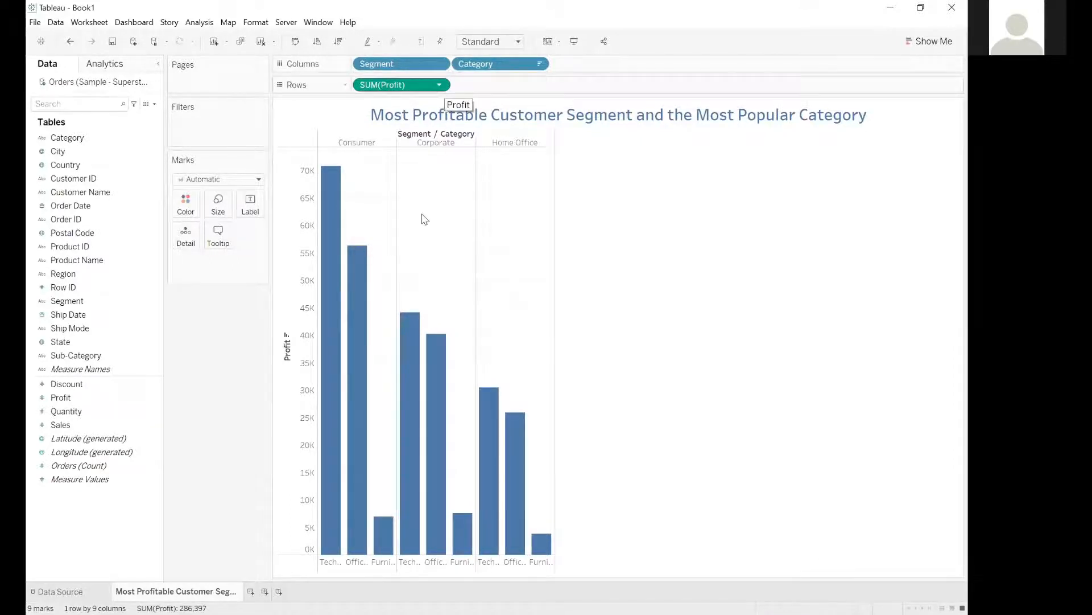
pyautogui.moveTo(353, 256)
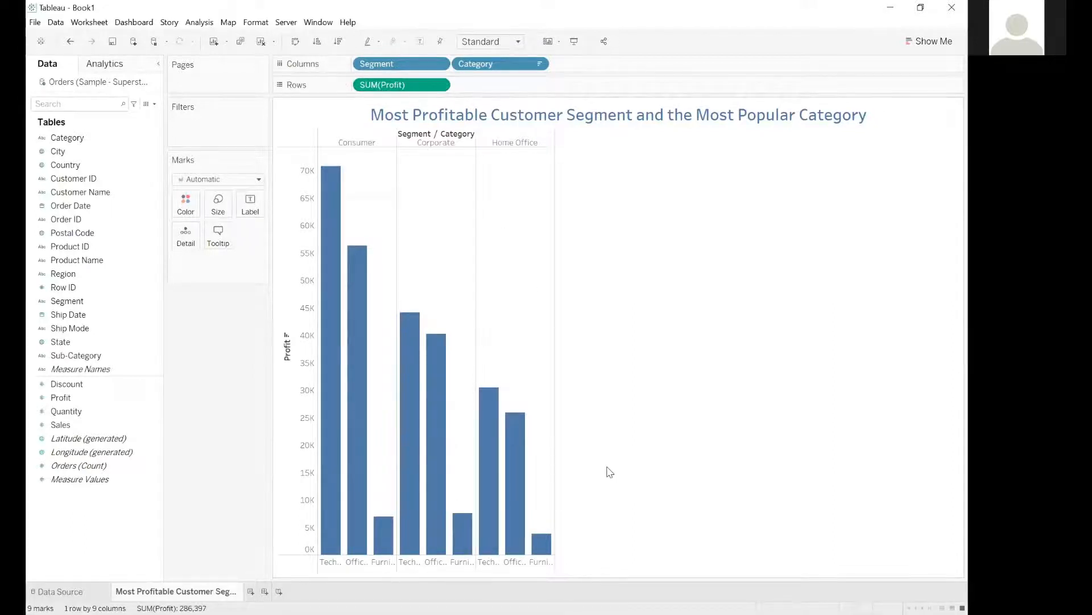
# Change the aggregation of the Profit measure on Rows to Average.
pyautogui.hotkey('alt', 'Tab')
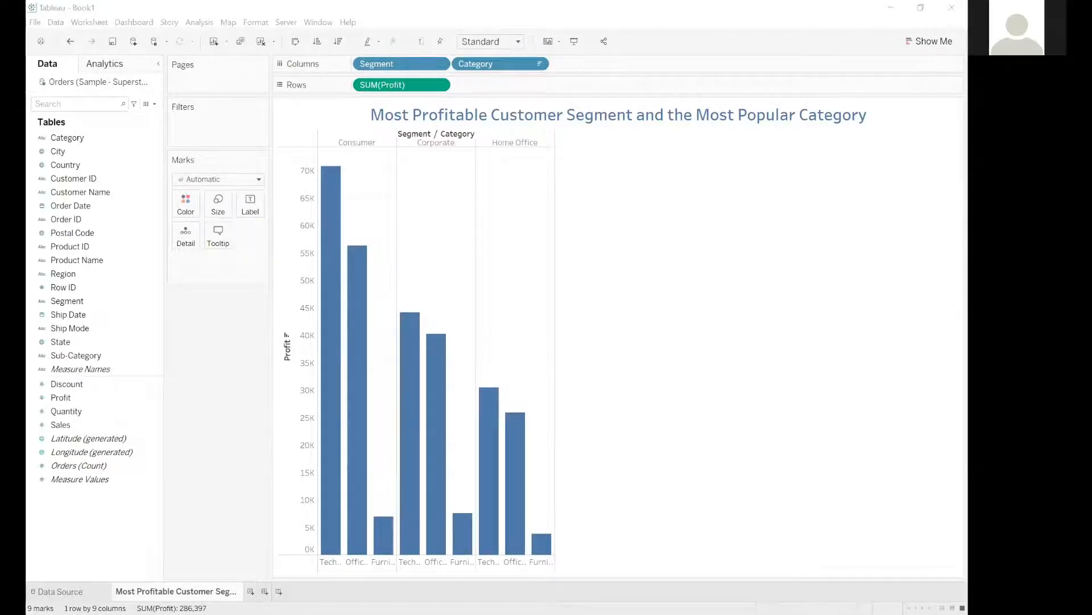
pyautogui.click(605, 188)
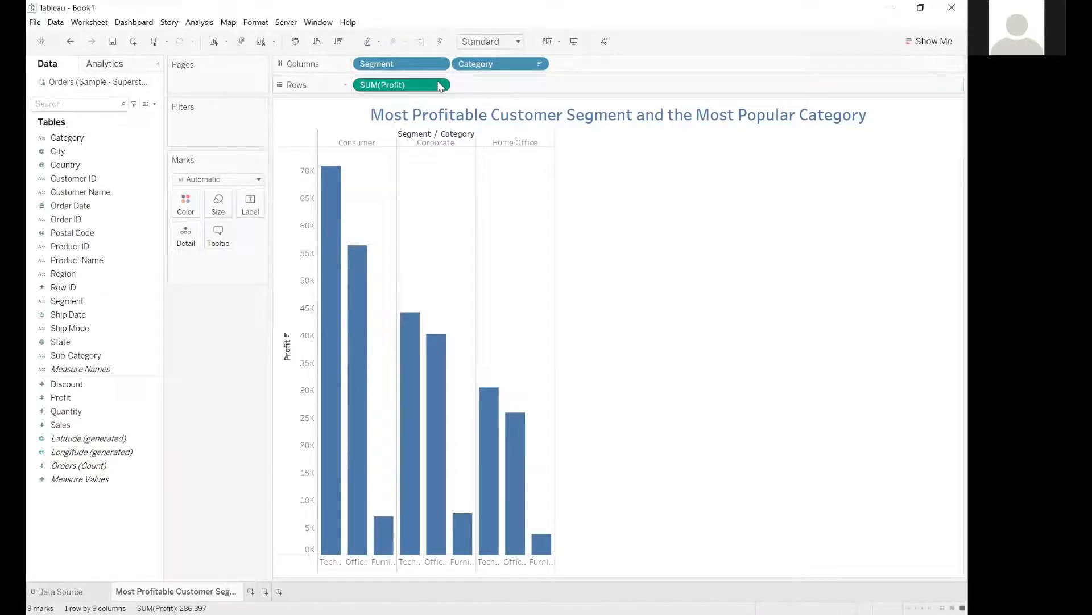
pyautogui.click(439, 85)
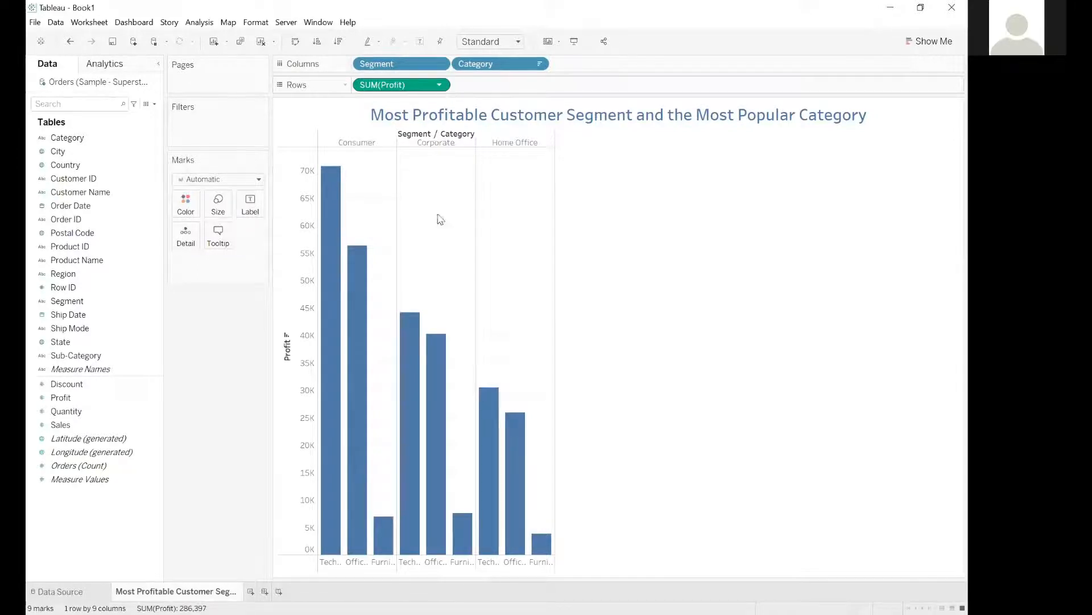
pyautogui.moveTo(381, 214)
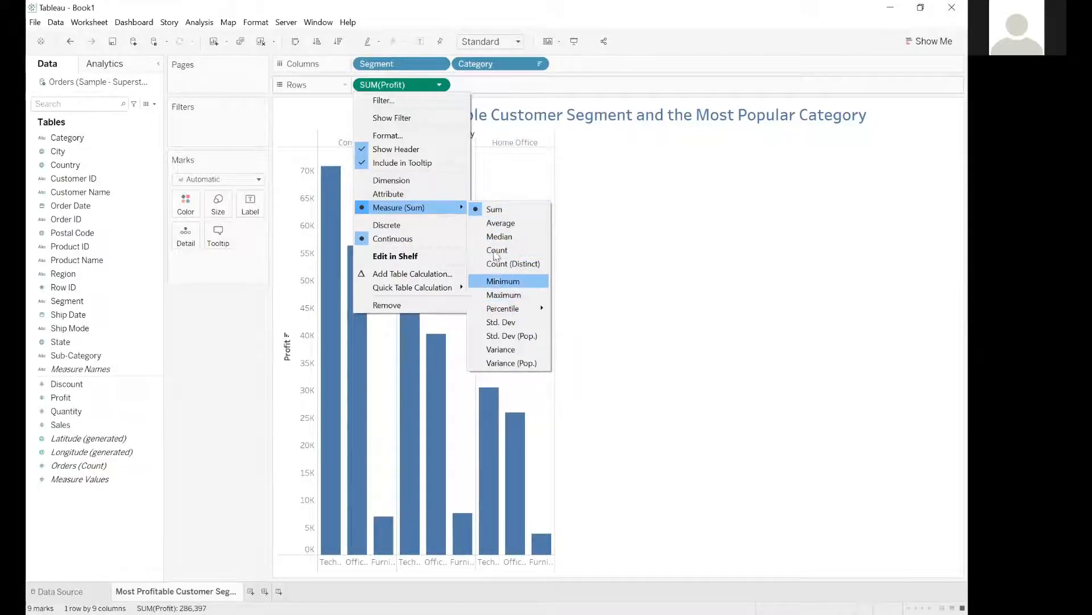
pyautogui.click(504, 226)
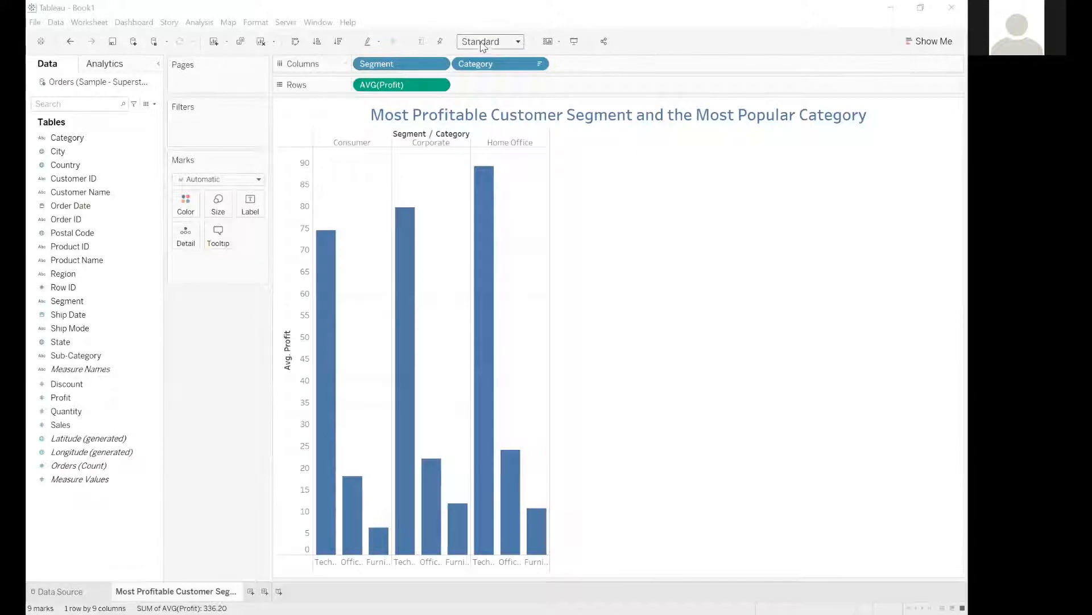
# Fit the bar chart to the Entire View and inspect the bars' profit details.
pyautogui.click(516, 41)
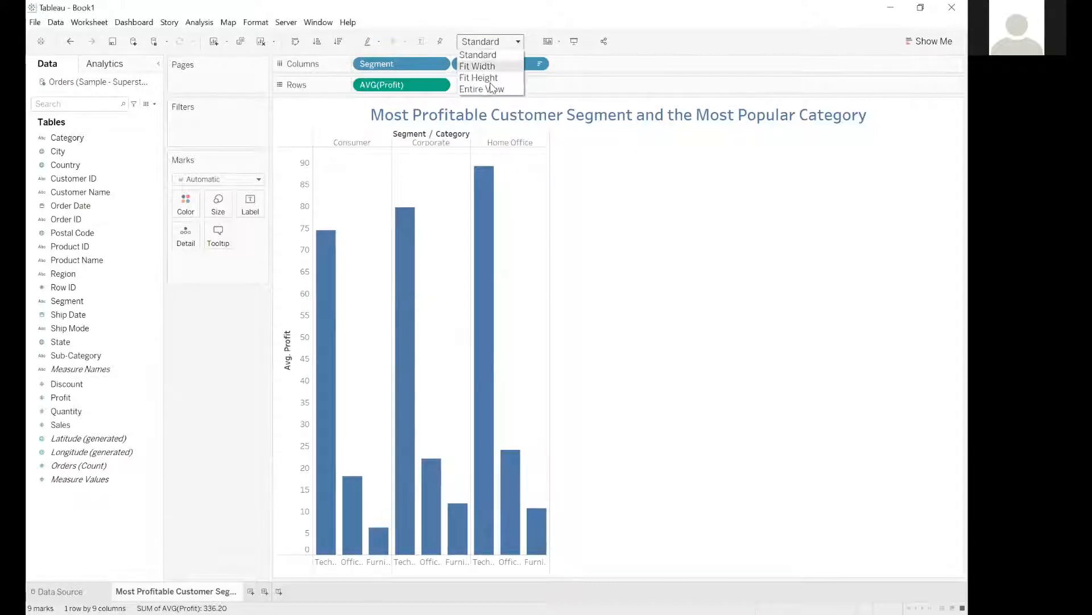
pyautogui.press('Return')
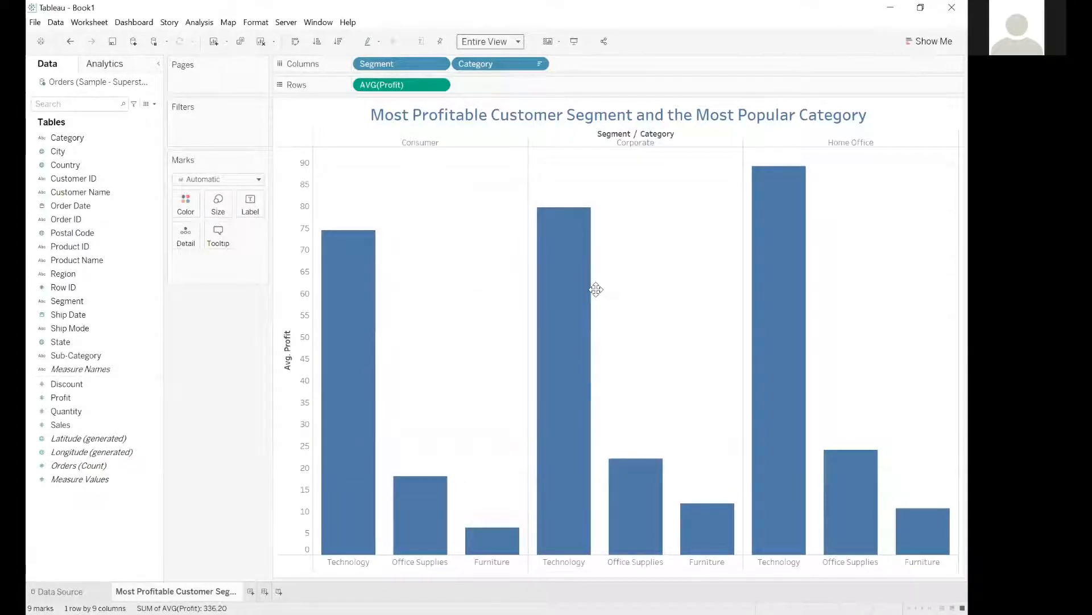
pyautogui.click(177, 583)
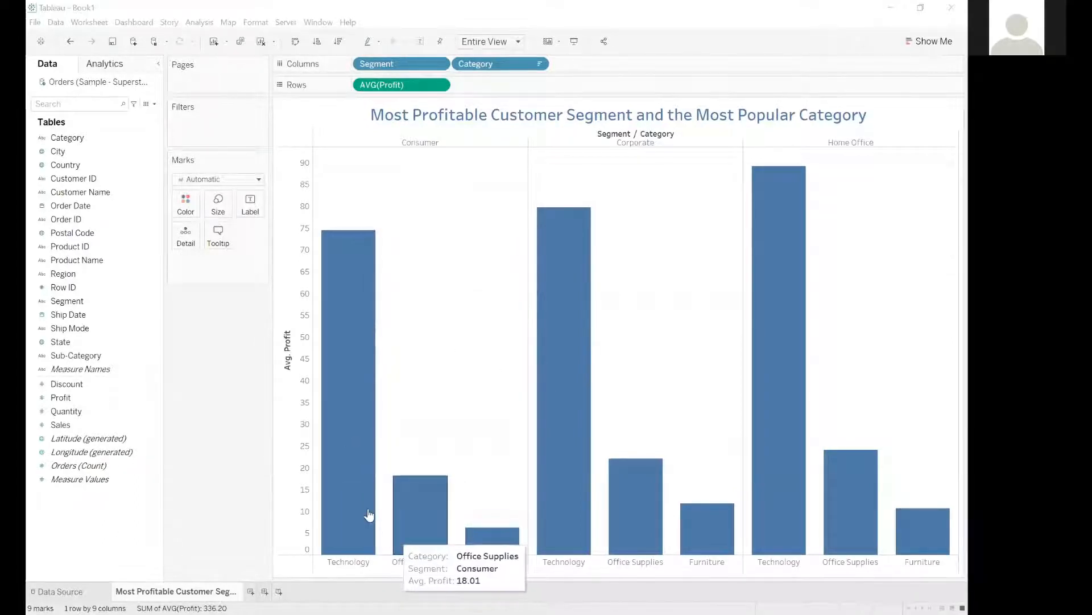
pyautogui.moveTo(548, 311)
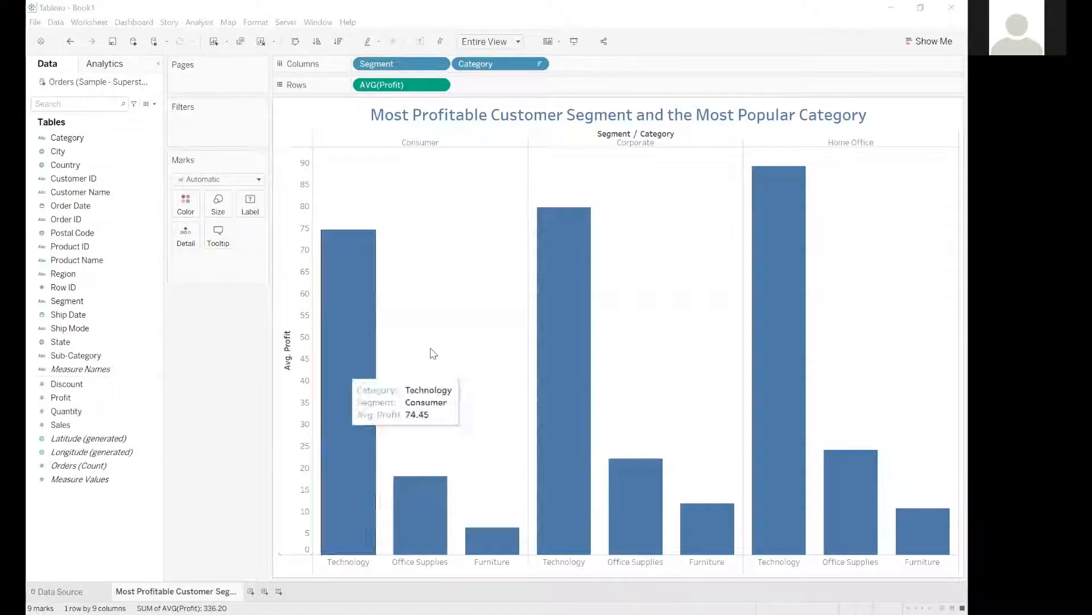
pyautogui.moveTo(345, 367)
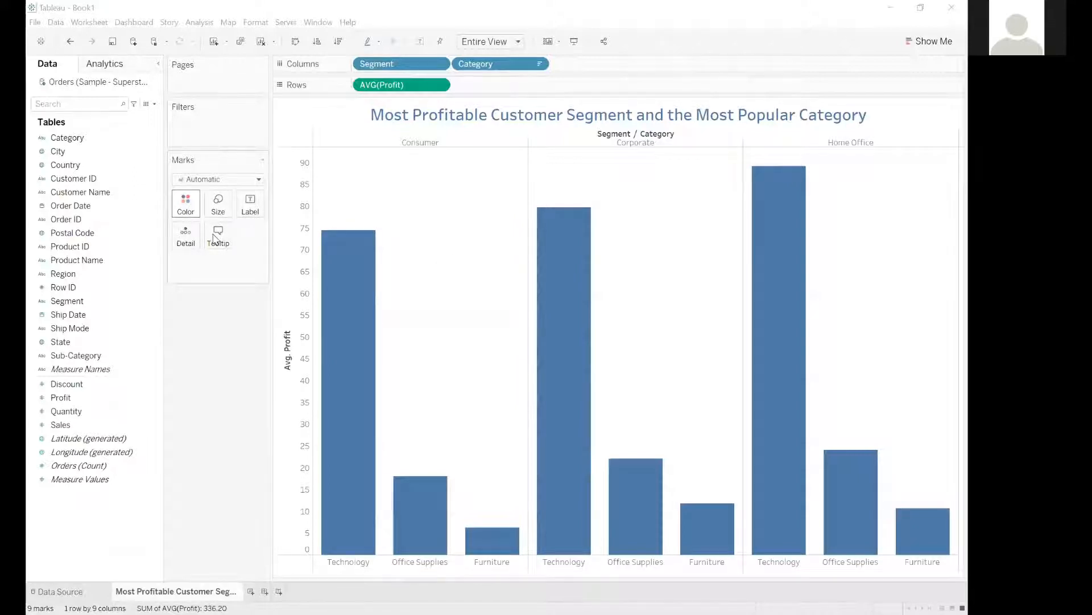
# Try red for all bars in the chart and settle on purple.
pyautogui.click(197, 214)
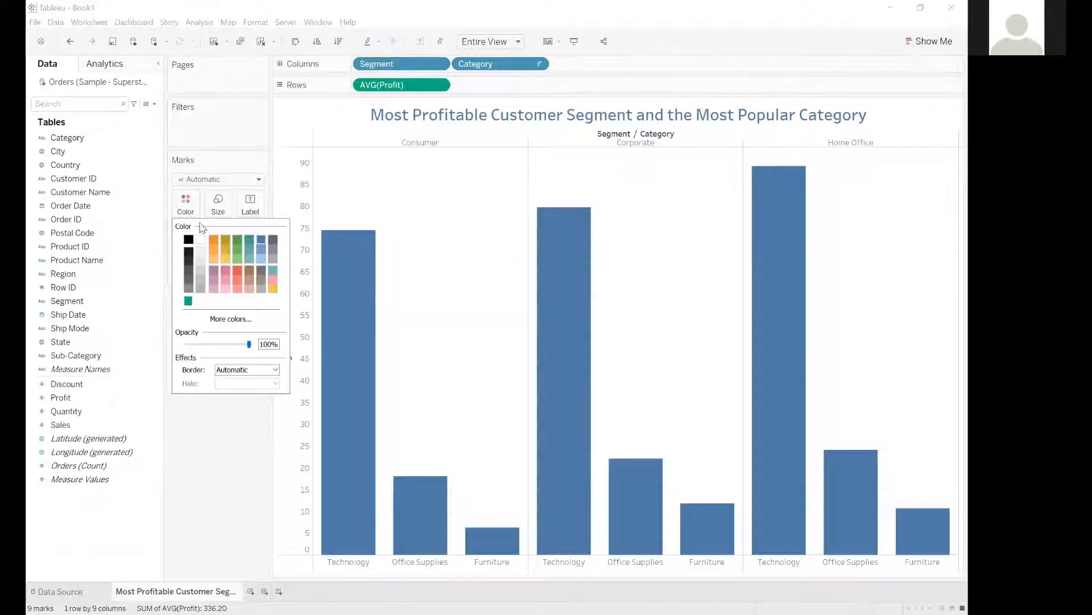
pyautogui.click(237, 272)
pyautogui.click(213, 272)
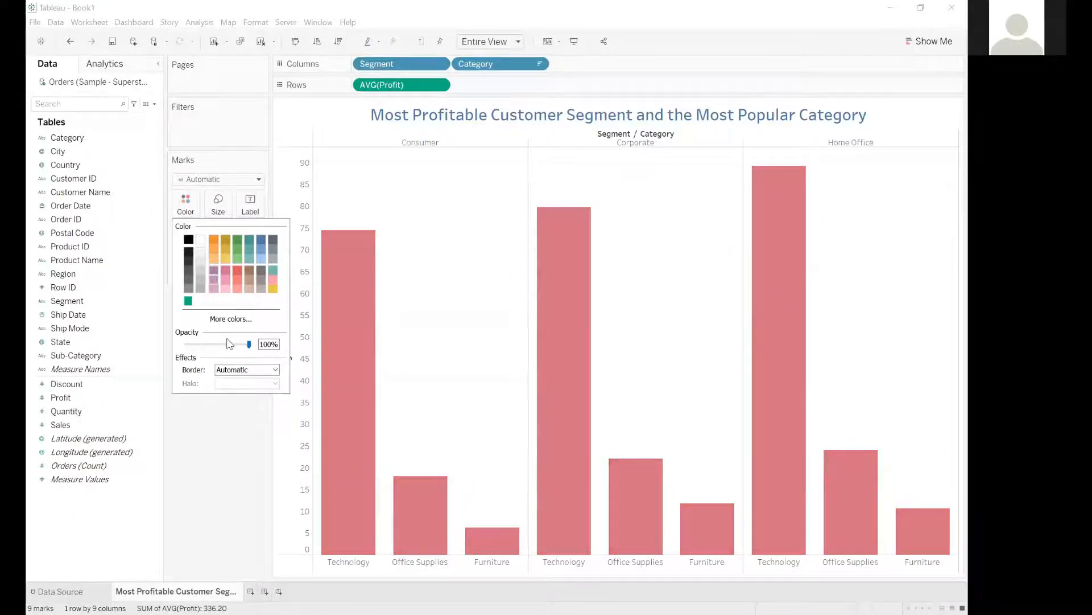
pyautogui.click(240, 446)
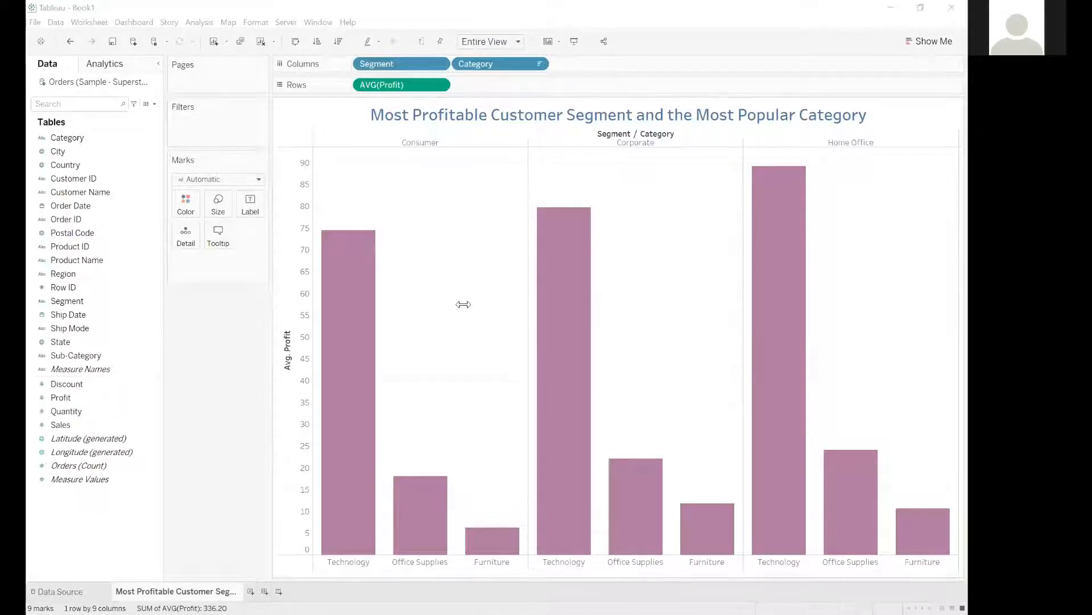
pyautogui.click(239, 378)
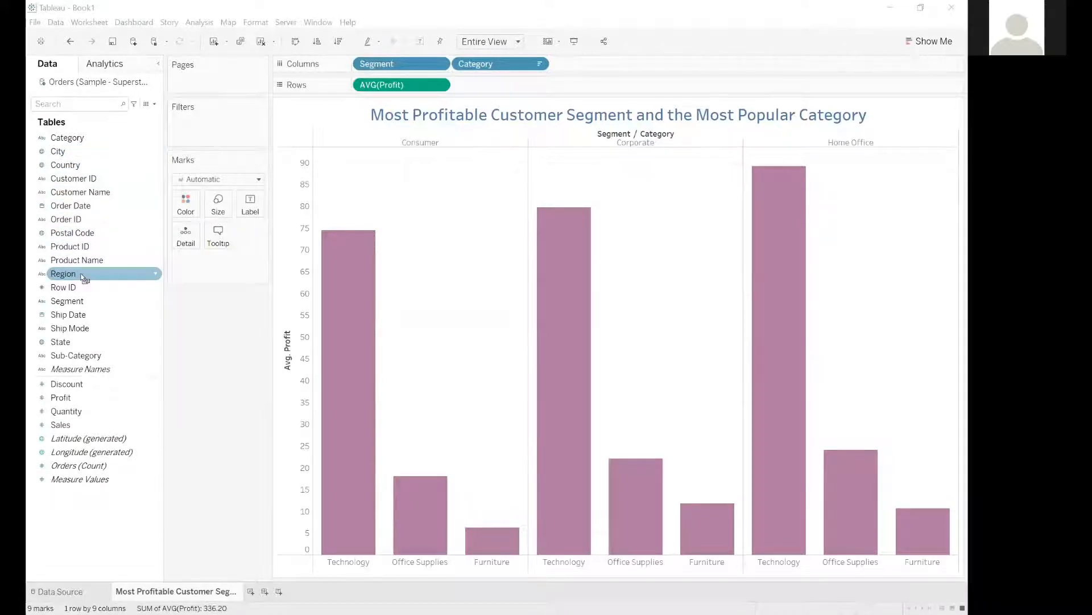
# Try coloring the bars by Region and remove Region from the color encoding.
pyautogui.moveTo(83, 277); pyautogui.dragTo(185, 206)
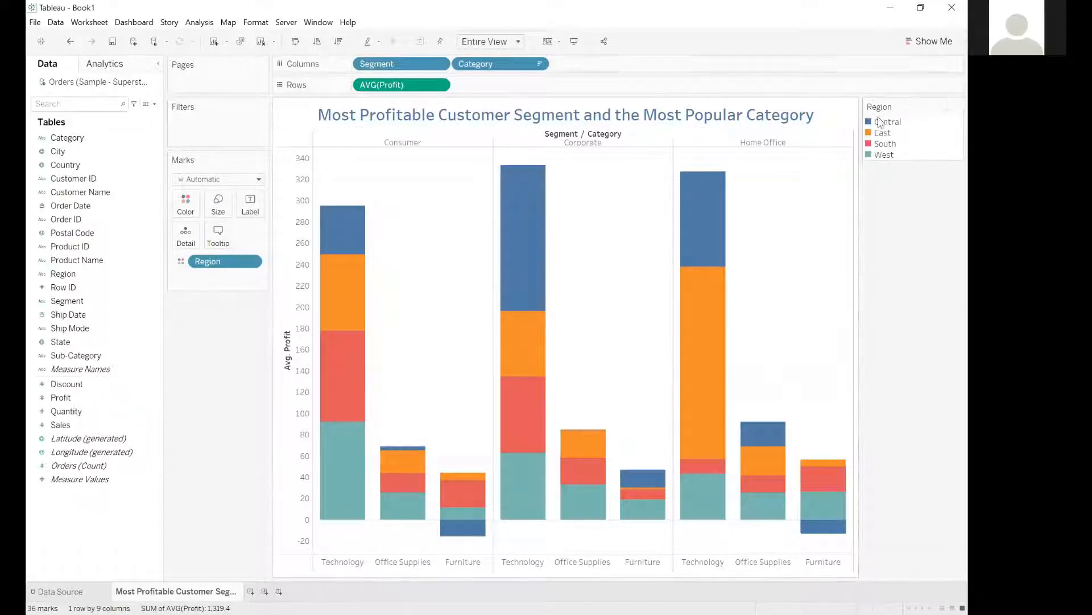
pyautogui.moveTo(697, 208)
pyautogui.moveTo(241, 301); pyautogui.dragTo(276, 4)
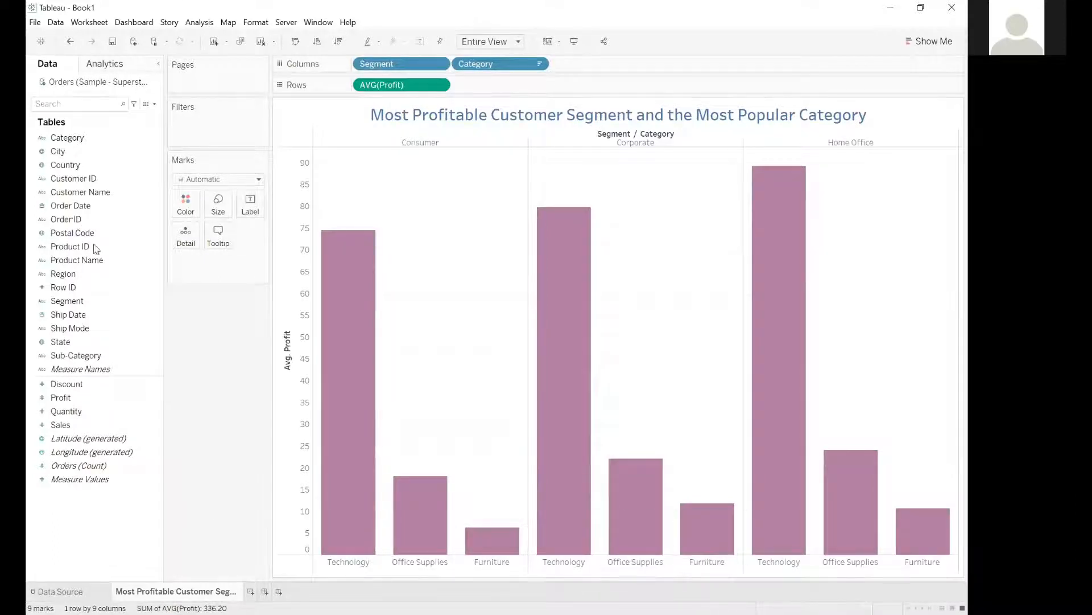
# Color the bars by Category and label them with Profit aggregated as Average.
pyautogui.click(67, 140)
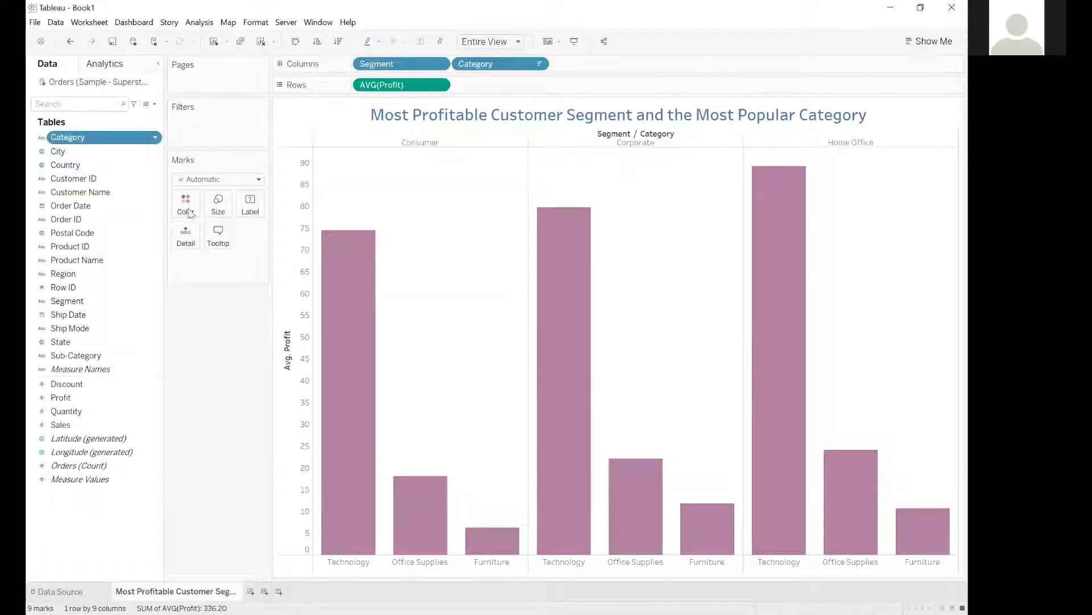
pyautogui.moveTo(193, 215); pyautogui.dragTo(187, 209)
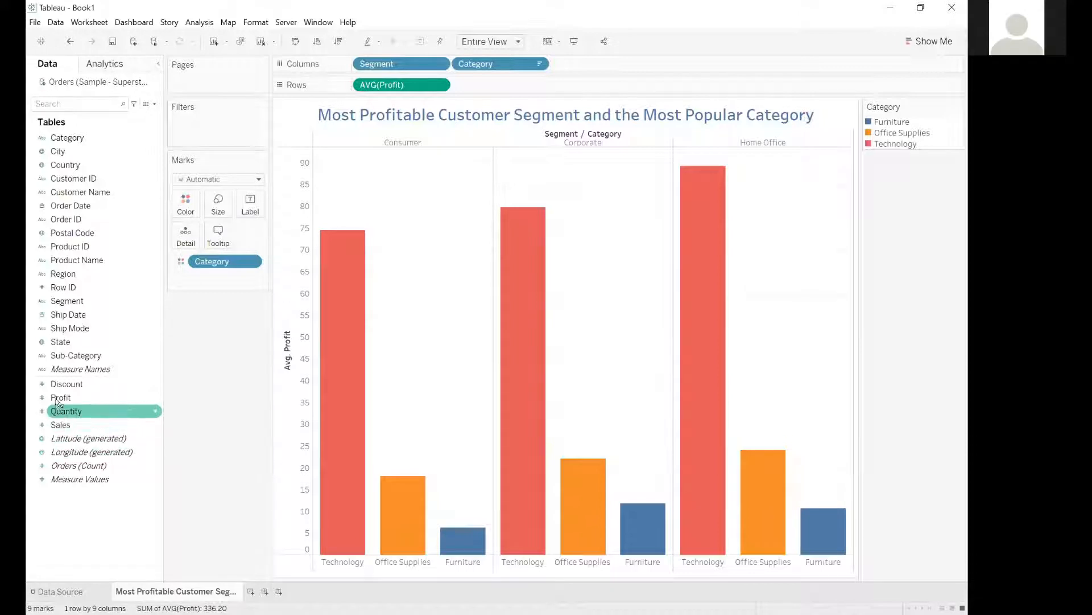
pyautogui.moveTo(56, 398); pyautogui.dragTo(246, 207)
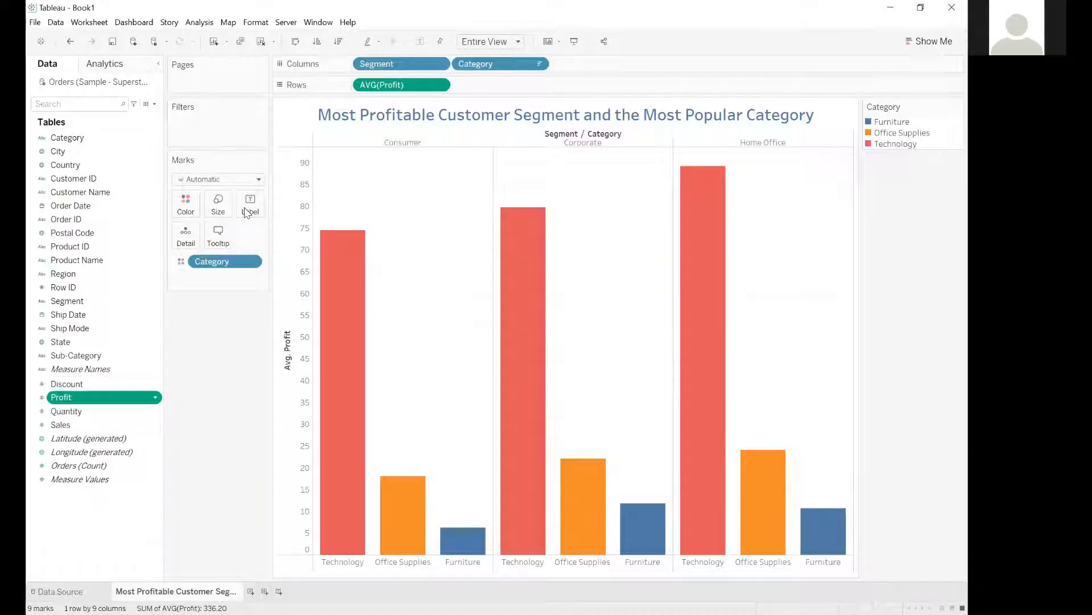
pyautogui.moveTo(360, 240)
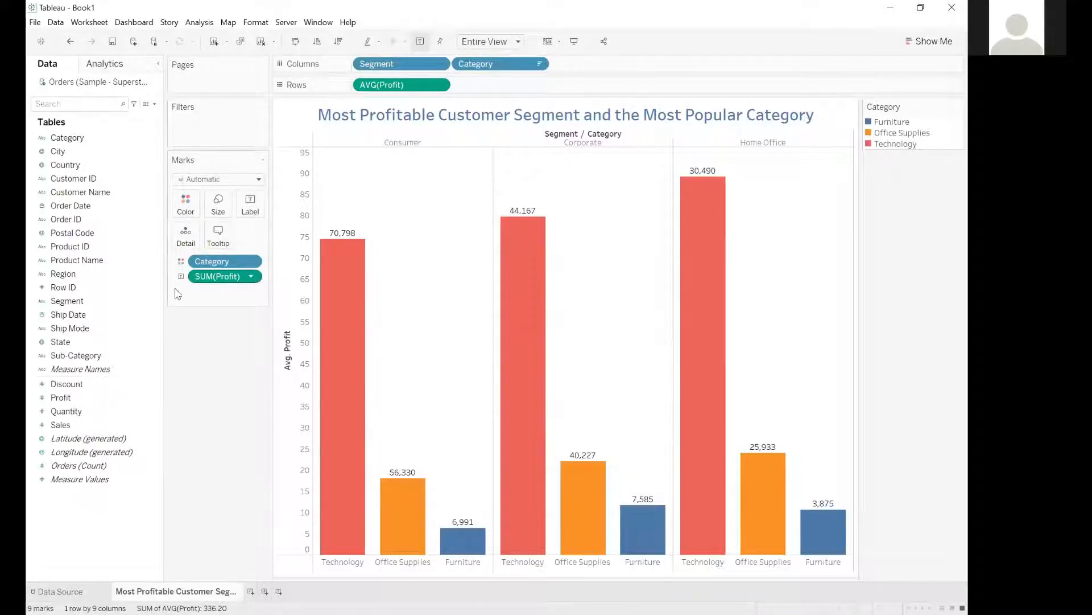
pyautogui.click(251, 276)
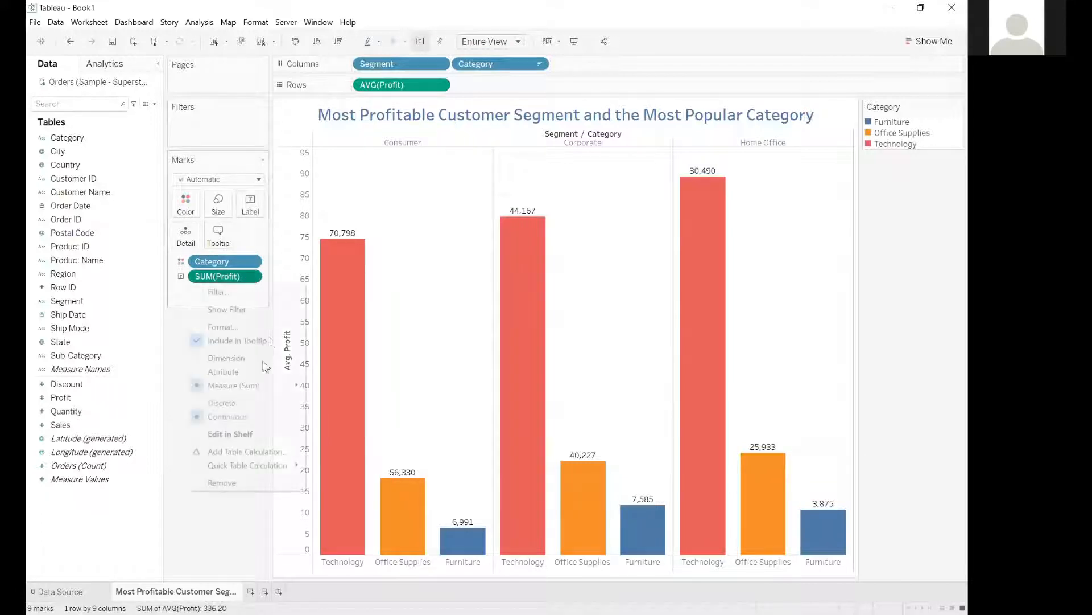
pyautogui.moveTo(256, 385)
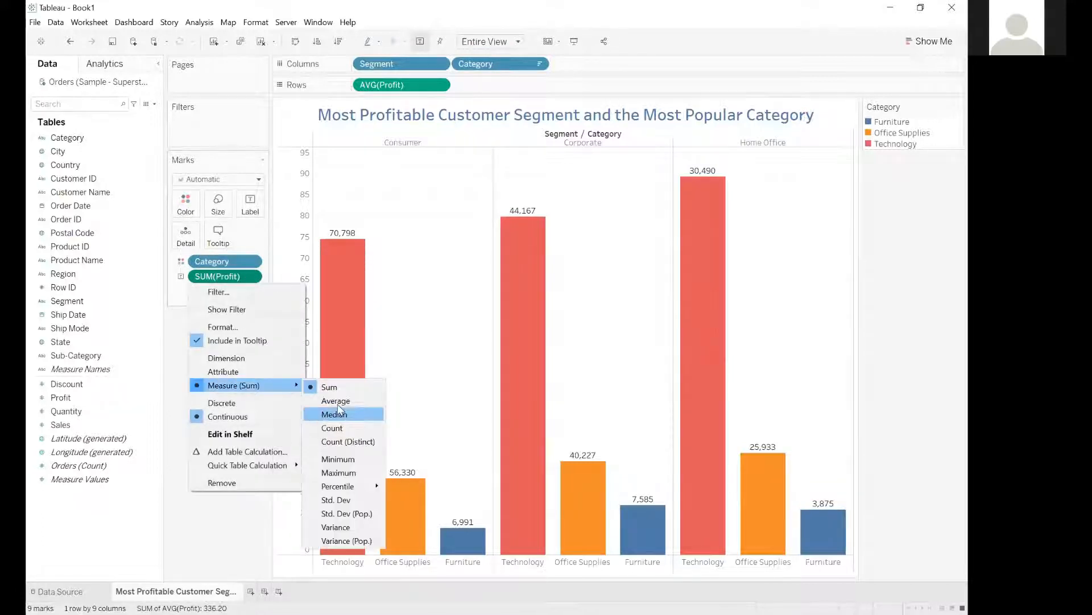
pyautogui.click(335, 401)
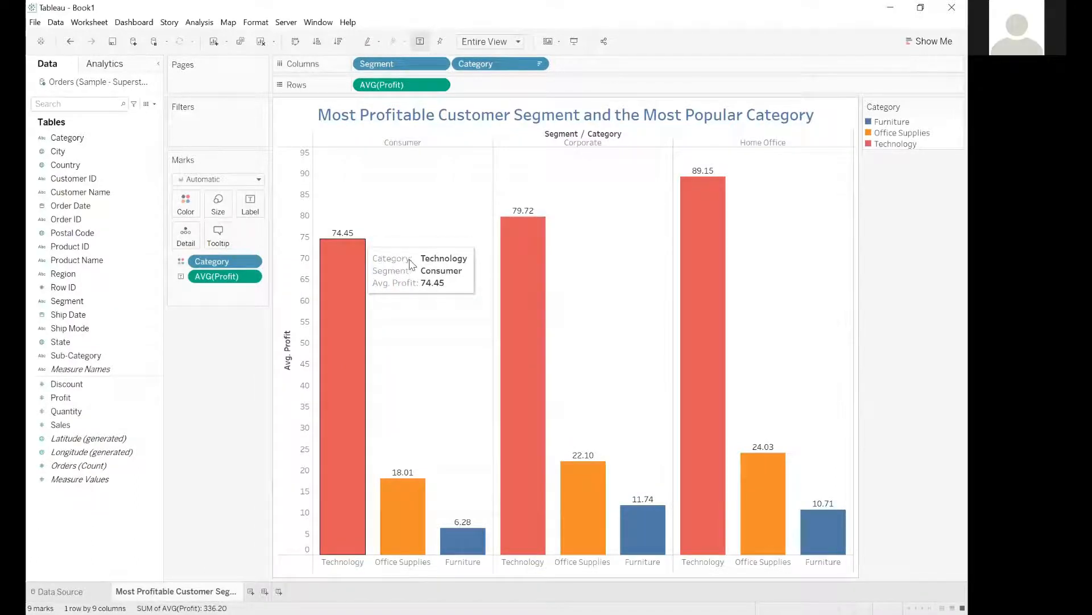
# Try out different widths for the chart's bars.
pyautogui.click(218, 205)
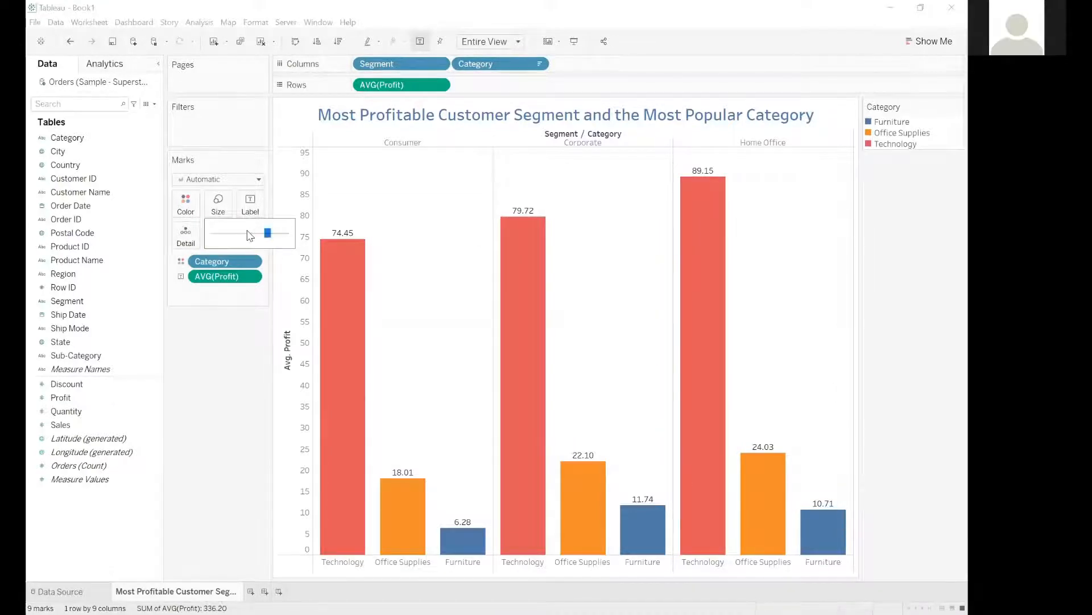
pyautogui.moveTo(250, 233); pyautogui.dragTo(281, 232)
pyautogui.click(254, 352)
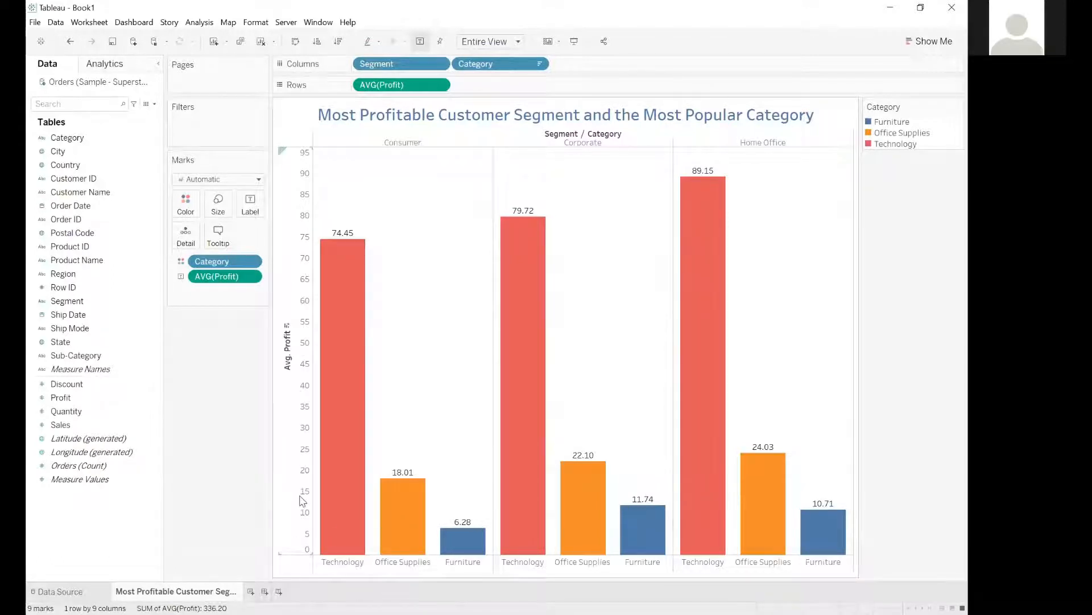
# Open the formatting of the Avg. Profit axis, try Currency (Standard) for the default pane numbers and undo it.
pyautogui.rightClick(300, 265)
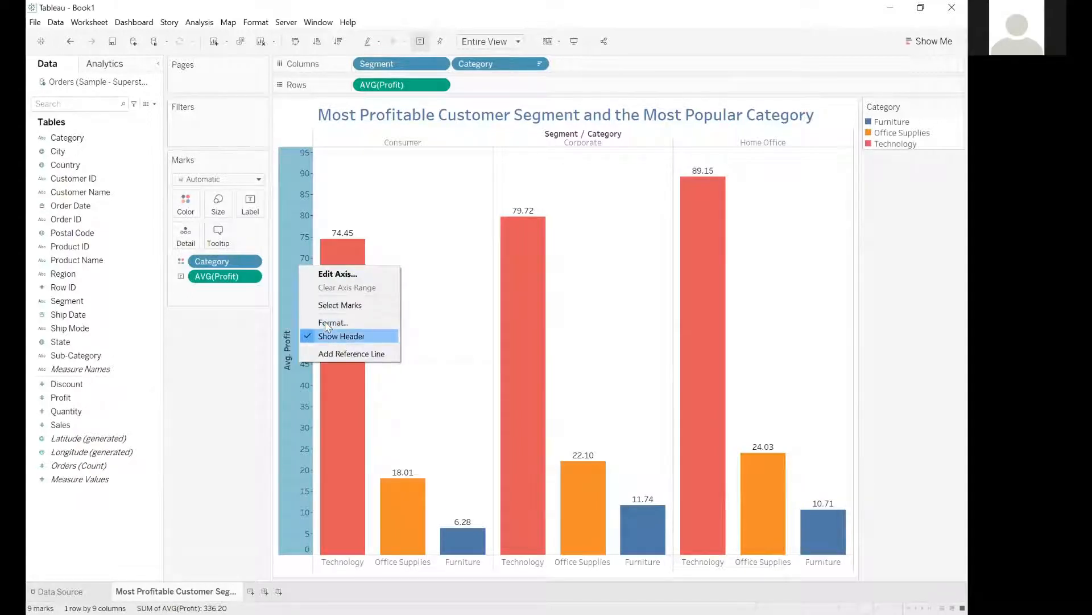
pyautogui.click(326, 323)
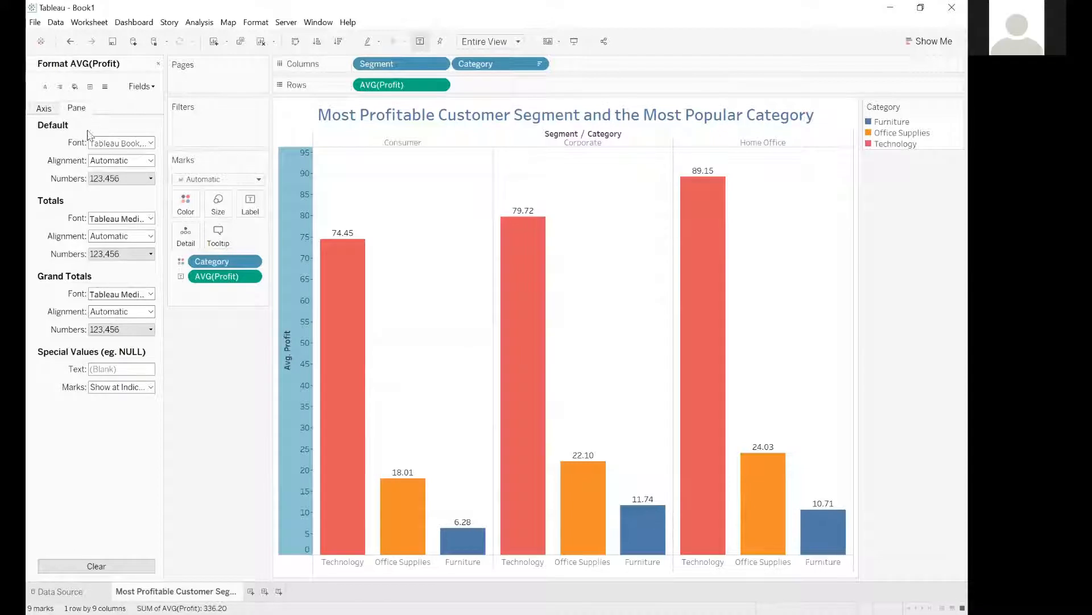
pyautogui.click(130, 178)
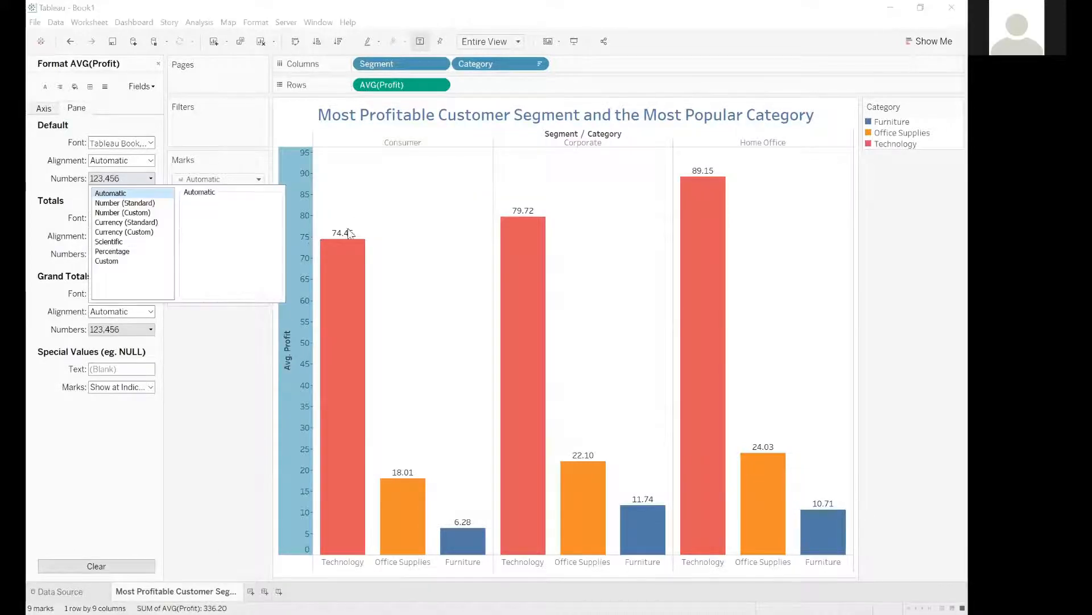
pyautogui.click(146, 222)
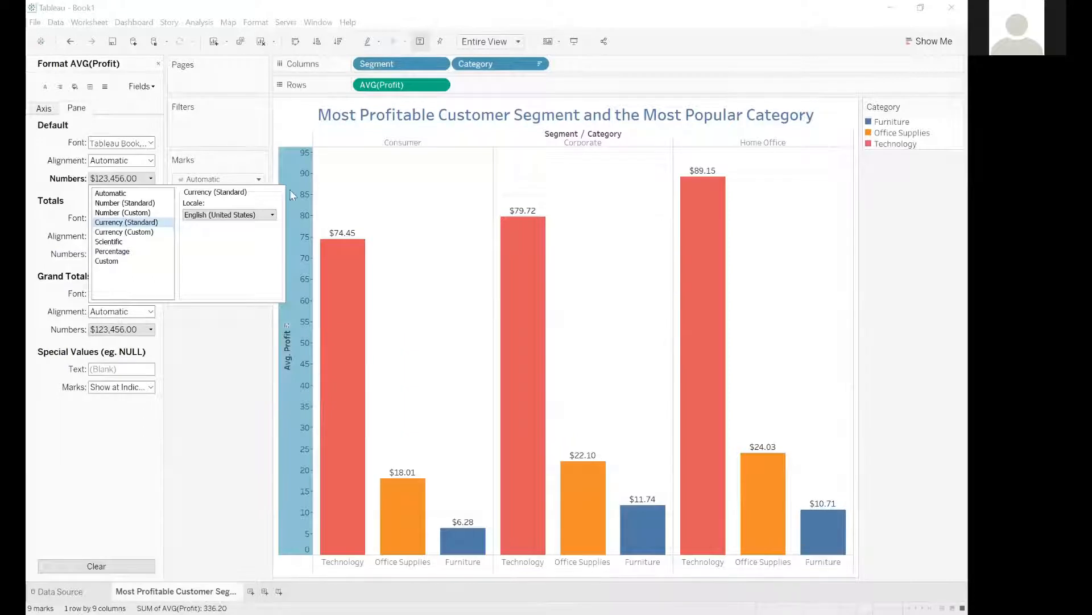
pyautogui.click(149, 169)
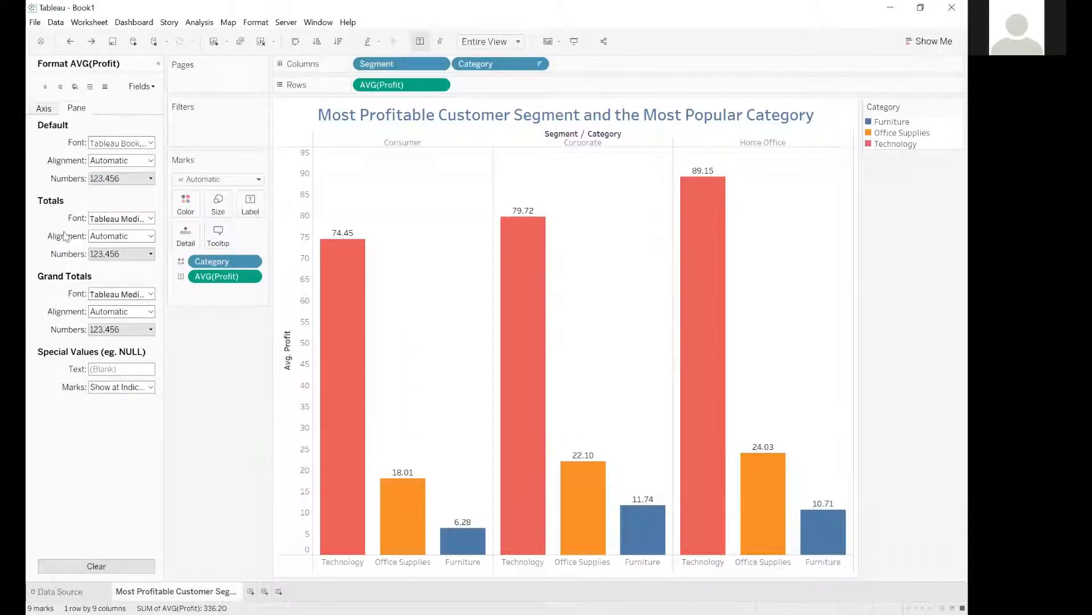
# Format the Avg. Profit axis scale numbers as Currency (Standard) with the Malay (Malaysia) locale.
pyautogui.click(44, 110)
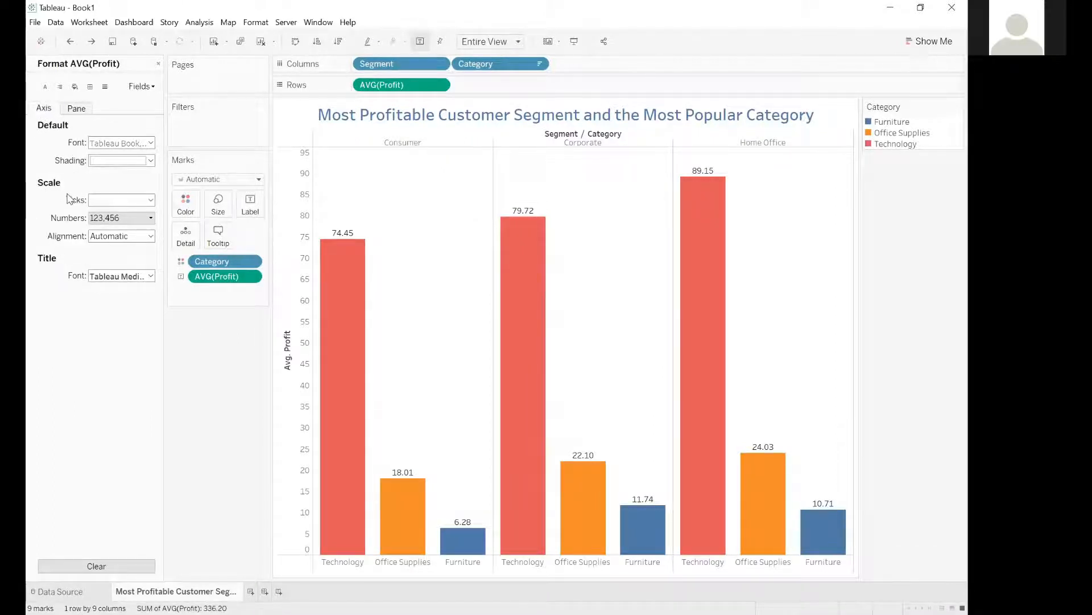
pyautogui.click(98, 222)
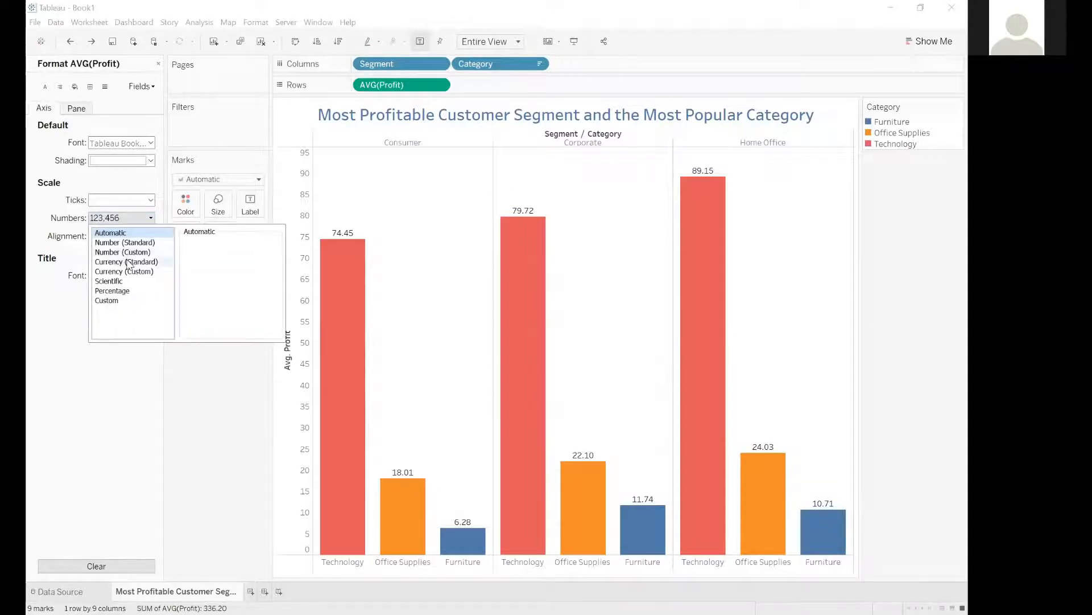
pyautogui.click(130, 263)
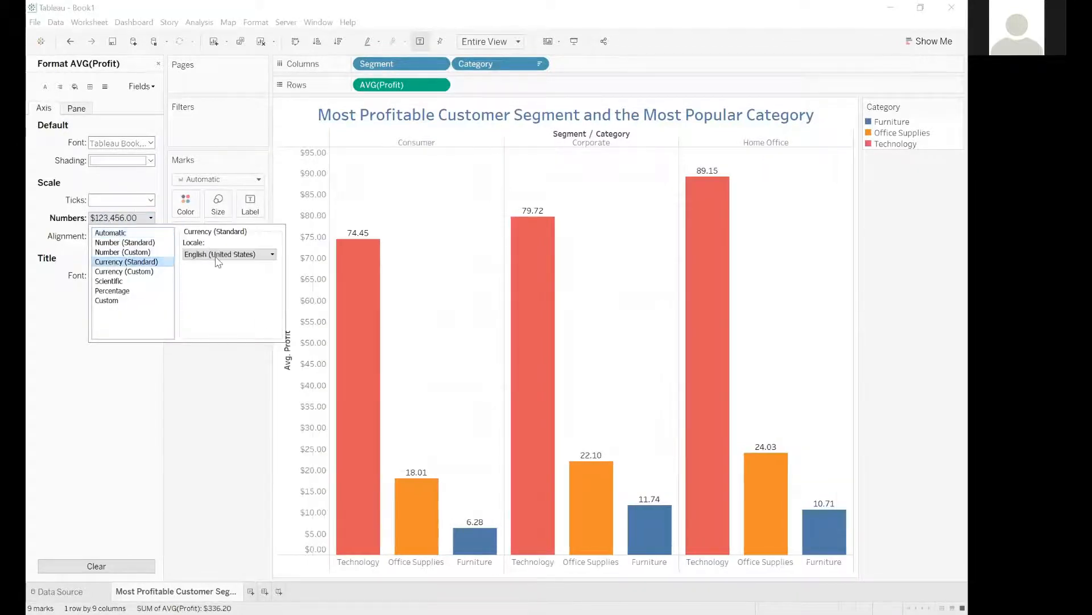
pyautogui.click(228, 256)
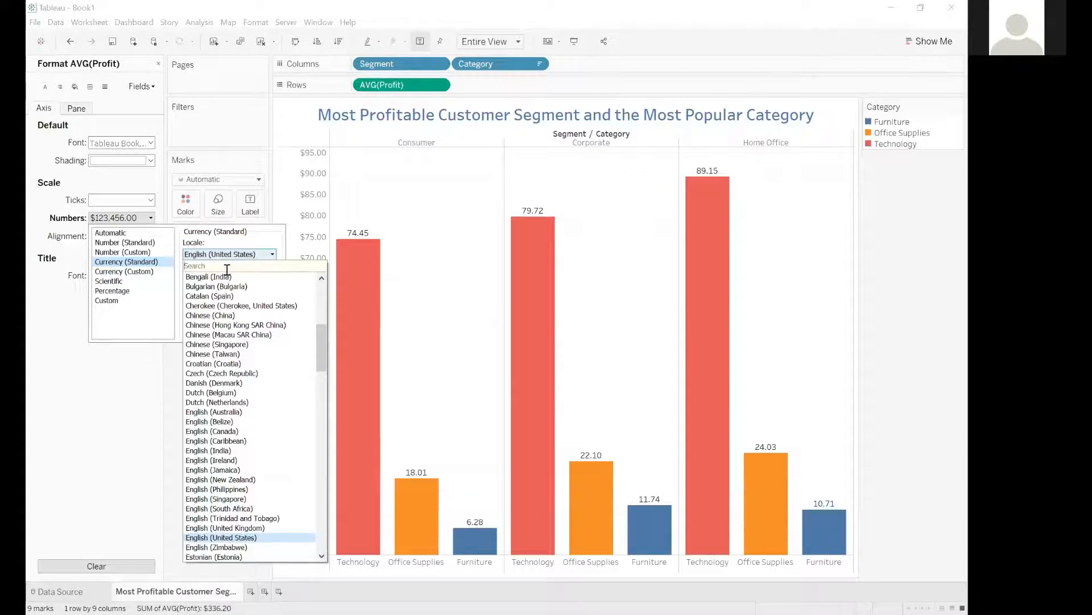
pyautogui.write('malays')
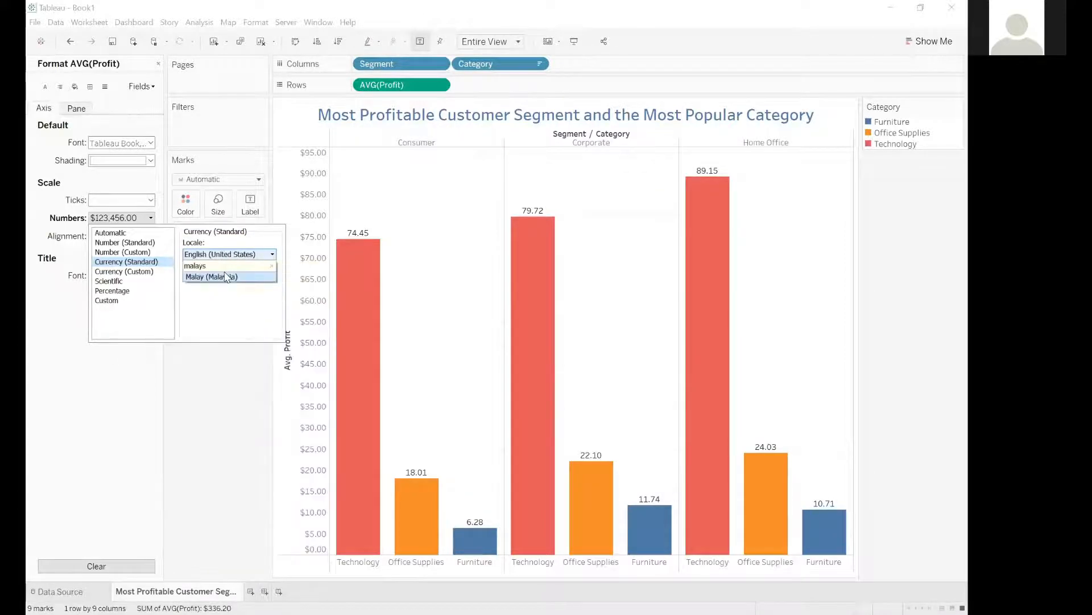
pyautogui.click(227, 276)
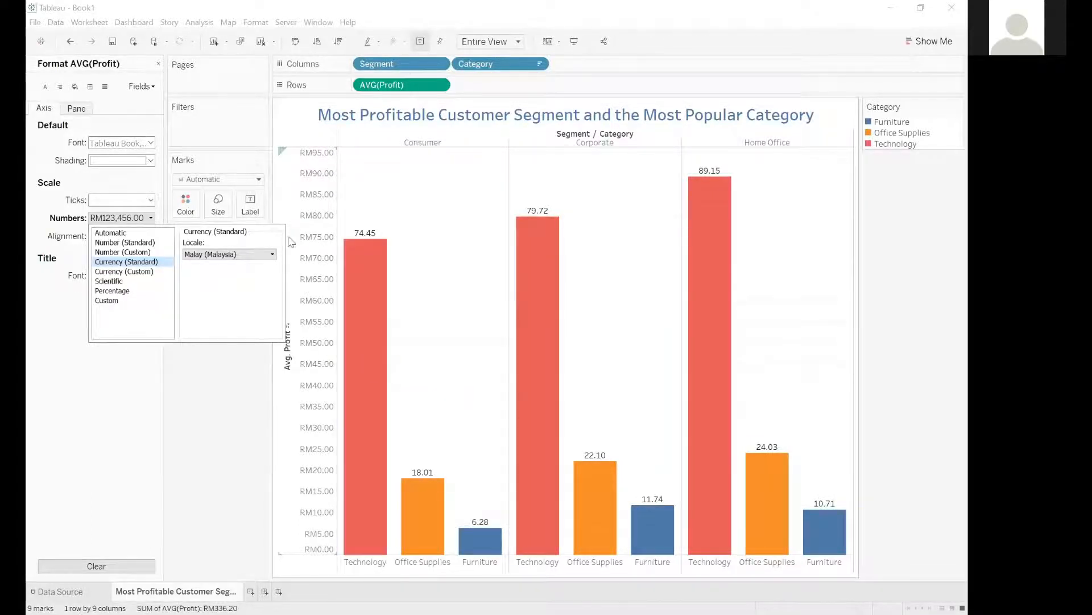
# Change the axis scale numbers to Currency (Custom) with 0 decimal places and switch to the pane formatting.
pyautogui.click(117, 273)
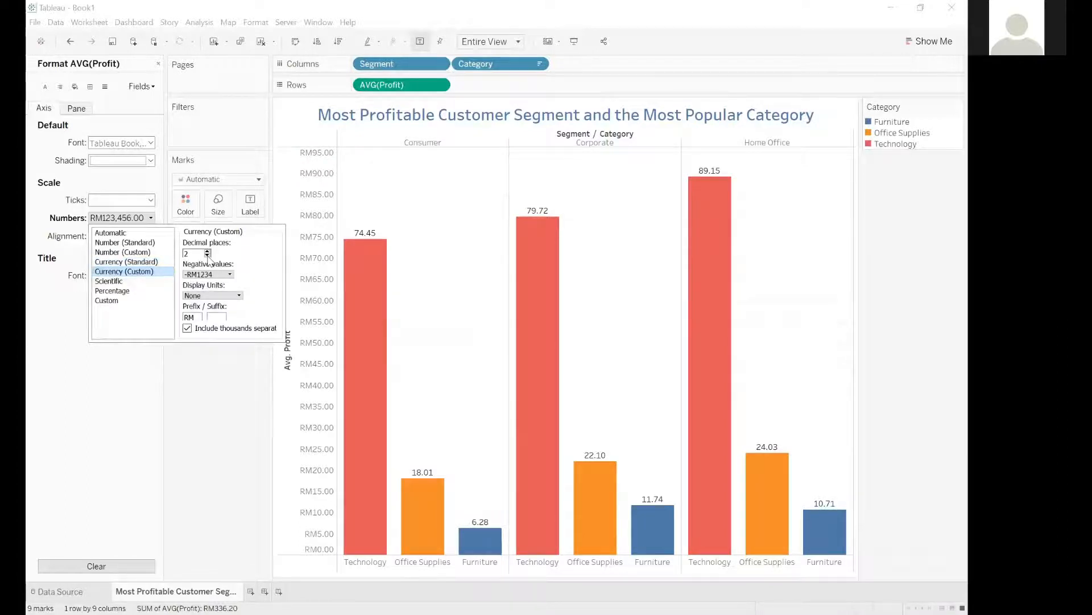
pyautogui.doubleClick(207, 255)
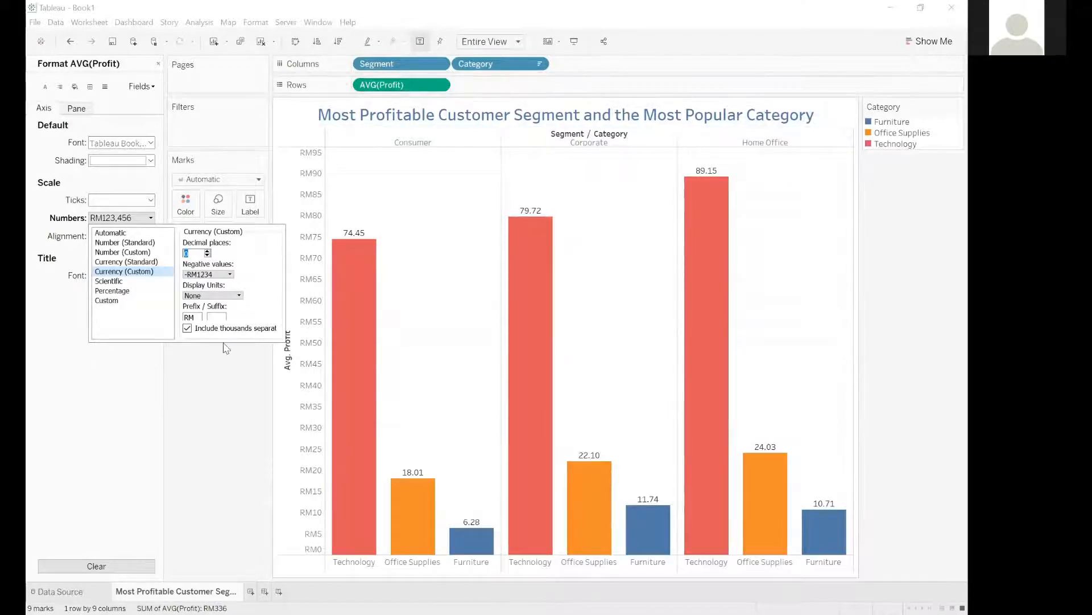
pyautogui.click(81, 111)
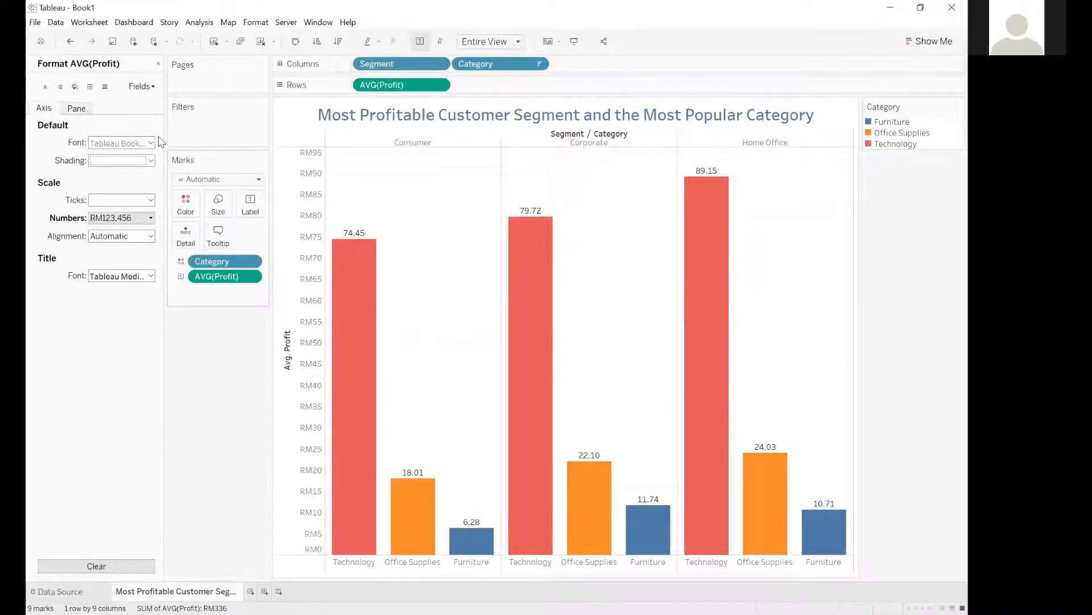
pyautogui.moveTo(357, 235)
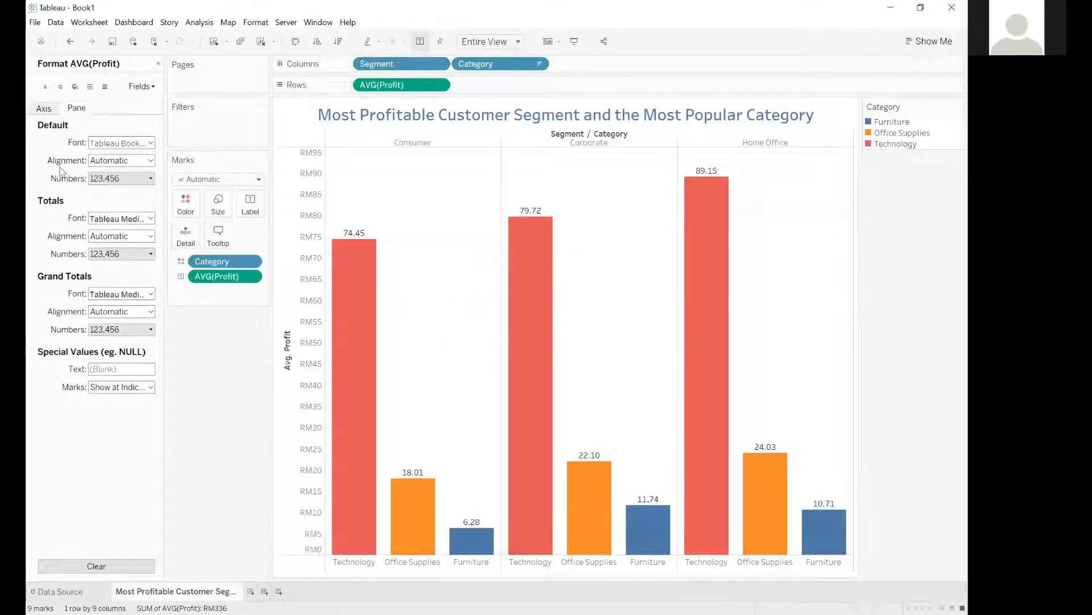
# Try formatting the default pane numbers as Currency (Standard) with the Malay (Malaysia) locale.
pyautogui.click(151, 178)
pyautogui.click(126, 222)
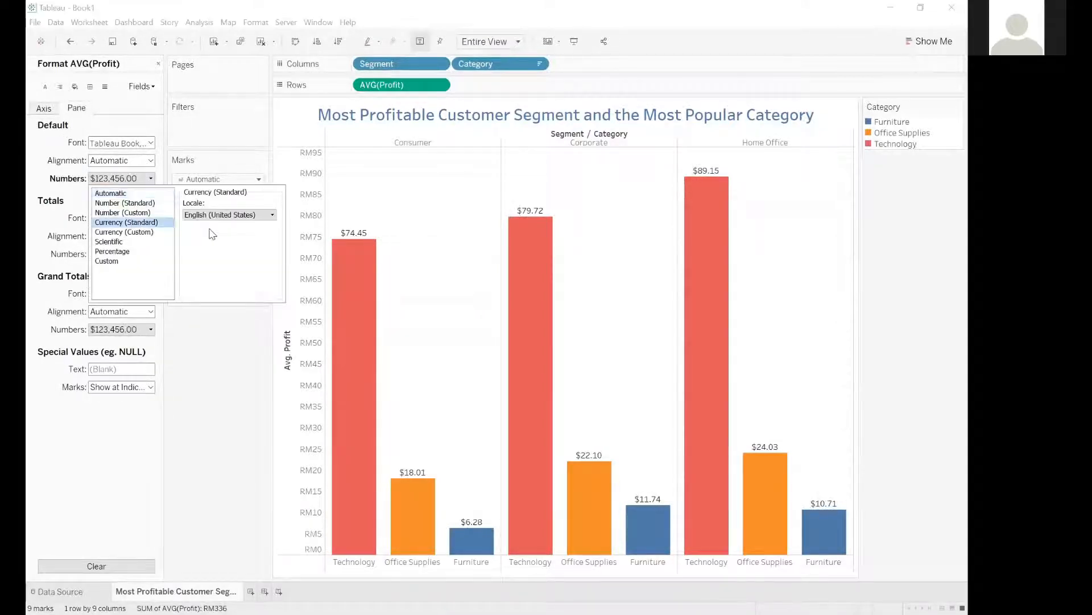
pyautogui.click(213, 216)
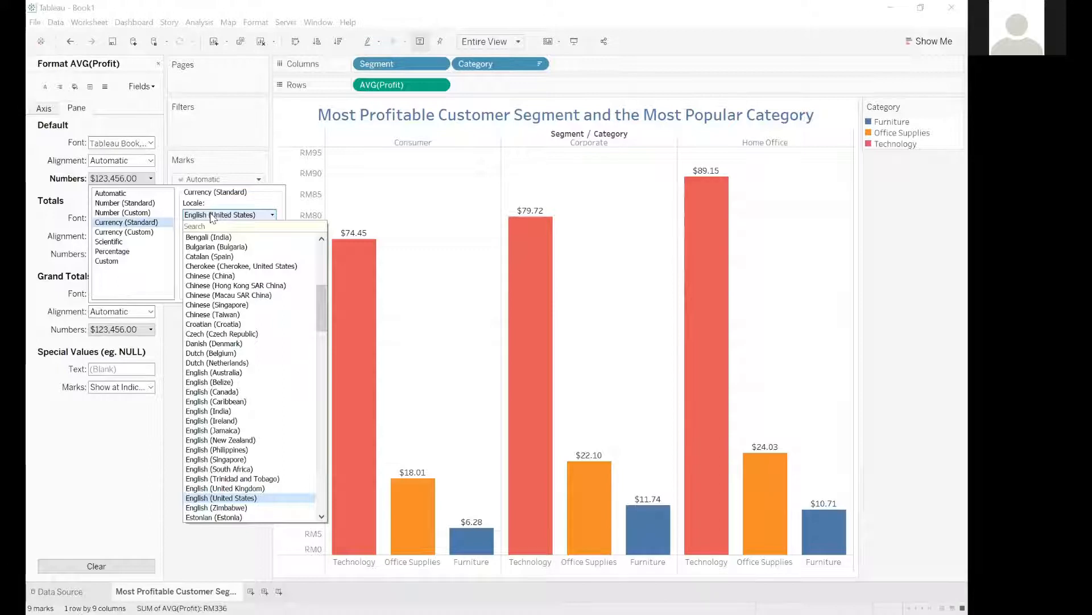
pyautogui.write('malaysia')
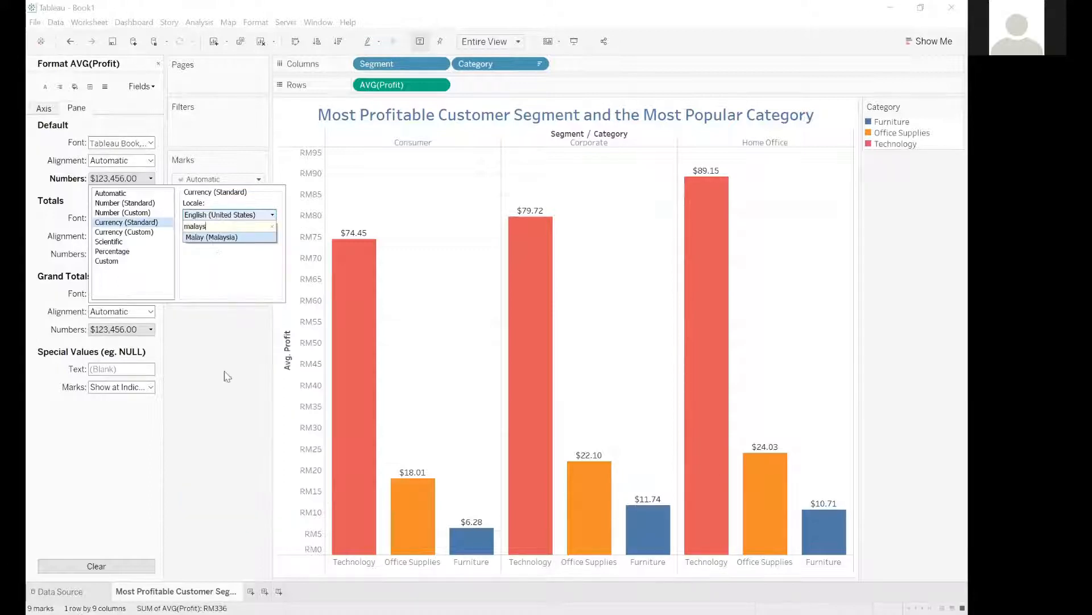
pyautogui.click(225, 372)
# Format the default pane numbers as Currency (Custom) with 2 decimal places and close the formatting pane.
pyautogui.click(124, 232)
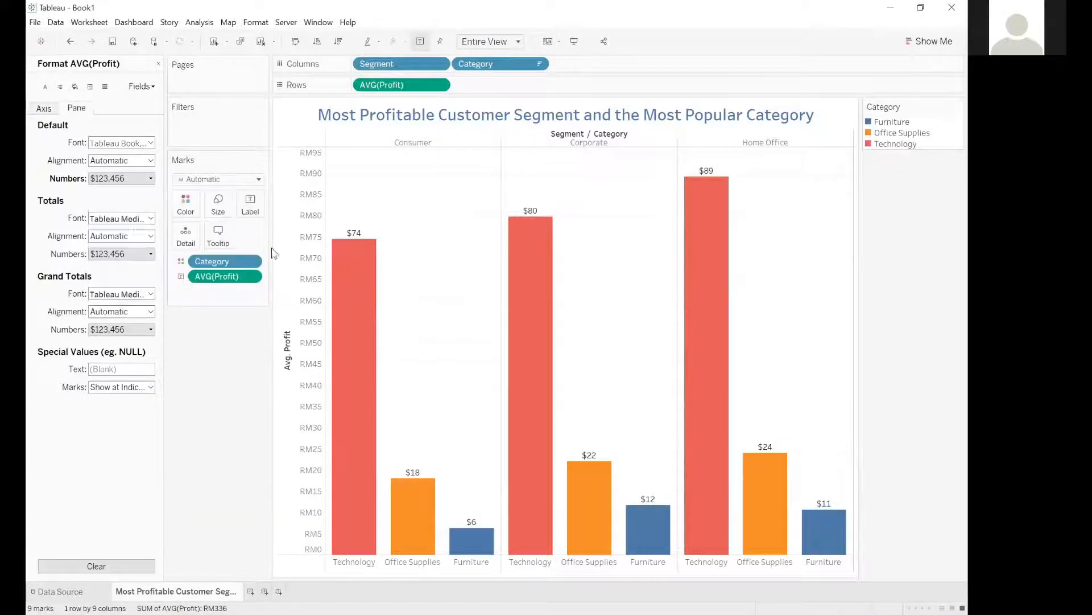
pyautogui.click(273, 252)
pyautogui.click(137, 179)
pyautogui.doubleClick(208, 211)
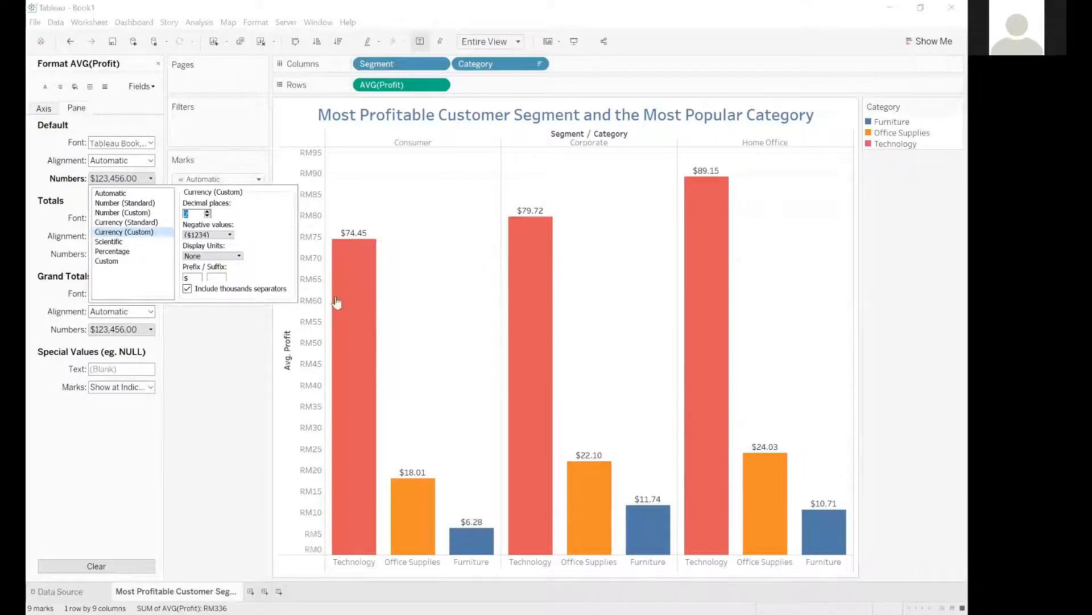
pyautogui.click(160, 66)
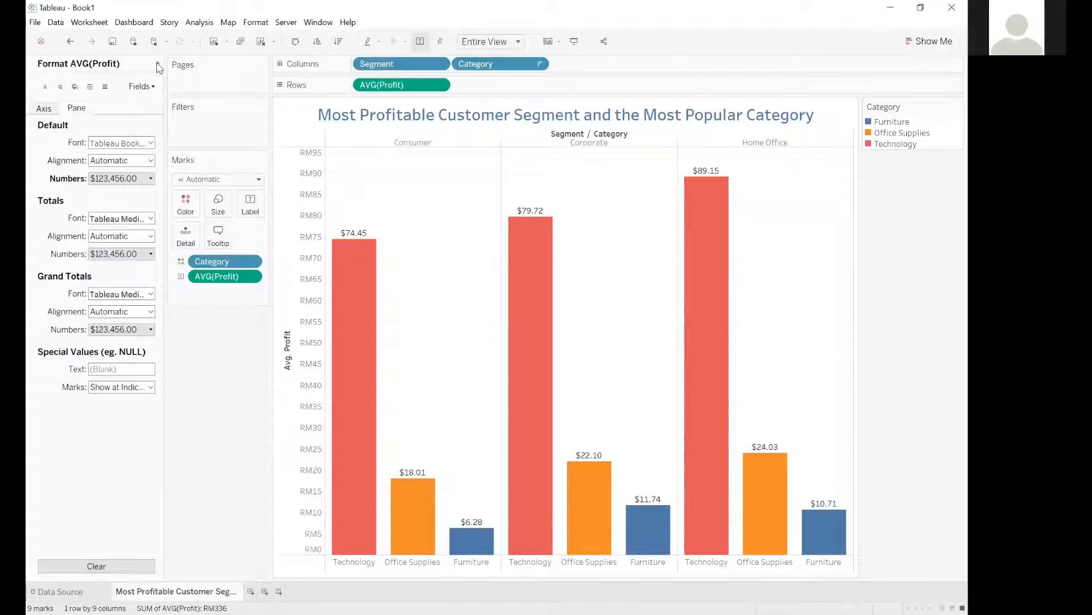
pyautogui.click(158, 64)
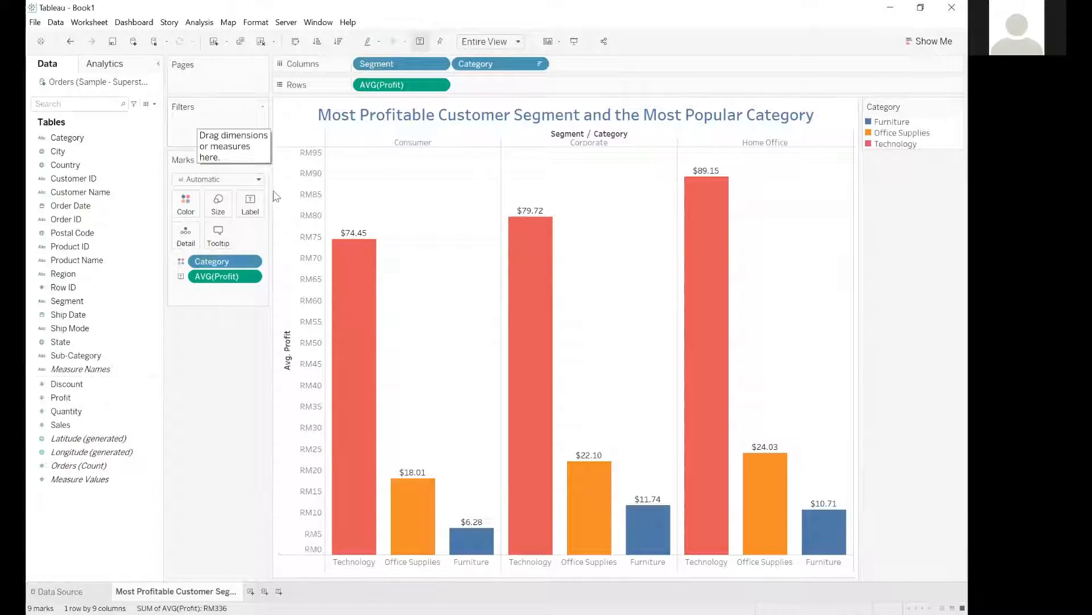
# Try the descending sort and leave the categories sorted in ascending order by average profit.
pyautogui.moveTo(339, 324)
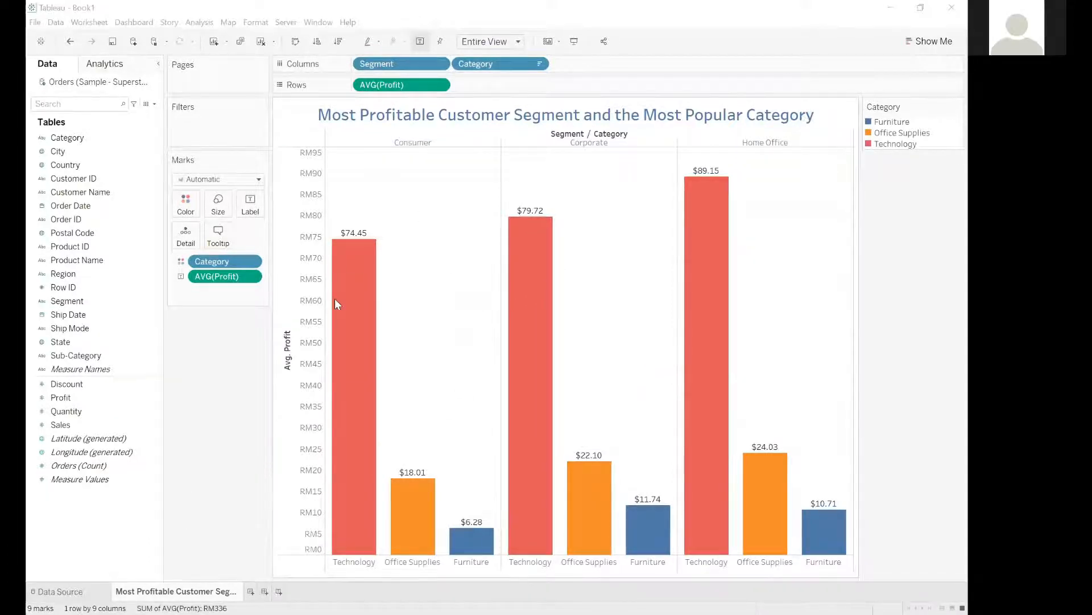
pyautogui.click(320, 42)
pyautogui.click(338, 42)
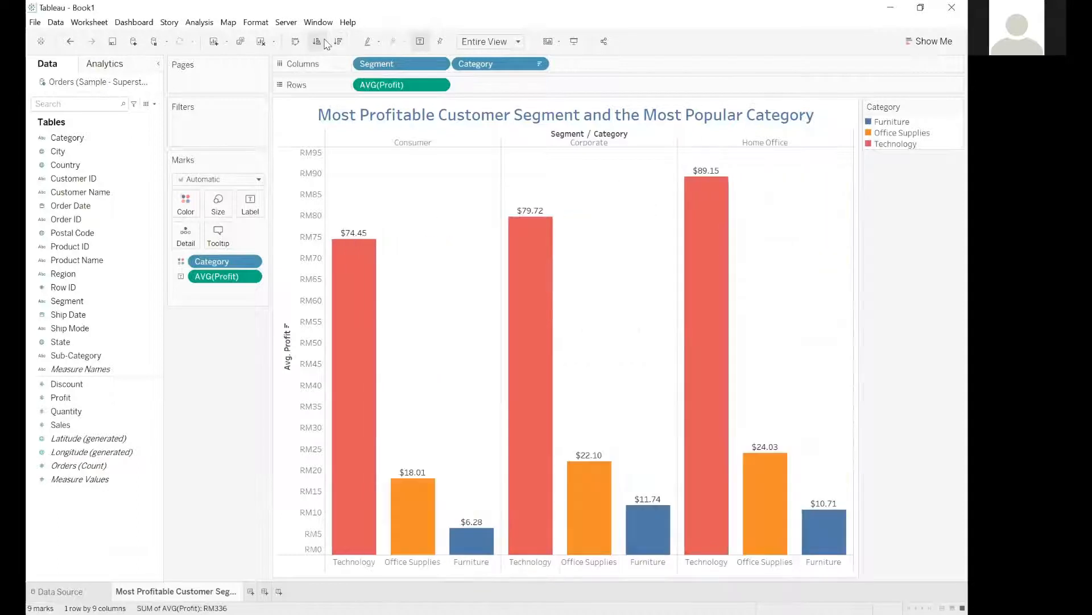
pyautogui.click(321, 42)
pyautogui.click(338, 42)
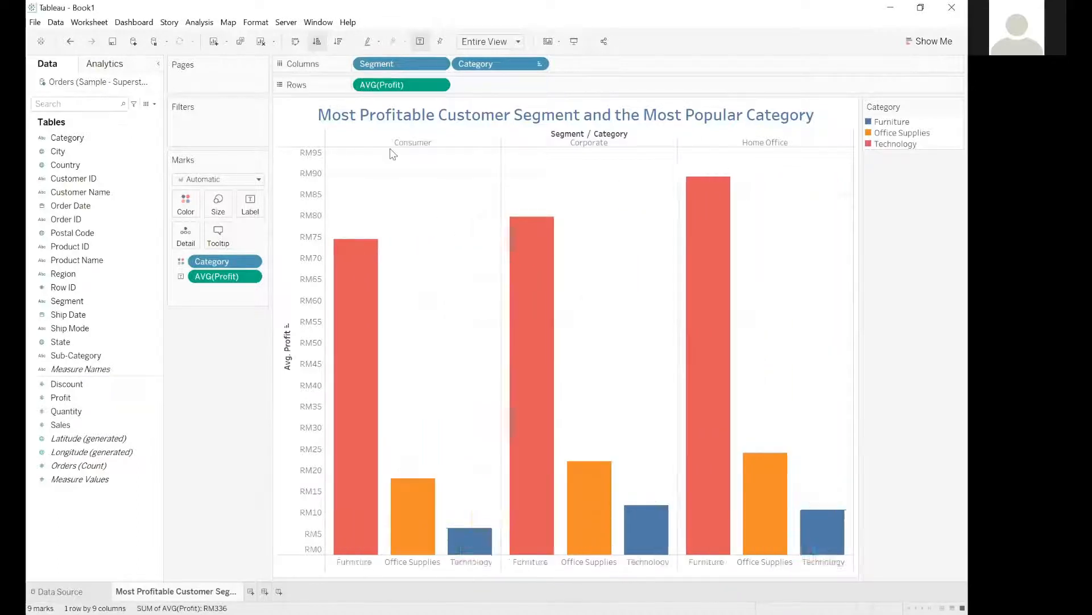
pyautogui.click(319, 41)
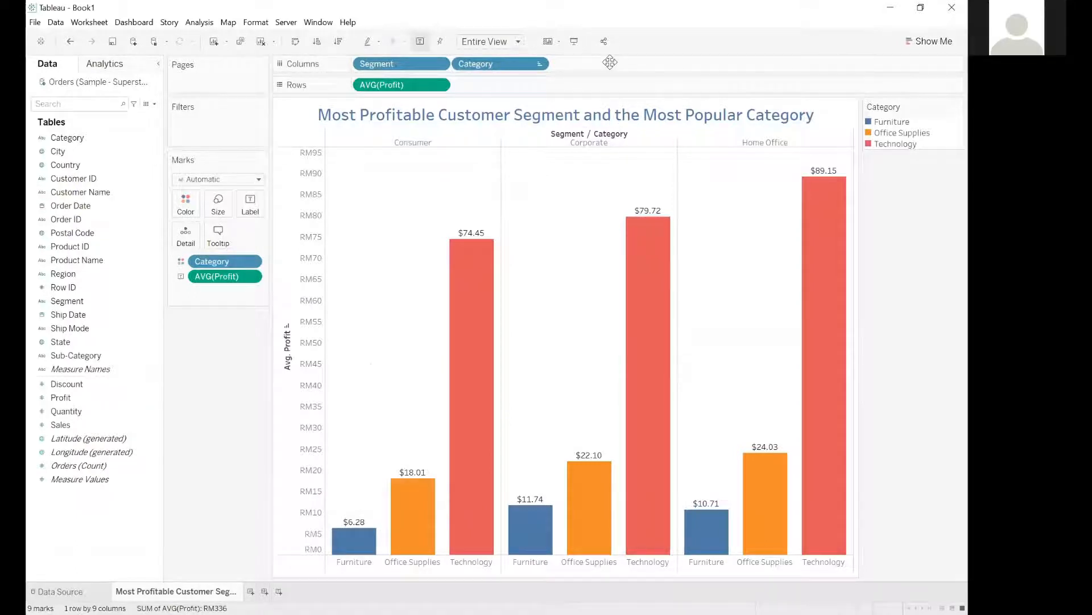
pyautogui.hotkey('alt', 'Tab')
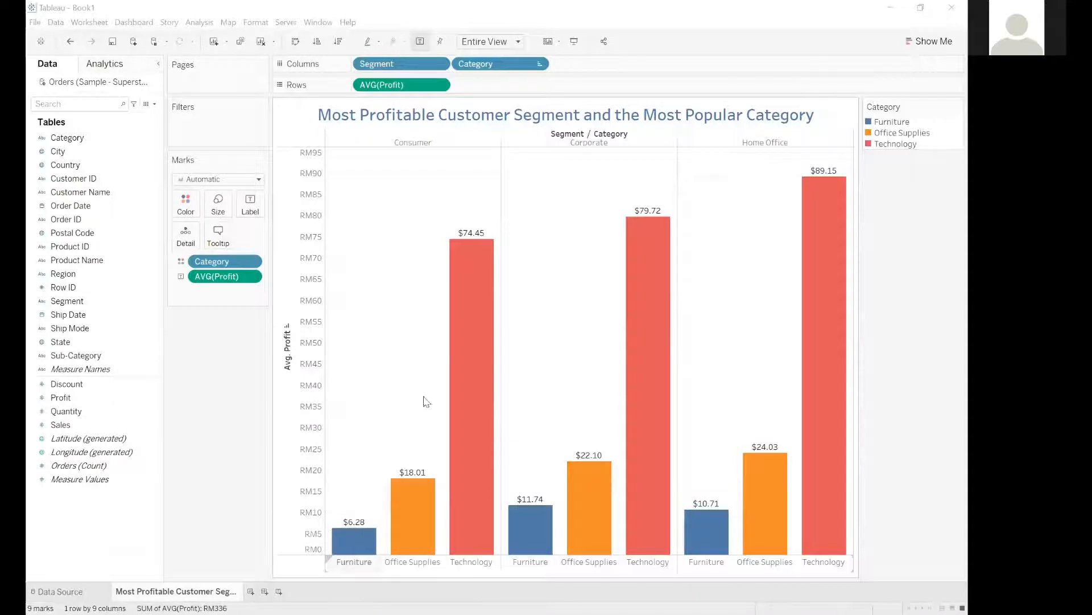
# Open the sort settings of the Segment field in Columns and set it to sort by Field.
pyautogui.moveTo(470, 452)
pyautogui.moveTo(497, 310)
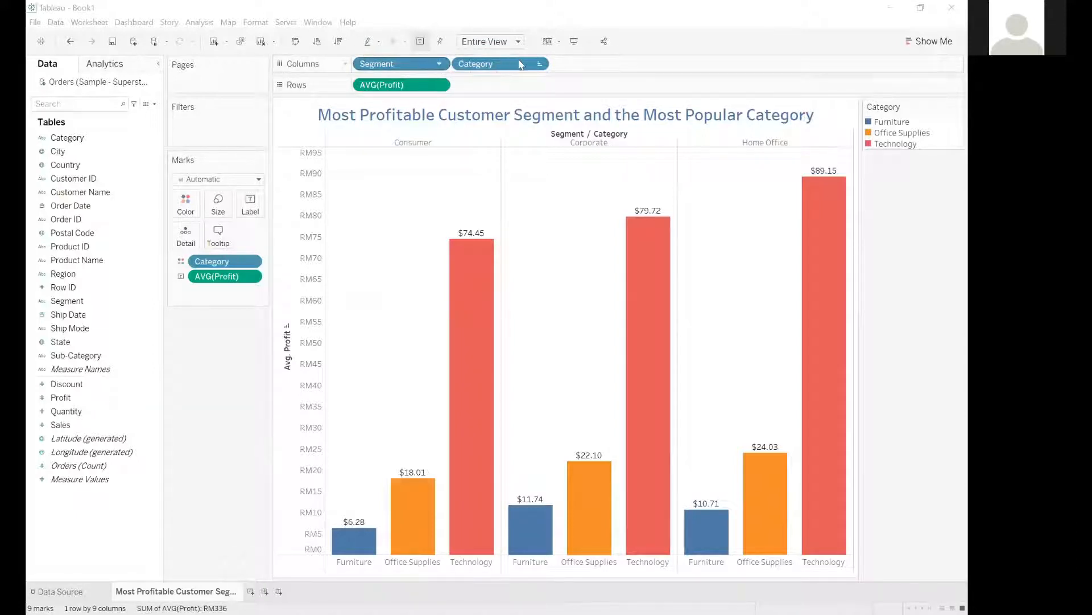
pyautogui.click(440, 65)
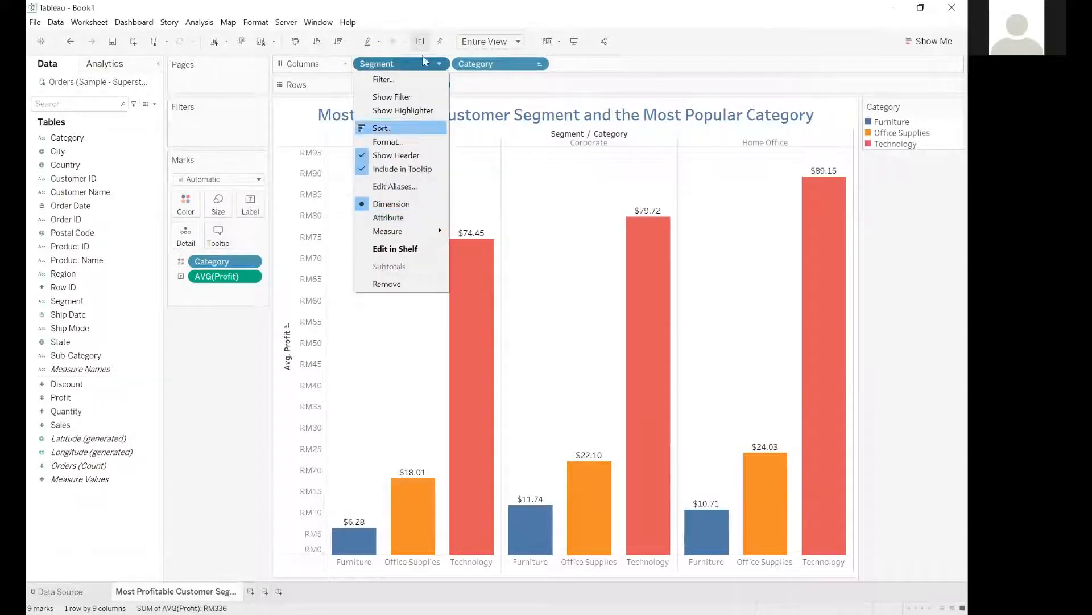
pyautogui.click(386, 131)
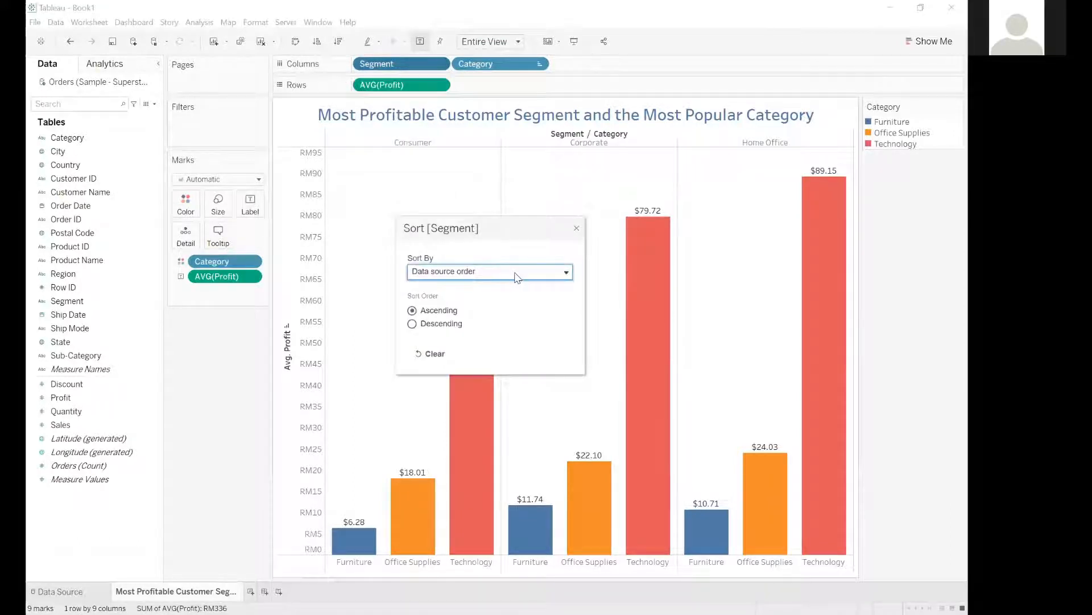
pyautogui.click(515, 273)
pyautogui.click(515, 273)
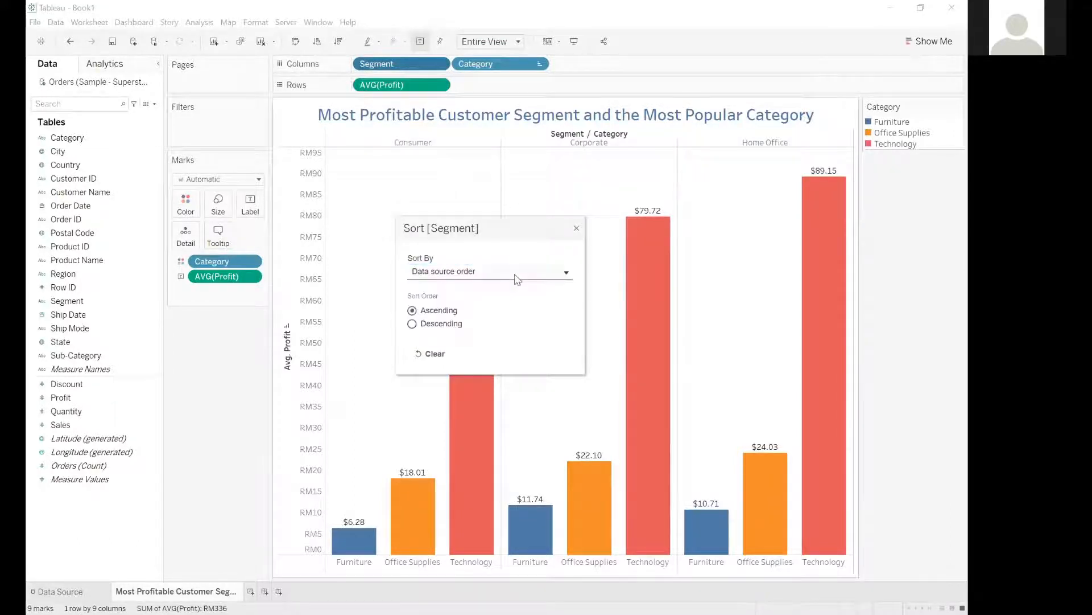
pyautogui.click(515, 273)
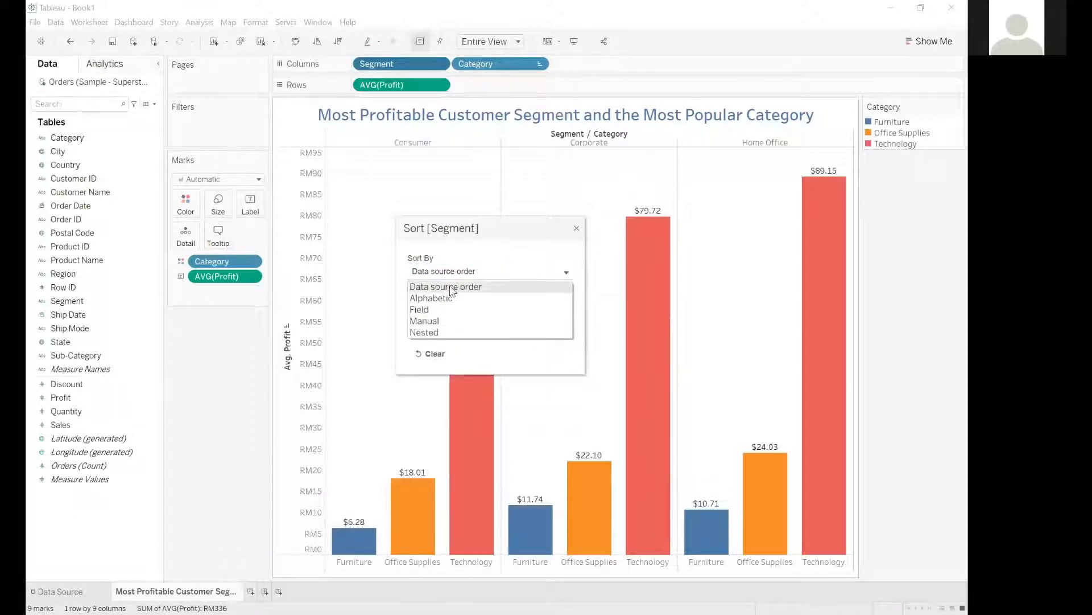
pyautogui.click(475, 271)
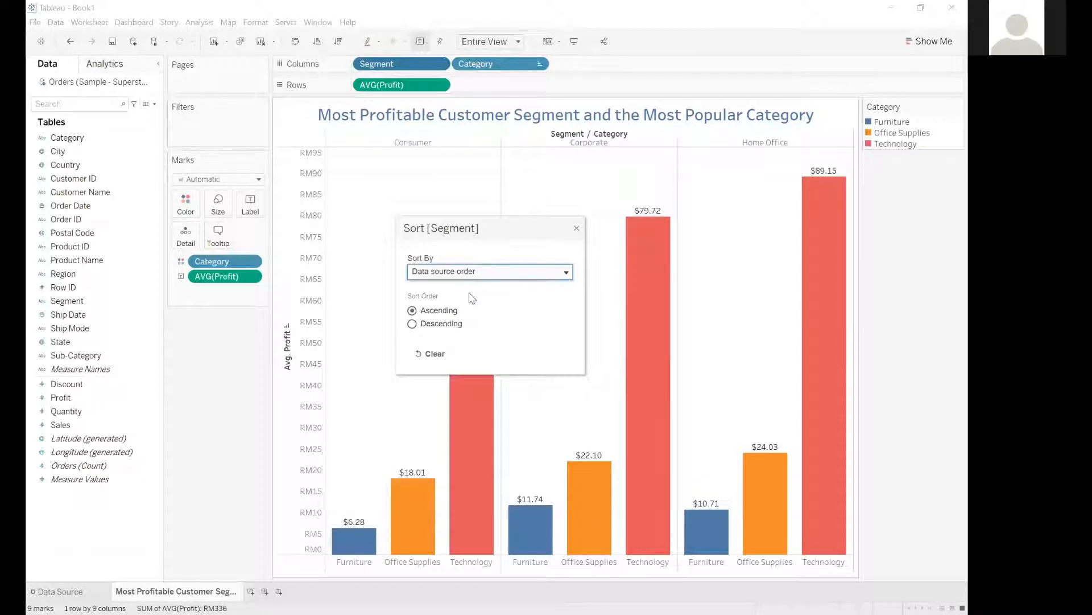
pyautogui.click(474, 273)
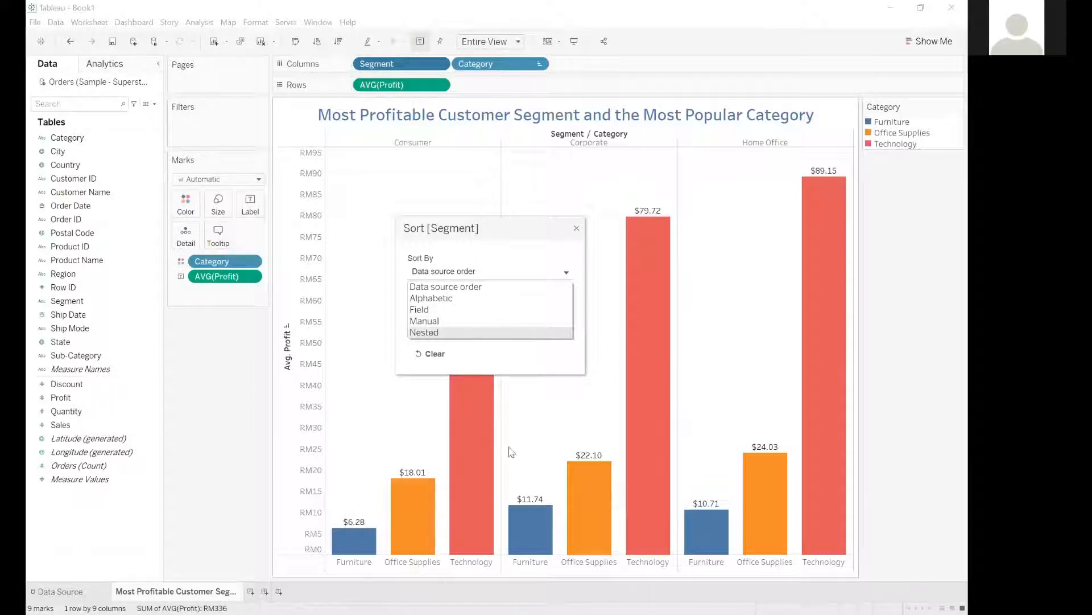
pyautogui.click(443, 312)
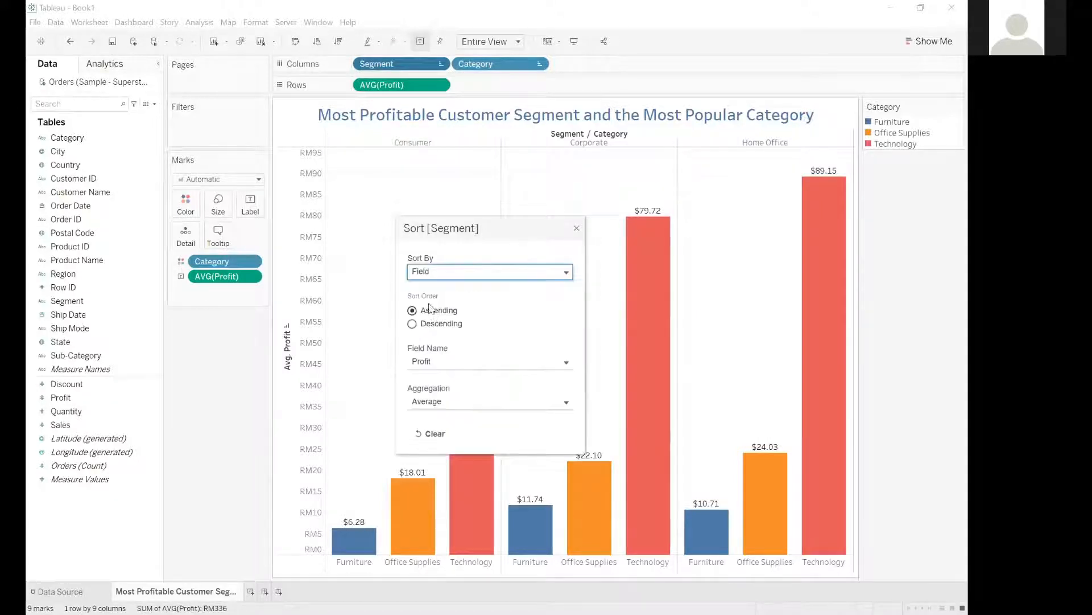
# Base the Segment sort on the Sales field with Average aggregation and close the sort settings.
pyautogui.click(444, 369)
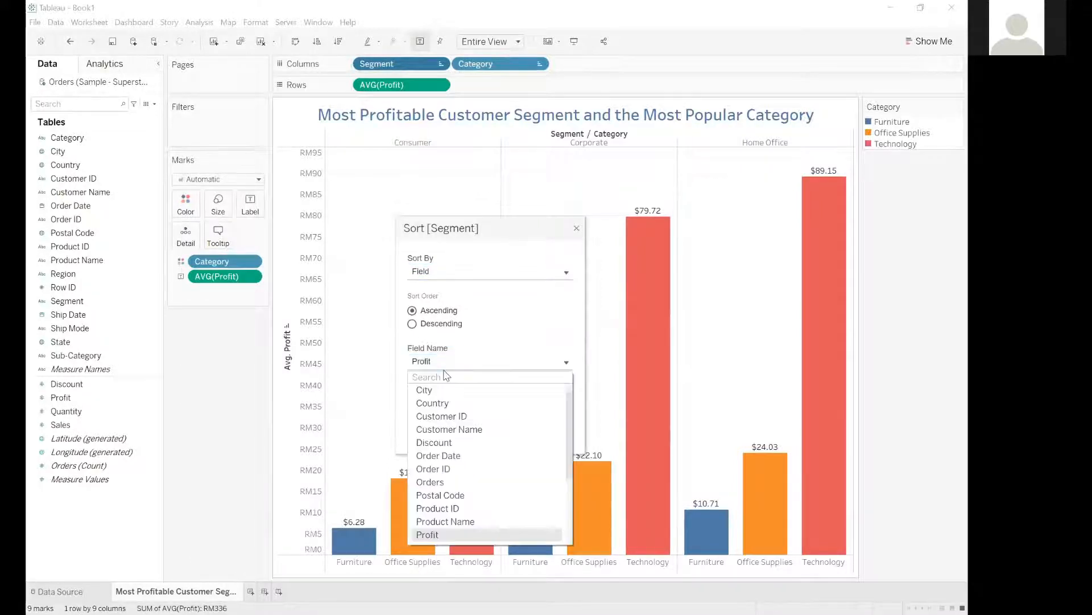
pyautogui.write('sales')
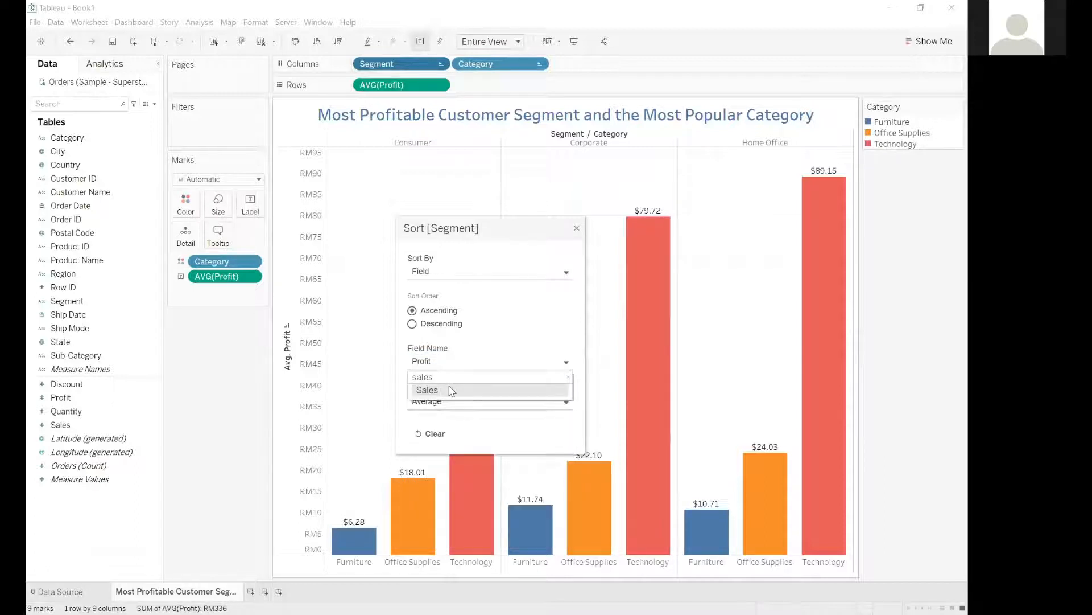
pyautogui.click(451, 390)
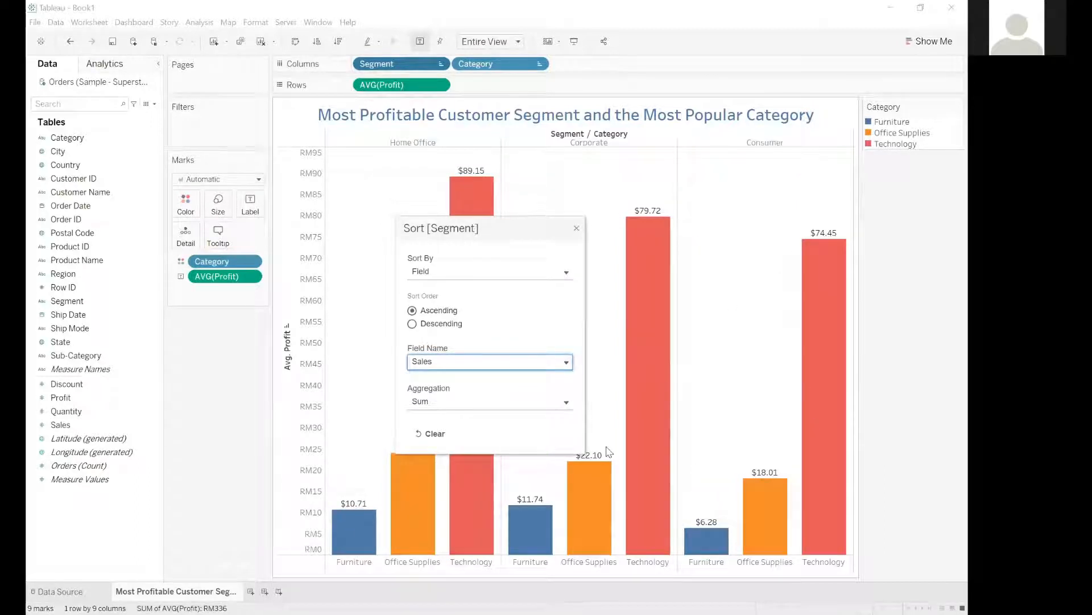
pyautogui.click(429, 403)
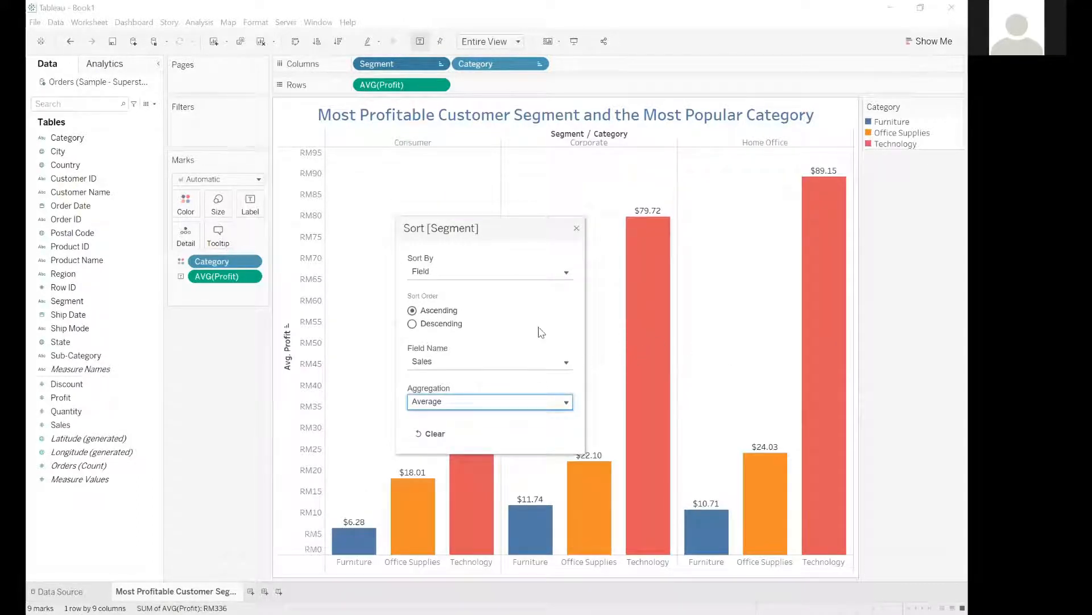
pyautogui.click(578, 229)
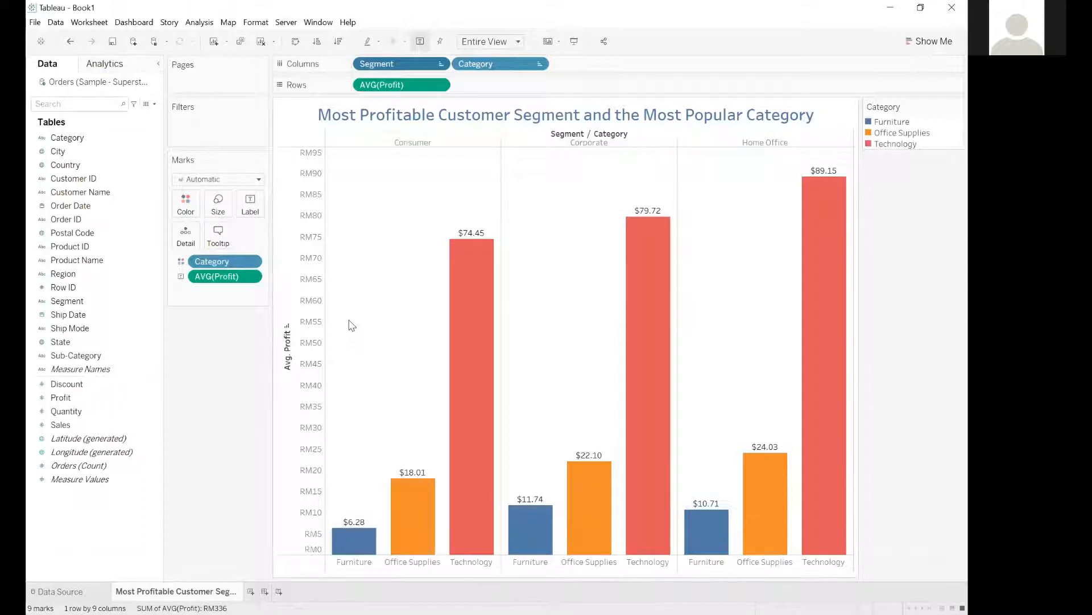
pyautogui.moveTo(367, 561)
pyautogui.click(222, 390)
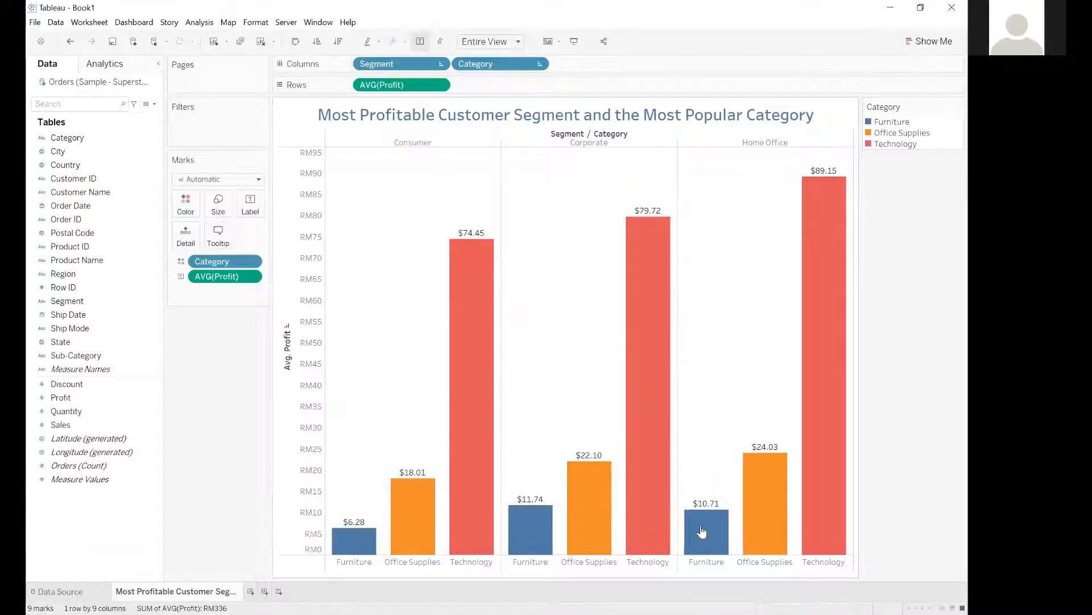
pyautogui.moveTo(364, 538)
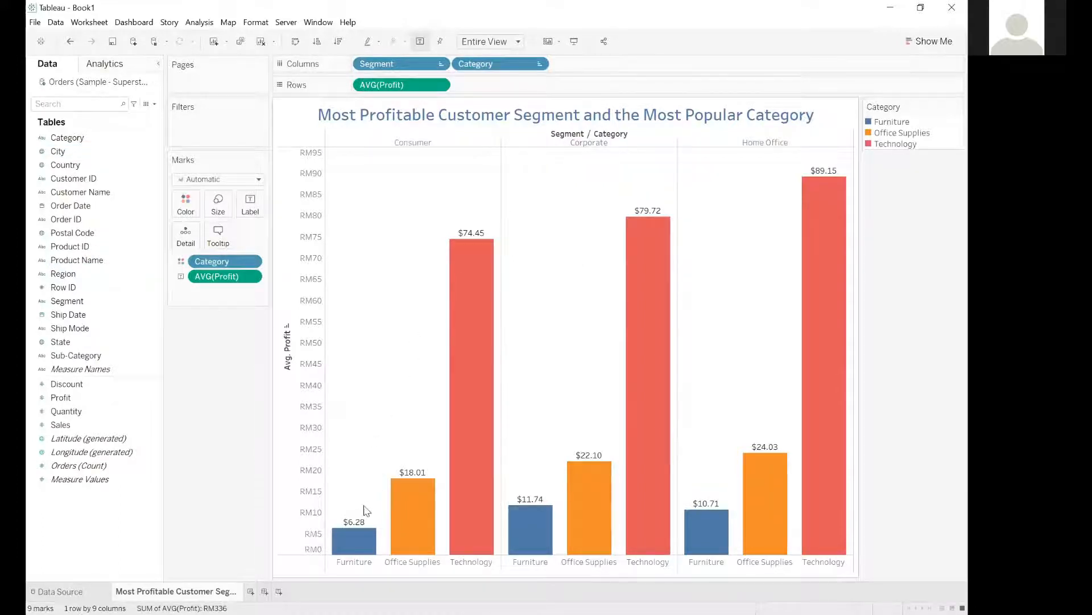
pyautogui.moveTo(424, 507)
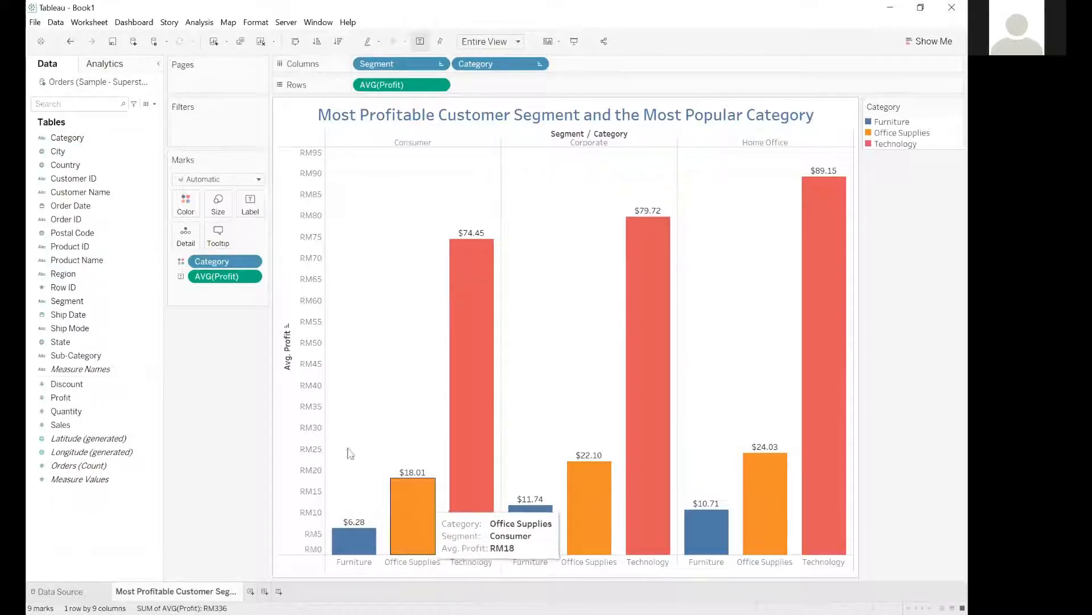
pyautogui.moveTo(451, 407)
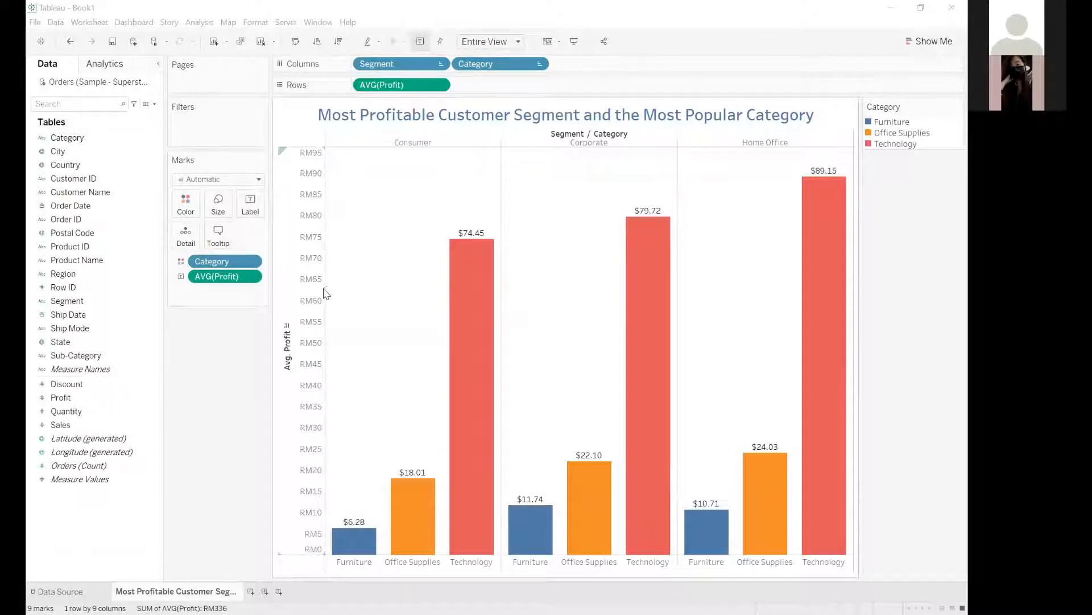
# Switch the category sort by average profit back and forth between descending and ascending order.
pyautogui.click(335, 44)
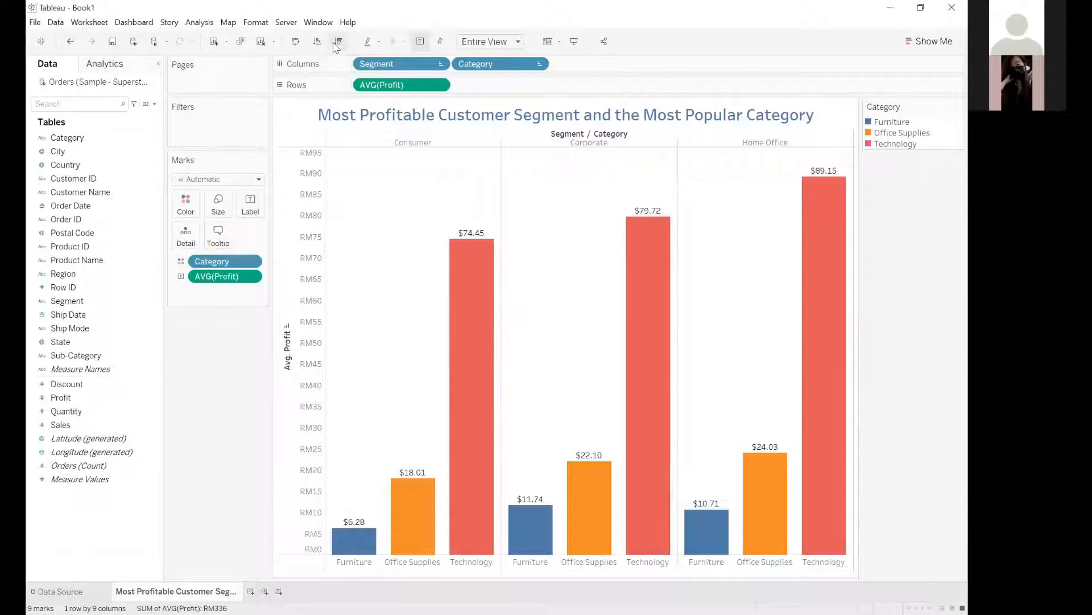
pyautogui.click(319, 43)
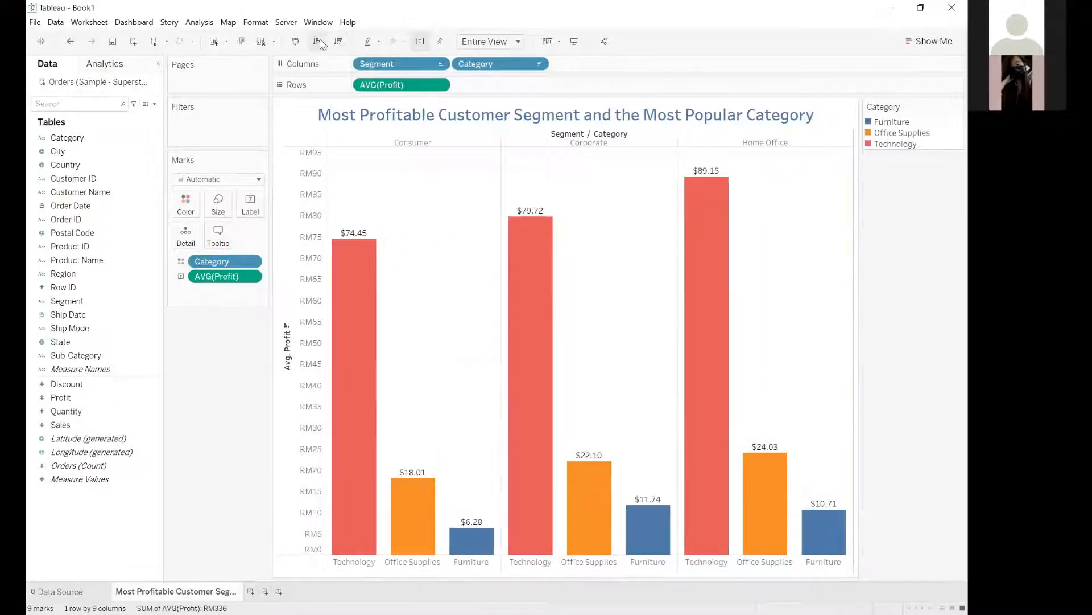
pyautogui.click(338, 42)
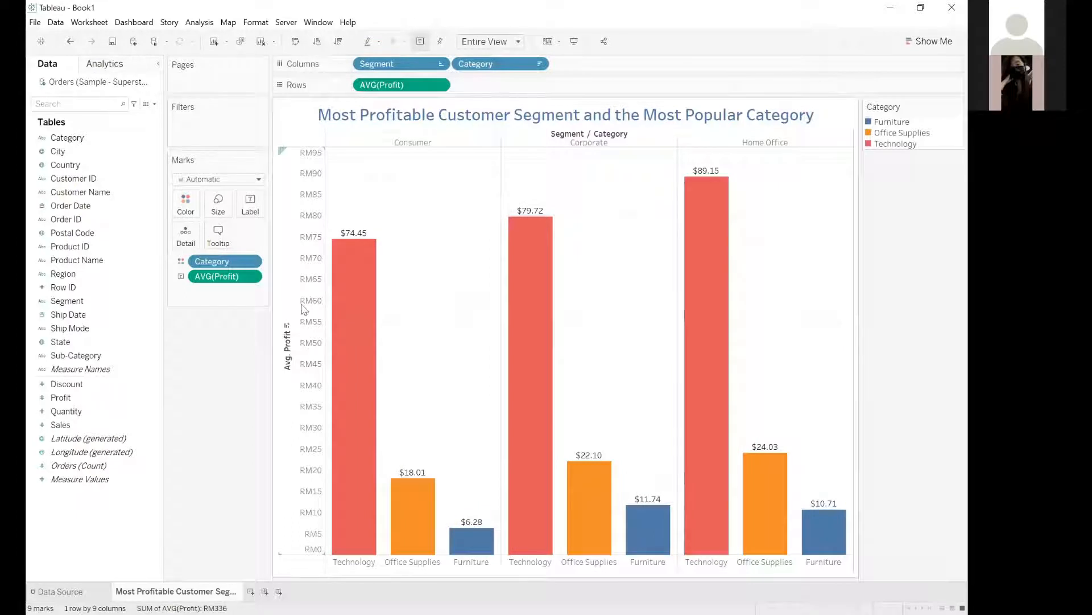
pyautogui.click(317, 42)
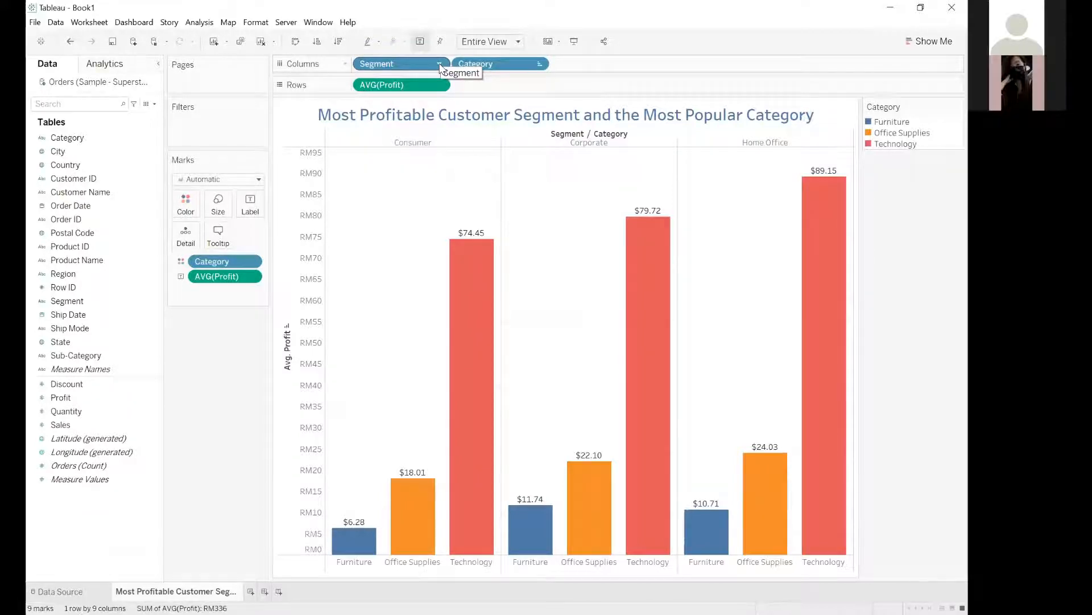
# Open the sort settings of the Segment field in Columns and keep it sorted by Field in ascending order.
pyautogui.click(440, 64)
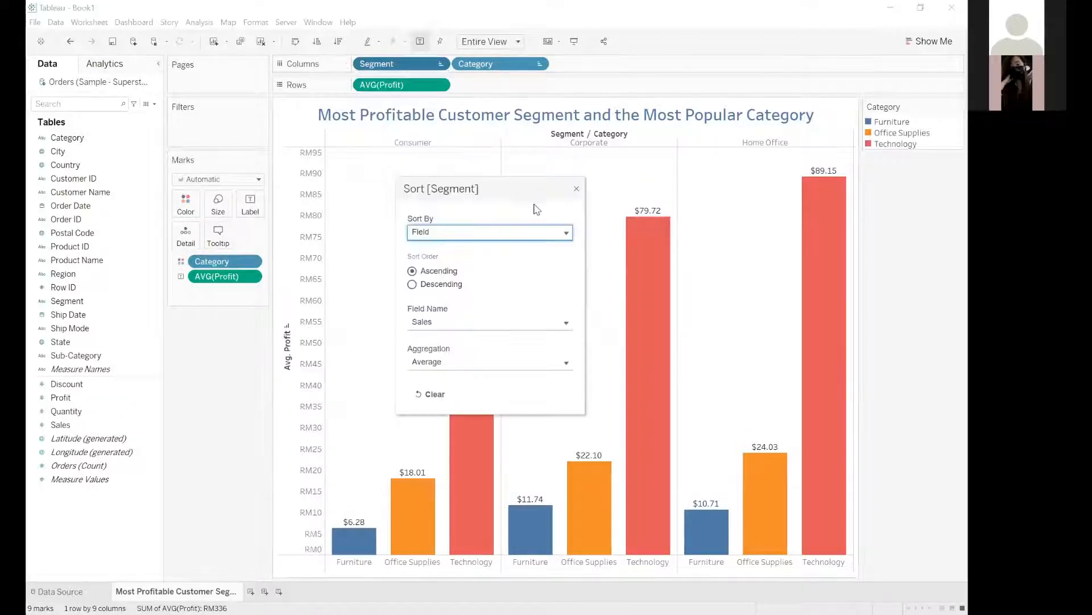
pyautogui.click(539, 232)
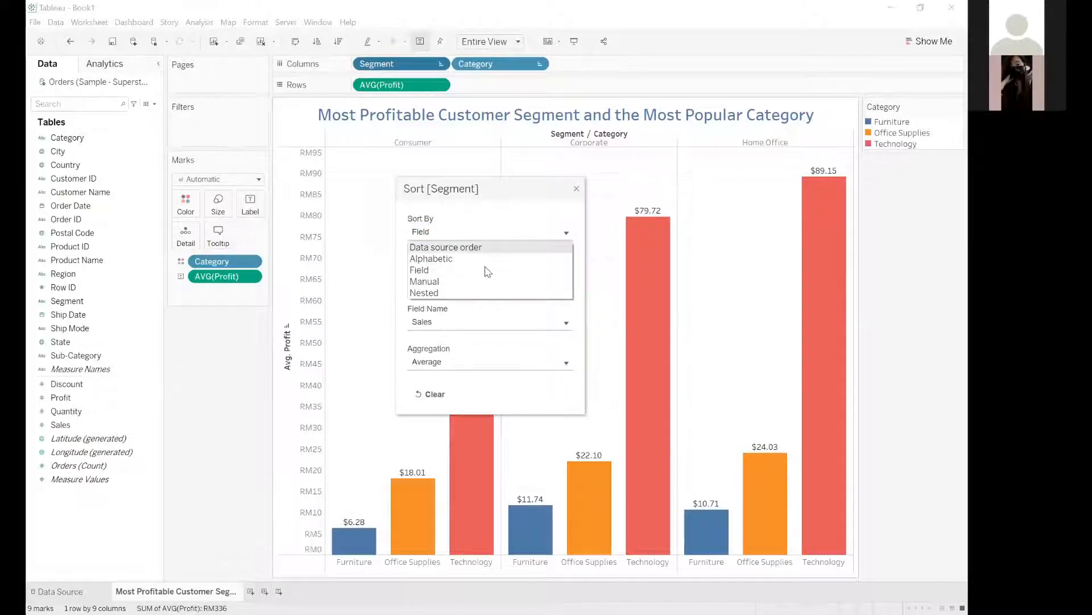
pyautogui.click(463, 271)
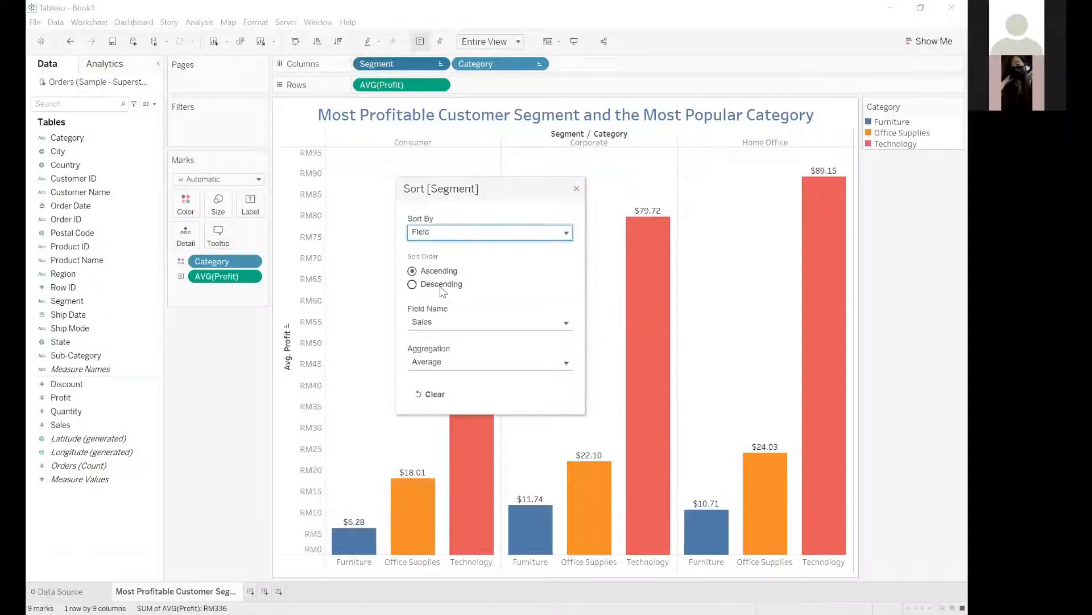
pyautogui.click(445, 281)
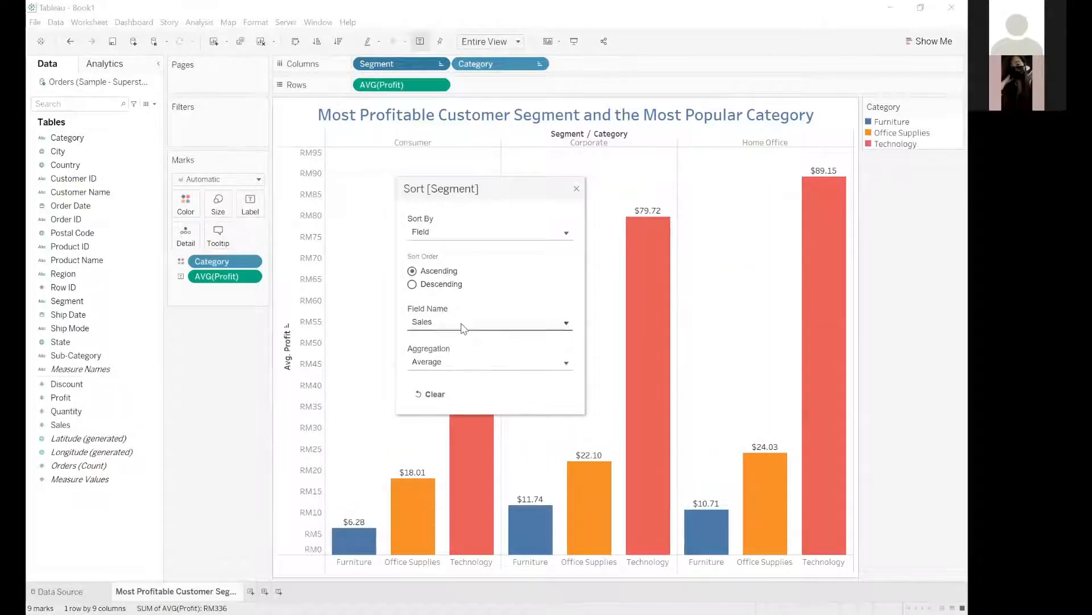
# Base the ascending Segment sort on the Sales field with Average aggregation.
pyautogui.click(462, 323)
pyautogui.scroll(2, 460, 407)
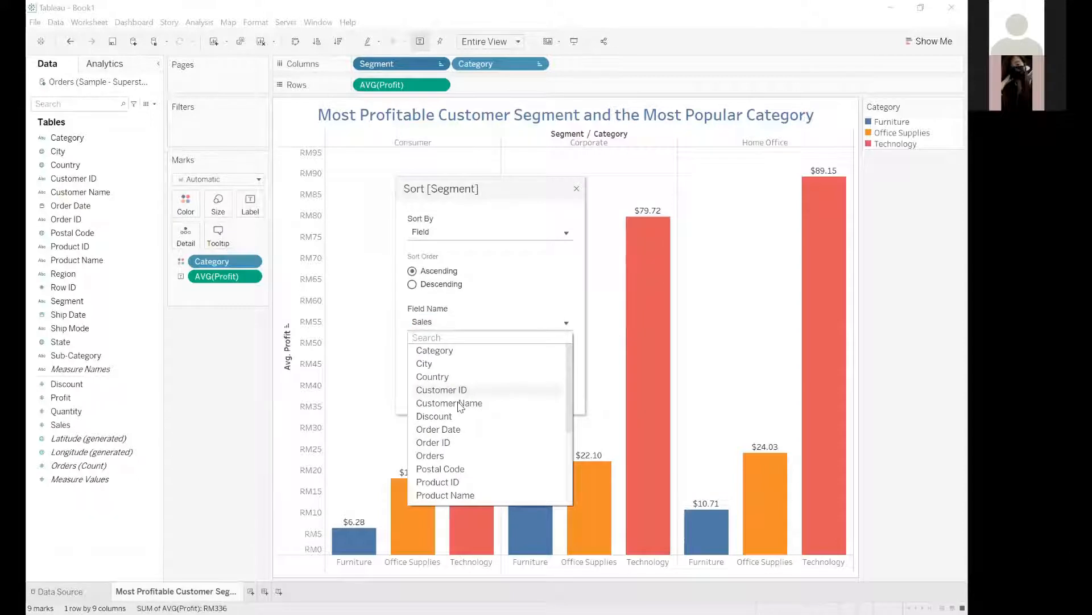
pyautogui.scroll(-3, 458, 406)
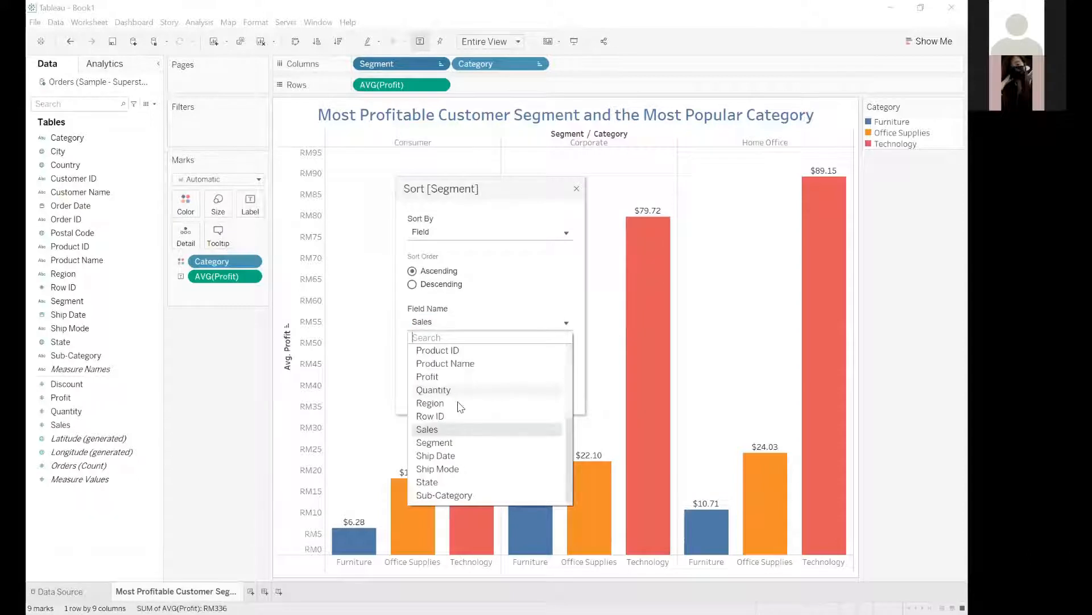
pyautogui.click(435, 433)
pyautogui.click(455, 361)
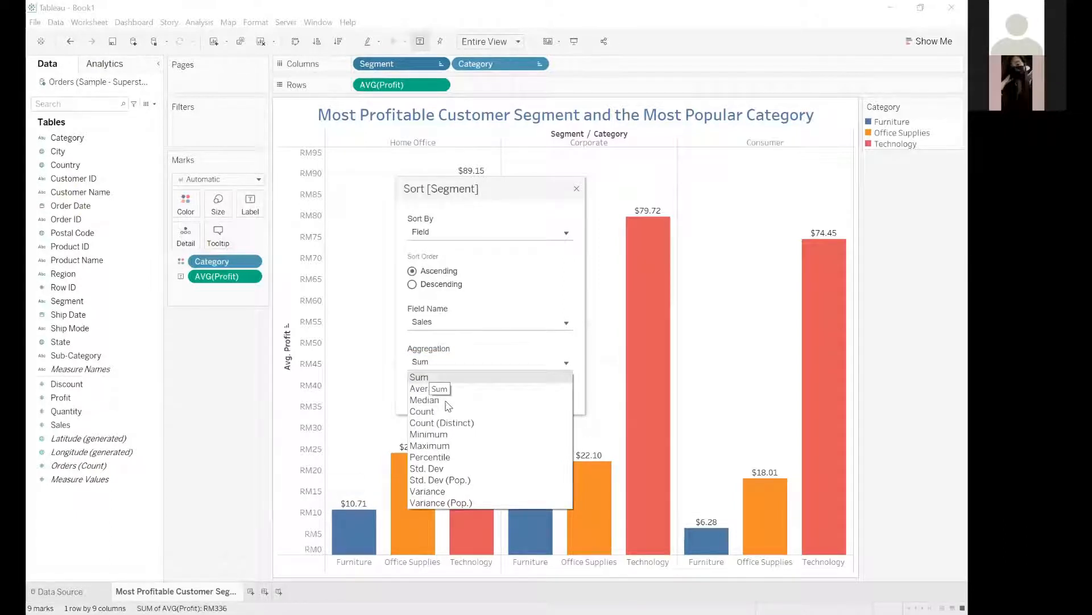
pyautogui.press('Down')
pyautogui.press('Return')
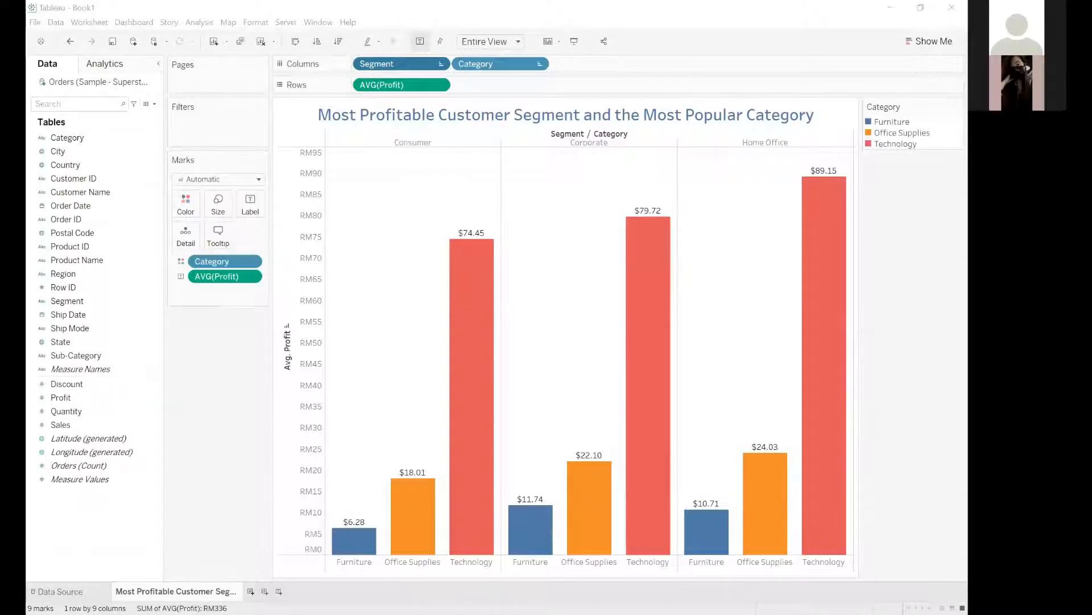
# Add a new worksheet and rename it "Sales and Profit of Different State".
pyautogui.hotkey('ctrl', 'm')
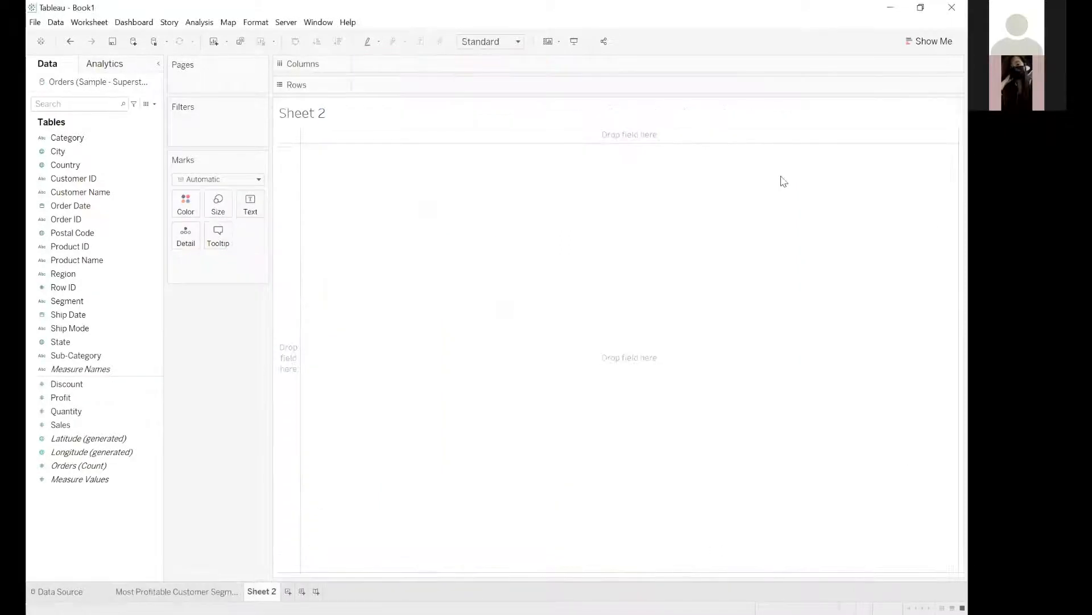
pyautogui.click(252, 565)
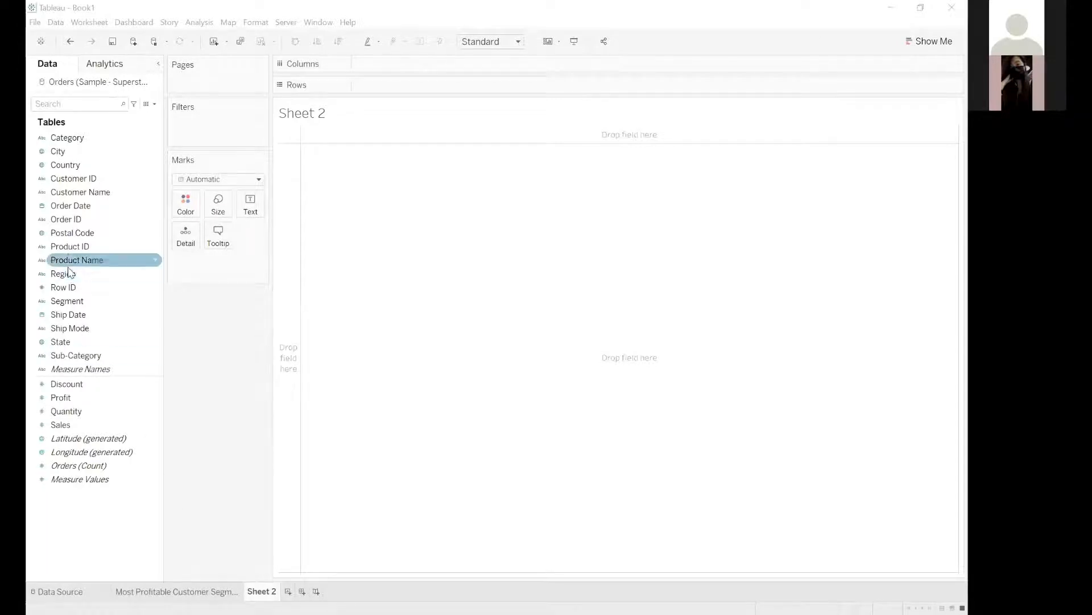
pyautogui.doubleClick(268, 590)
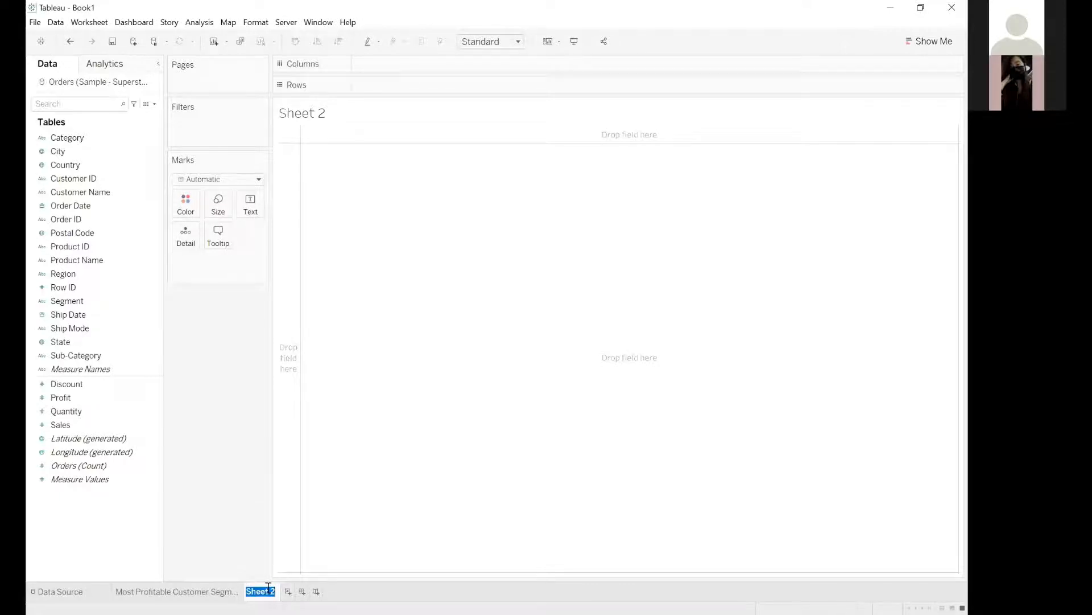
pyautogui.write('S')
pyautogui.write('ales and Profit of ')
pyautogui.write('C')
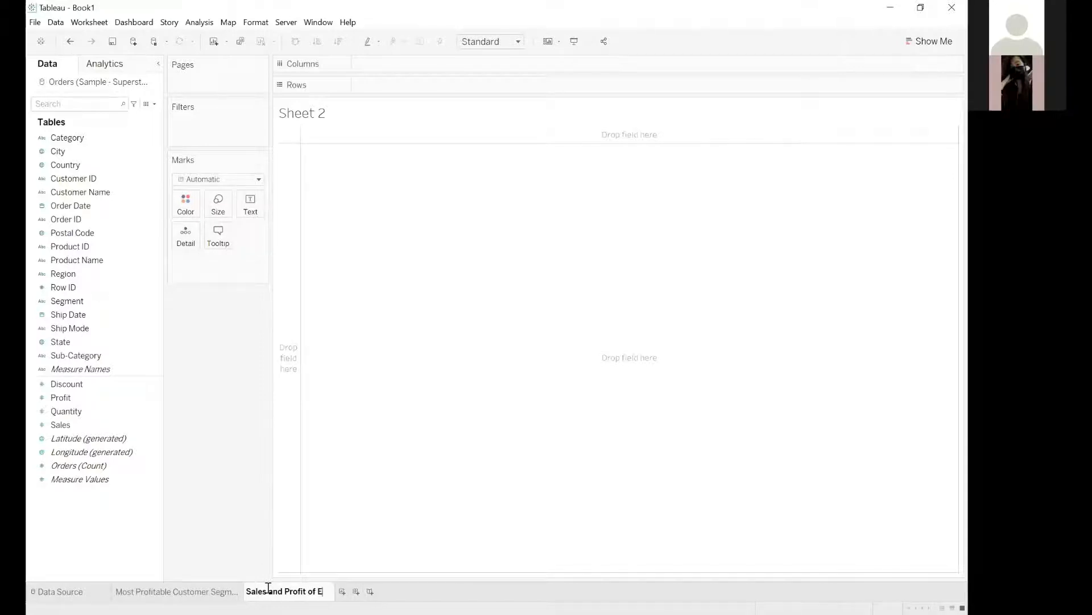
pyautogui.press('BackSpace')
pyautogui.press('BackSpace')
pyautogui.write('Different State')
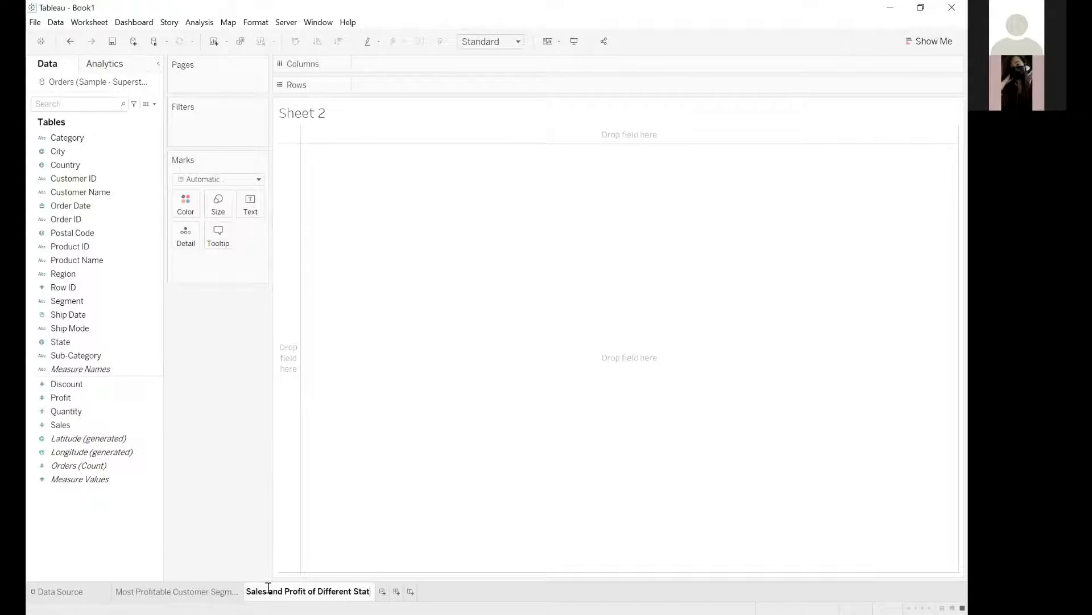
pyautogui.press('Return')
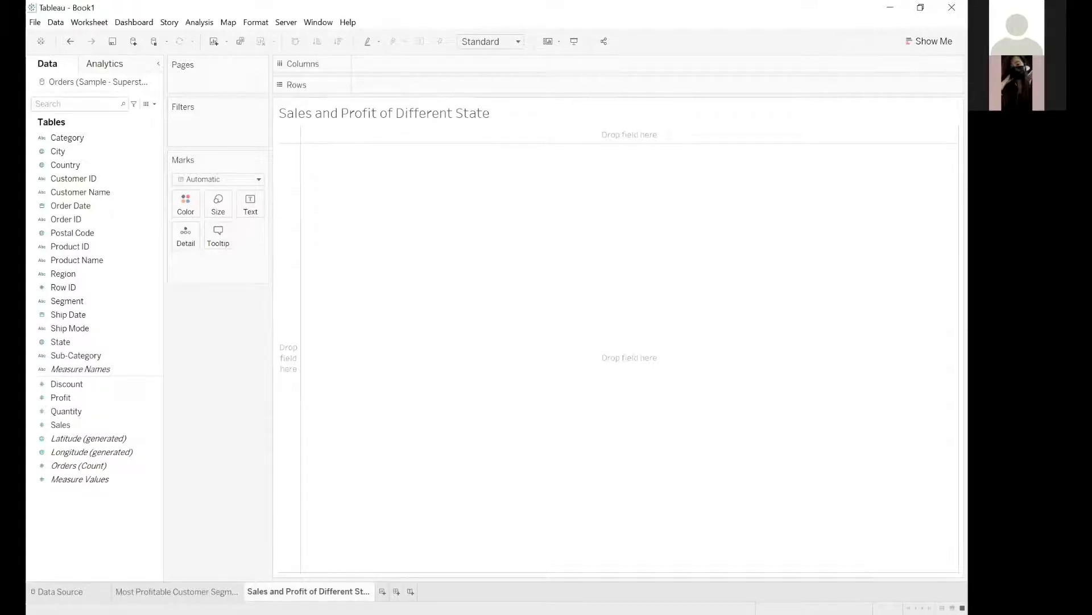
# Copy the sheet's name and replace the sheet name placeholder in the title with "Sales and Profit of Different State".
pyautogui.doubleClick(306, 592)
pyautogui.hotkey('ctrl', 'c')
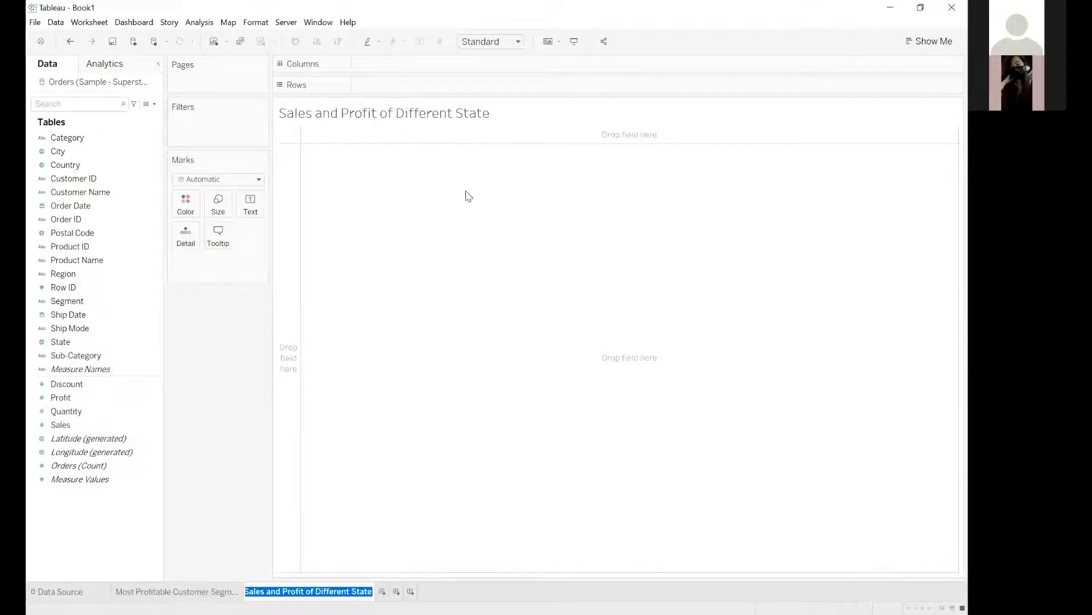
pyautogui.hotkey('alt', 'Tab')
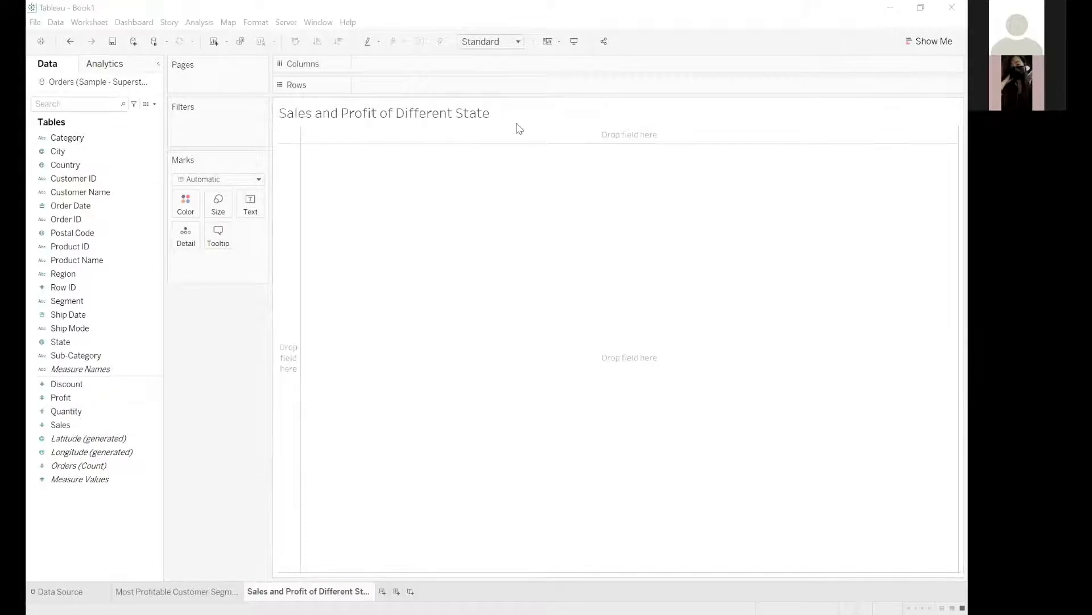
pyautogui.doubleClick(453, 112)
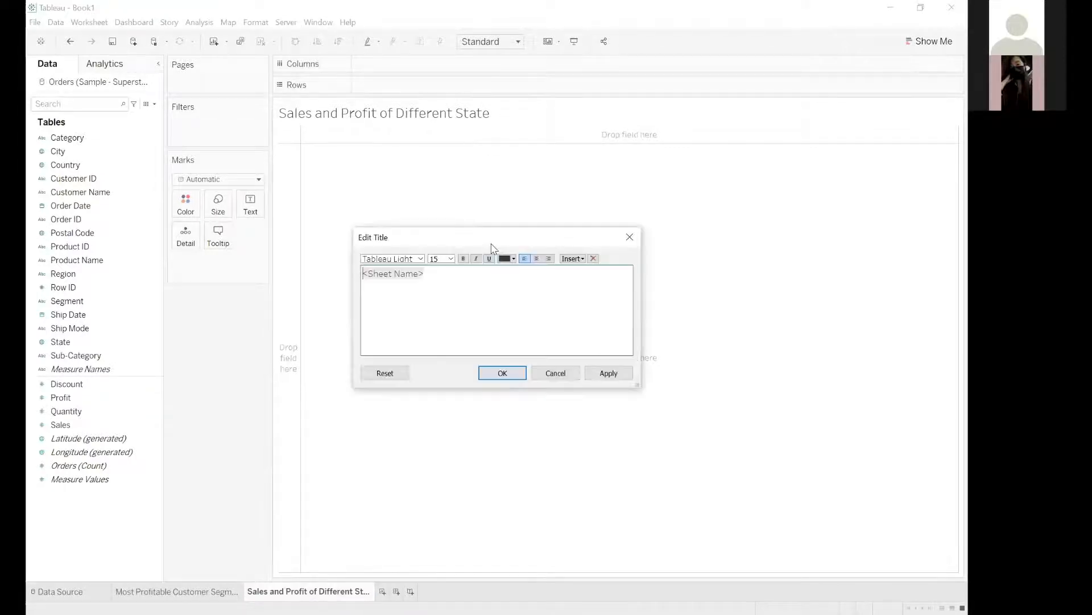
pyautogui.hotkey('ctrl', 'a')
pyautogui.hotkey('ctrl', 'v')
pyautogui.hotkey('ctrl', 'a')
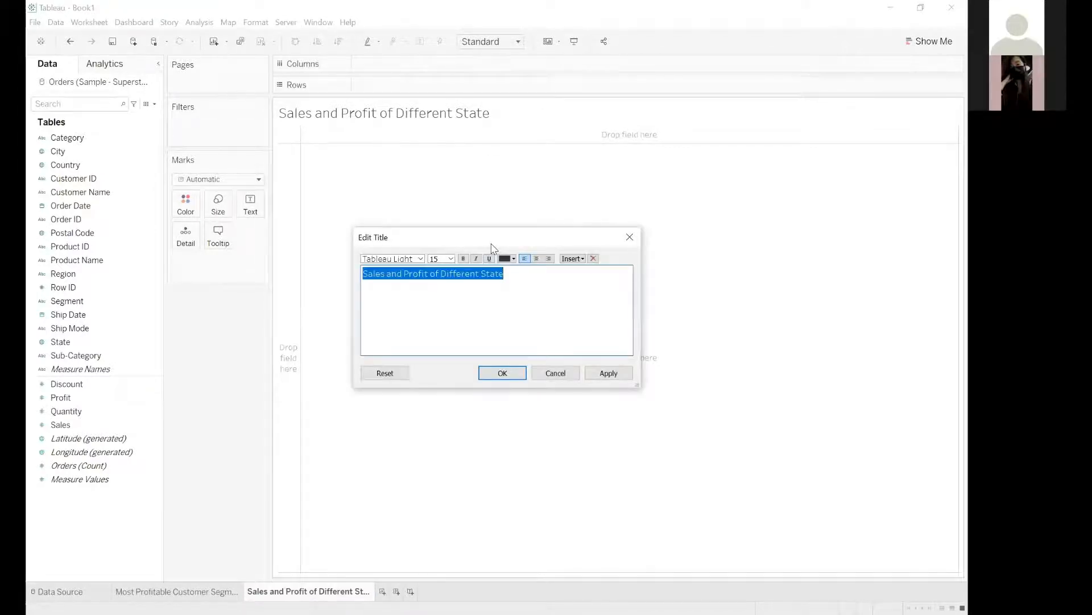
# Format the title text as size 18, bold, blue and centered, and apply the changes.
pyautogui.click(451, 258)
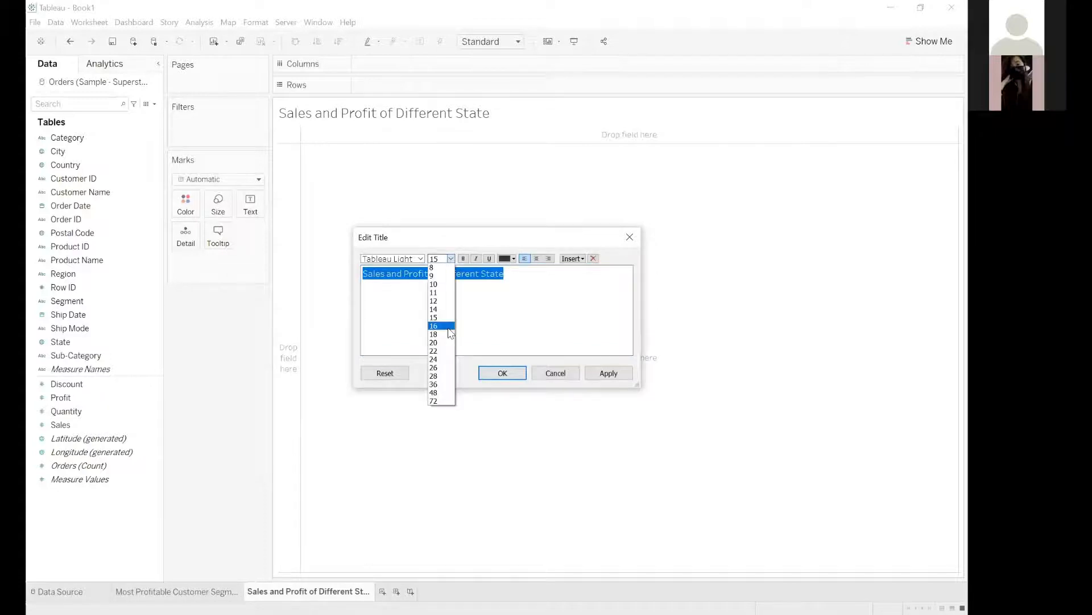
pyautogui.click(448, 329)
pyautogui.click(451, 258)
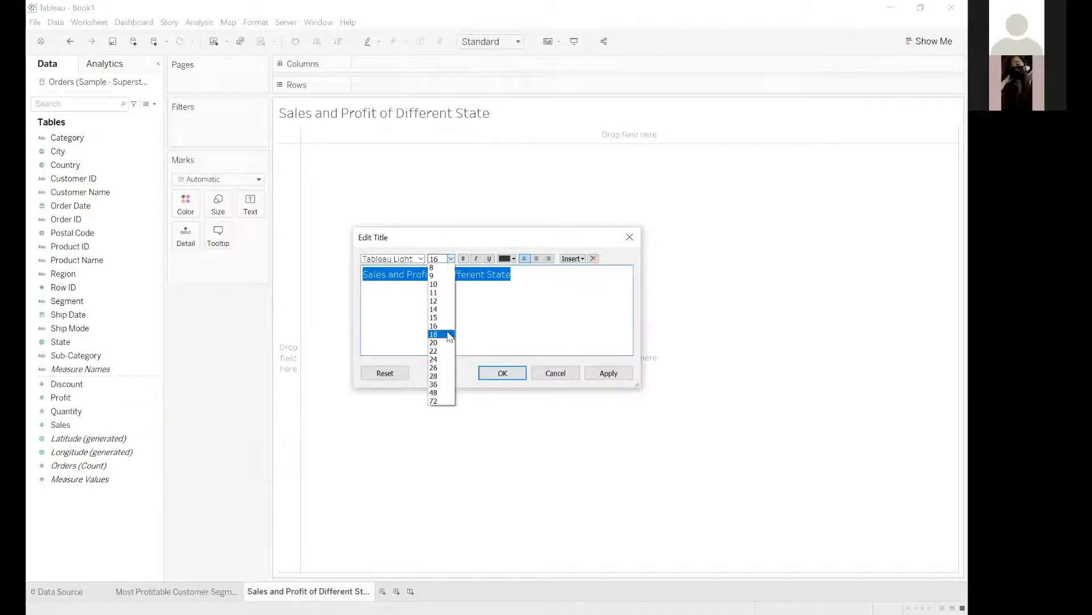
pyautogui.click(449, 335)
pyautogui.click(463, 258)
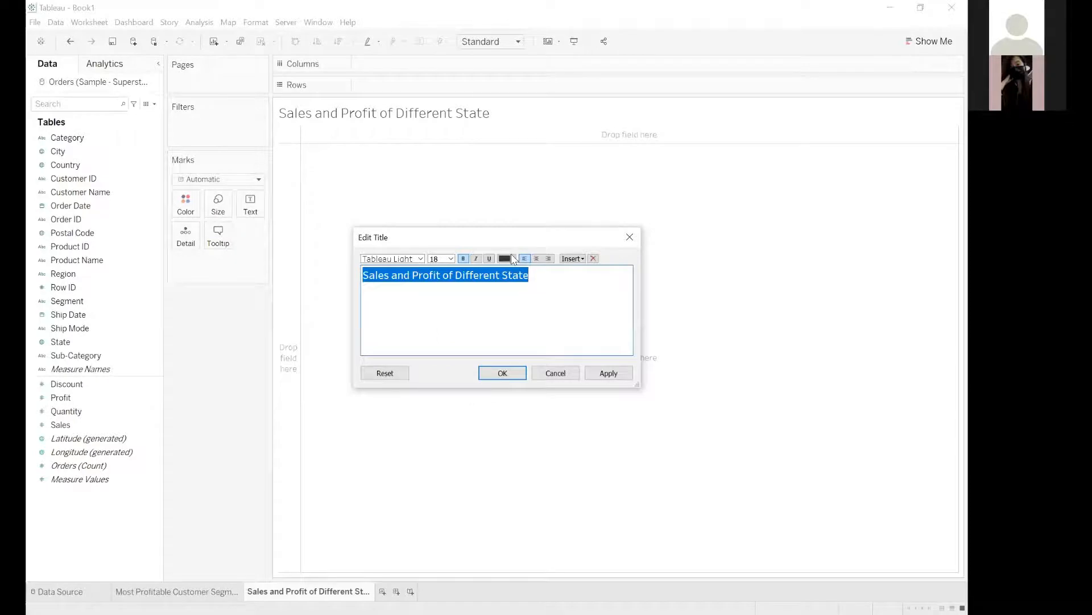
pyautogui.click(513, 258)
pyautogui.click(578, 270)
pyautogui.click(537, 258)
pyautogui.click(503, 373)
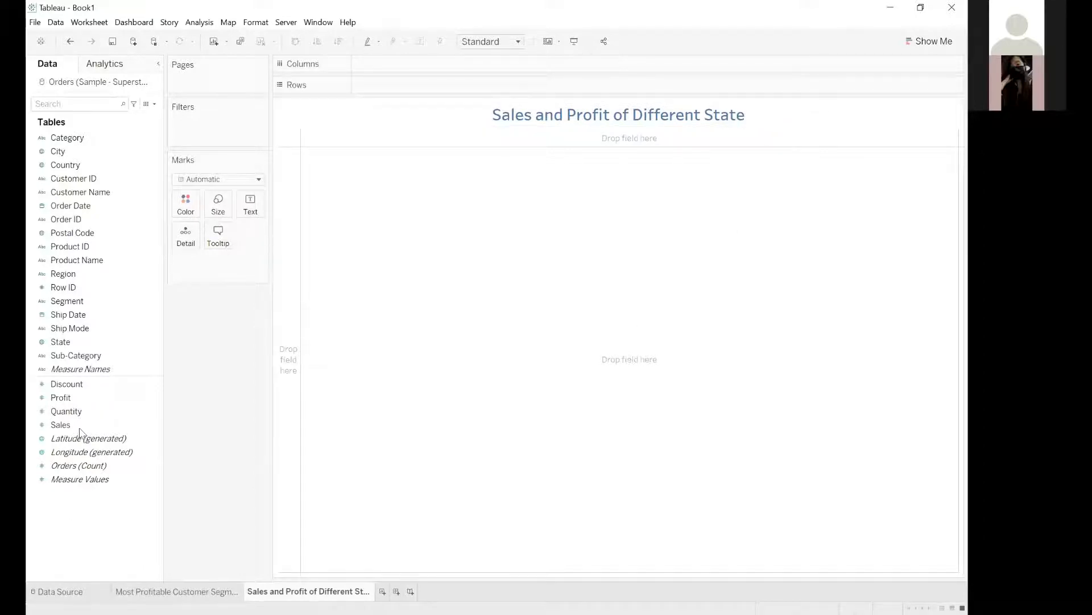
# Place Sales and Profit in Rows, with Sales first, and State in Columns.
pyautogui.click(66, 384)
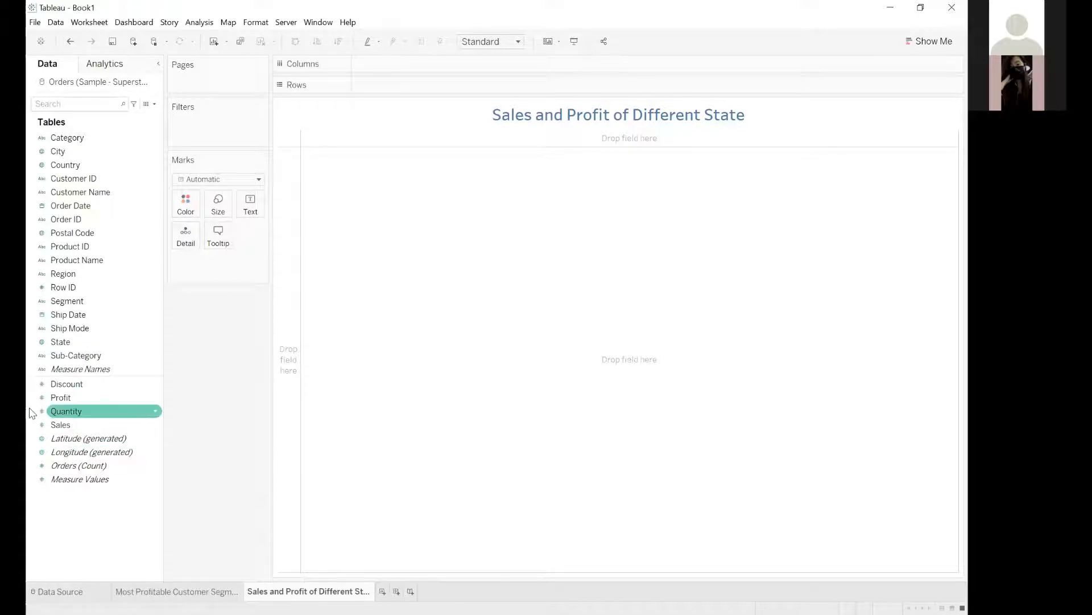
pyautogui.click(50, 403)
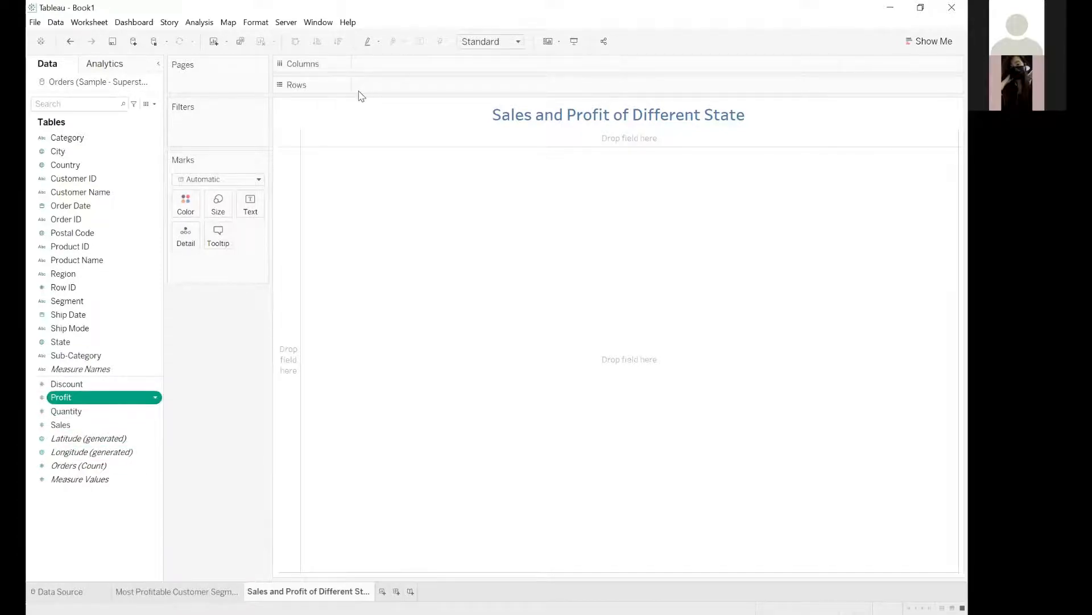
pyautogui.moveTo(358, 93); pyautogui.dragTo(358, 87)
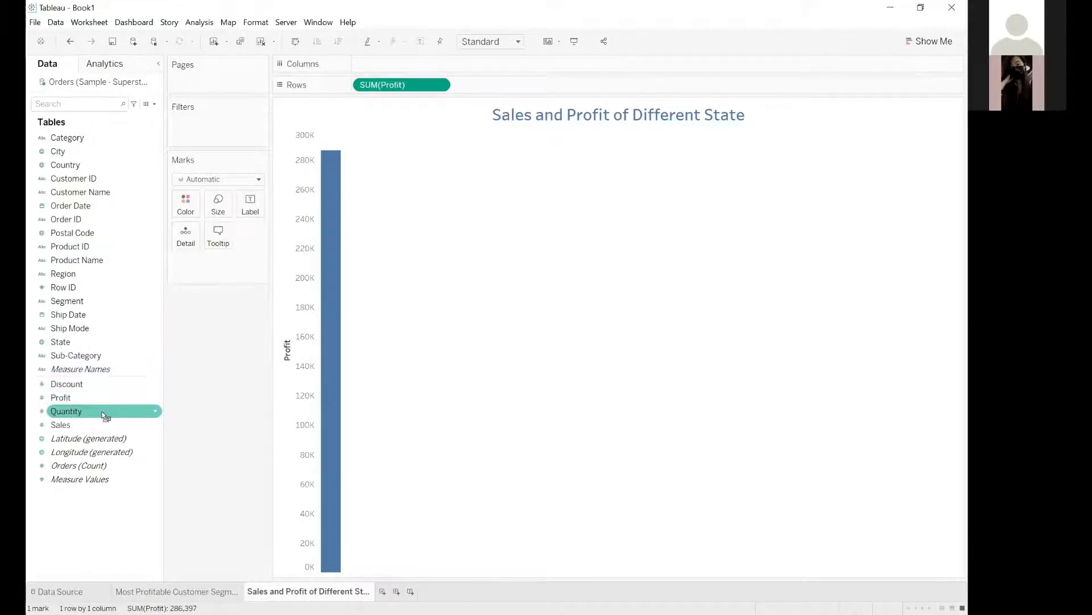
pyautogui.moveTo(73, 424); pyautogui.dragTo(357, 87)
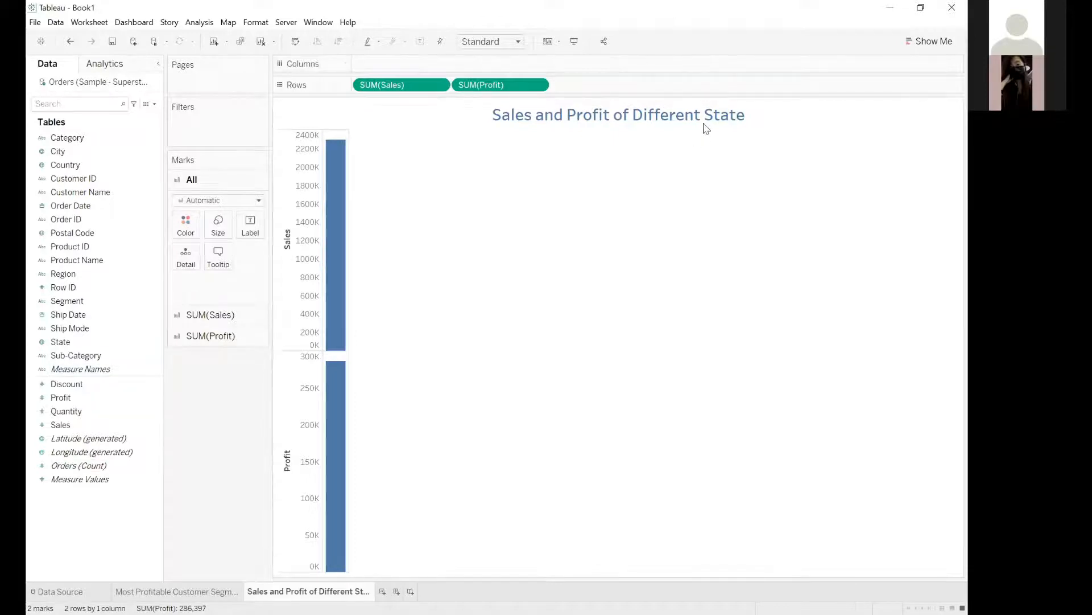
pyautogui.click(73, 345)
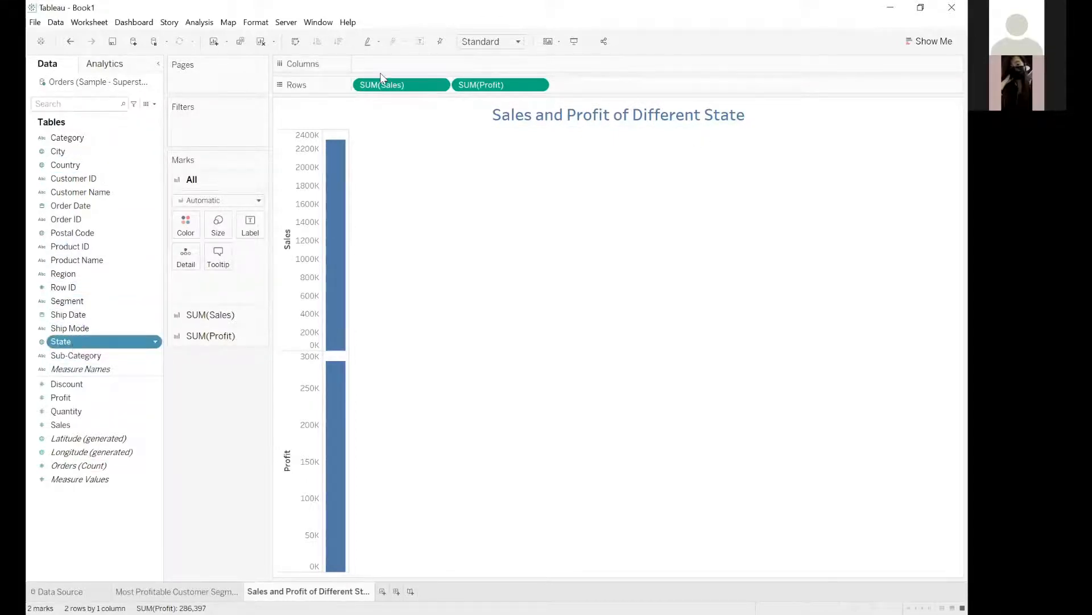
pyautogui.moveTo(380, 73); pyautogui.dragTo(380, 73)
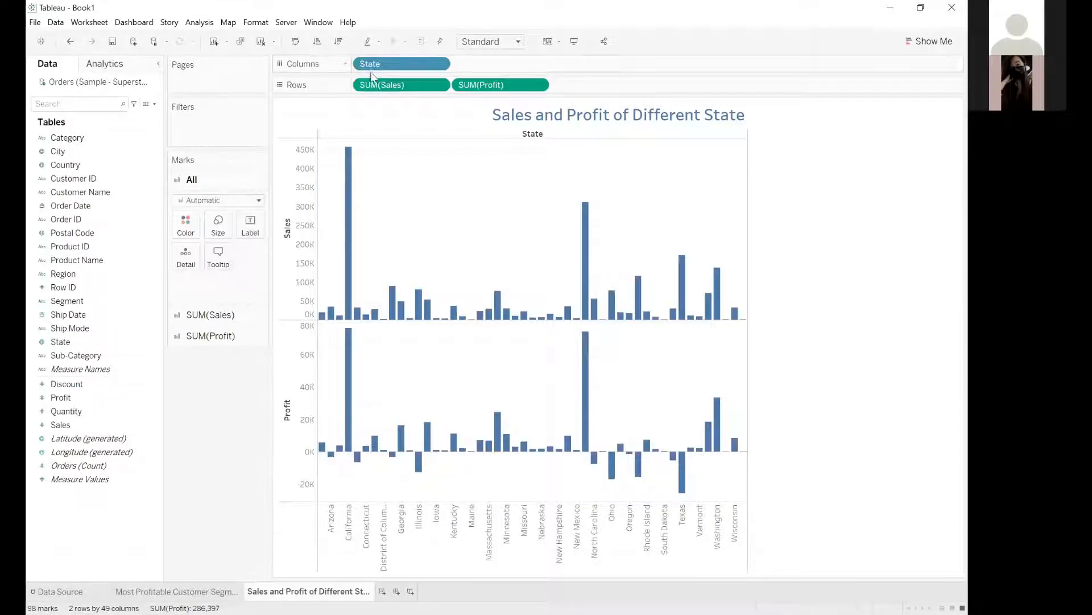
pyautogui.click(931, 42)
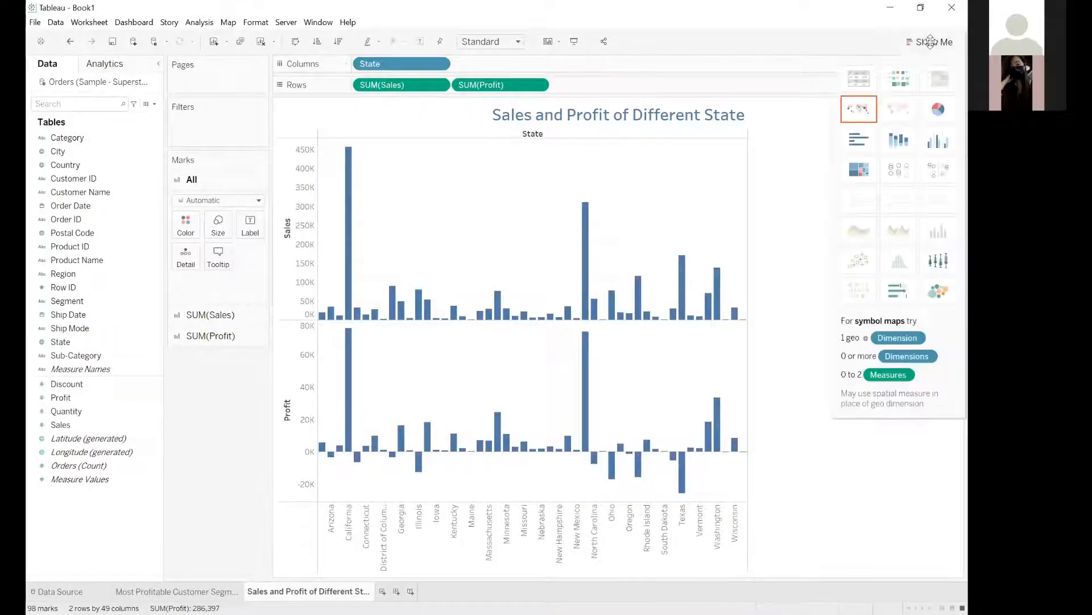
pyautogui.click(931, 43)
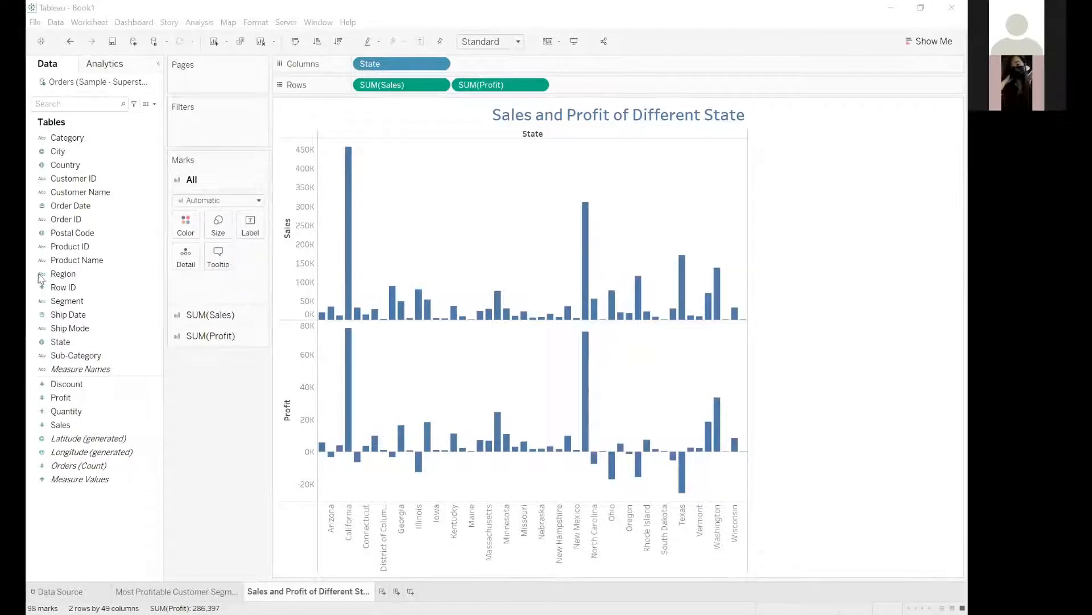
pyautogui.rightClick(646, 197)
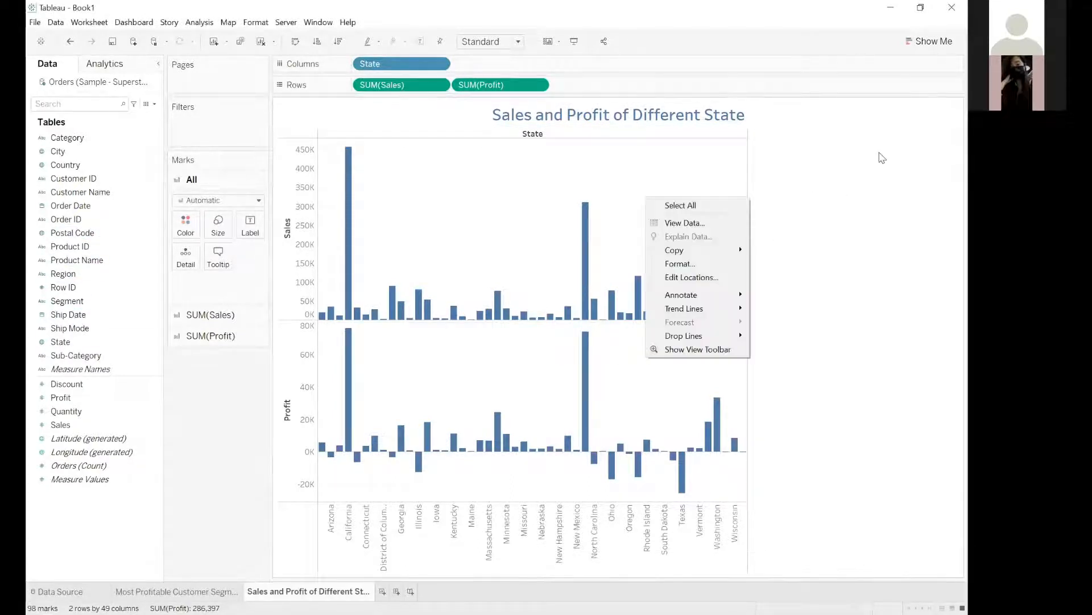
pyautogui.click(948, 154)
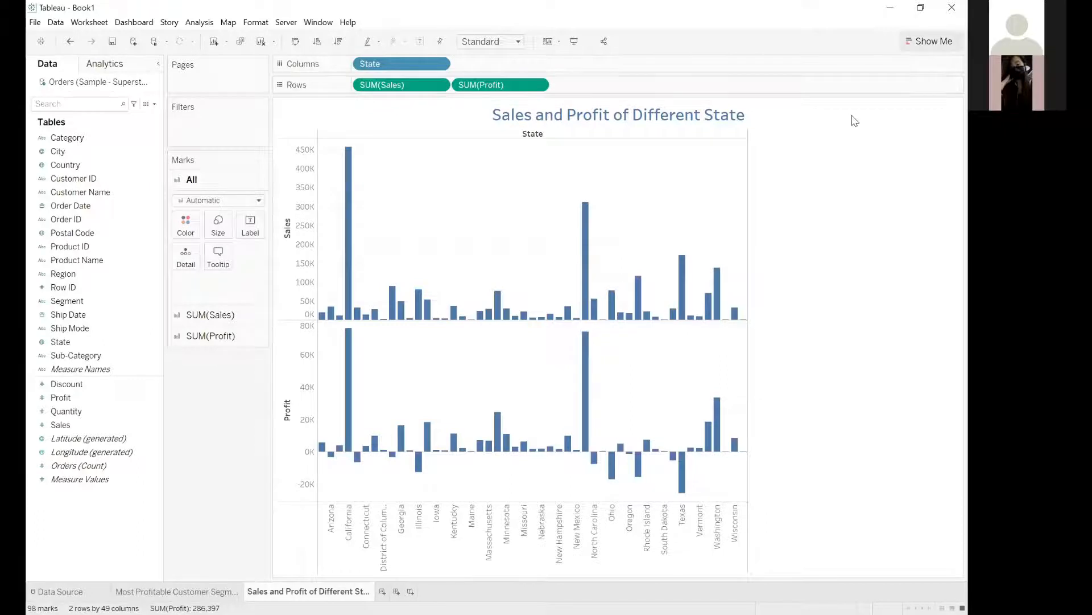
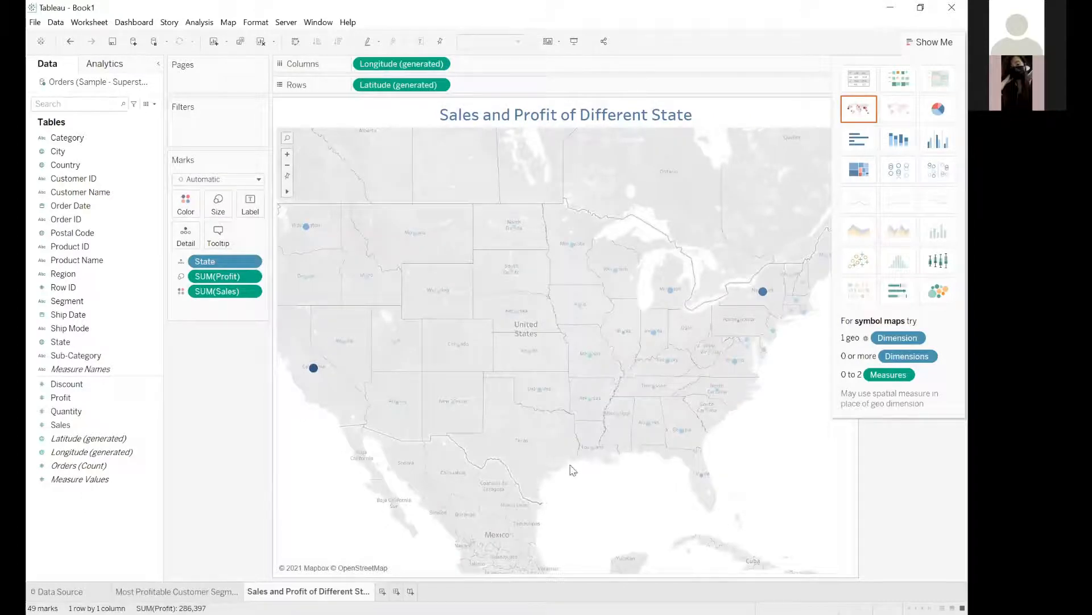
# Examine the profit and sales details of California, Washington and neighbouring states on the symbol map.
pyautogui.scroll(1, 522, 454)
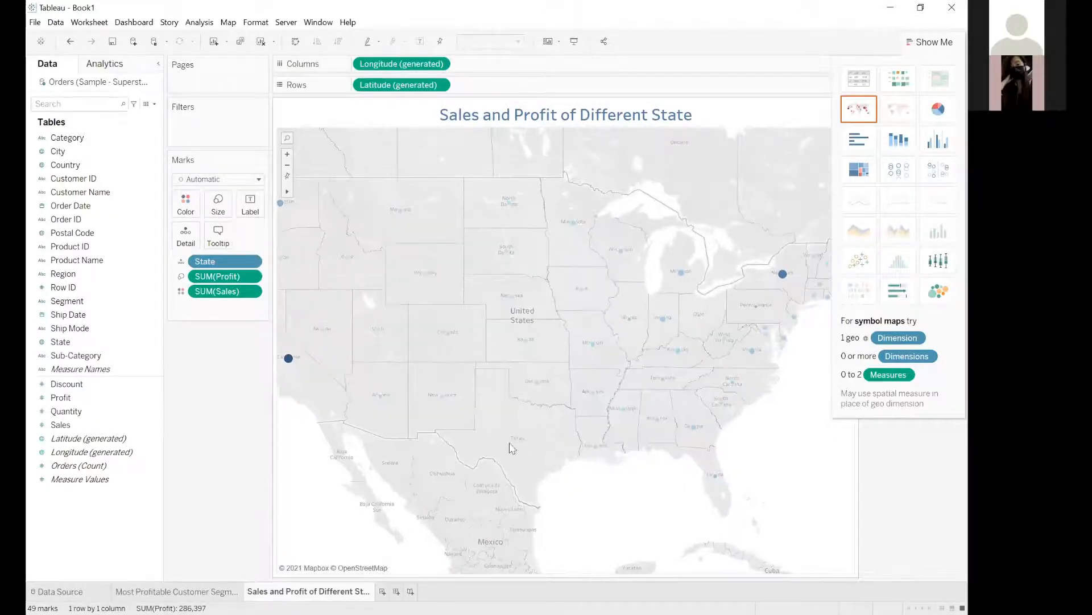
pyautogui.scroll(-2, 425, 131)
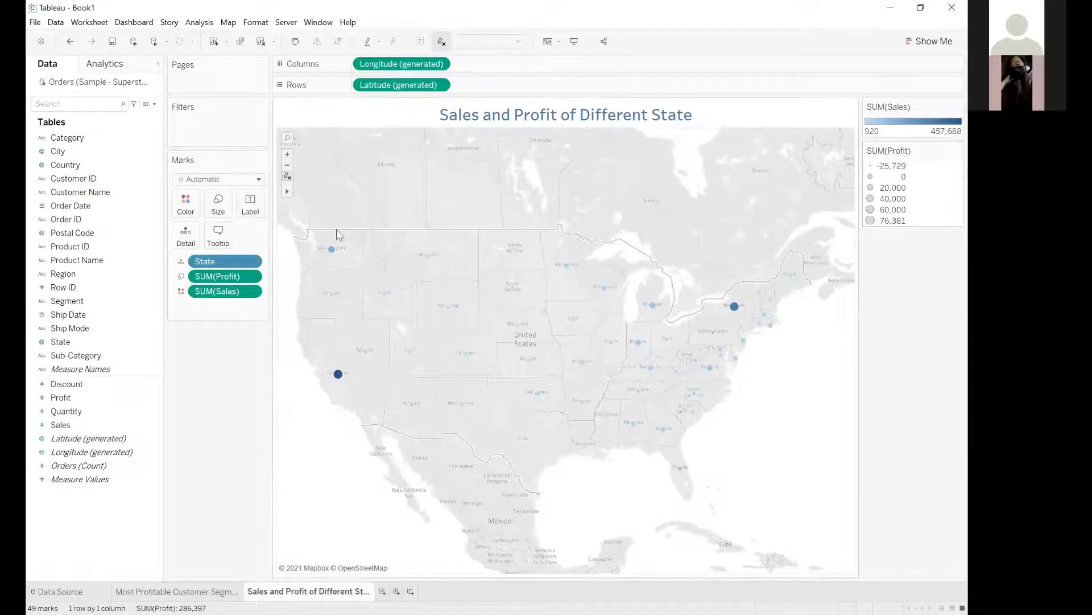
pyautogui.moveTo(348, 252)
pyautogui.moveTo(337, 379)
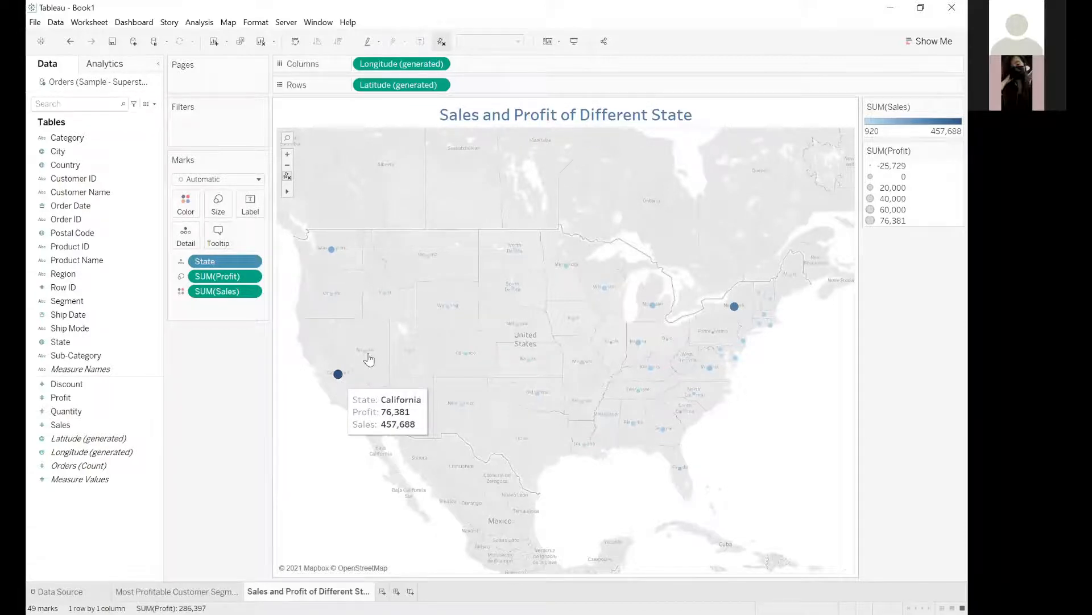
pyautogui.moveTo(366, 353)
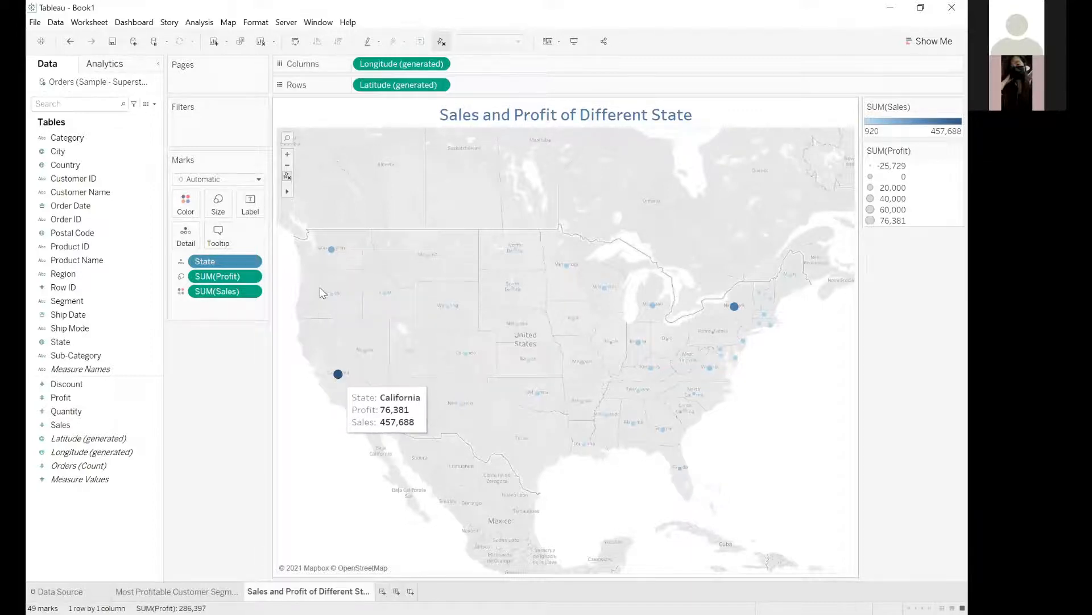
pyautogui.moveTo(330, 258)
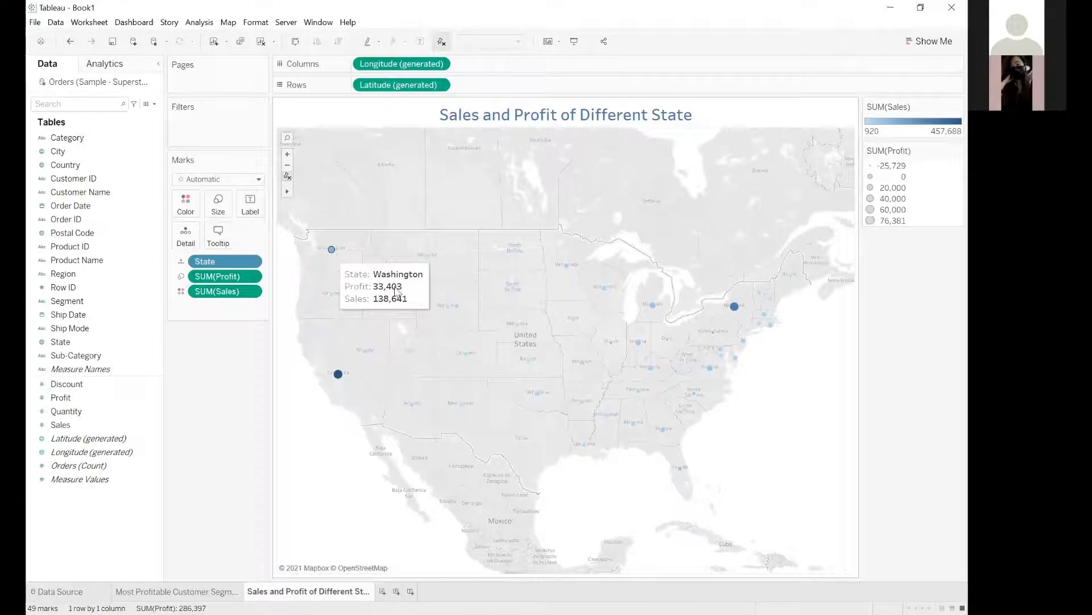
pyautogui.moveTo(450, 310)
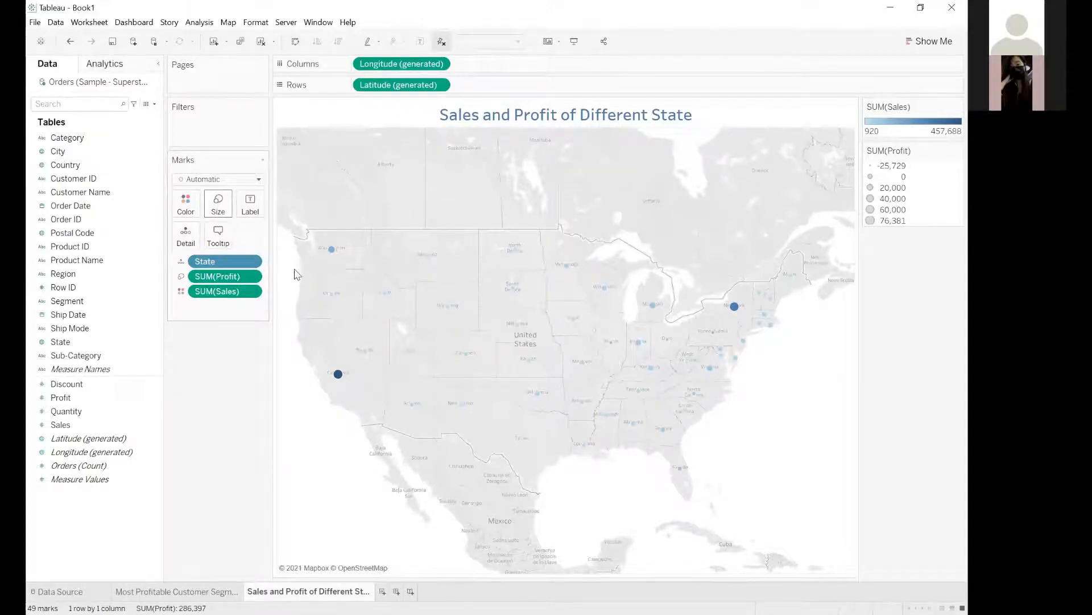
# Enlarge the map's circle marks slightly so the states are easier to distinguish.
pyautogui.click(217, 206)
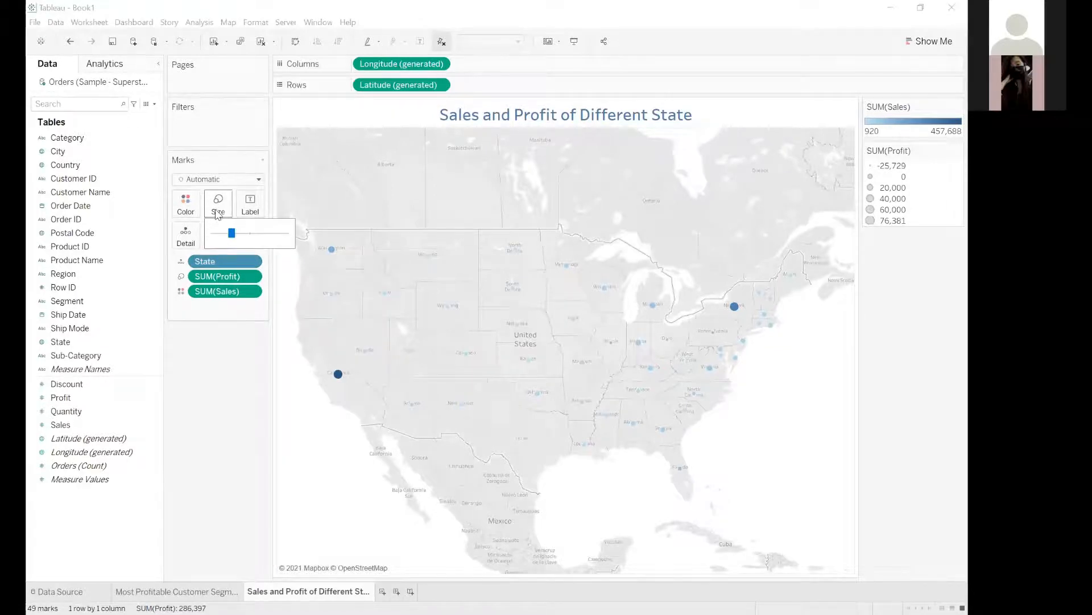
pyautogui.moveTo(231, 233); pyautogui.dragTo(244, 235)
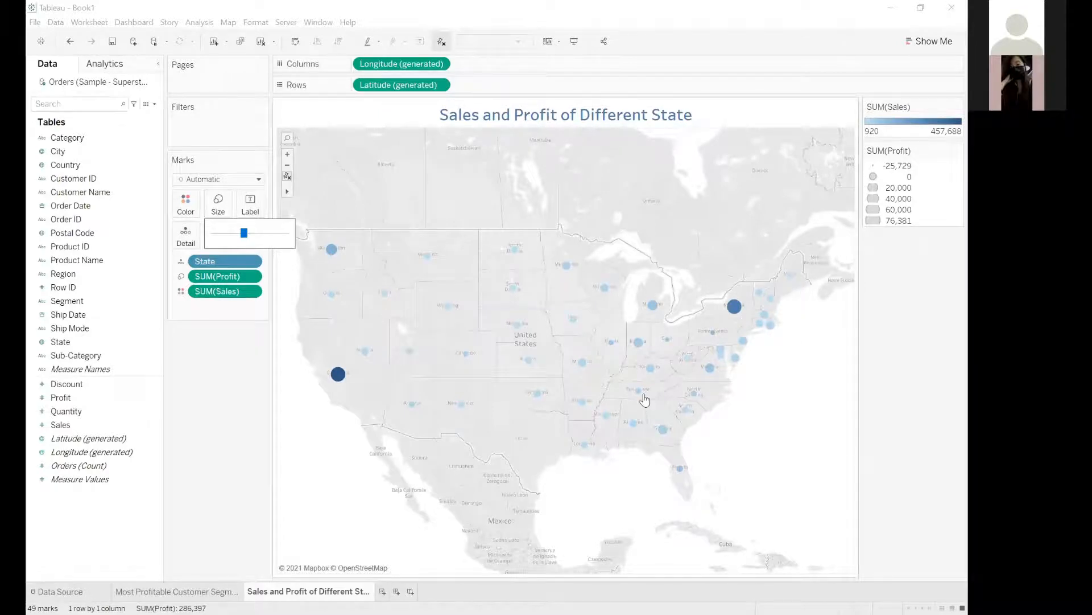
pyautogui.click(226, 349)
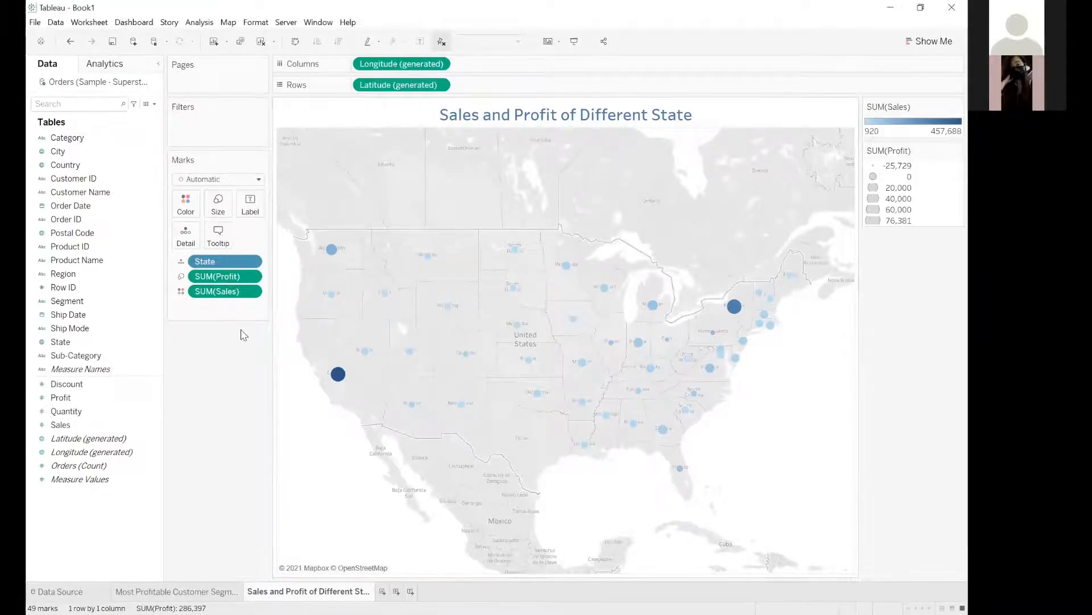
# Change the aggregation of both Profit and Sales on the map's marks from Sum to Average.
pyautogui.click(255, 277)
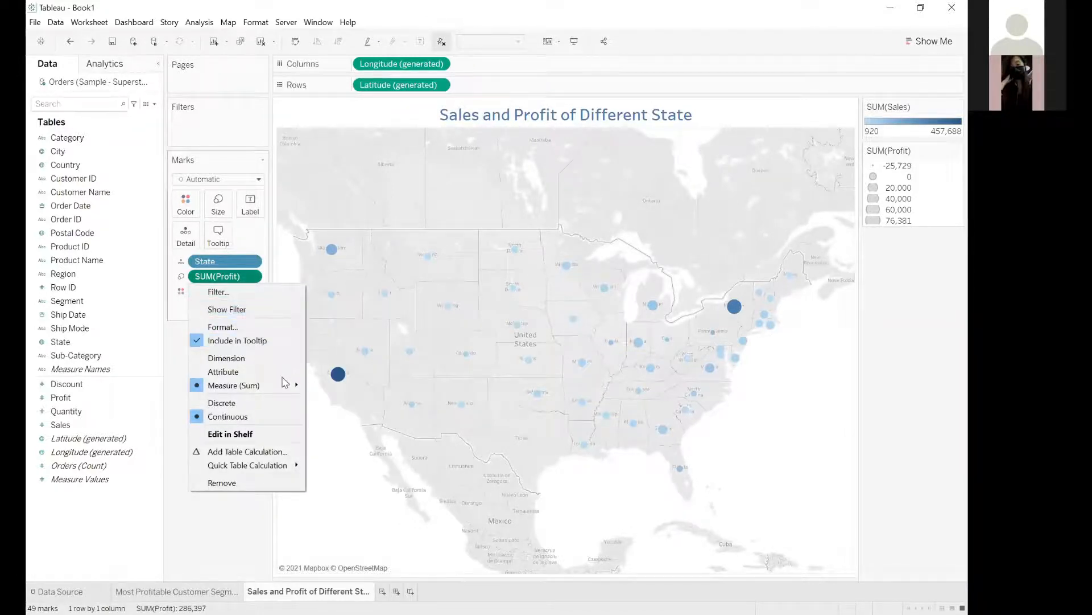
pyautogui.moveTo(285, 386)
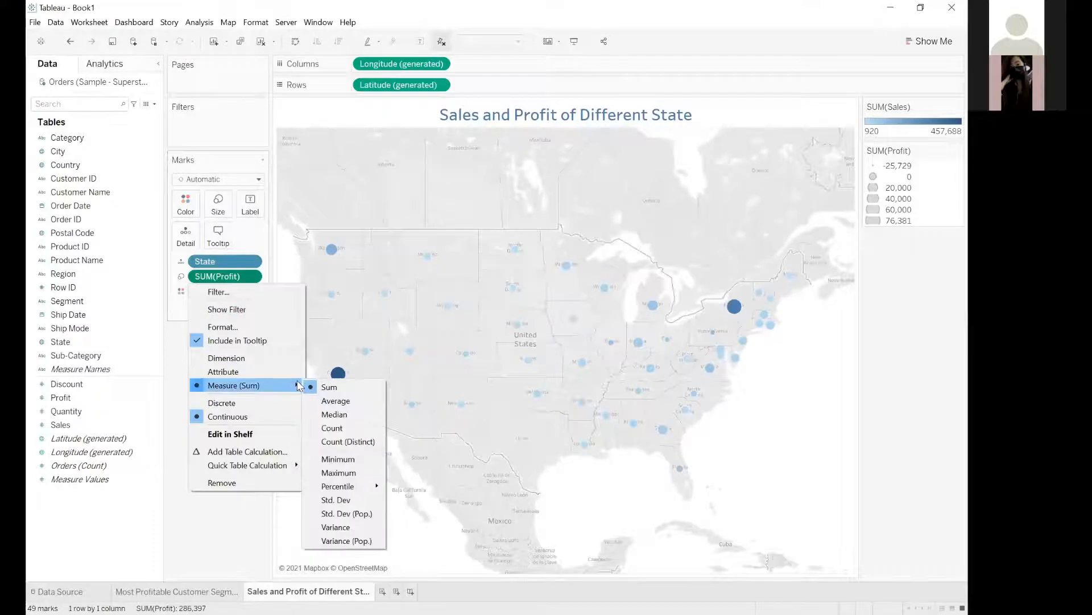
pyautogui.click(320, 400)
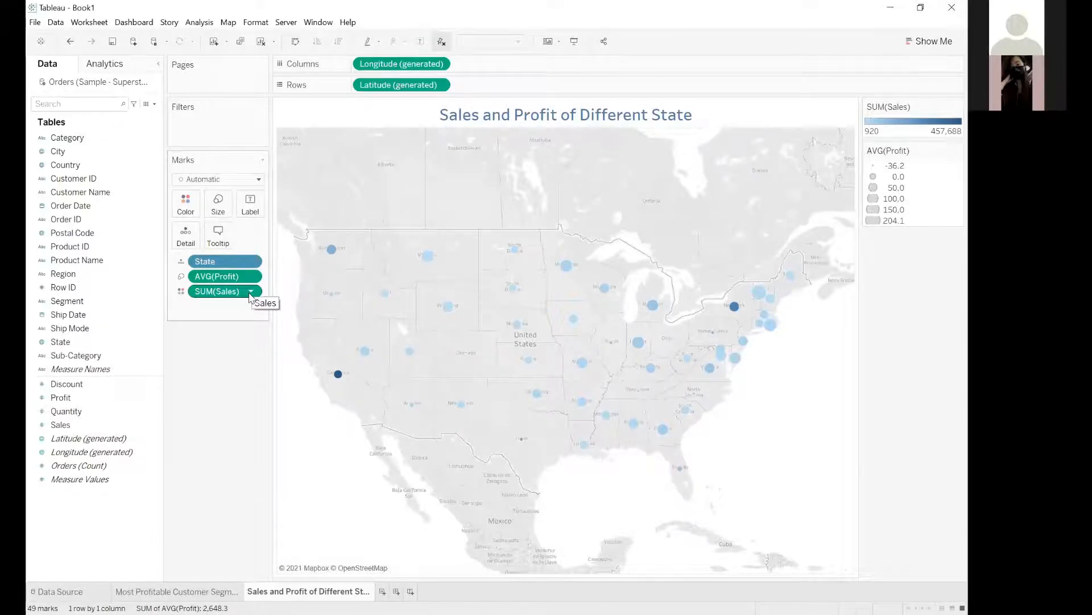
pyautogui.click(250, 292)
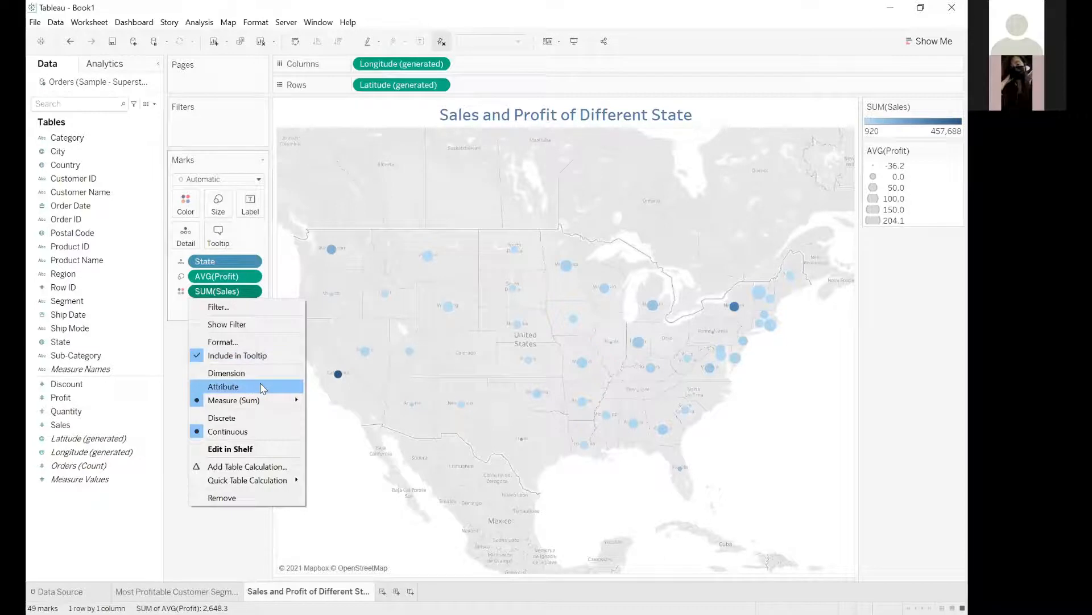
pyautogui.moveTo(279, 400)
pyautogui.click(333, 416)
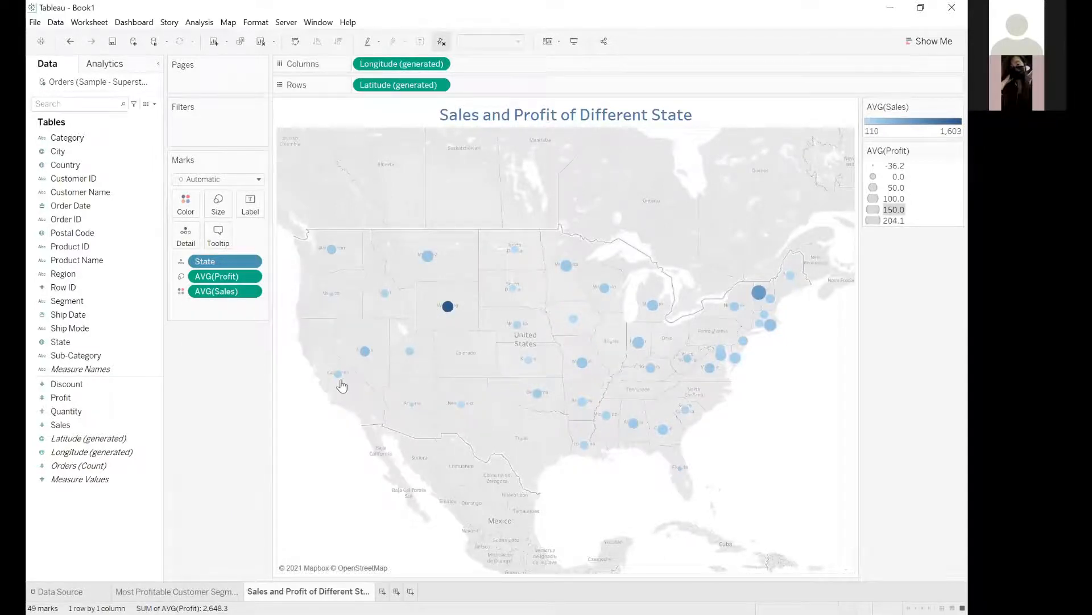
# Examine the average profit and average sales of individual states across the map.
pyautogui.moveTo(338, 380)
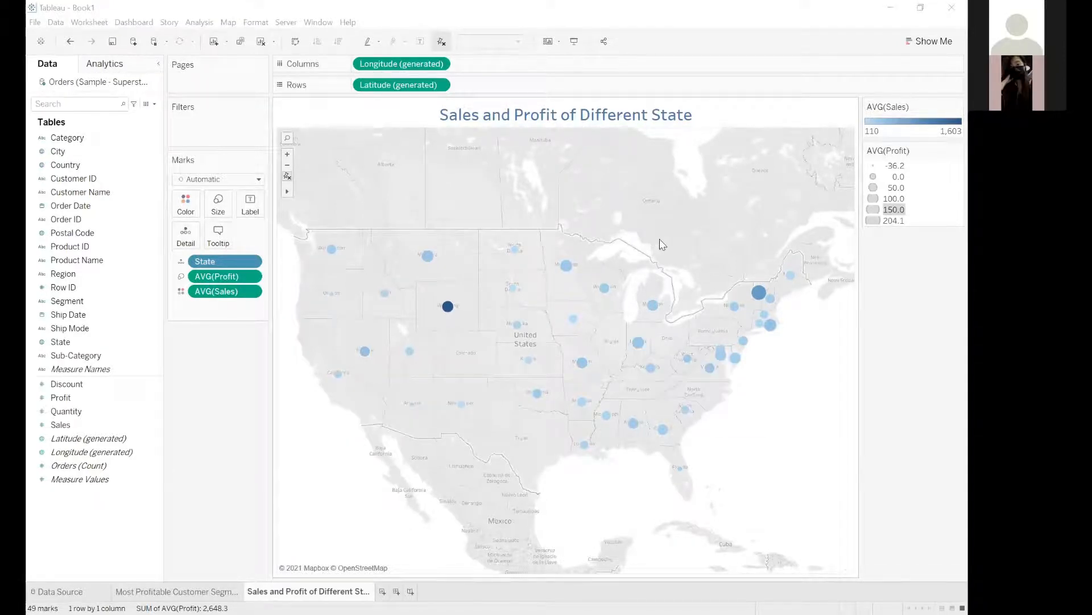
pyautogui.scroll(1, 615, 138)
pyautogui.scroll(-1, 463, 142)
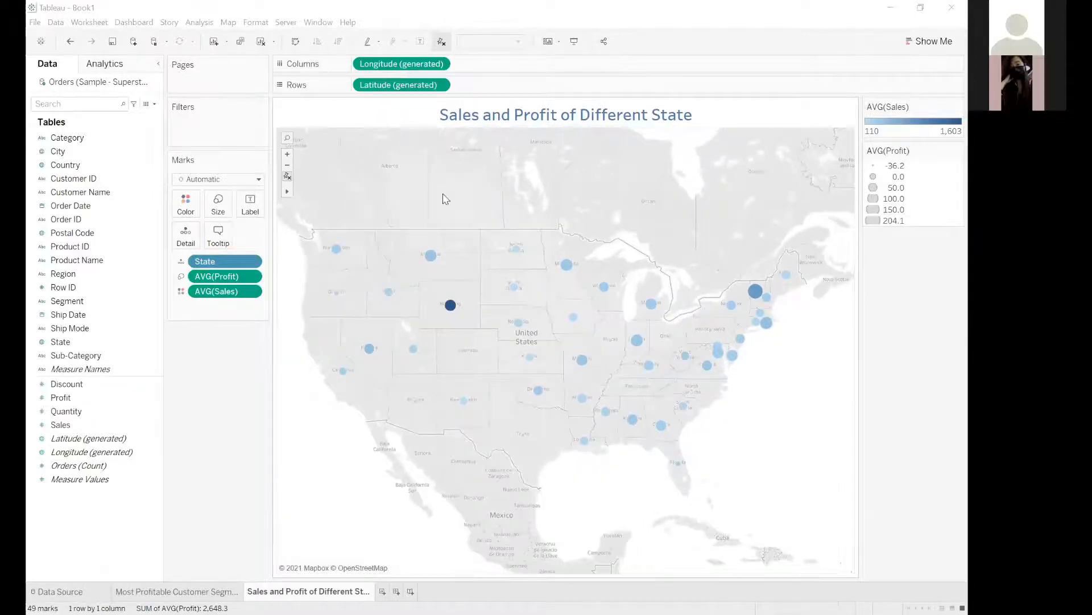
pyautogui.moveTo(448, 308)
pyautogui.moveTo(761, 300)
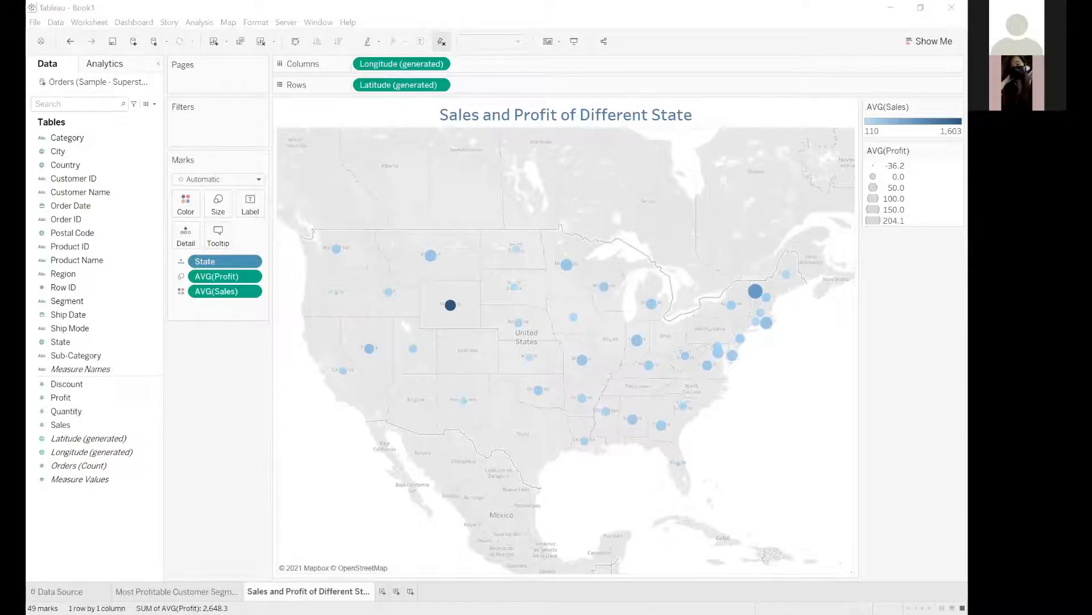
# Add a new worksheet and rename it "Sales and Profit per Items".
pyautogui.click(381, 591)
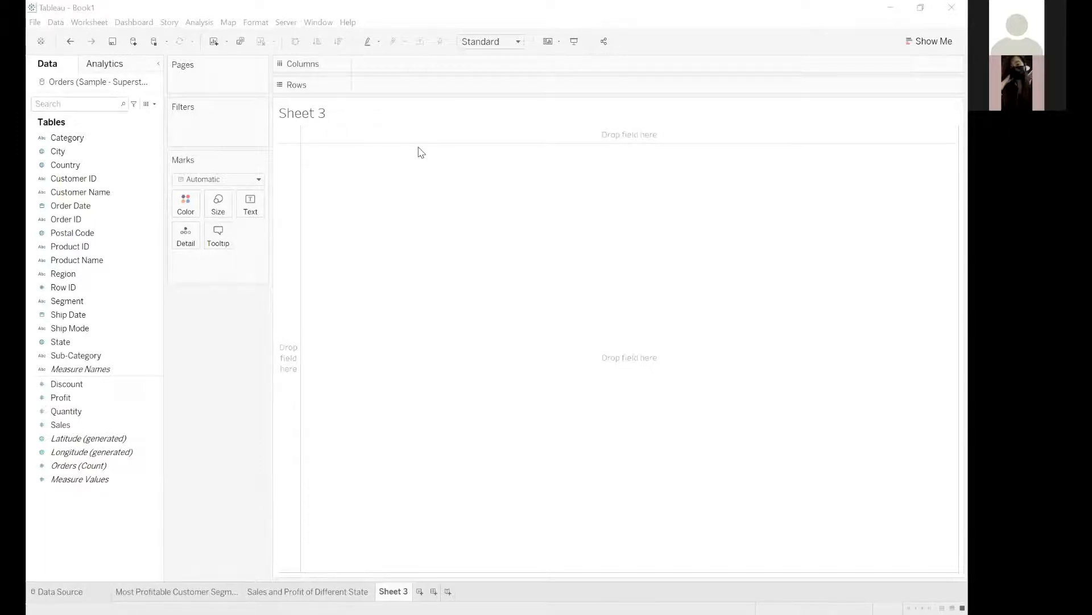
pyautogui.click(77, 259)
pyautogui.doubleClick(399, 591)
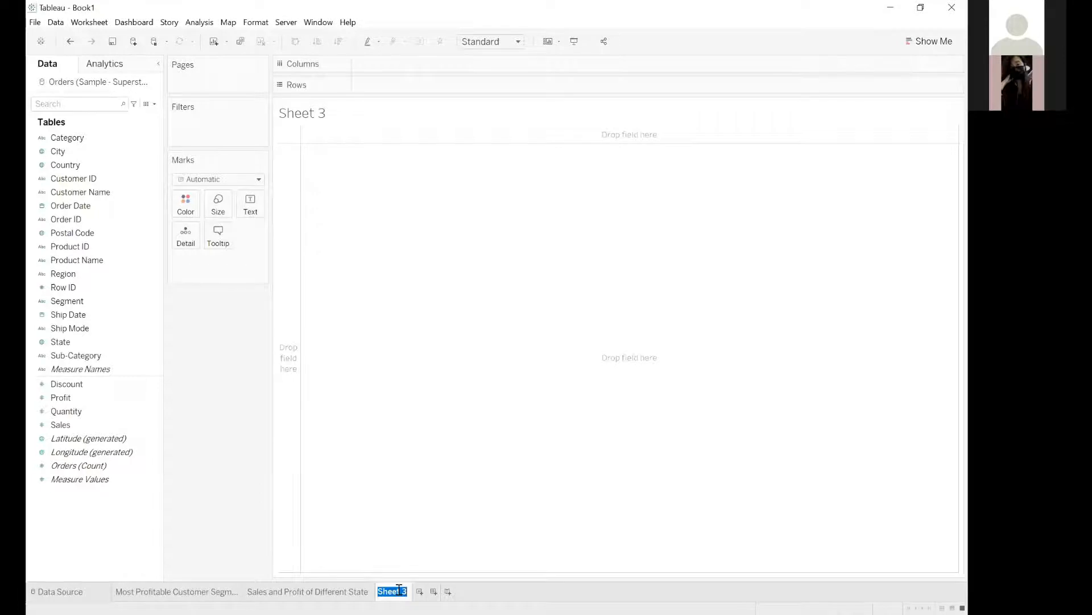
pyautogui.write('D')
pyautogui.write('ales and Profit ')
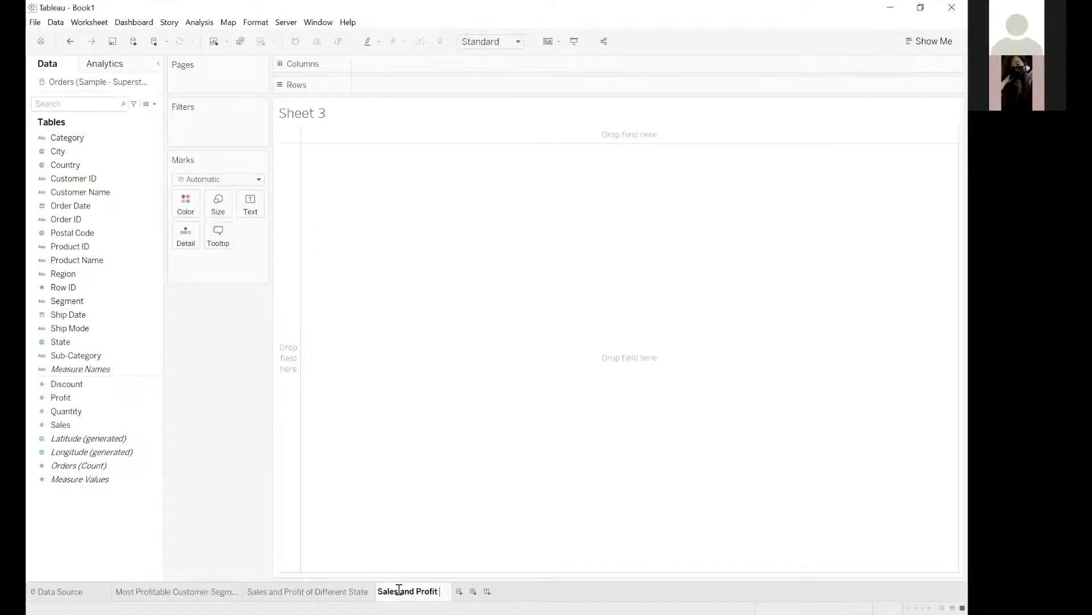
pyautogui.write('of')
pyautogui.press('BackSpace')
pyautogui.press('BackSpace')
pyautogui.press('BackSpace')
pyautogui.write('per Items')
pyautogui.press('Return')
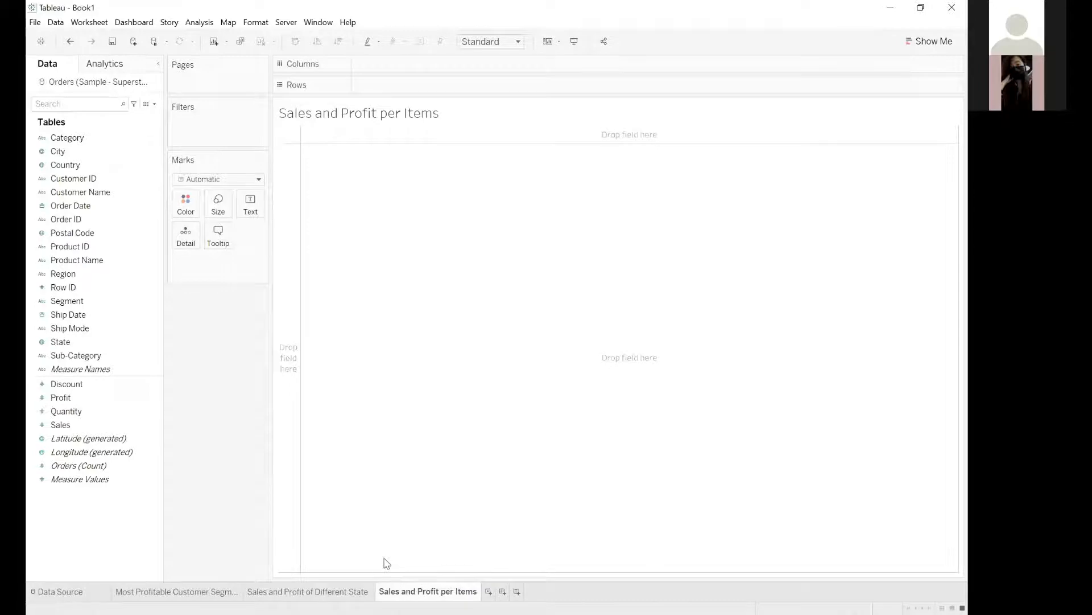
# Copy the sheet's name and use "Sales and Profit per Items" as the text of the worksheet title.
pyautogui.doubleClick(394, 590)
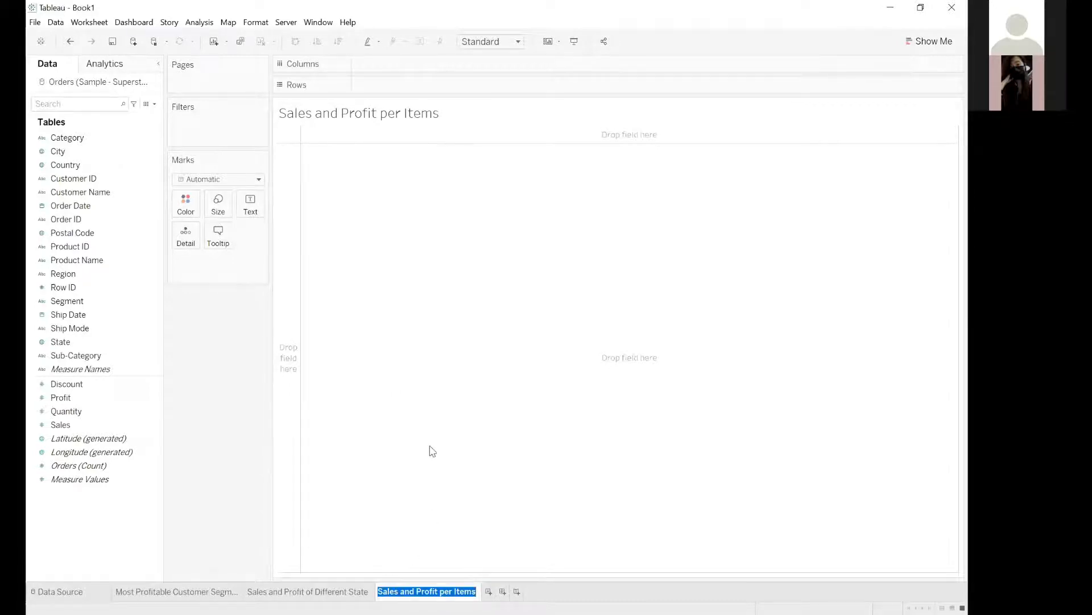
pyautogui.click(337, 378)
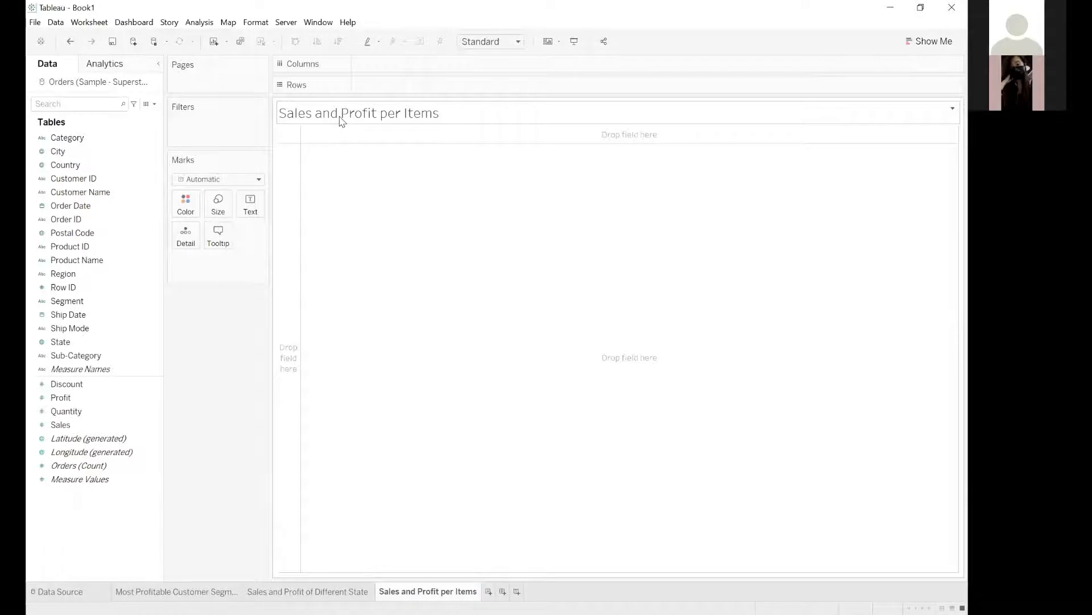
pyautogui.doubleClick(341, 120)
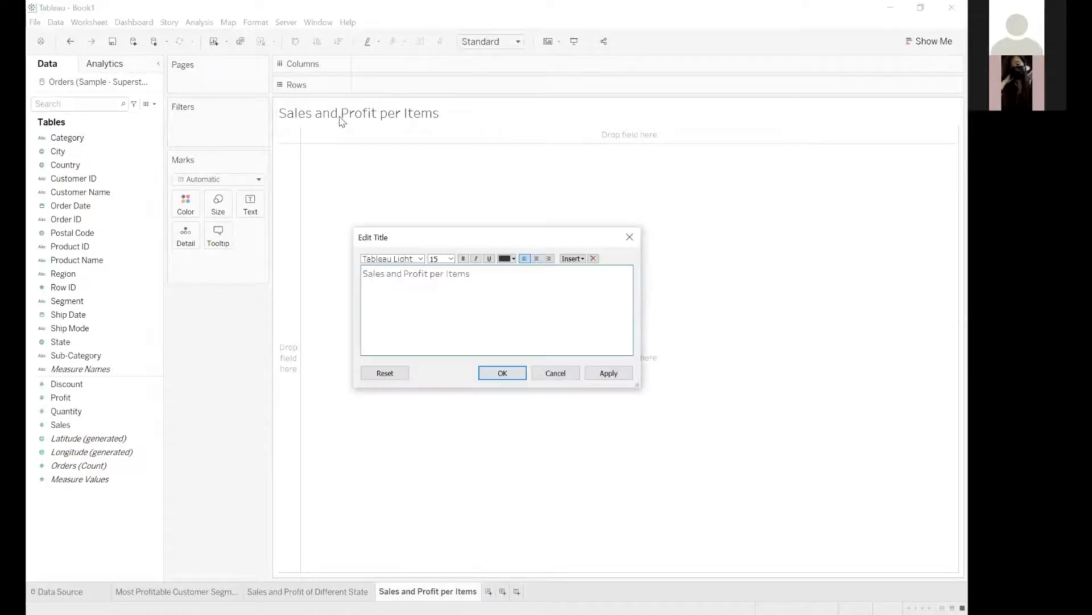
# Format the title text as size 18, blue and centered, and apply the changes.
pyautogui.hotkey('ctrl', 'a')
pyautogui.click(451, 258)
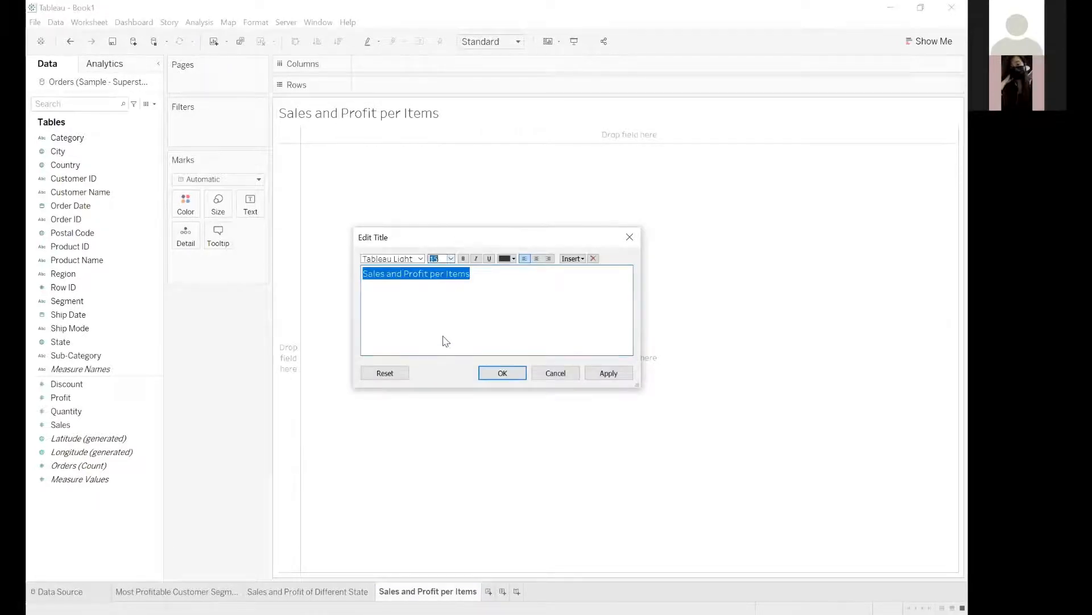
pyautogui.click(444, 337)
pyautogui.press('Left')
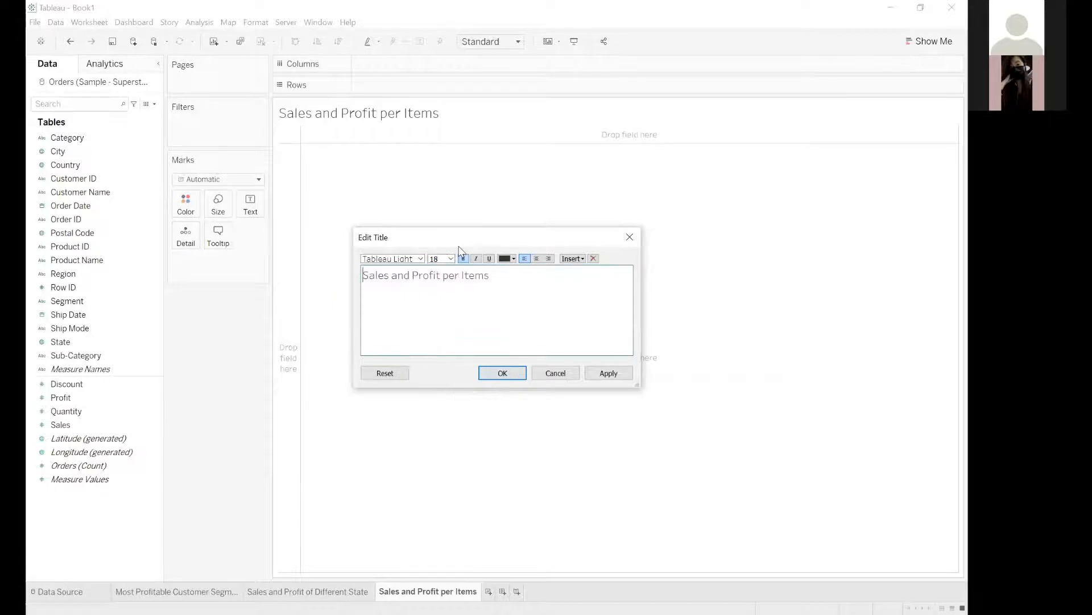
pyautogui.click(507, 259)
pyautogui.click(578, 269)
pyautogui.hotkey('ctrl', 'a')
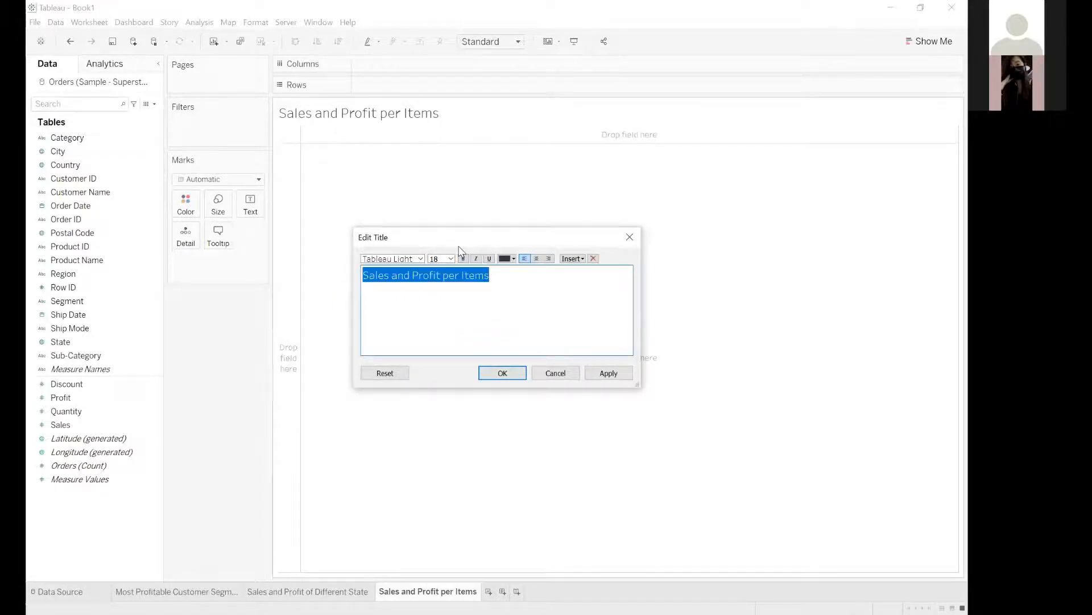
pyautogui.click(507, 258)
pyautogui.click(578, 270)
pyautogui.hotkey('ctrl', 'e')
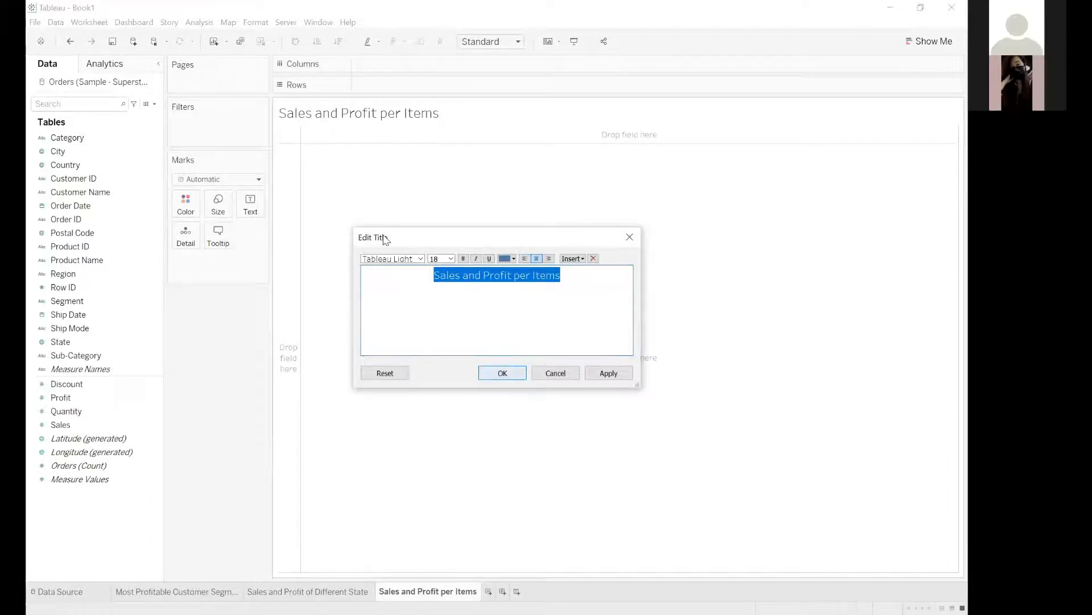
pyautogui.press('Return')
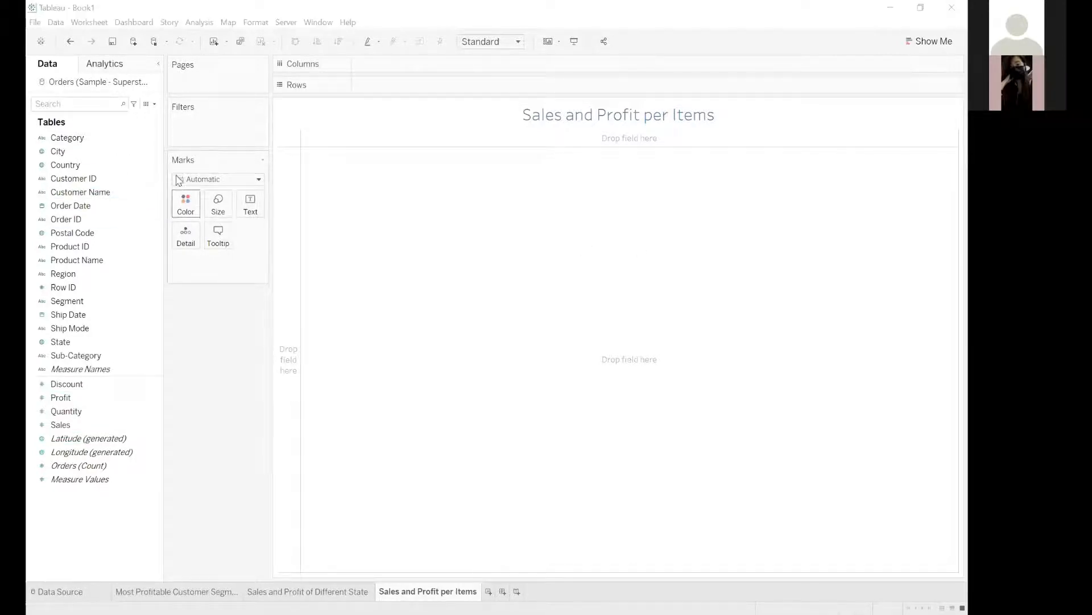
# Create a hierarchy named "Product" from Category and Sub-Category, and add Product Name as its lowest level.
pyautogui.click(72, 182)
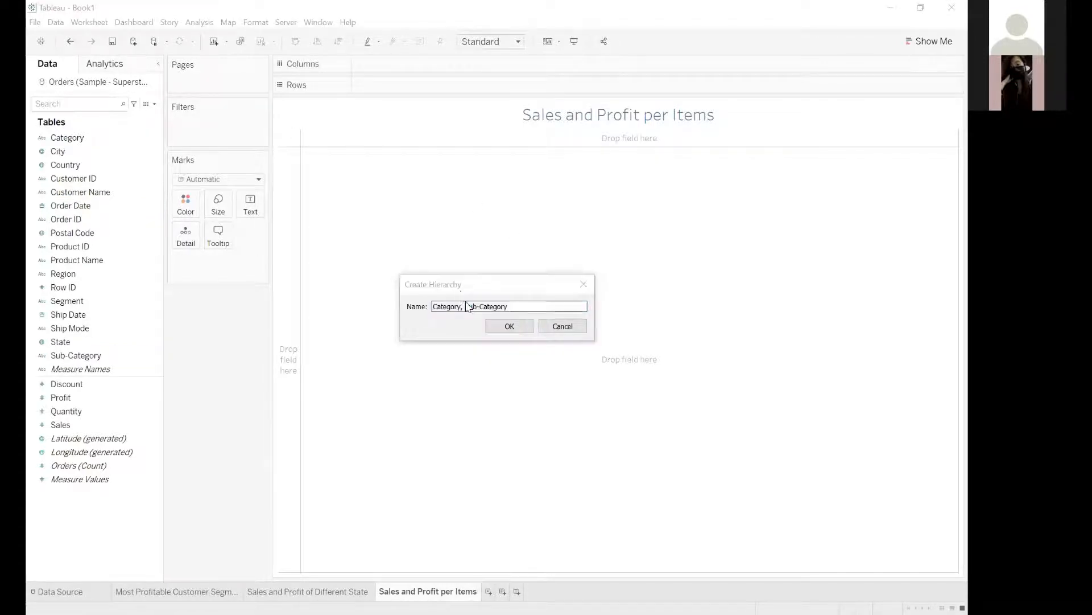
pyautogui.click(488, 287)
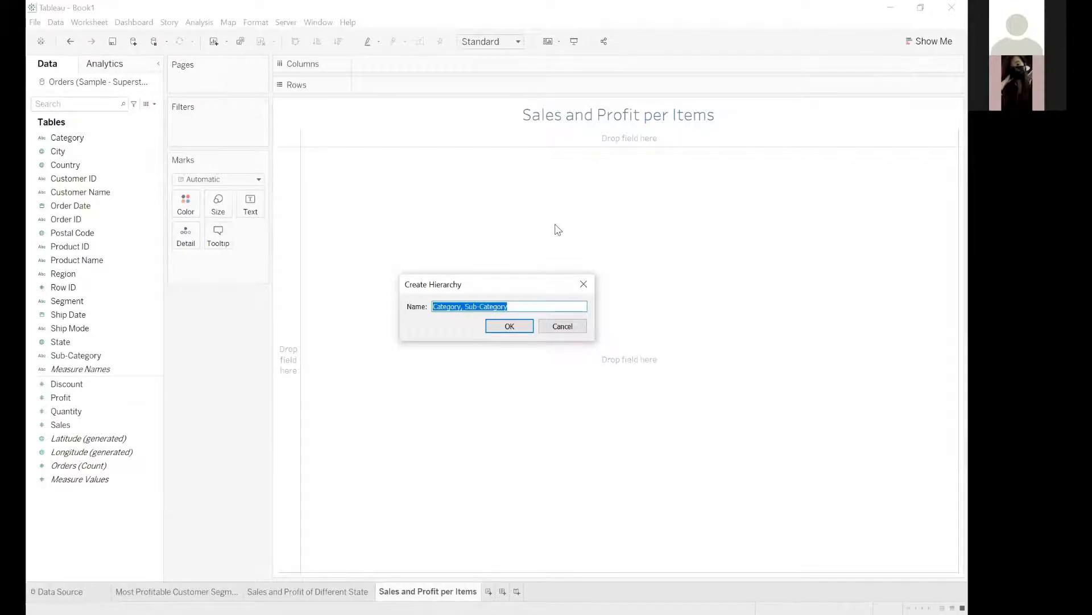
pyautogui.click(496, 307)
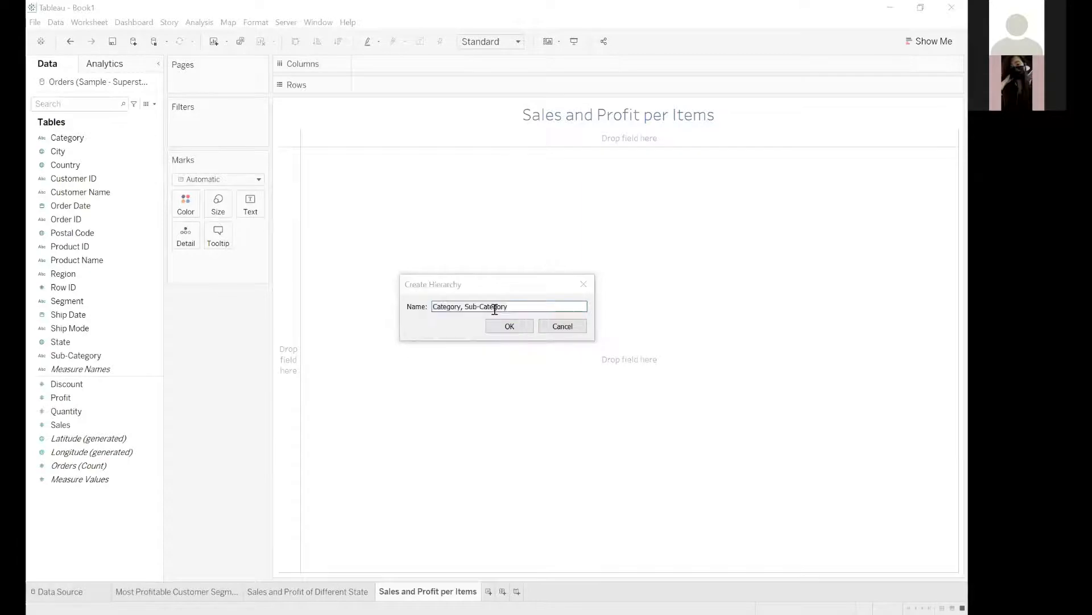
pyautogui.hotkey('ctrl', 'a')
pyautogui.write('Product')
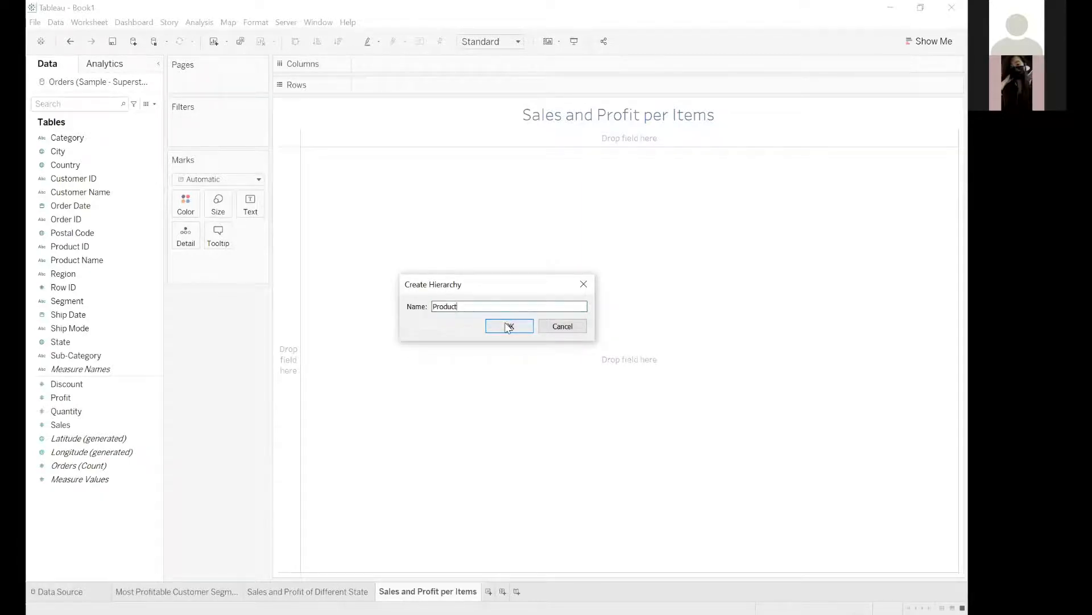
pyautogui.click(508, 326)
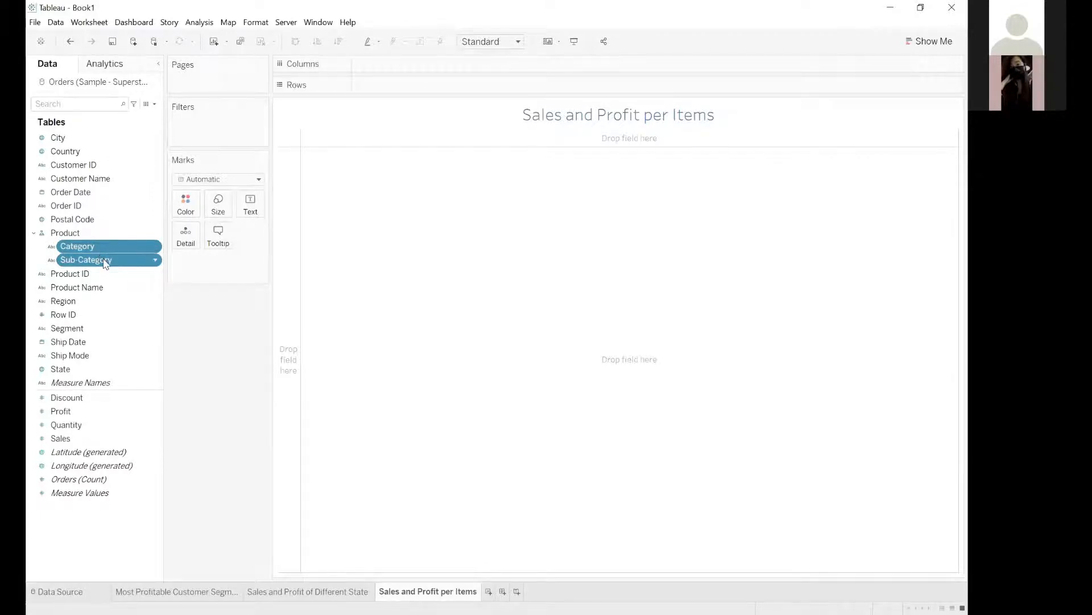
pyautogui.moveTo(90, 289); pyautogui.dragTo(96, 266)
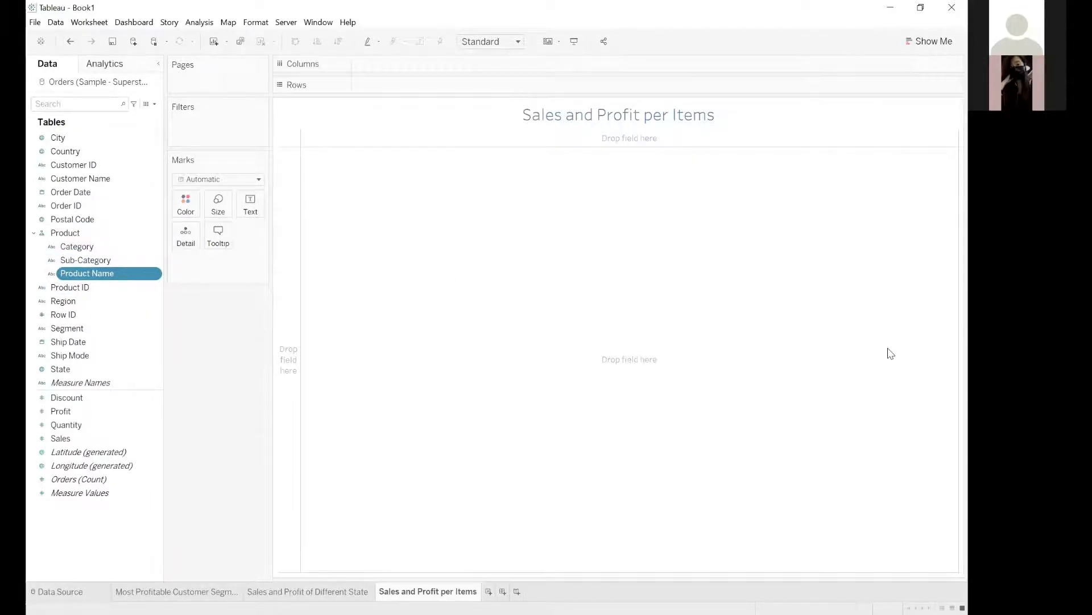
# Make the worksheet title "Sales and Profit per Items" bold.
pyautogui.doubleClick(557, 118)
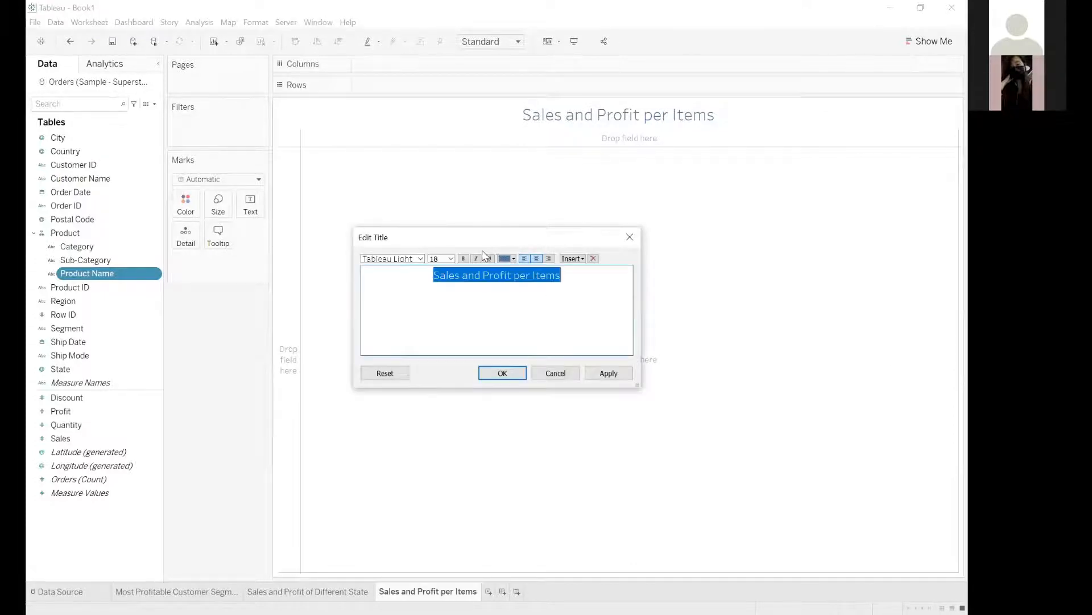
pyautogui.click(464, 259)
pyautogui.click(495, 378)
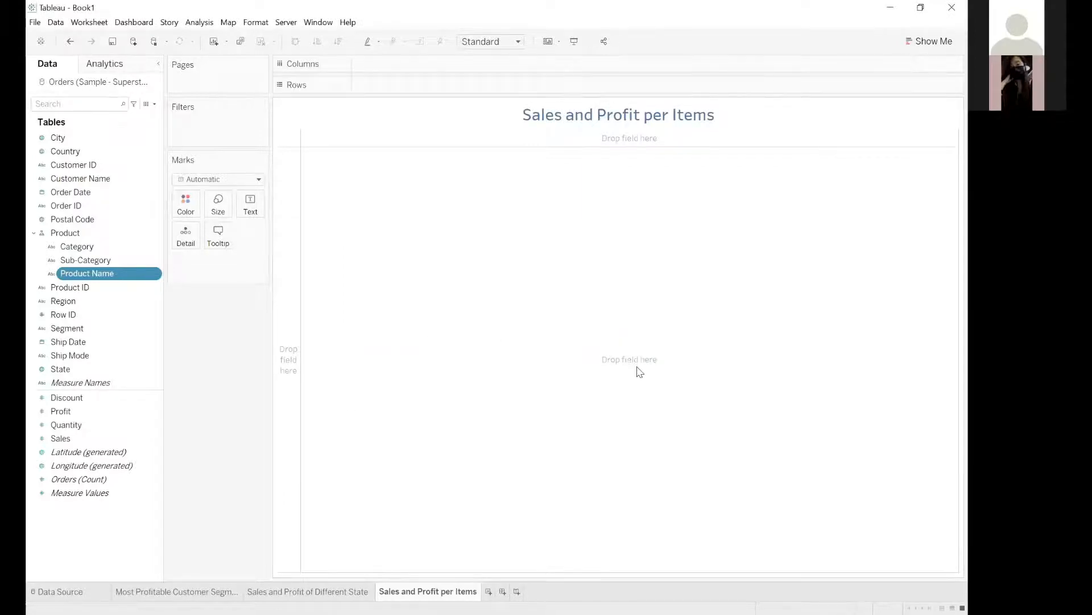
pyautogui.click(699, 118)
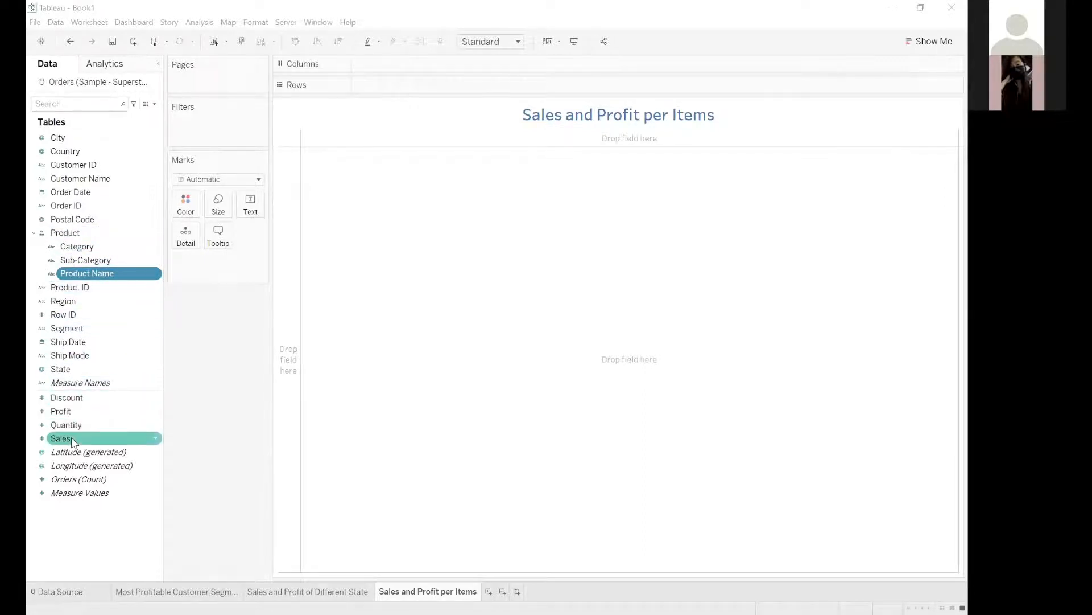
# Add the sums of Sales and Profit to Rows and swap the axes so both measures are on Columns.
pyautogui.moveTo(70, 437)
pyautogui.mouseDown()
pyautogui.moveTo(383, 75)
pyautogui.moveTo(386, 85)
pyautogui.mouseUp()
pyautogui.click(79, 439)
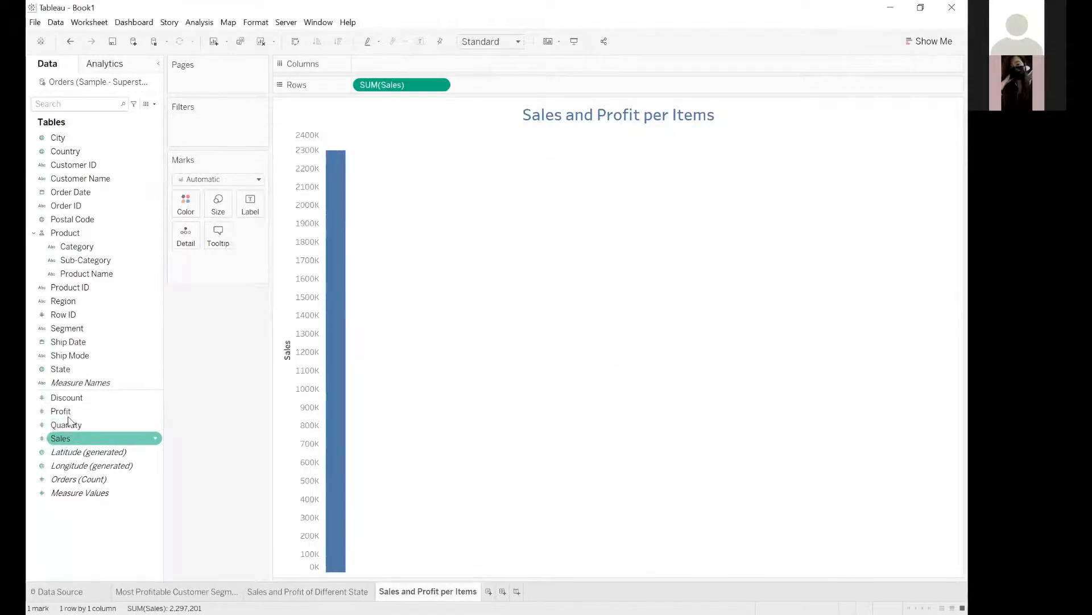
pyautogui.moveTo(67, 413); pyautogui.dragTo(485, 91)
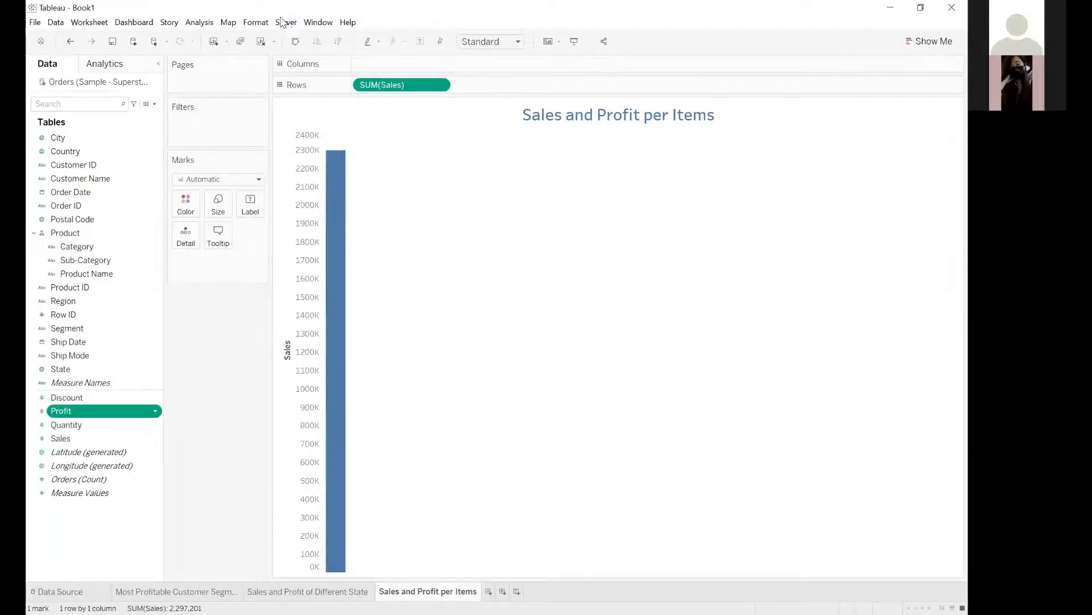
pyautogui.hotkey('ctrl', 'w')
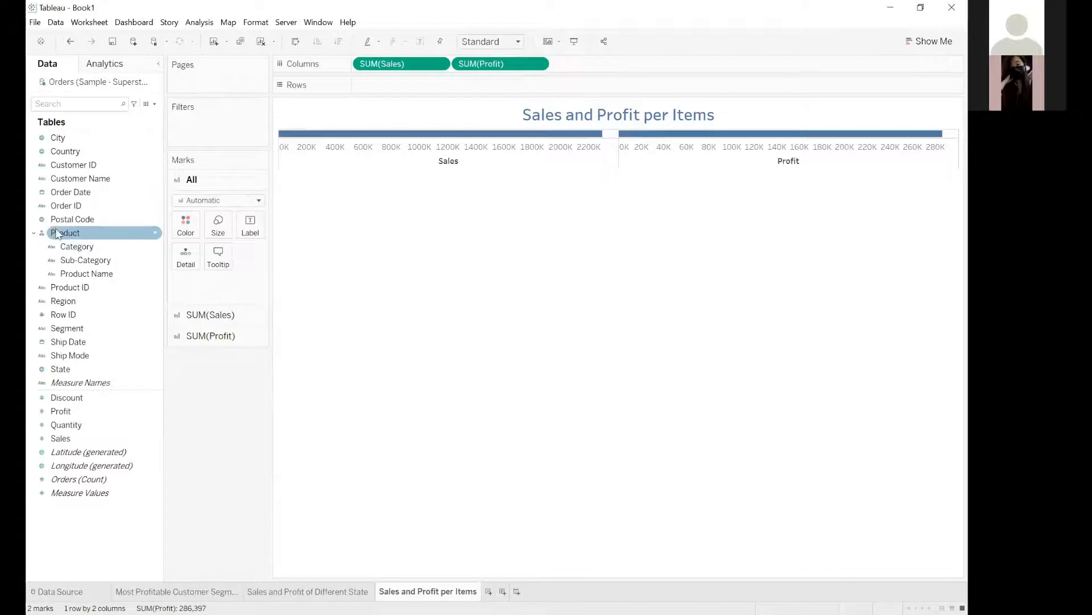
# Place the Product hierarchy on Rows and drill down from Category to Sub-Category.
pyautogui.moveTo(54, 236); pyautogui.dragTo(361, 85)
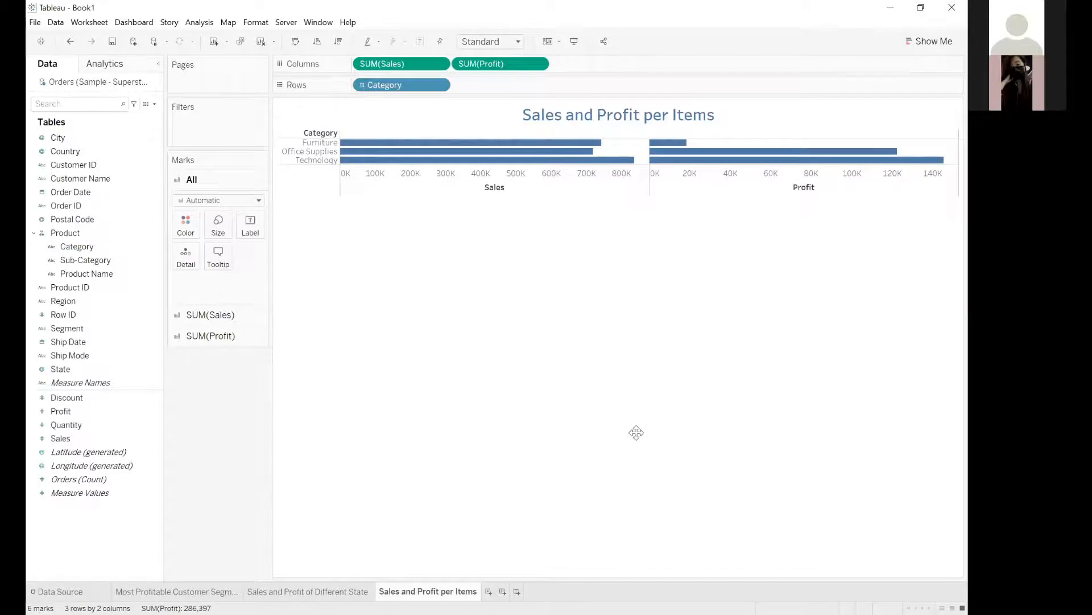
pyautogui.click(73, 230)
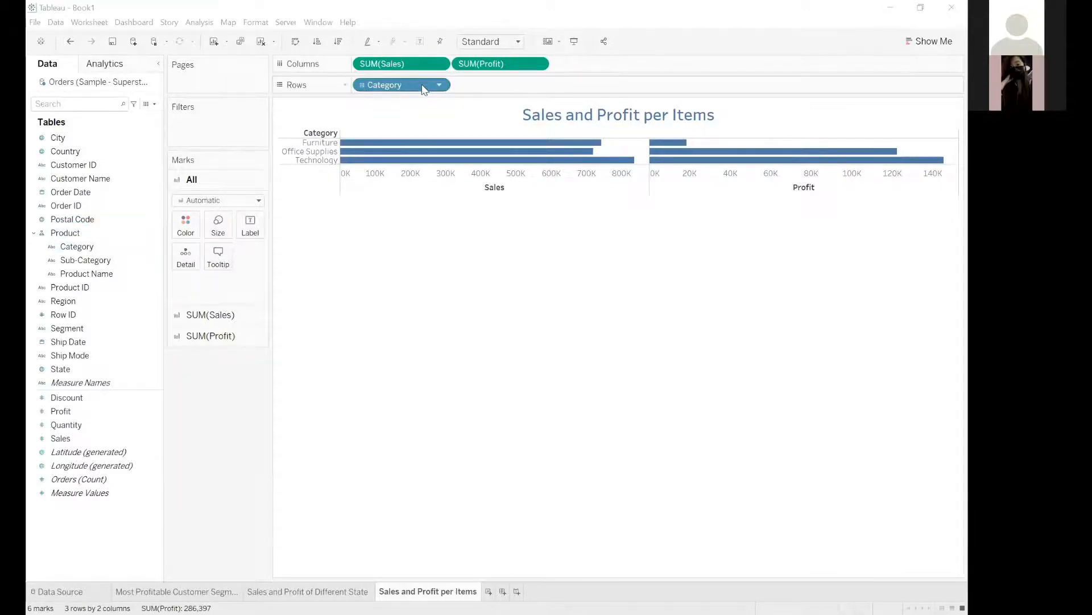
pyautogui.click(362, 85)
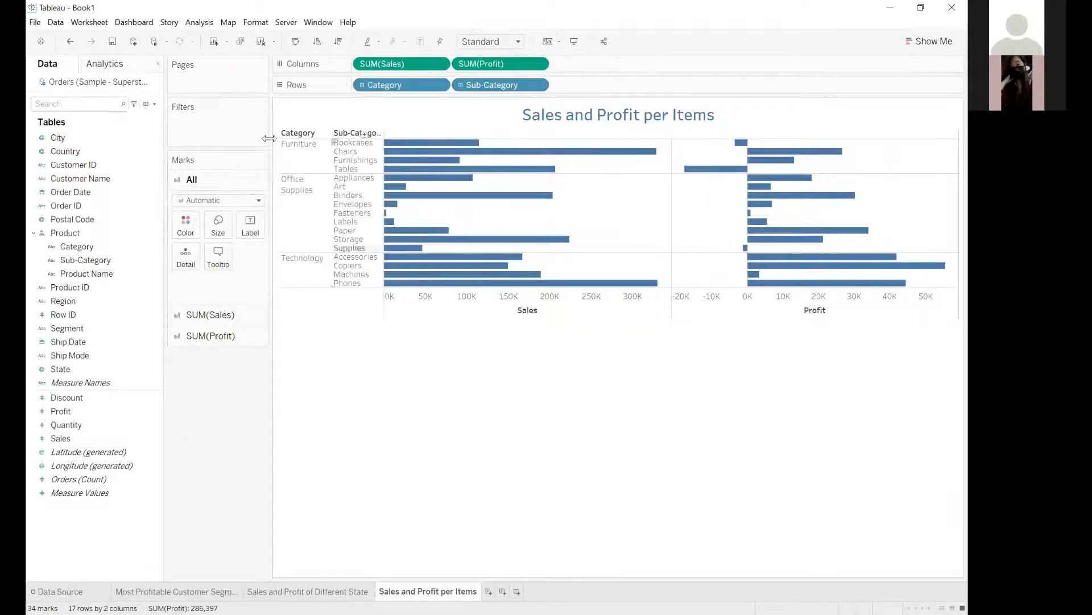
# Drill the rows down to Product Name, look through the products, and collapse the hierarchy back to Sub-Category.
pyautogui.click(362, 85)
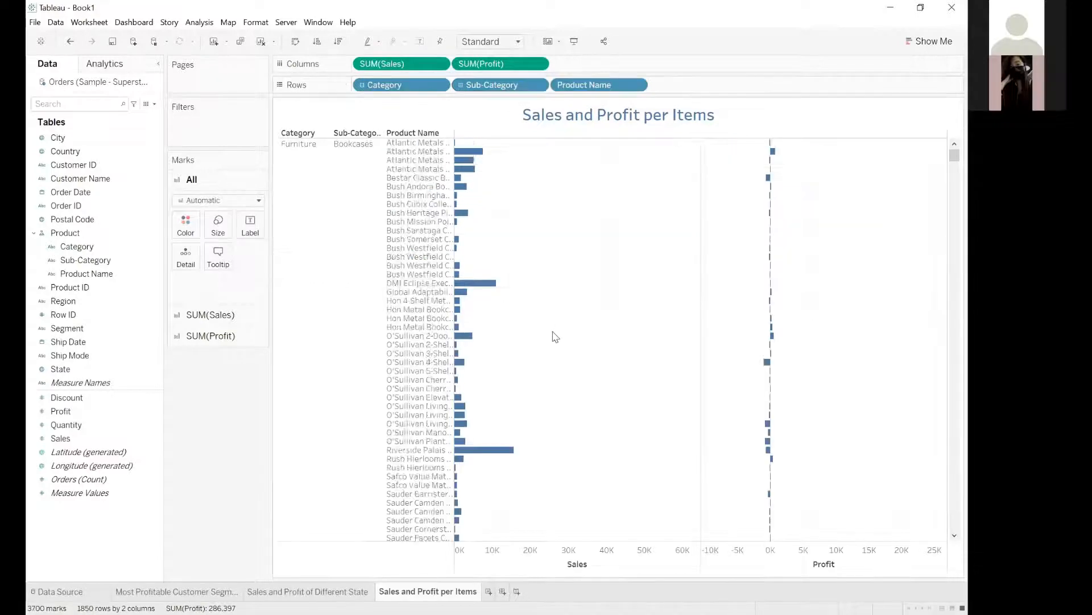
pyautogui.scroll(-1, 553, 331)
pyautogui.scroll(-5, 612, 339)
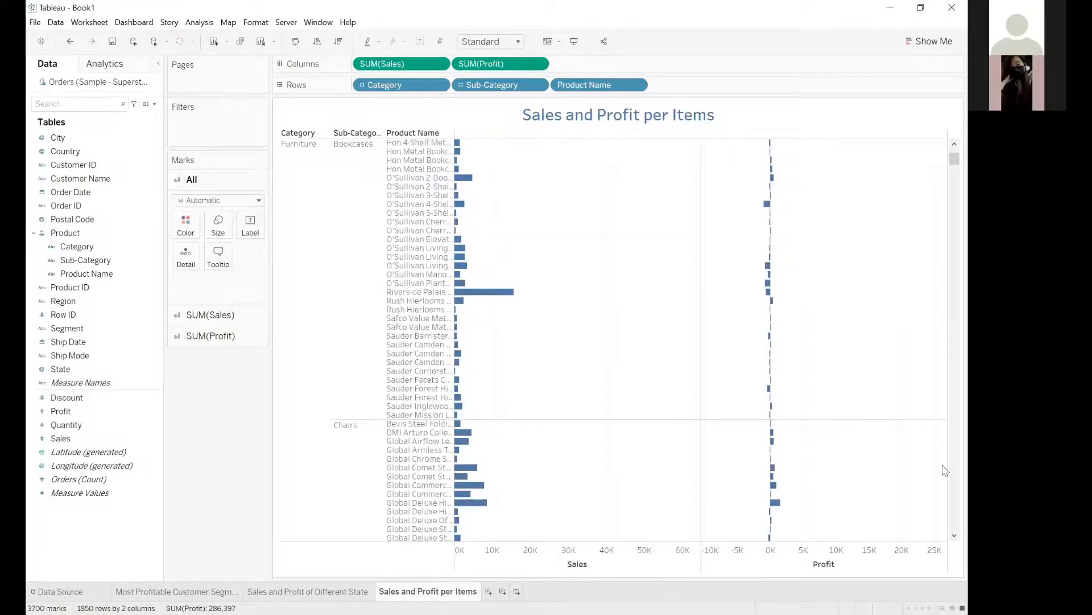
pyautogui.scroll(-9, 896, 238)
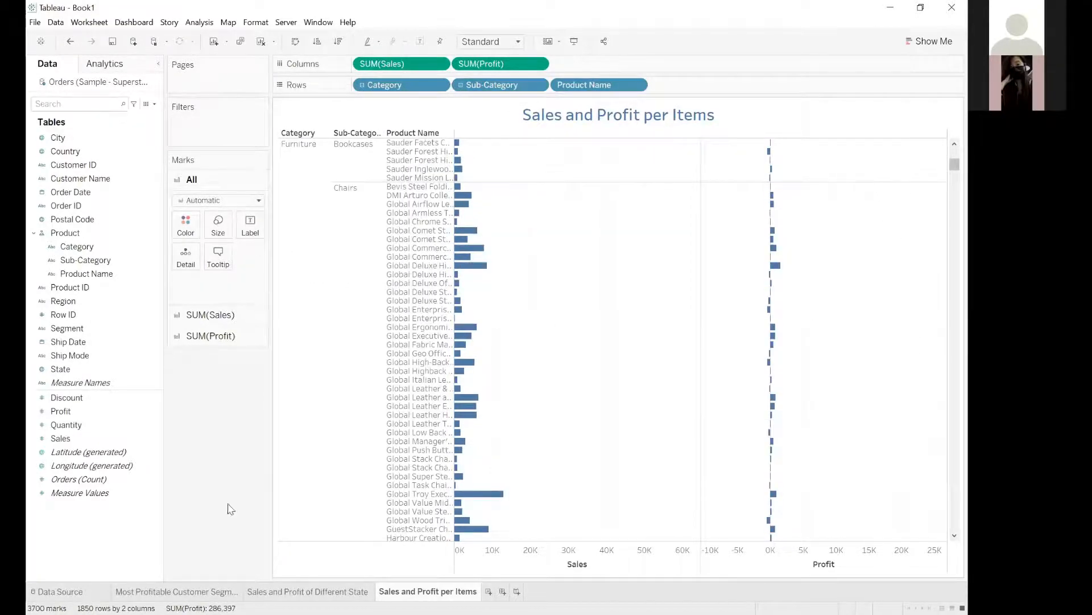
pyautogui.moveTo(955, 164); pyautogui.dragTo(955, 524)
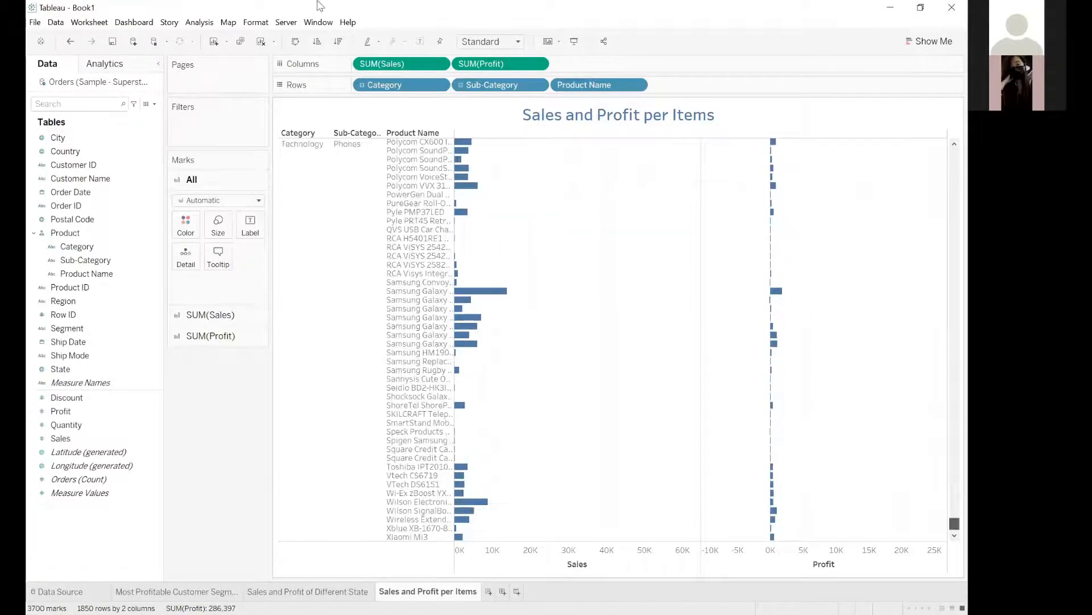
pyautogui.click(461, 85)
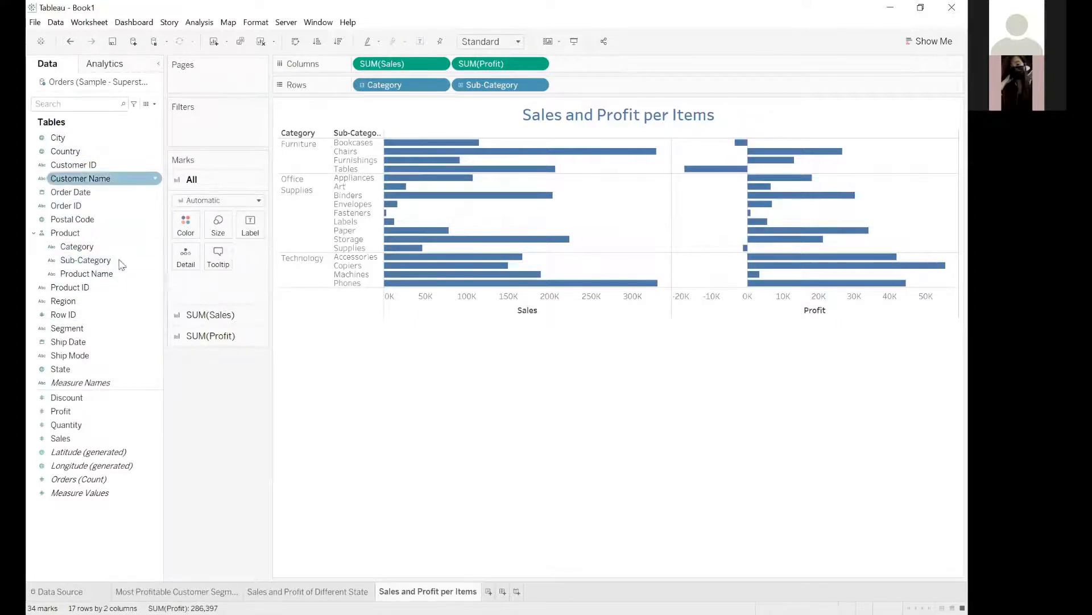
pyautogui.click(67, 301)
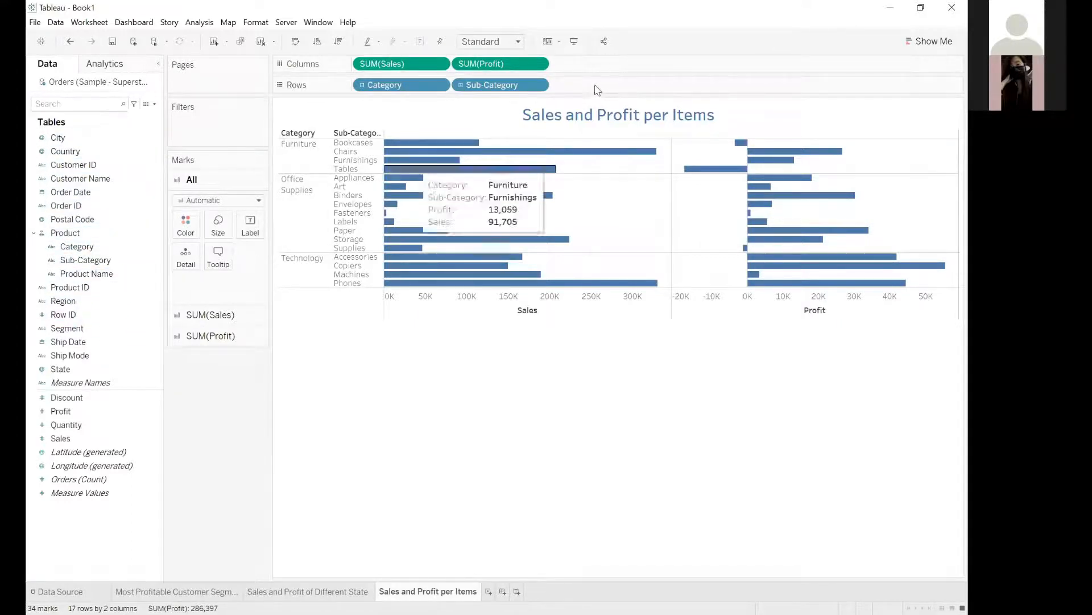
pyautogui.click(362, 86)
pyautogui.click(362, 85)
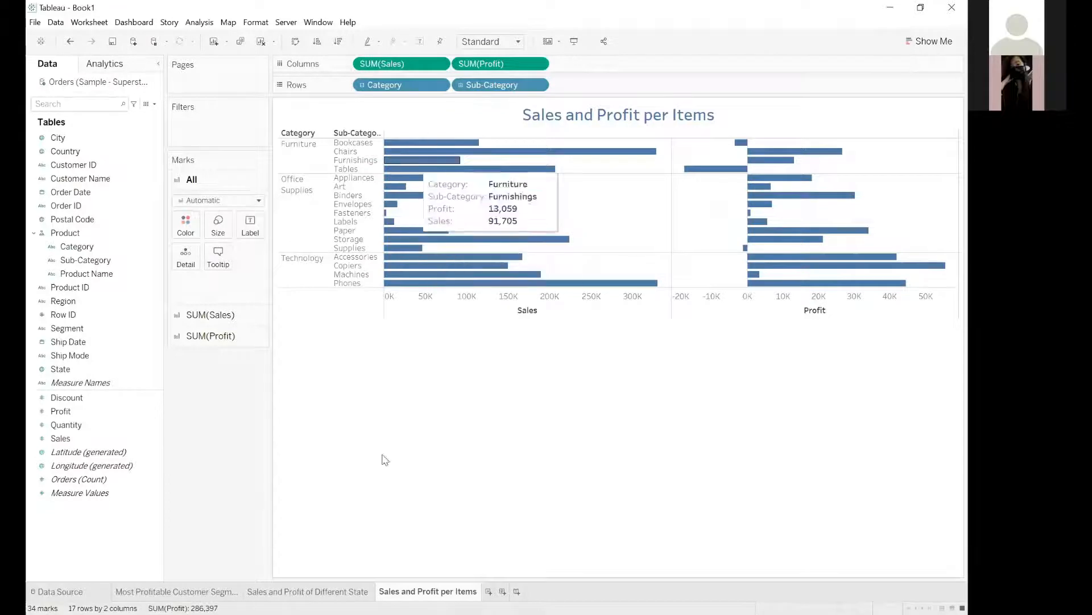
pyautogui.click(84, 414)
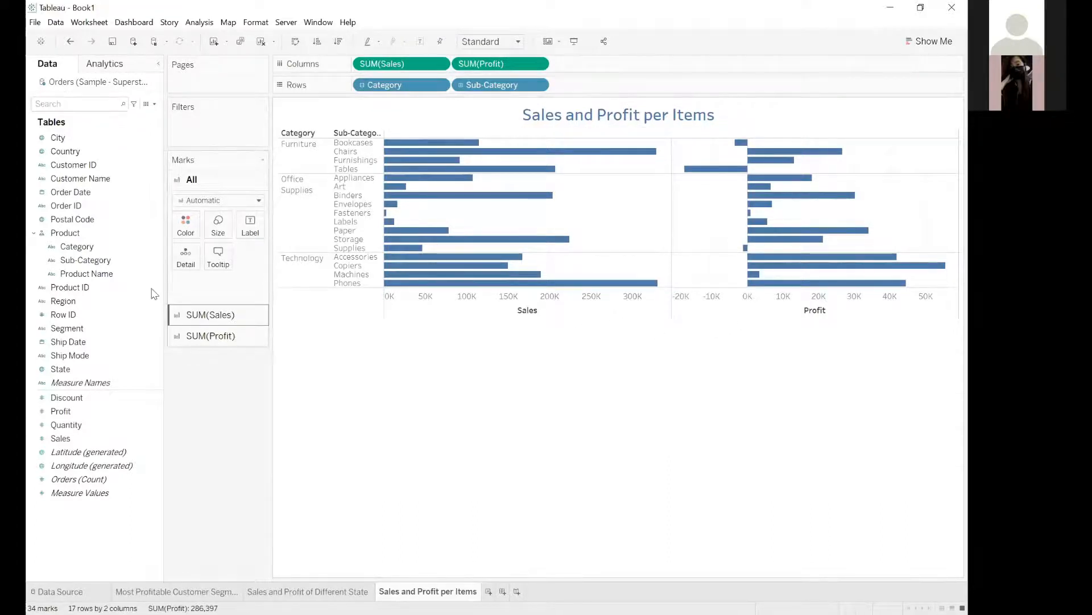
pyautogui.rightClick(192, 172)
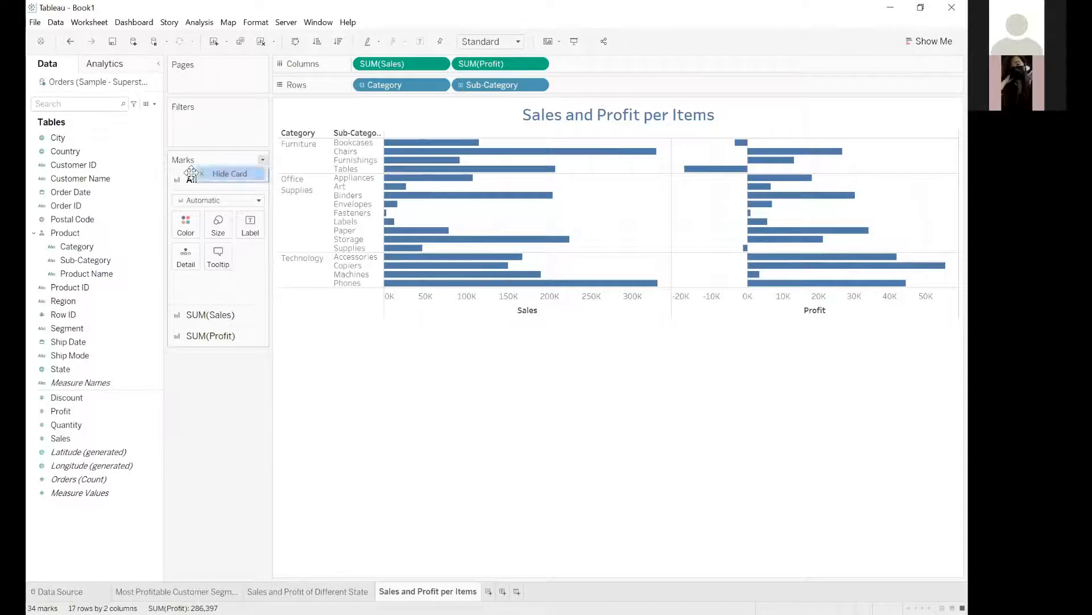
pyautogui.click(203, 319)
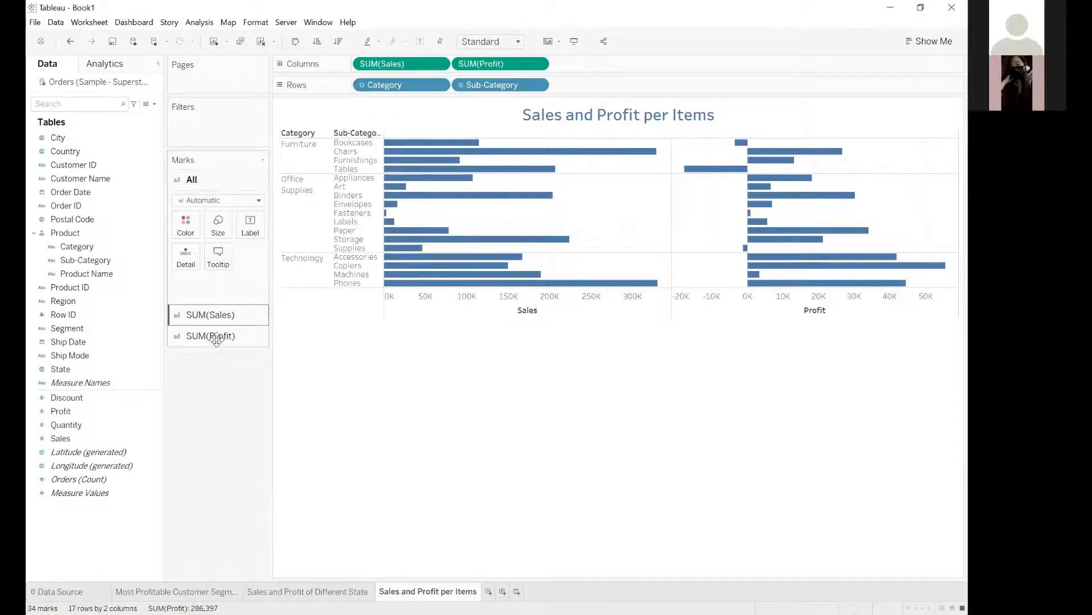
pyautogui.click(212, 335)
pyautogui.click(193, 180)
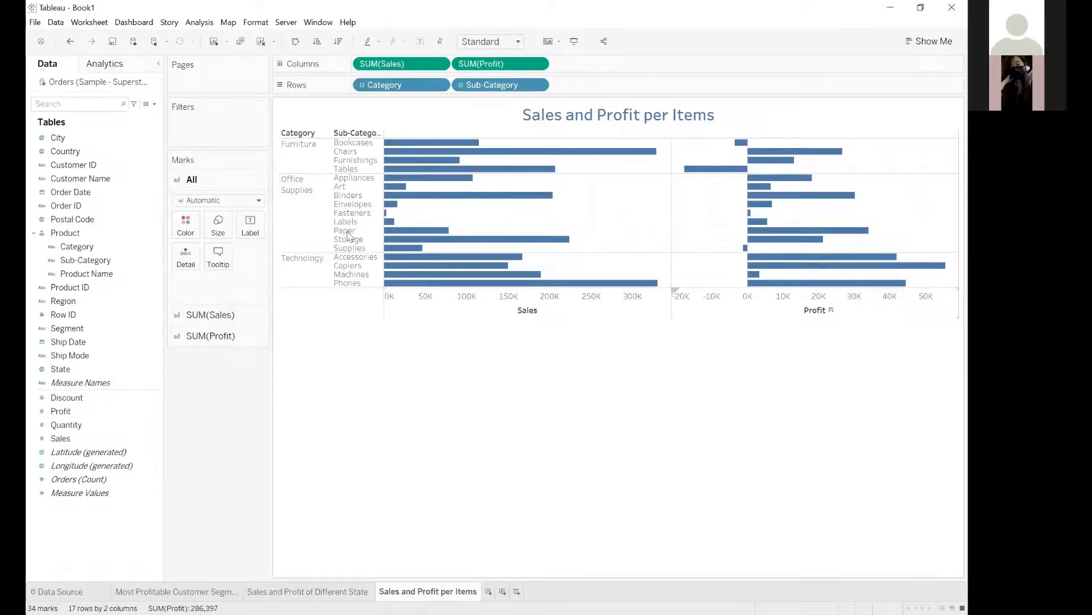
# Try coloring all Sales and Profit bars orange, and undo the color change.
pyautogui.click(185, 223)
pyautogui.click(214, 260)
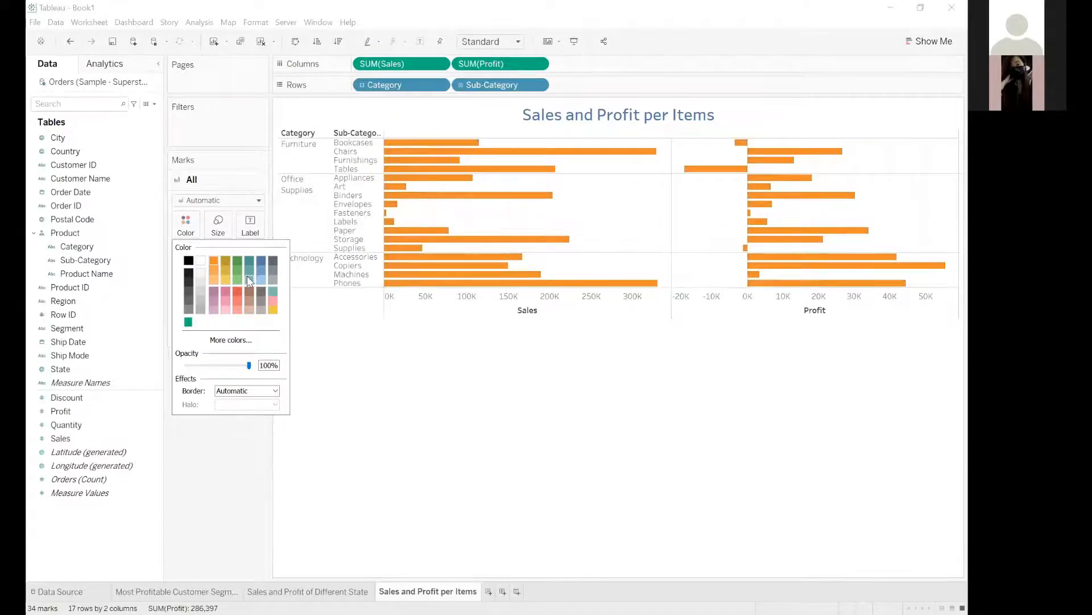
pyautogui.click(353, 339)
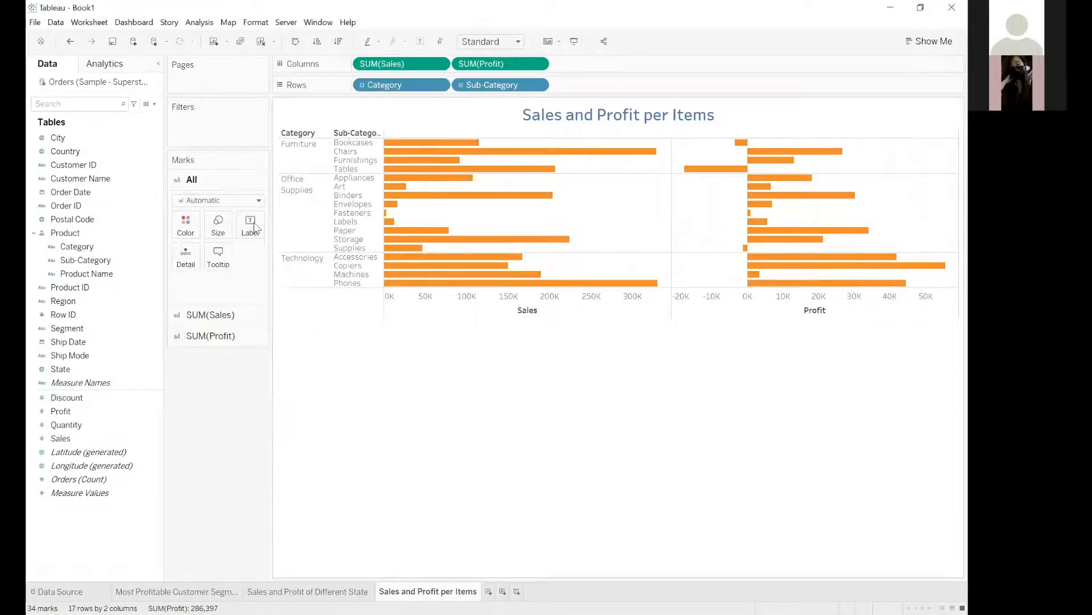
pyautogui.hotkey('ctrl', 'z')
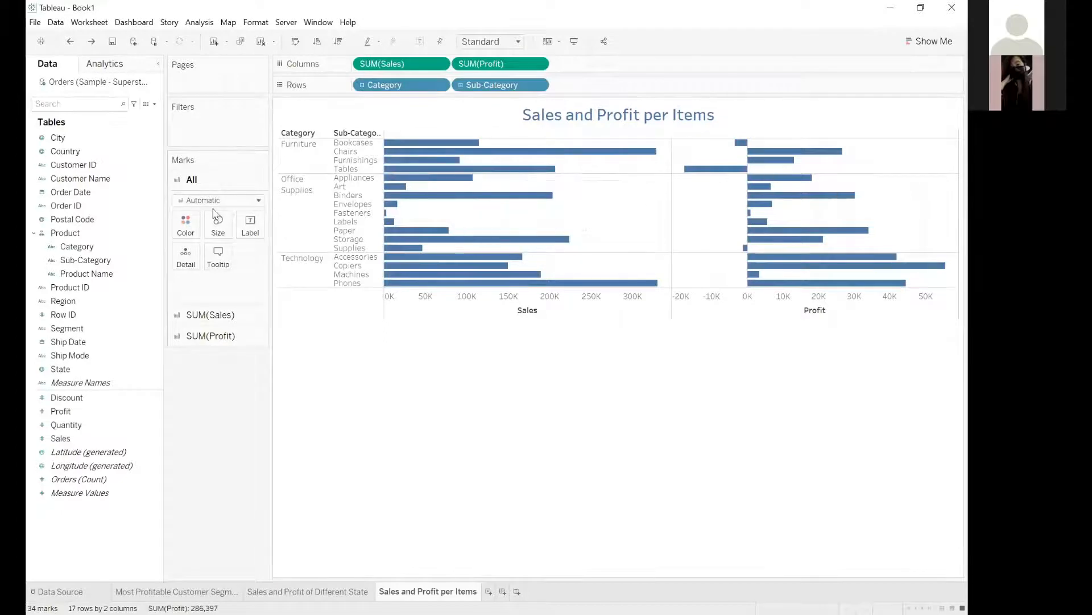
# Color only the Sales bars by the sum of Sales.
pyautogui.click(209, 314)
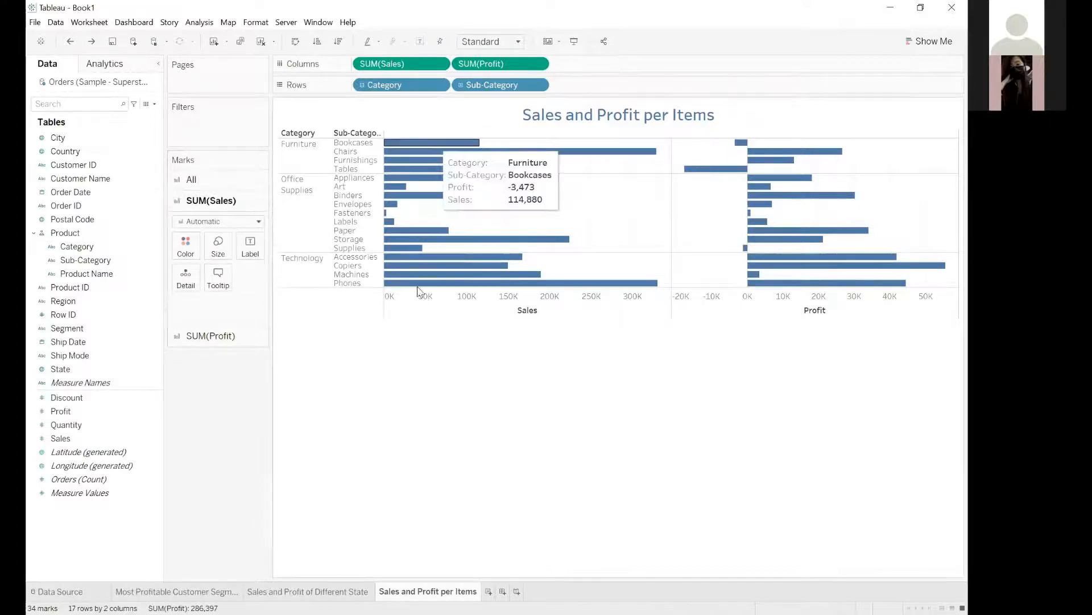
pyautogui.click(61, 439)
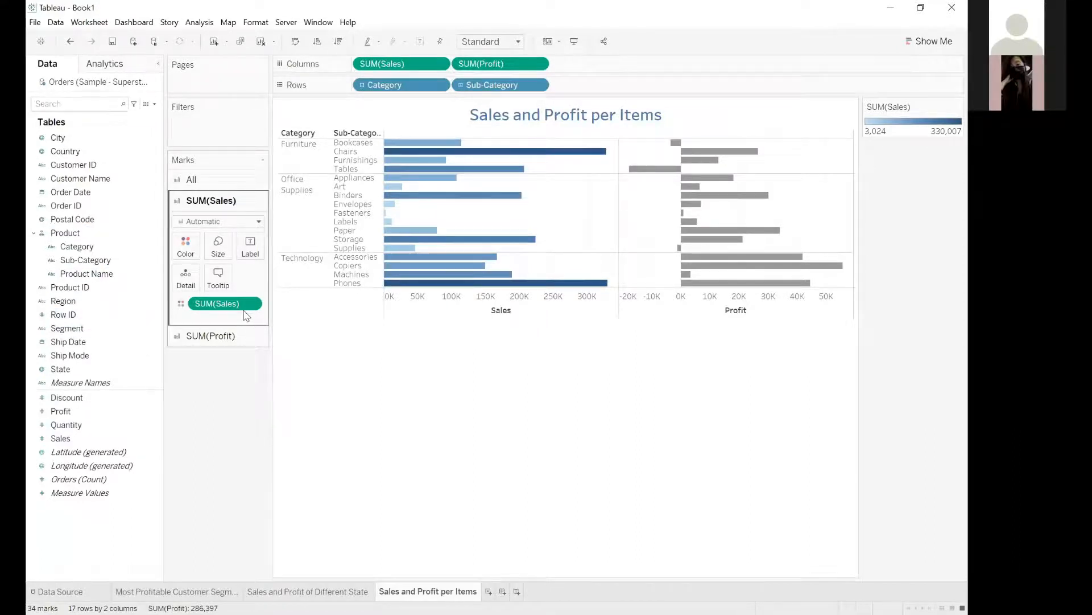
pyautogui.click(256, 304)
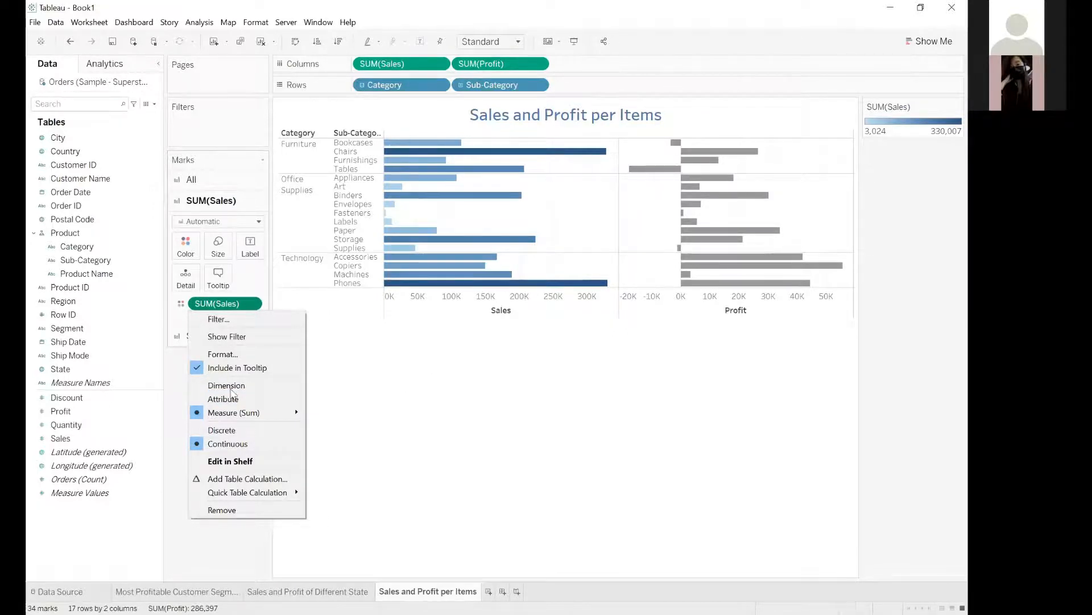
# Set the center of the Sales color scale to 0 and check the shading of the bars.
pyautogui.click(192, 252)
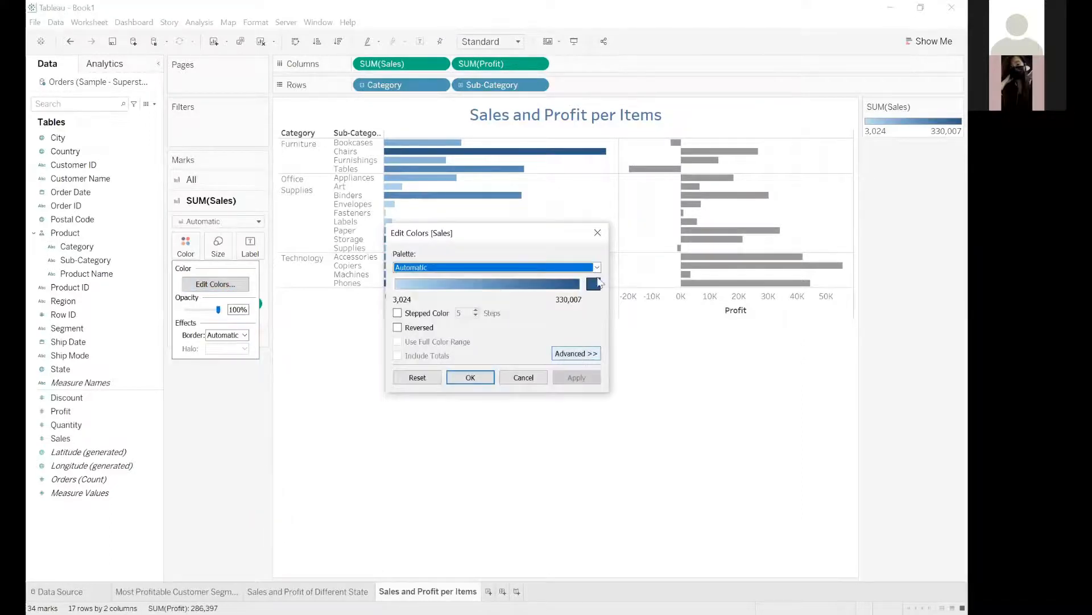
pyautogui.click(598, 233)
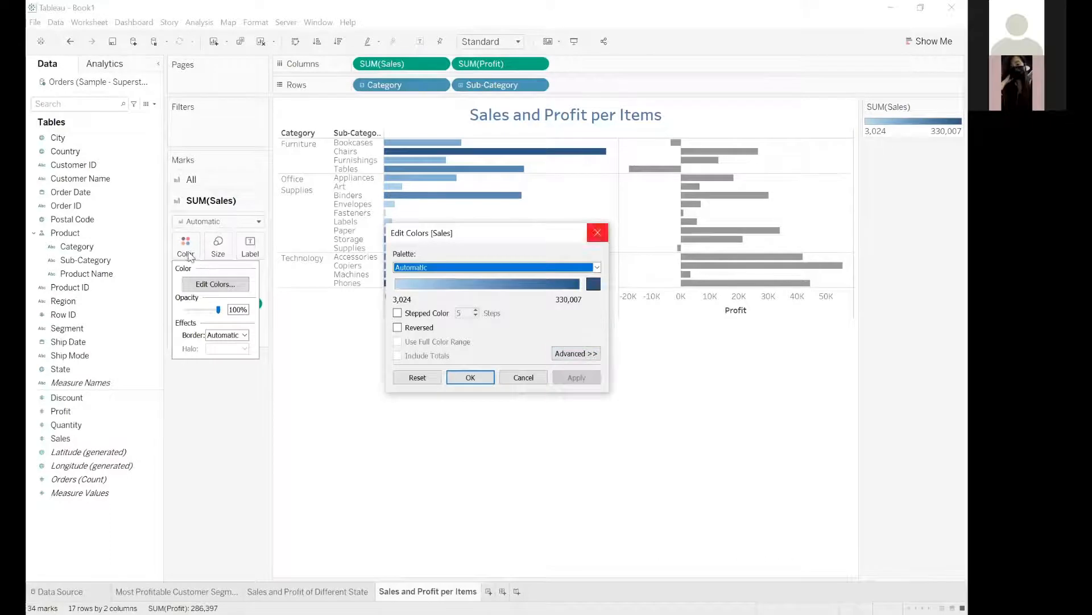
pyautogui.click(216, 284)
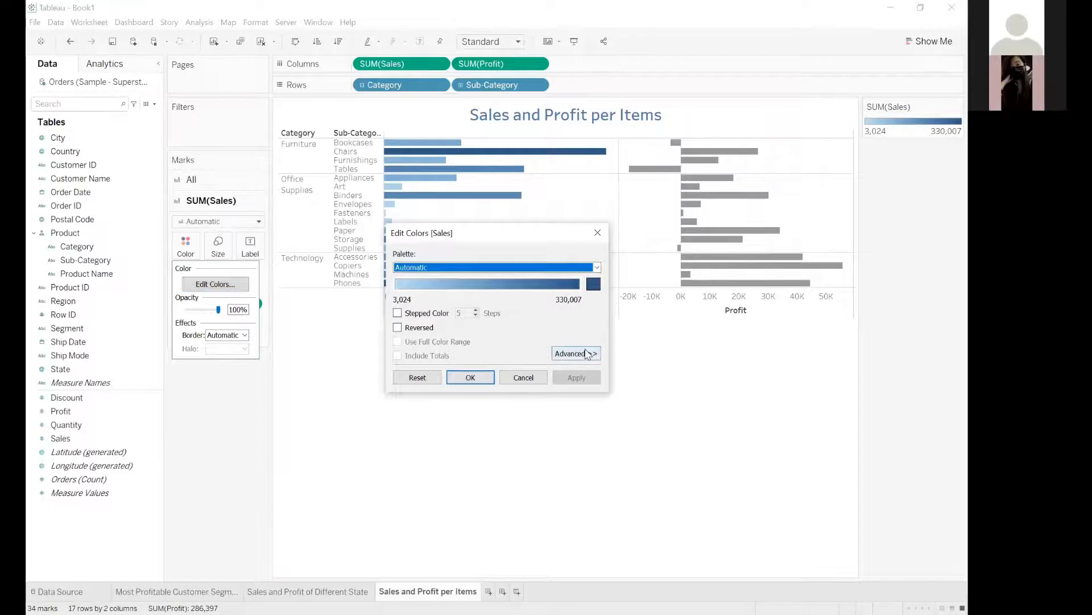
pyautogui.click(588, 354)
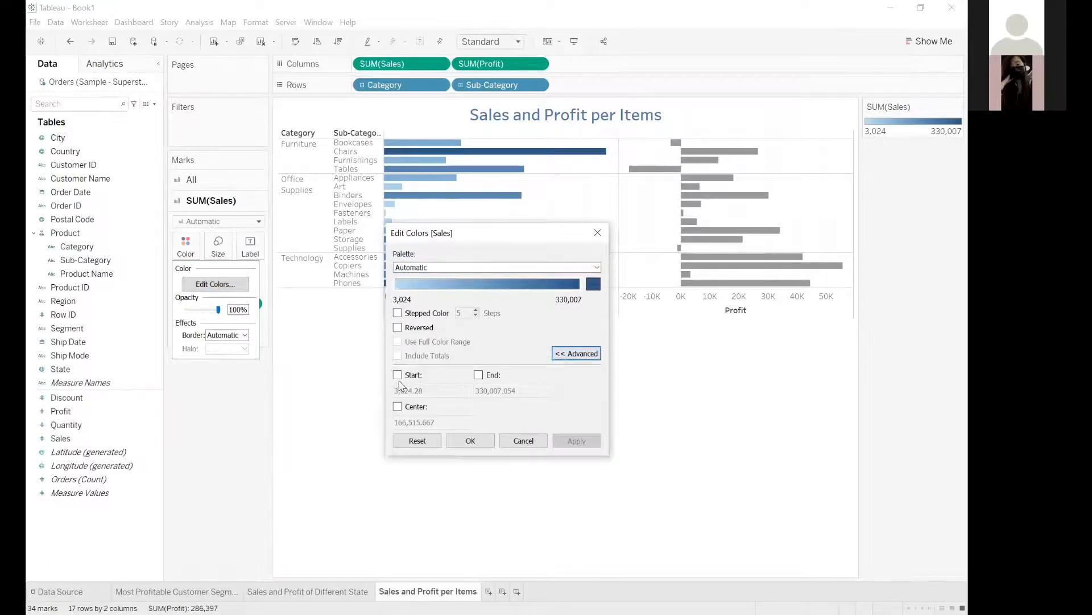
pyautogui.click(398, 406)
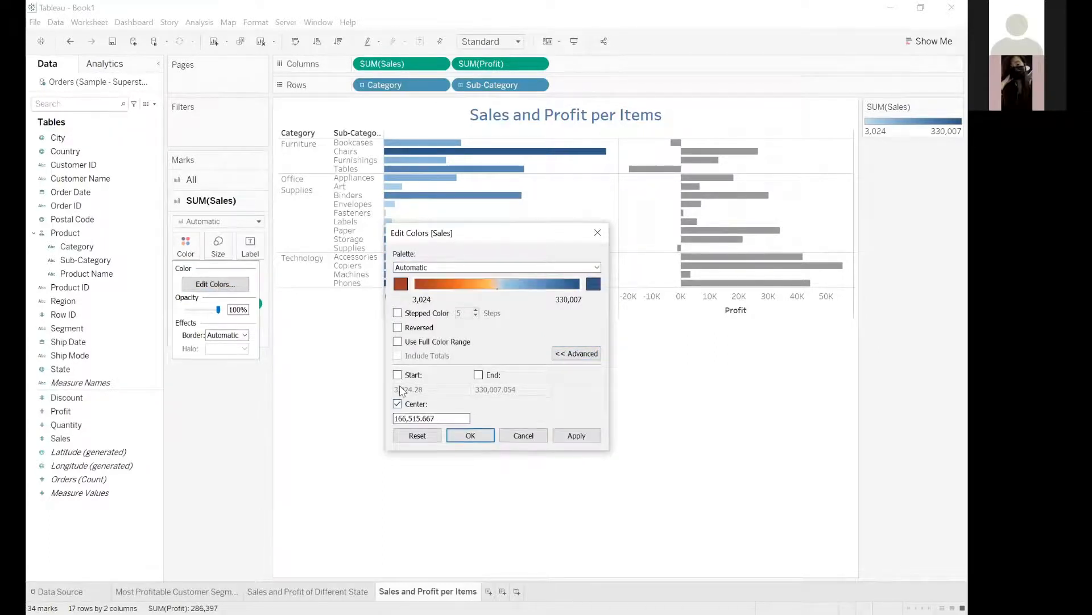
pyautogui.write('0')
pyautogui.press('Return')
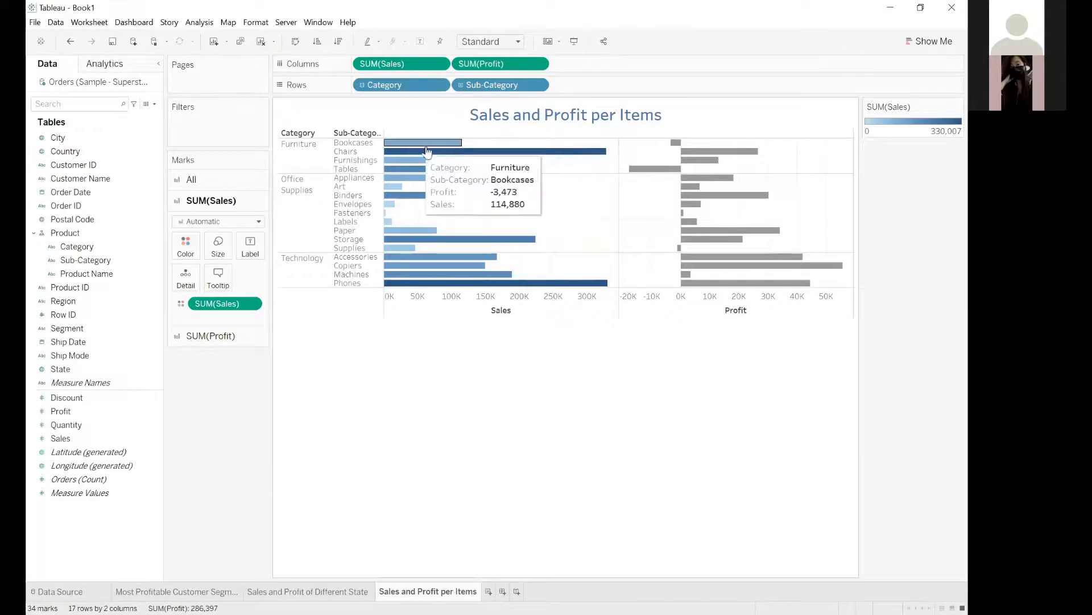
pyautogui.moveTo(470, 151)
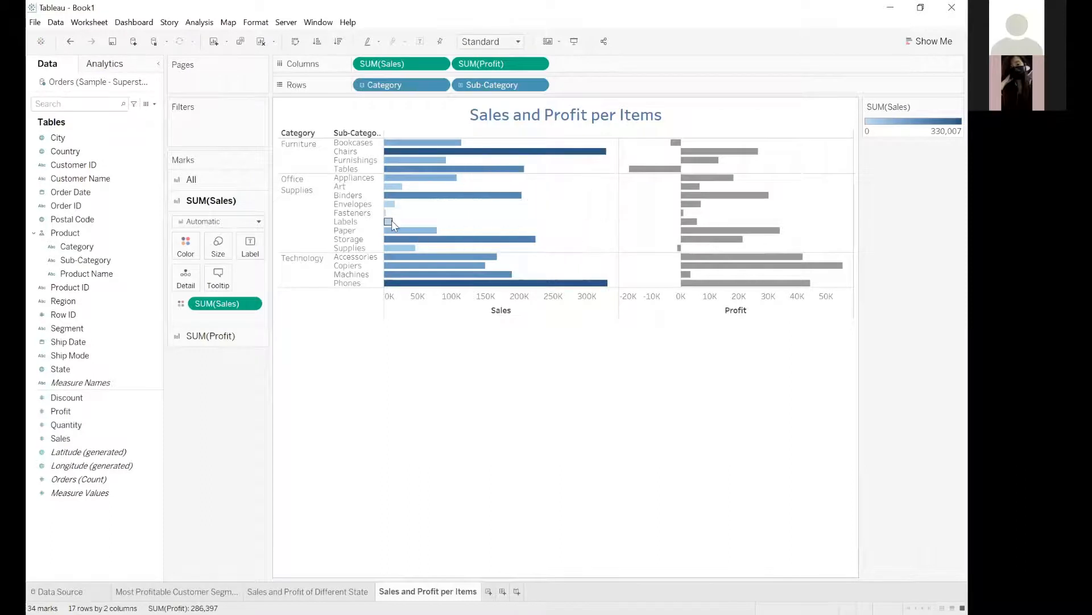
pyautogui.moveTo(386, 212)
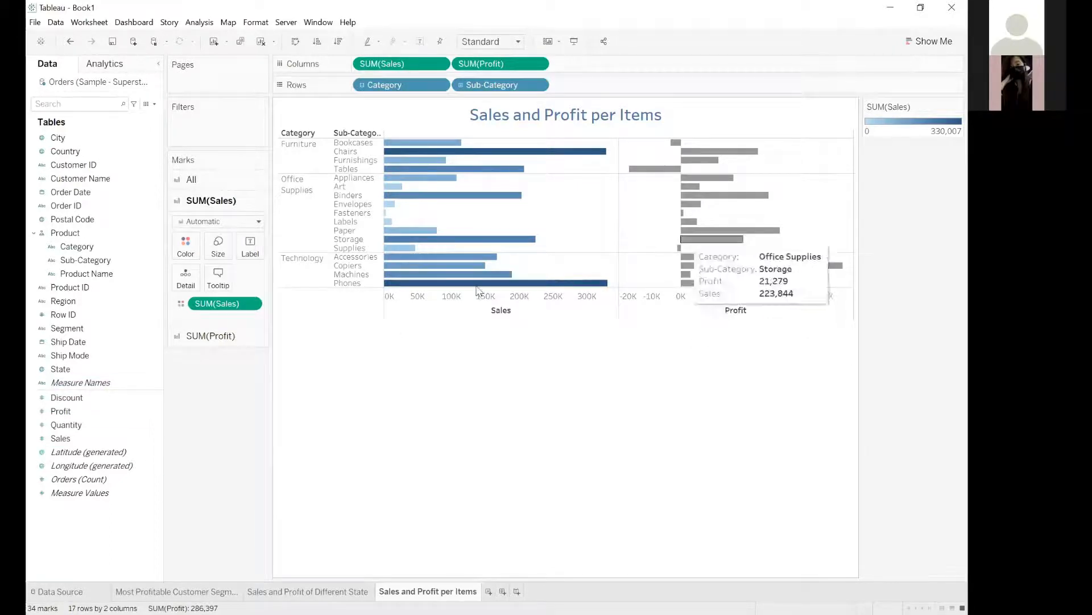
# Color only the Profit bars by the sum of Profit, using the Red-Blue-White Diverging palette.
pyautogui.click(208, 340)
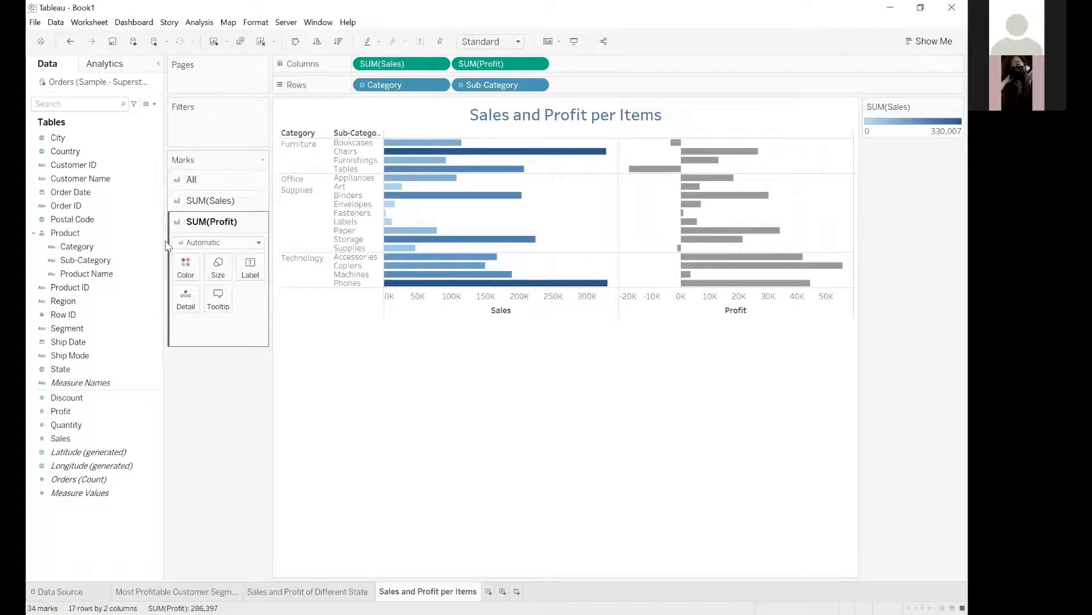
pyautogui.click(74, 412)
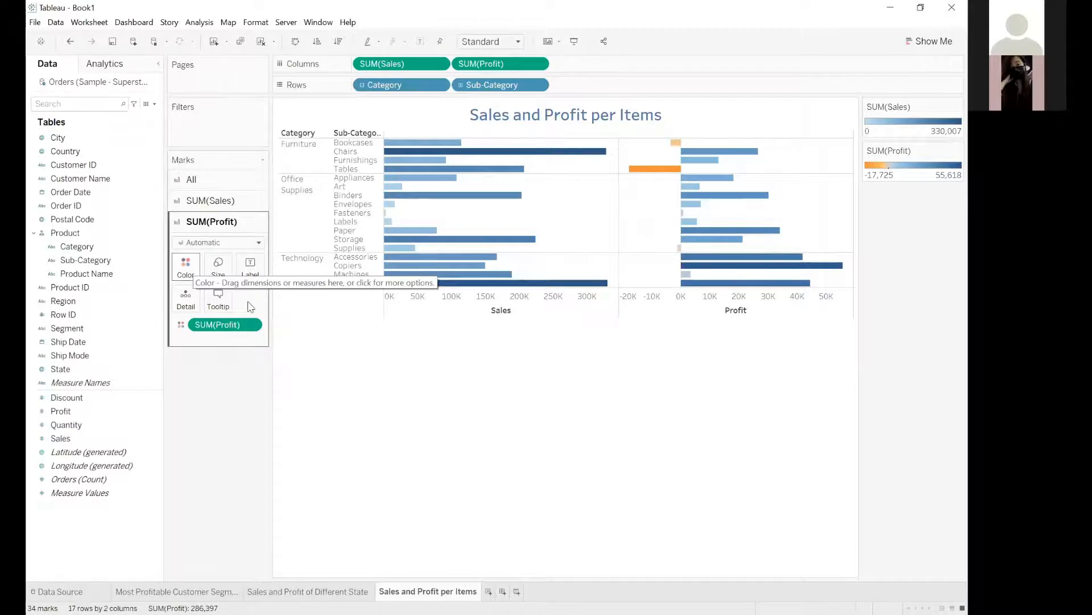
pyautogui.click(186, 266)
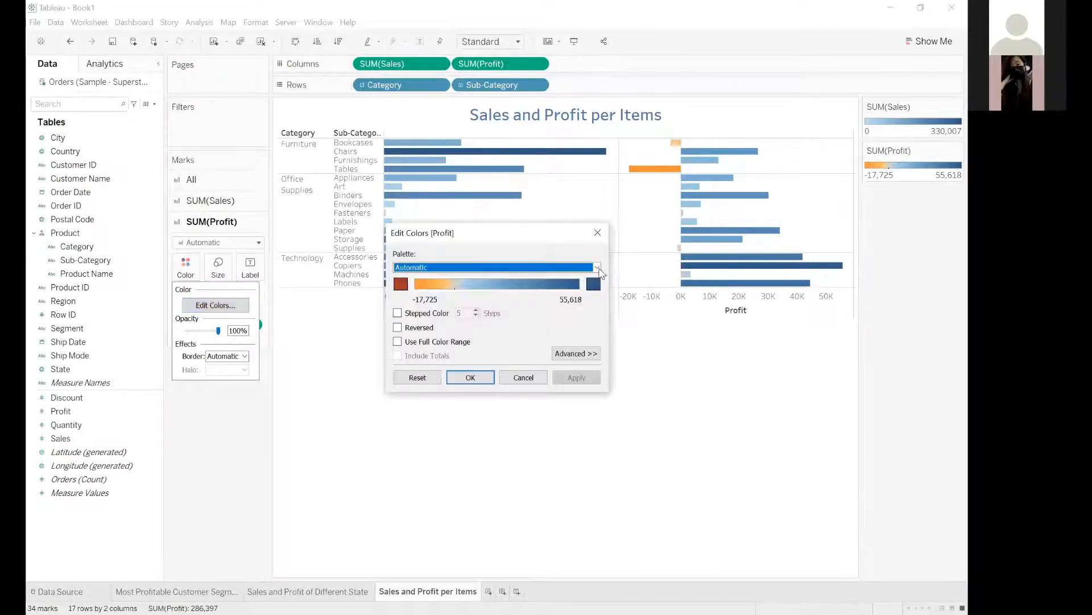
pyautogui.click(396, 269)
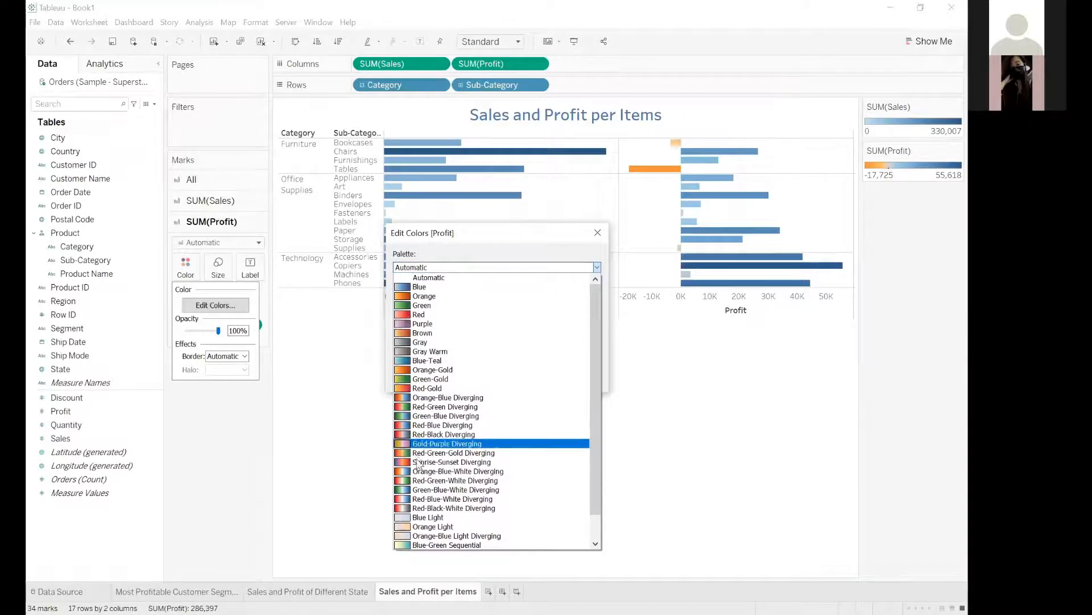
pyautogui.click(439, 499)
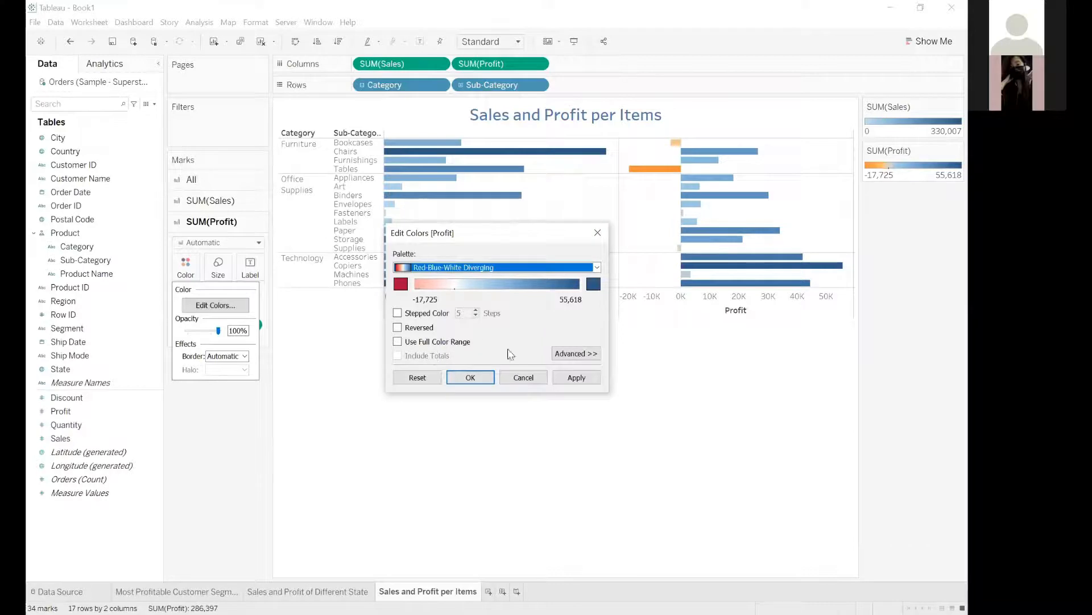
pyautogui.click(575, 354)
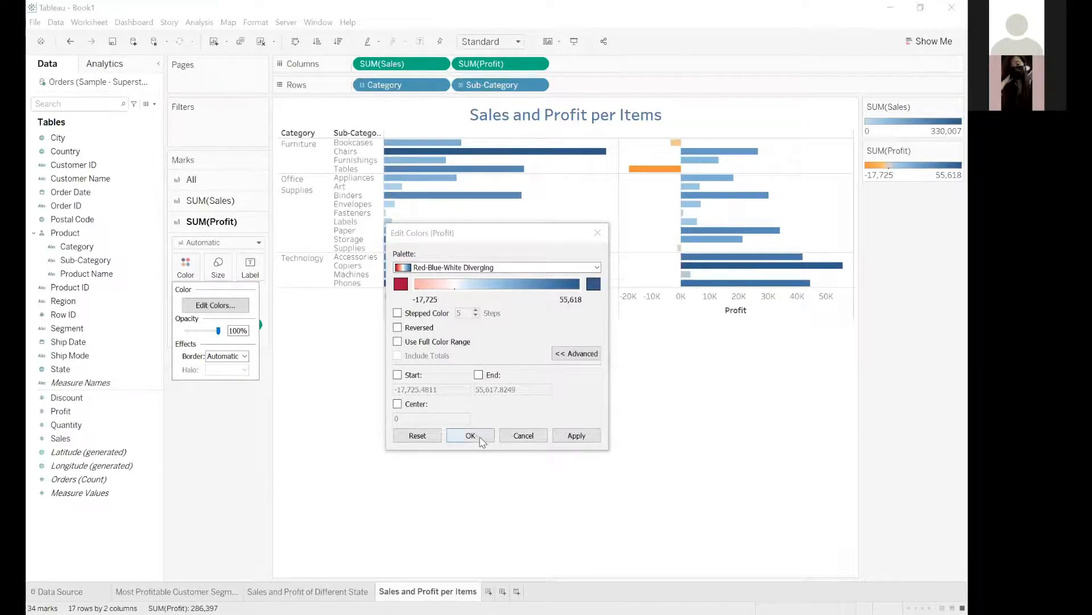
pyautogui.press('Return')
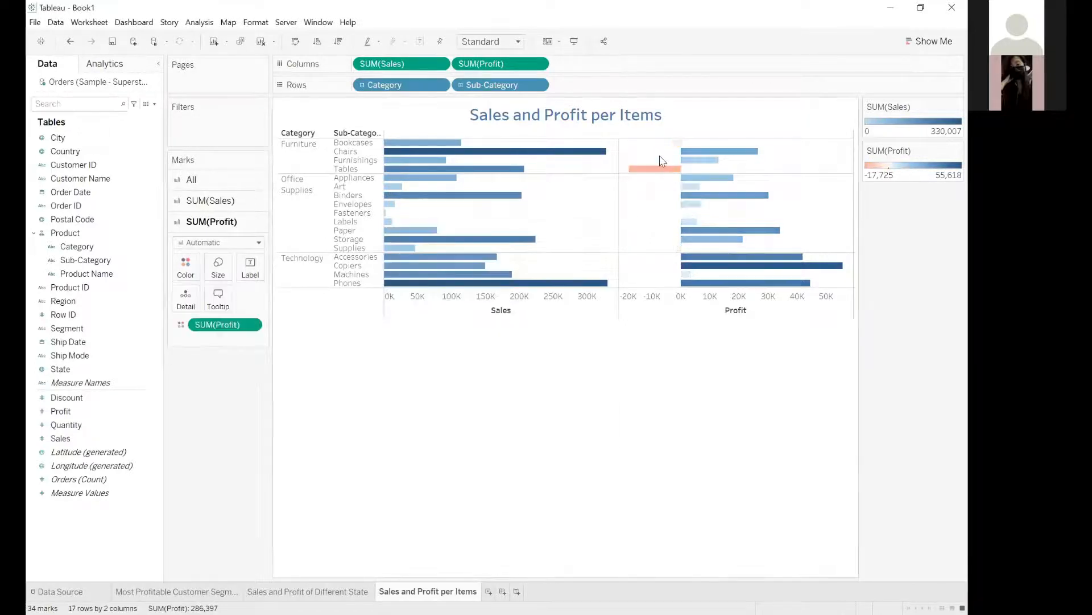
# Drill the rows down to Product Name, examine which products have negative profit, and collapse the hierarchy back to Sub-Category.
pyautogui.moveTo(700, 154)
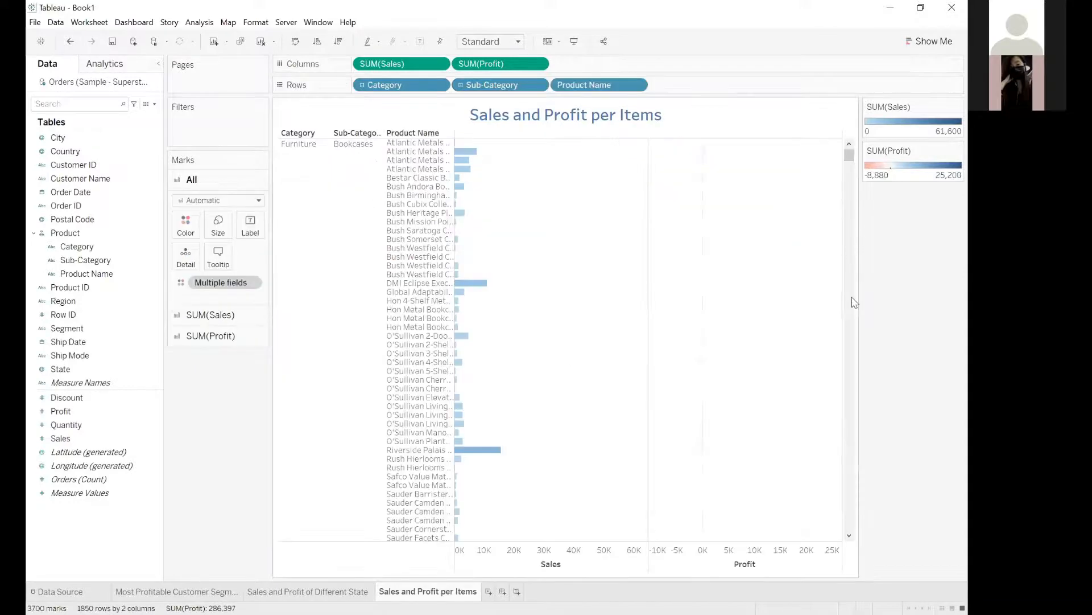
pyautogui.scroll(-10, 859, 429)
pyautogui.scroll(-20, 860, 432)
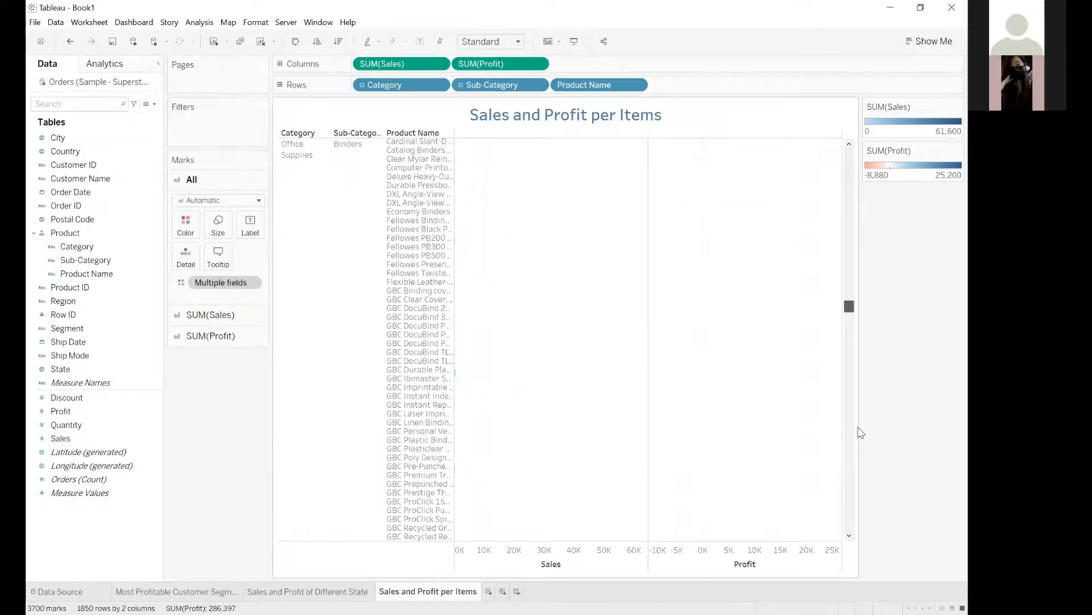
pyautogui.scroll(-2, 858, 421)
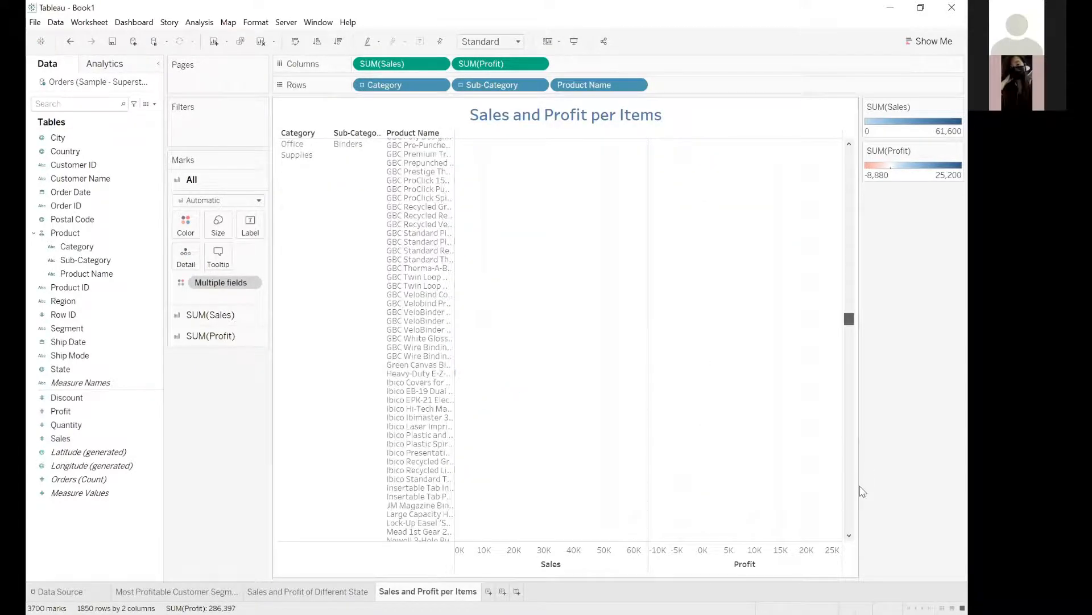
pyautogui.scroll(-10, 863, 489)
pyautogui.scroll(-20, 863, 486)
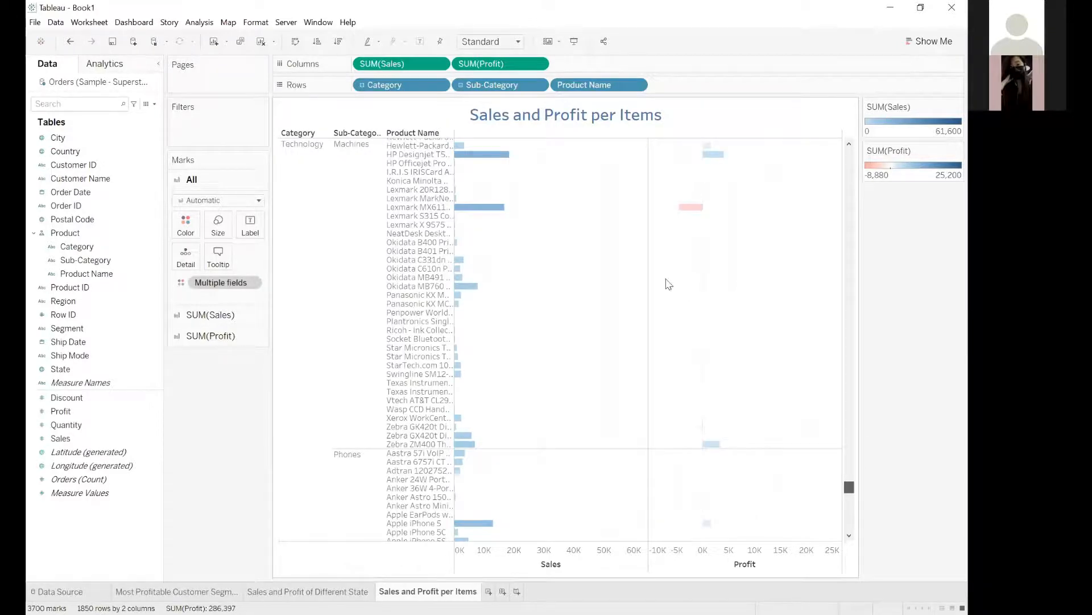
pyautogui.scroll(3, 550, 220)
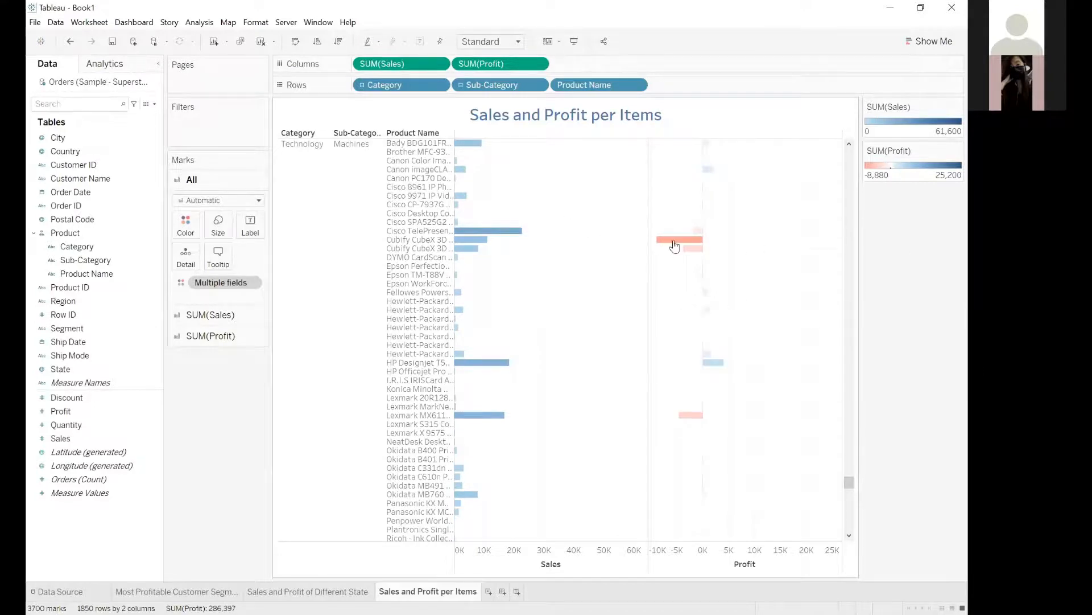
pyautogui.moveTo(673, 245)
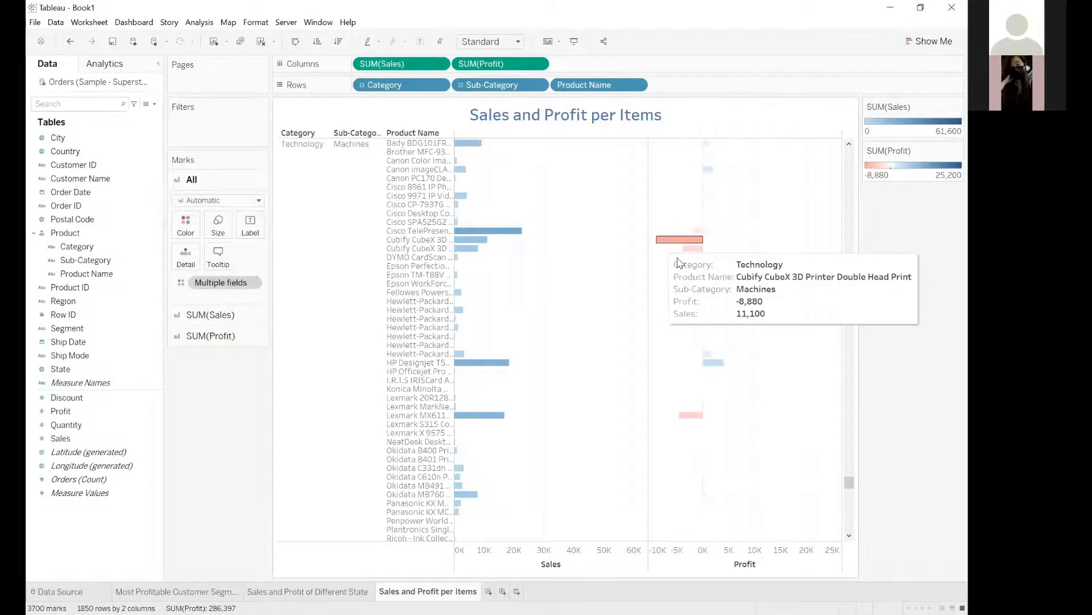
pyautogui.scroll(-5, 680, 261)
pyautogui.scroll(-2, 840, 488)
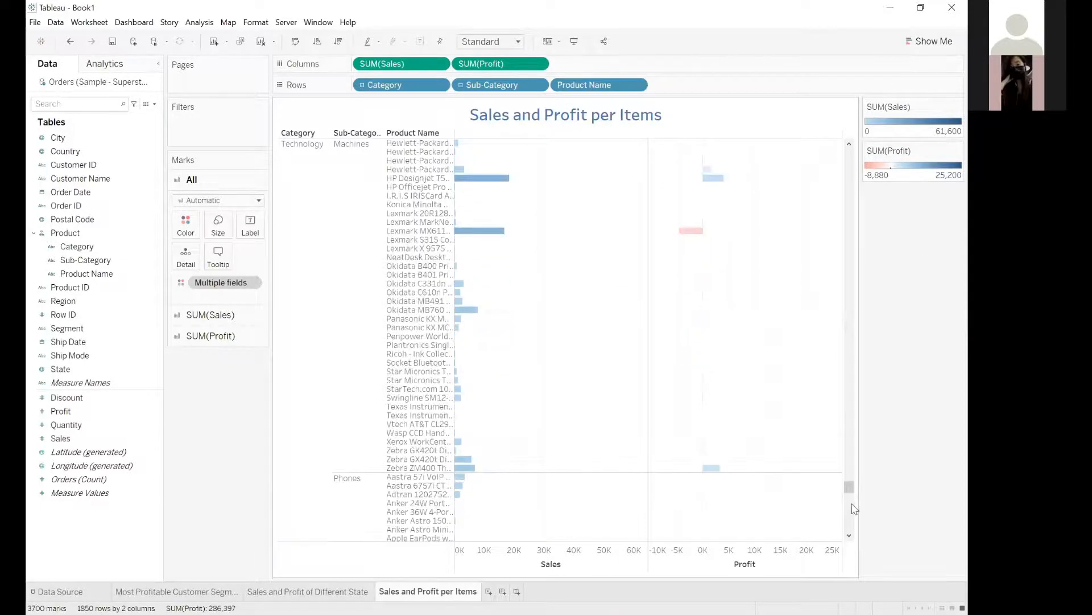
pyautogui.moveTo(851, 508); pyautogui.dragTo(851, 528)
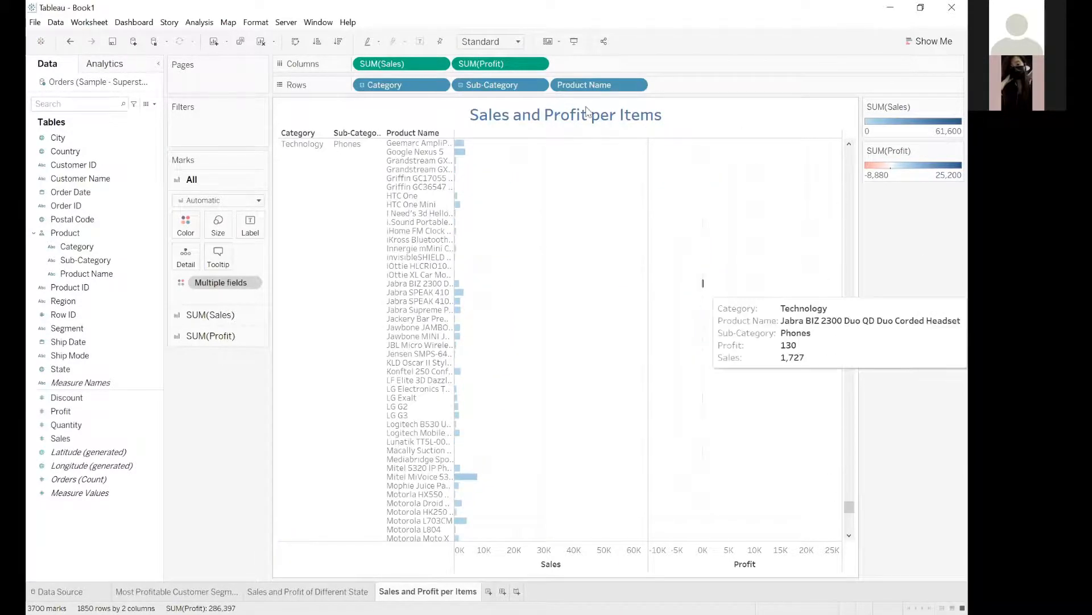
pyautogui.click(460, 85)
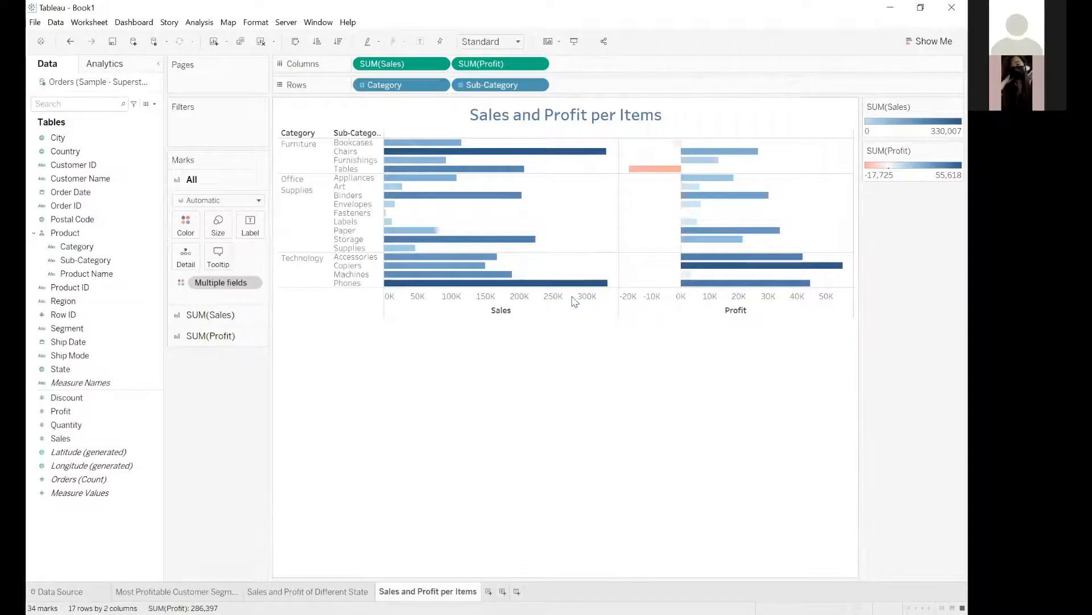
# Fit the Sales and Profit per Items chart to the entire view.
pyautogui.click(491, 41)
pyautogui.click(484, 89)
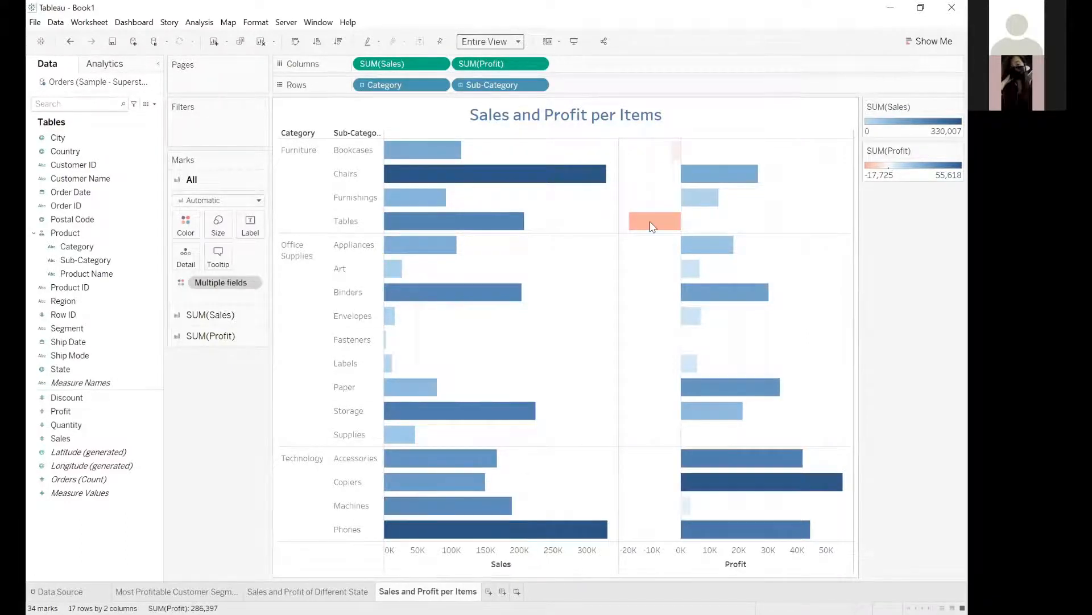
# Add a new blank worksheet and go back to the Sales and Profit per Items sheet.
pyautogui.click(494, 613)
pyautogui.hotkey('ctrl', 'm')
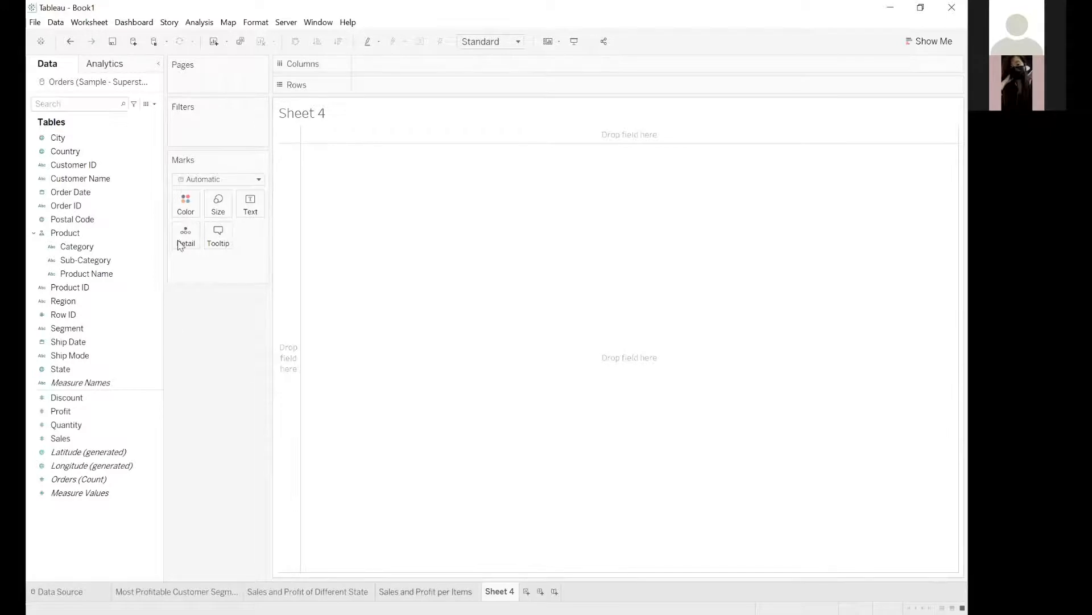
pyautogui.hotkey('ctrl', 'shift', 'Tab')
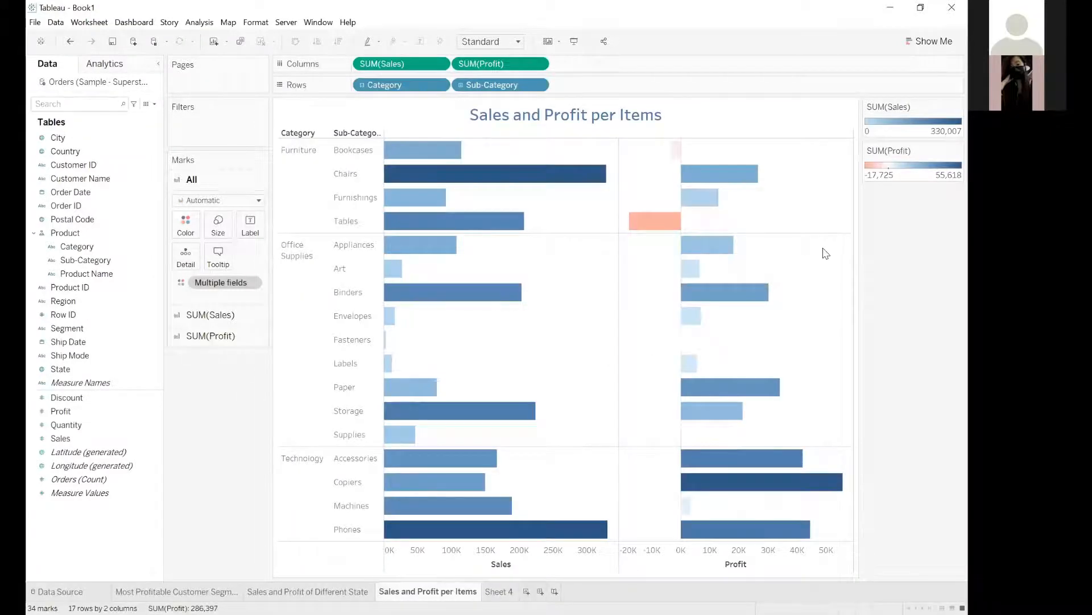
pyautogui.hotkey('alt', 'Tab')
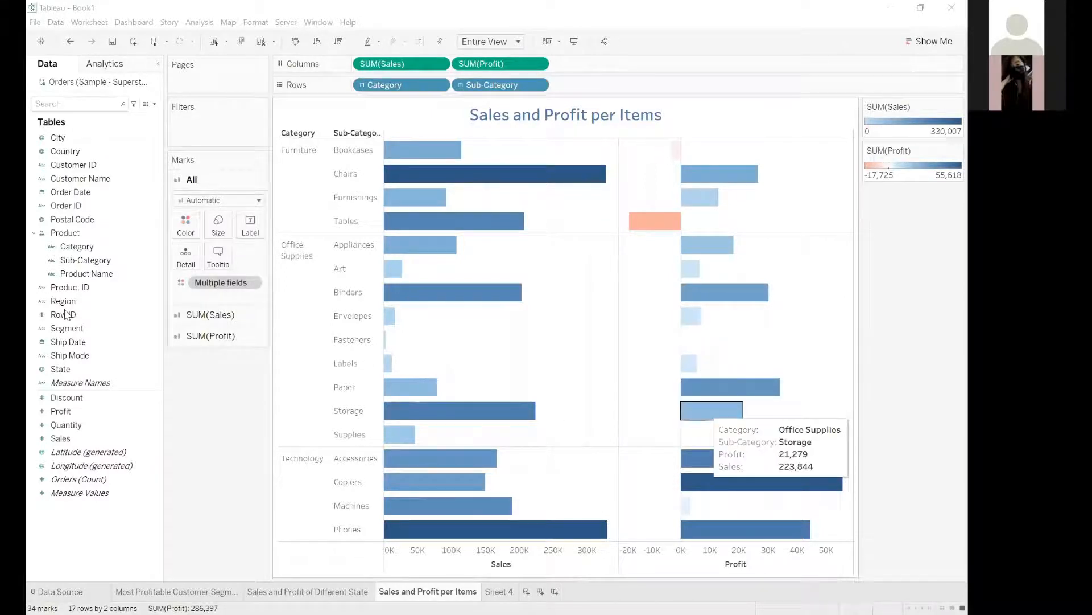
# Try replacing the Sales and Profit color scales with one uniform bar color, testing orange, red and blue.
pyautogui.click(184, 228)
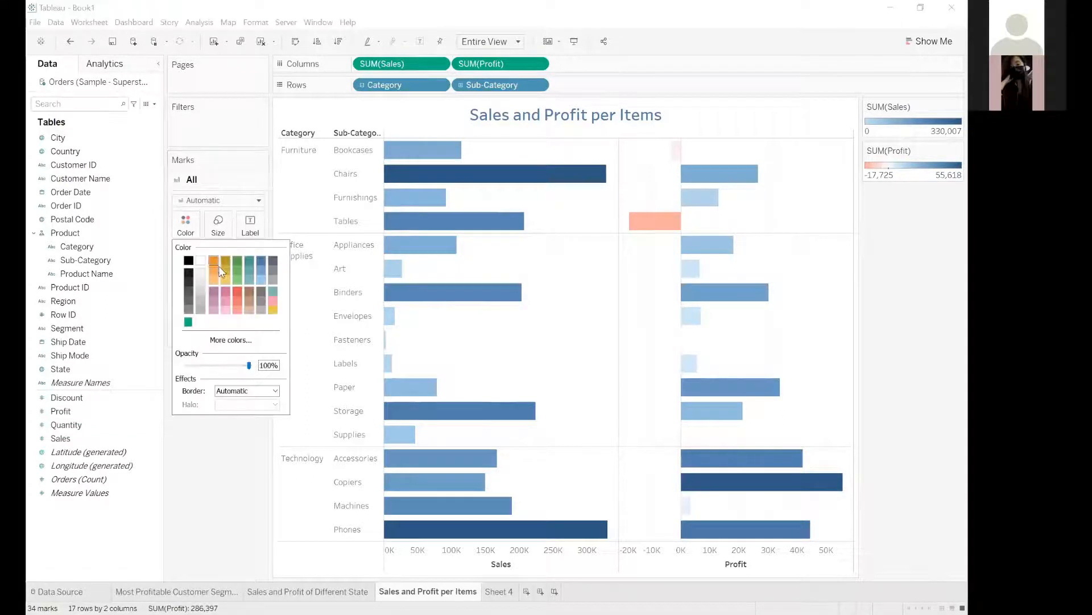
pyautogui.click(208, 312)
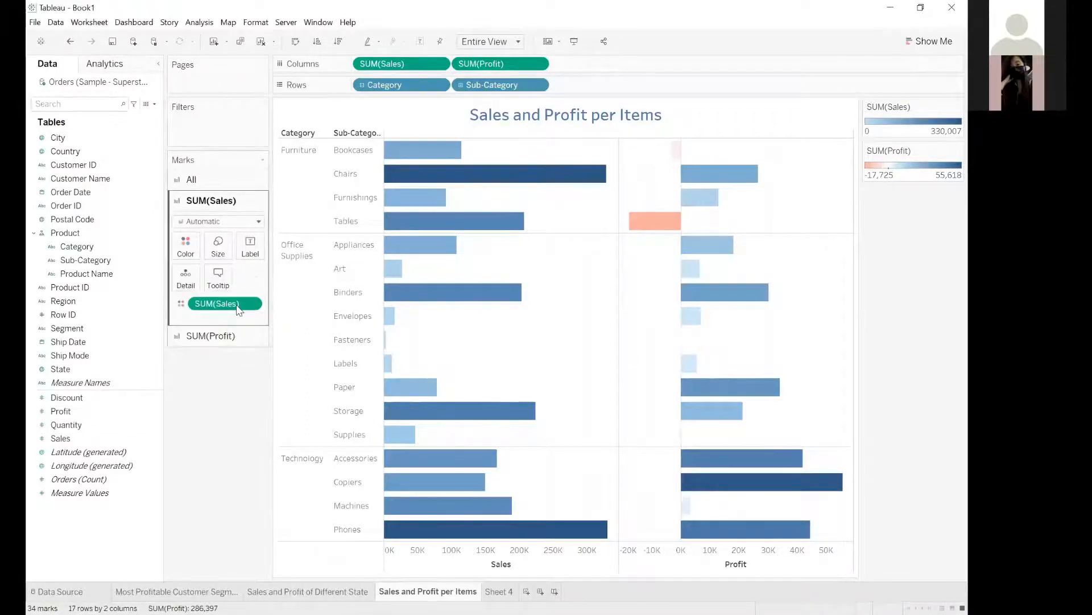
pyautogui.click(226, 336)
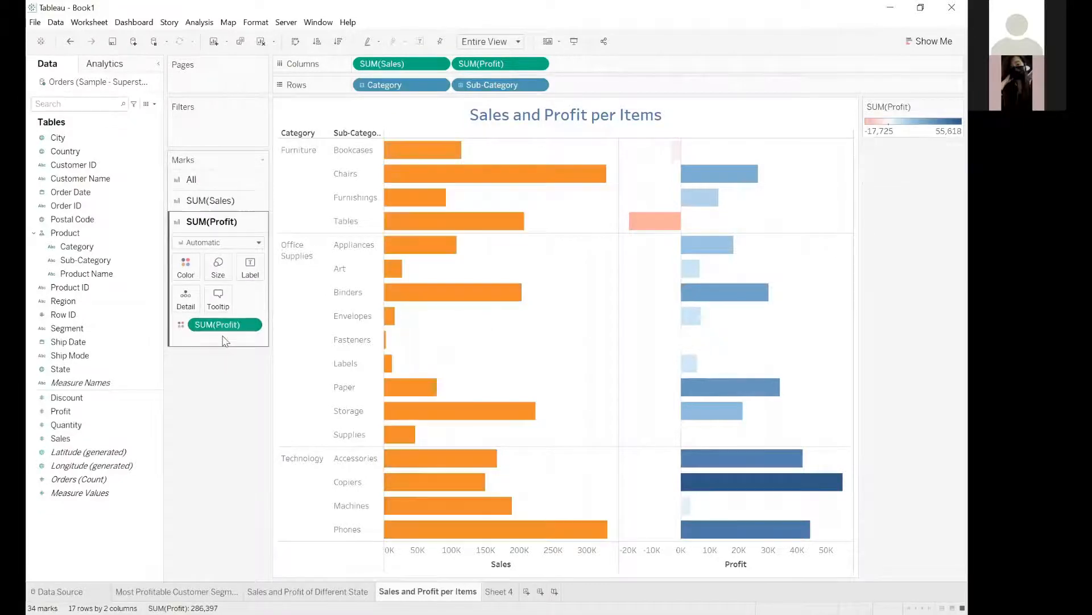
pyautogui.click(199, 184)
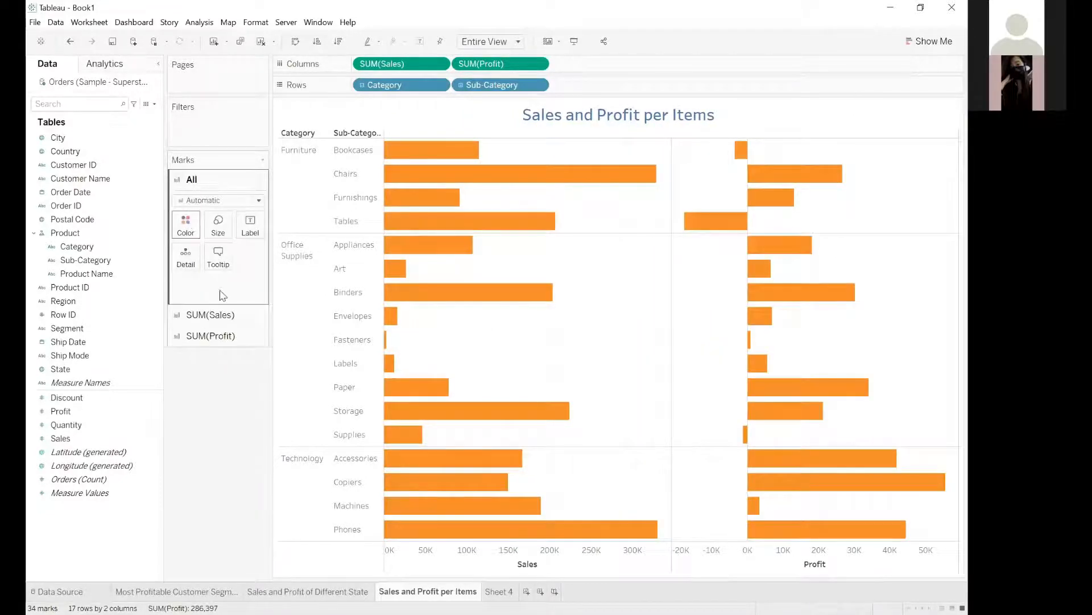
pyautogui.click(186, 225)
pyautogui.click(238, 292)
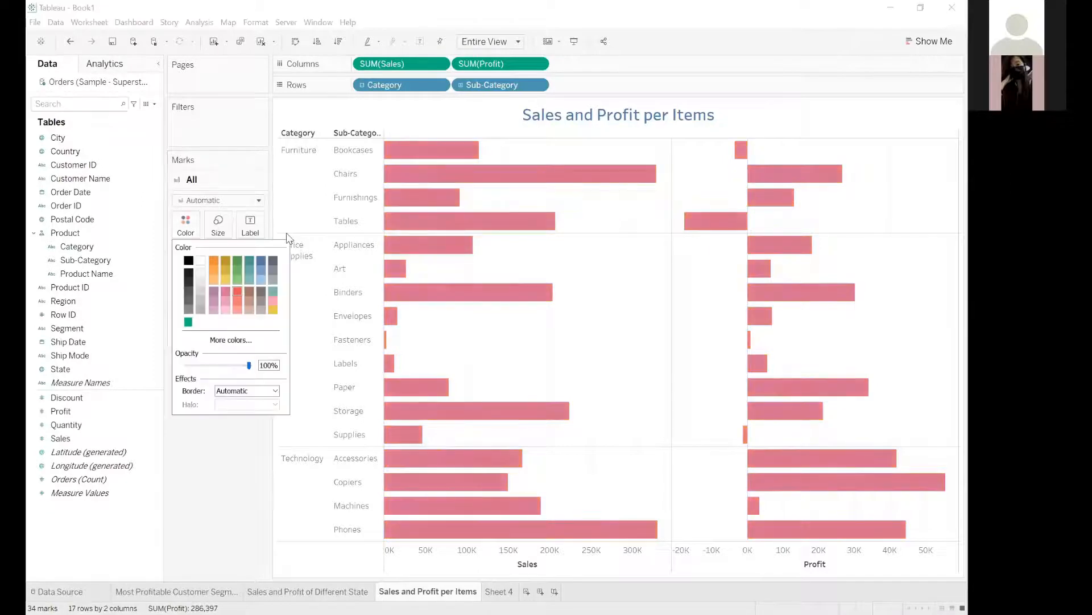
pyautogui.click(260, 259)
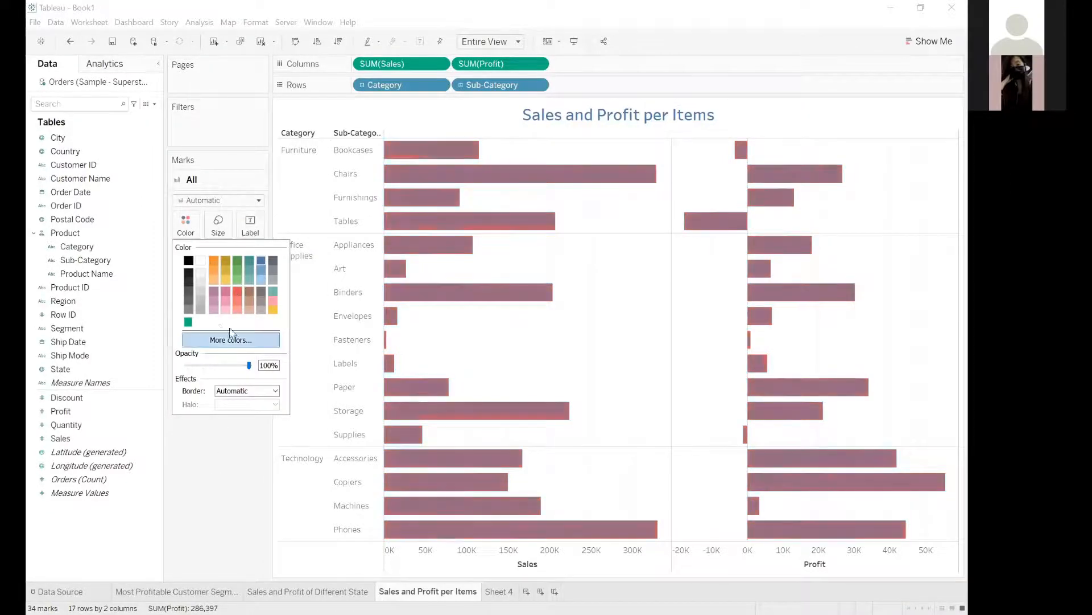
pyautogui.press('Escape')
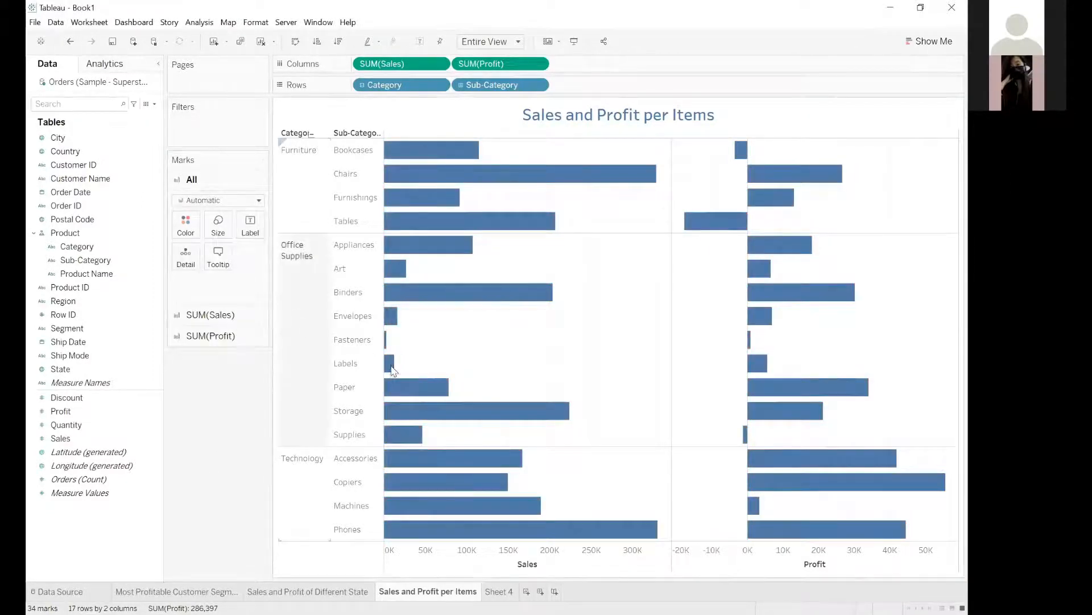
pyautogui.click(197, 318)
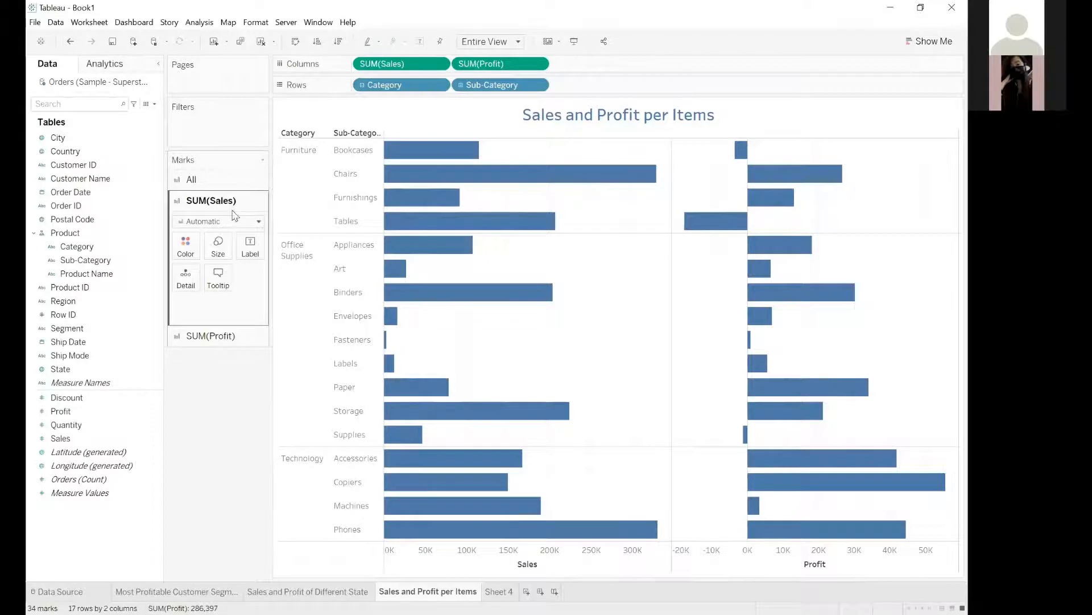
pyautogui.click(249, 335)
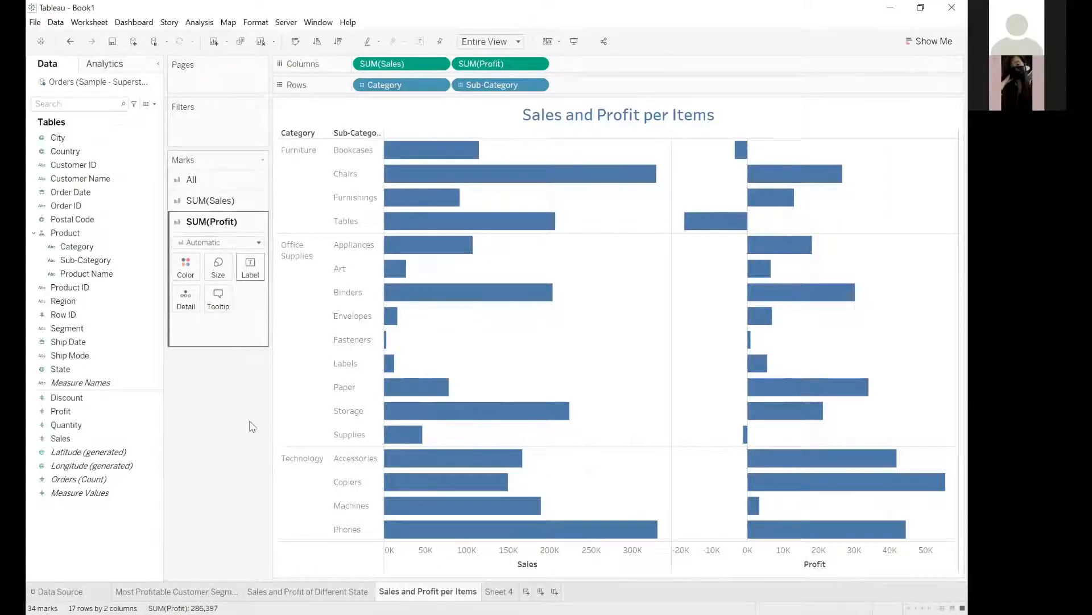
# Undo the uniform color changes to restore the Sales and Profit color scales, and check the bars.
pyautogui.hotkey('ctrl', 'z')
pyautogui.hotkey('ctrl', 'z')
pyautogui.hotkey('ctrl', 'z')
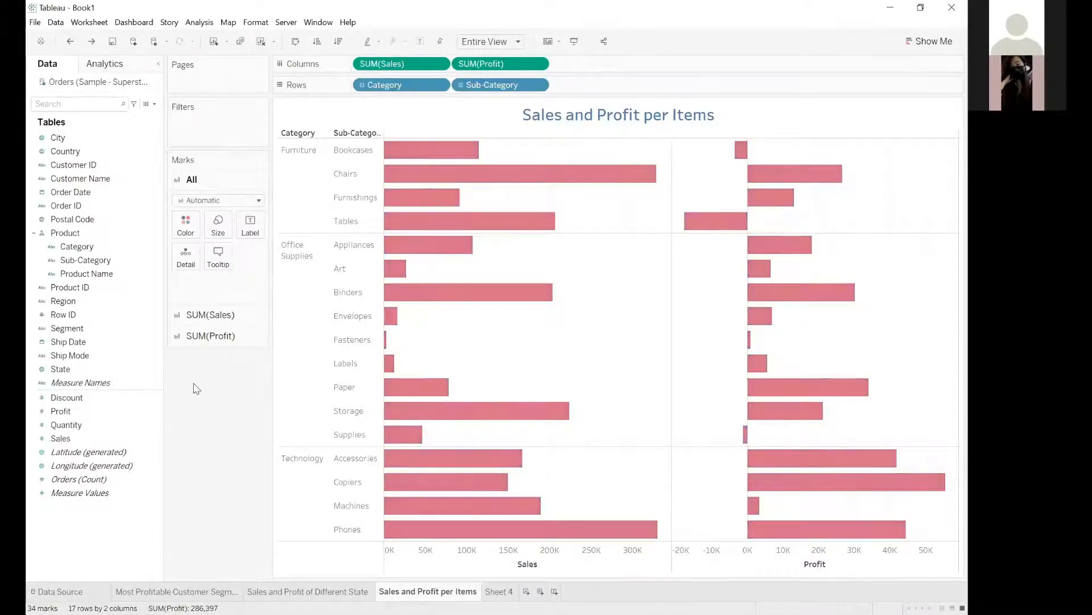
pyautogui.hotkey('ctrl', 'y')
pyautogui.hotkey('ctrl', 'y')
pyautogui.hotkey('ctrl', 'y')
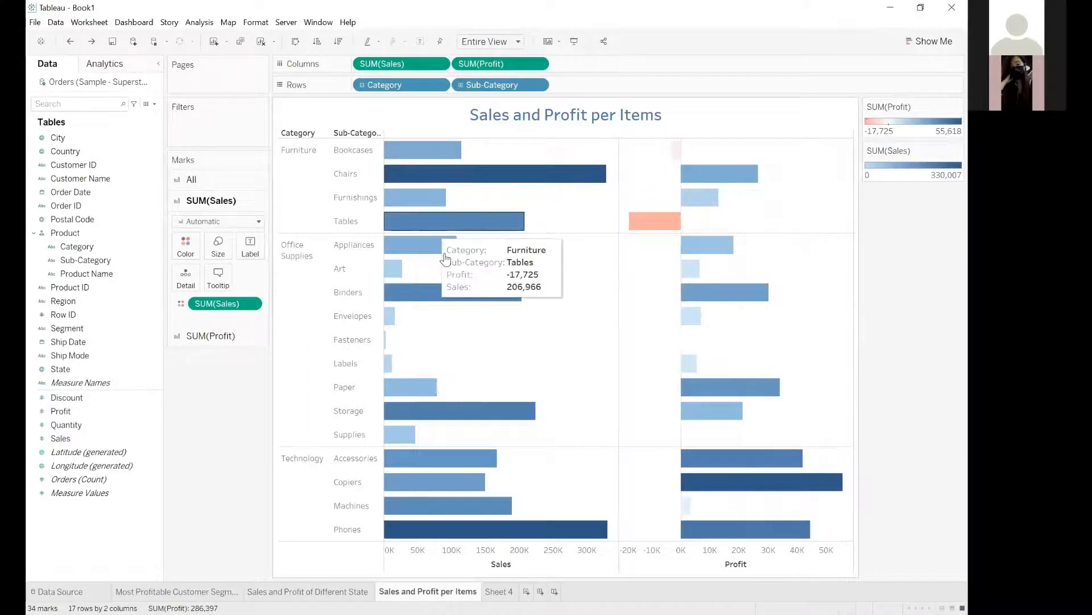
pyautogui.moveTo(411, 255)
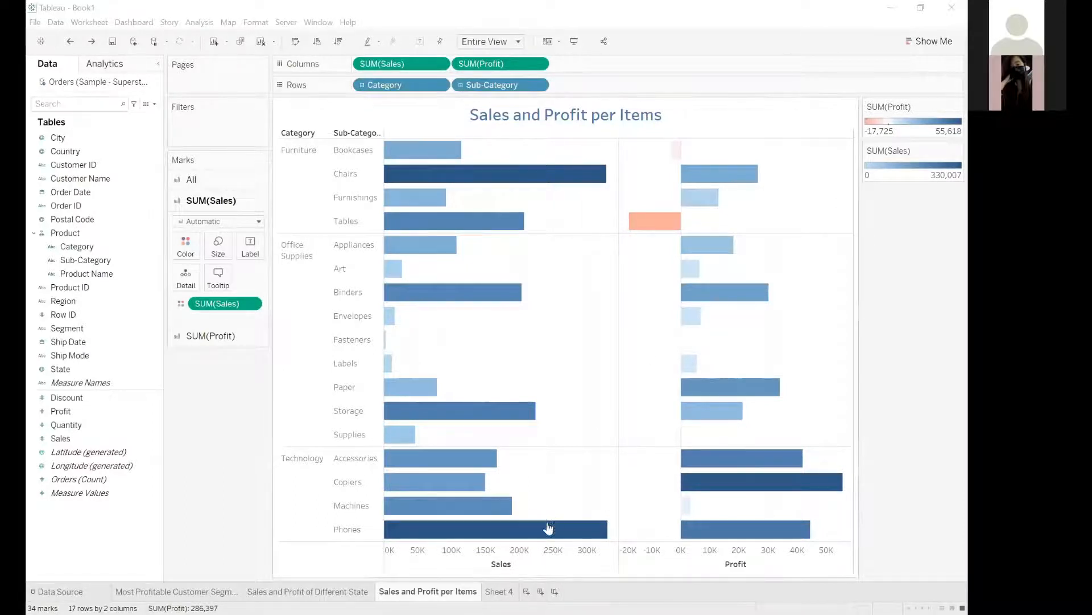
pyautogui.moveTo(524, 535)
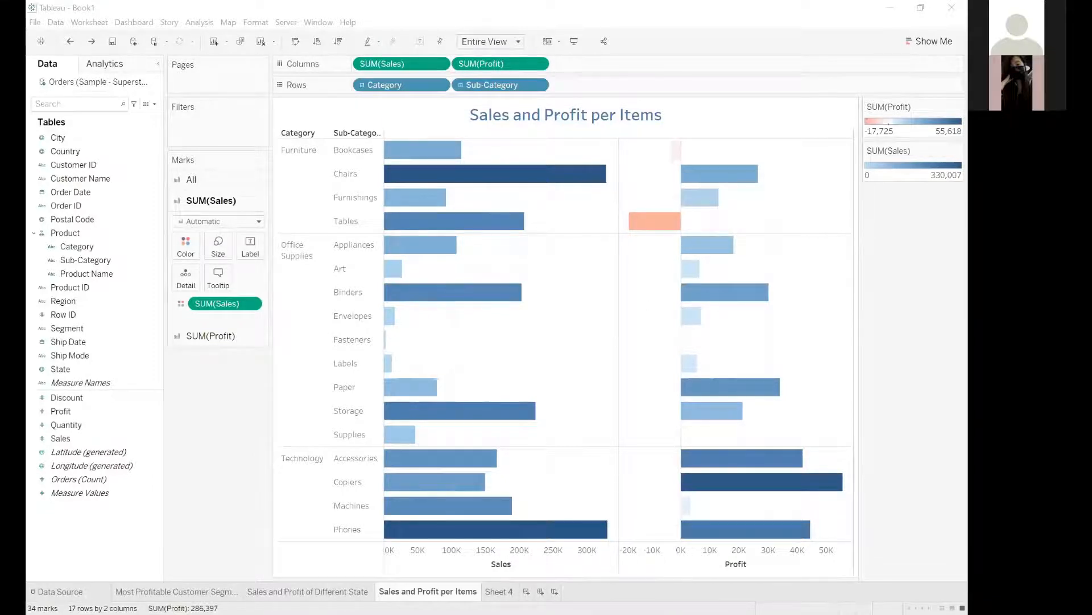
# Rename Sheet 4 as "Correlation between Sales and Discount of Items in Each Region".
pyautogui.doubleClick(499, 591)
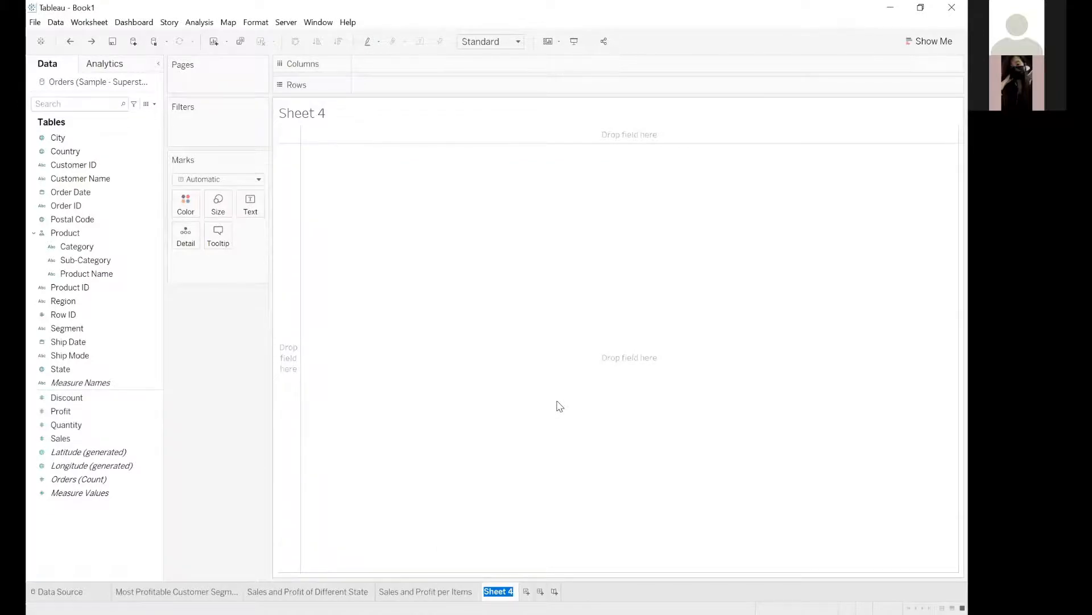
pyautogui.write('Correlation bet')
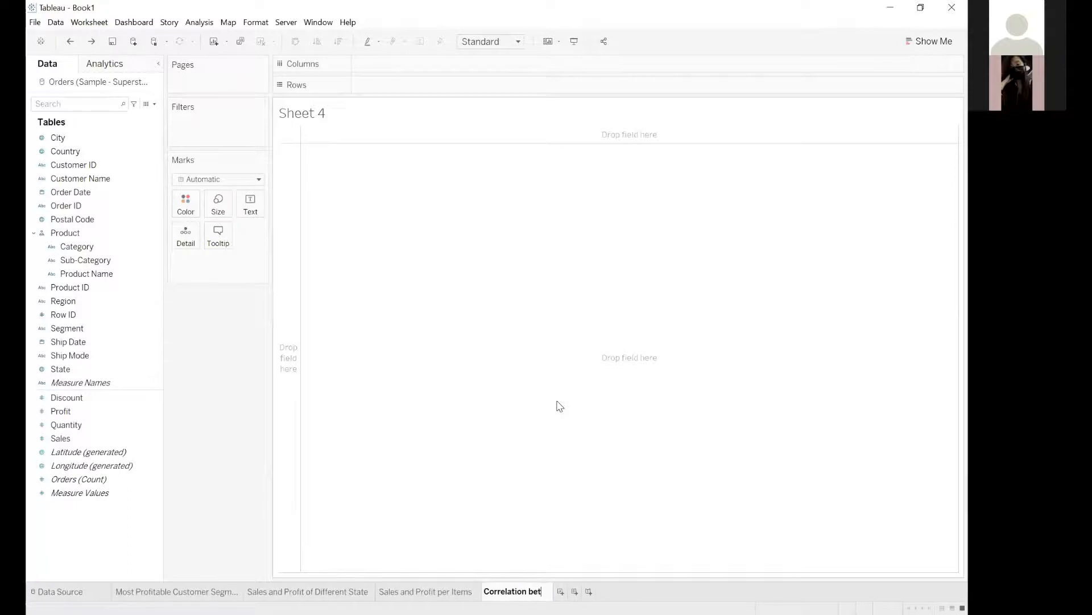
pyautogui.write('ween S')
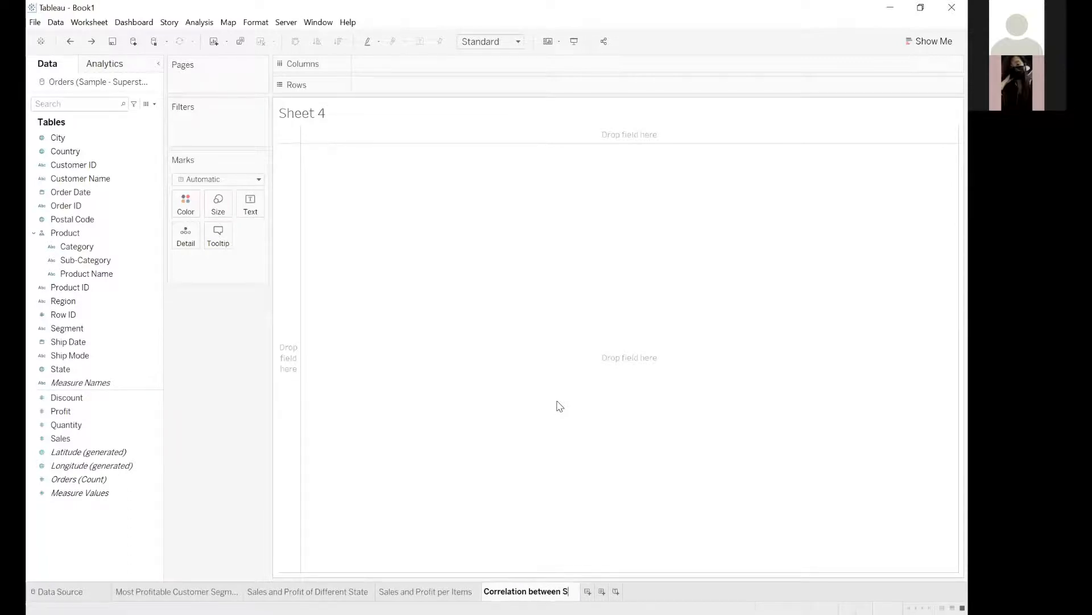
pyautogui.write('ales and Di')
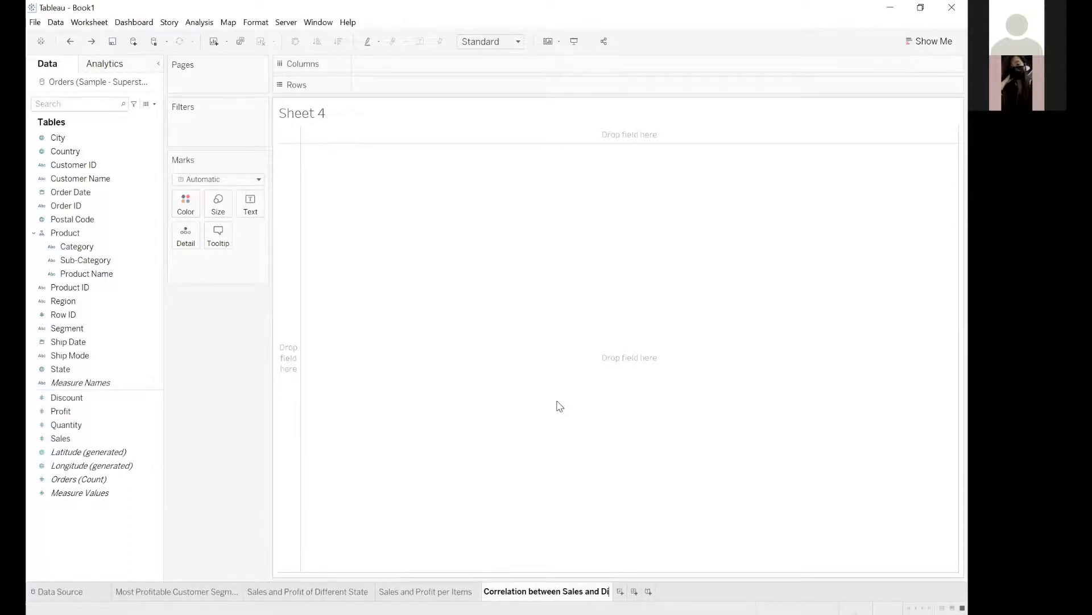
pyautogui.write('scountof')
pyautogui.press('BackSpace')
pyautogui.press('BackSpace')
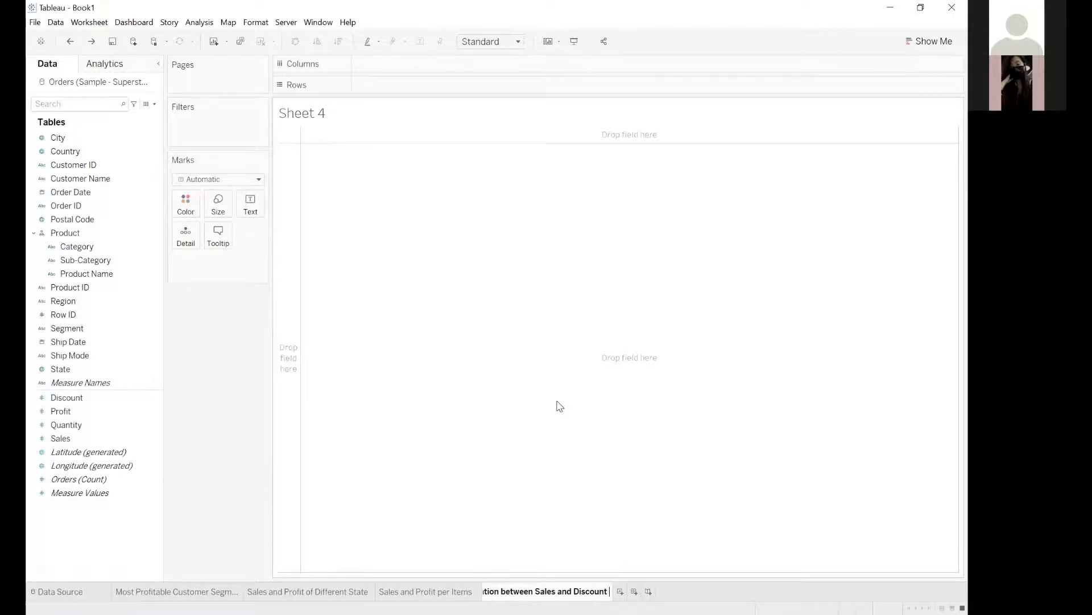
pyautogui.write('of Items in Each Re')
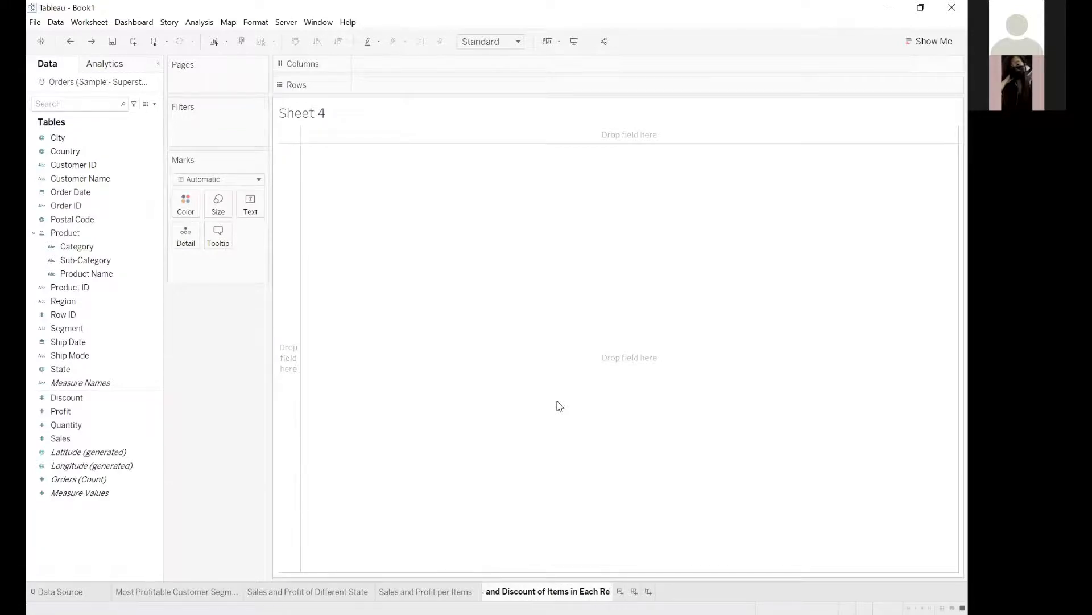
pyautogui.write('gion')
pyautogui.press('Return')
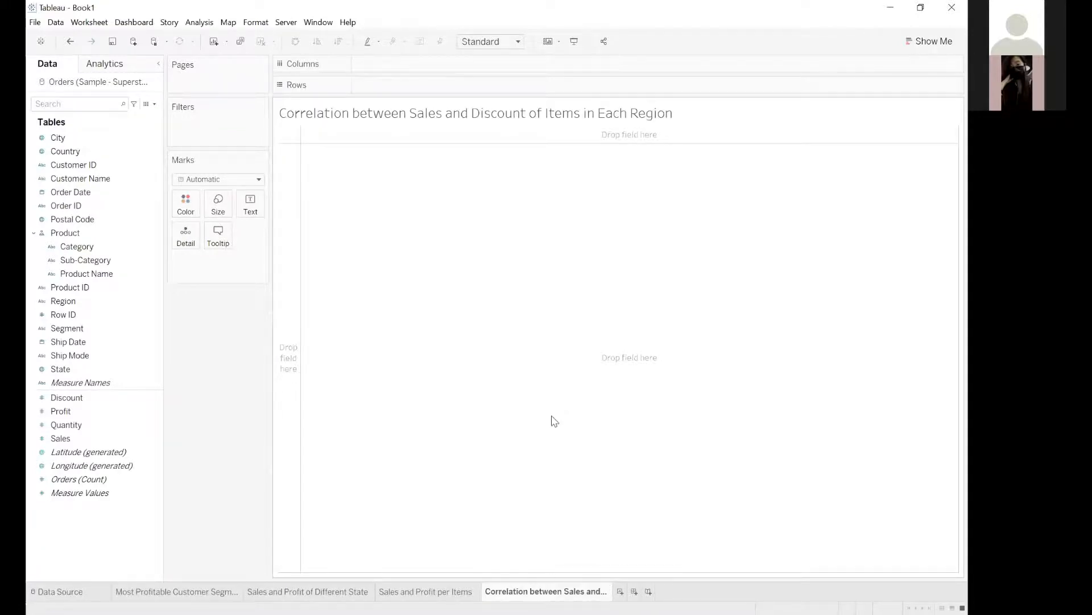
# Replace the title's sheet-name placeholder with the text "Correlation between Sales and Discount of Category in Each Region".
pyautogui.doubleClick(551, 594)
pyautogui.hotkey('ctrl', 'c')
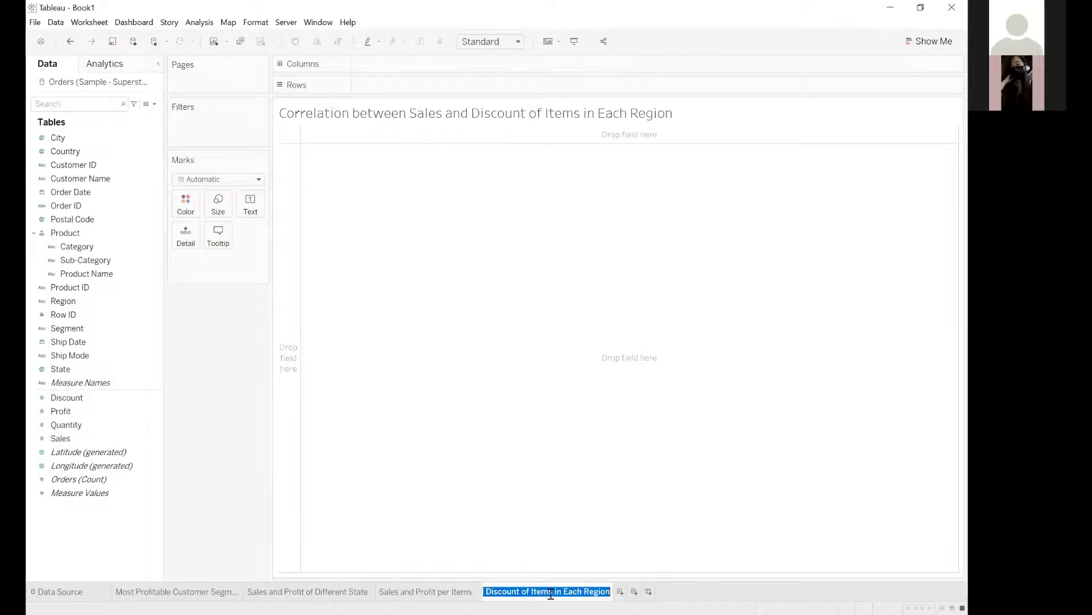
pyautogui.click(482, 407)
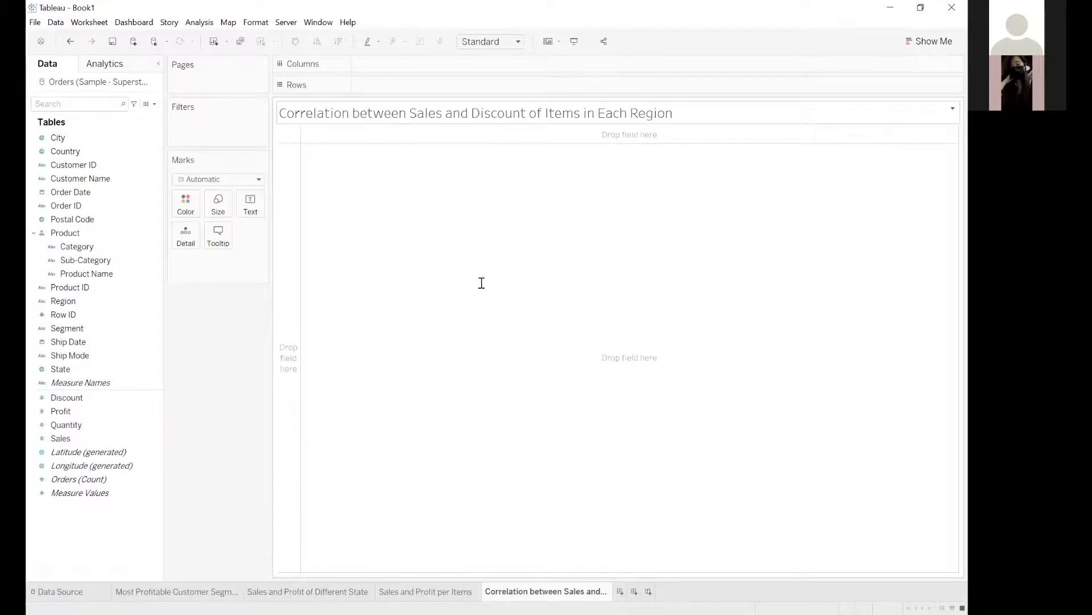
pyautogui.doubleClick(424, 275)
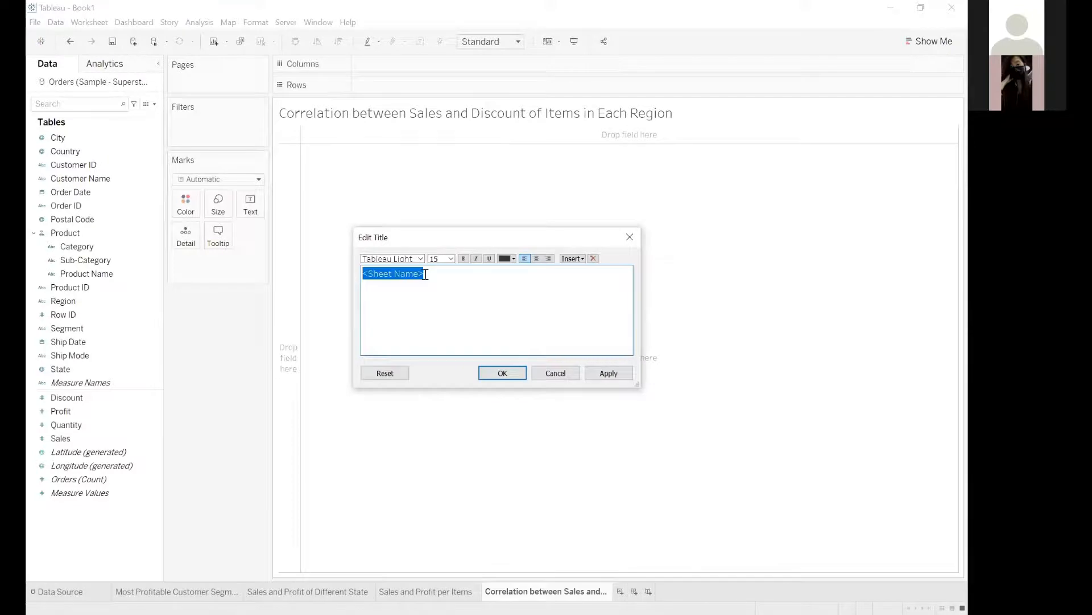
pyautogui.hotkey('ctrl', 'v')
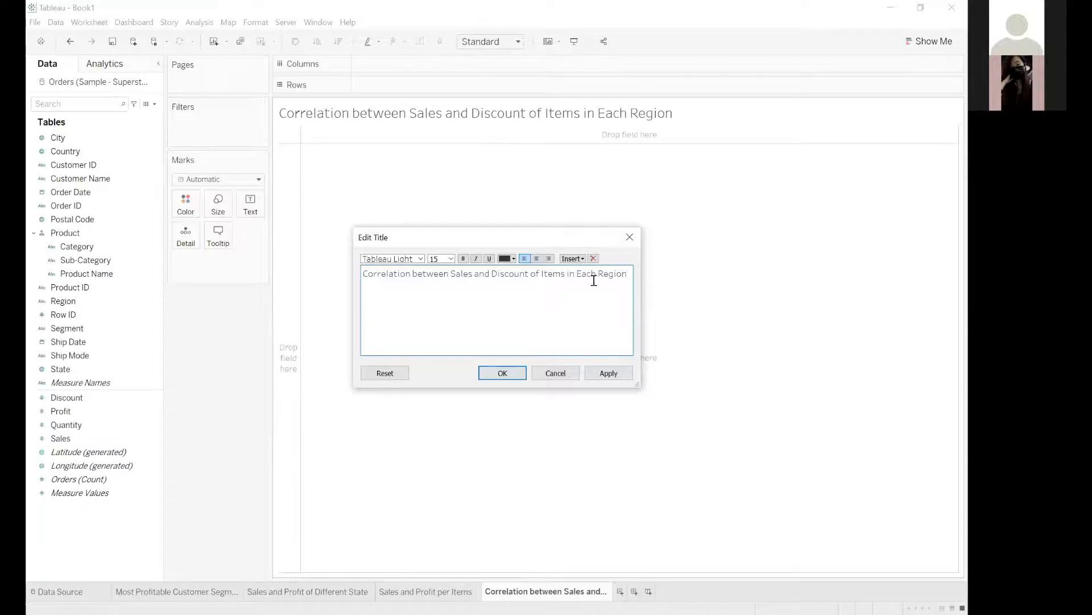
pyautogui.doubleClick(554, 274)
pyautogui.write('Category')
pyautogui.click(503, 373)
# Format the correlation sheet's title as size 18, bold, blue and centered.
pyautogui.doubleClick(495, 110)
pyautogui.click(451, 259)
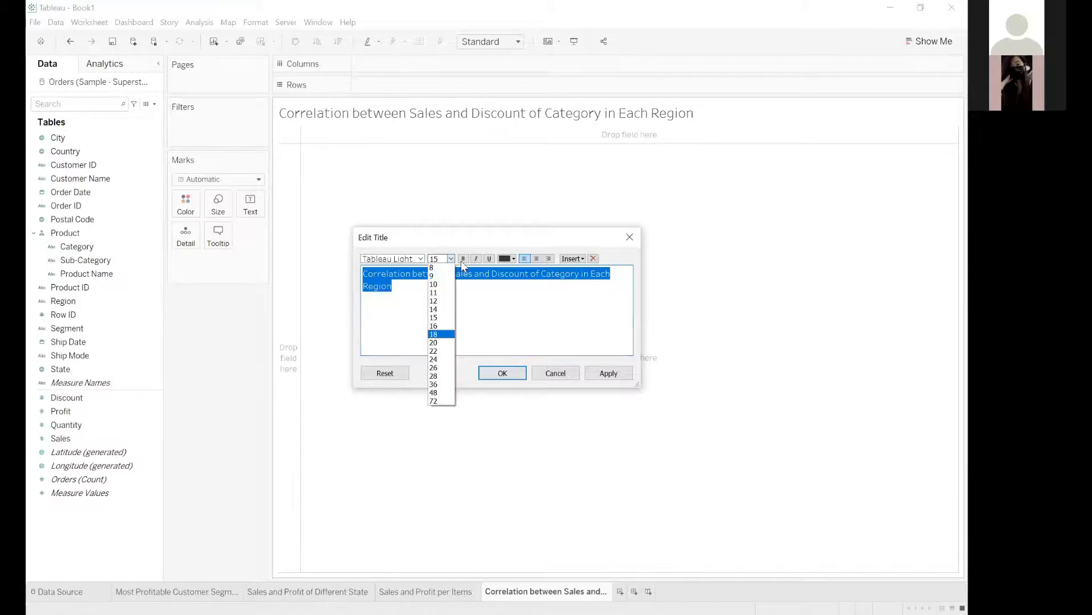
pyautogui.click(434, 334)
pyautogui.click(463, 258)
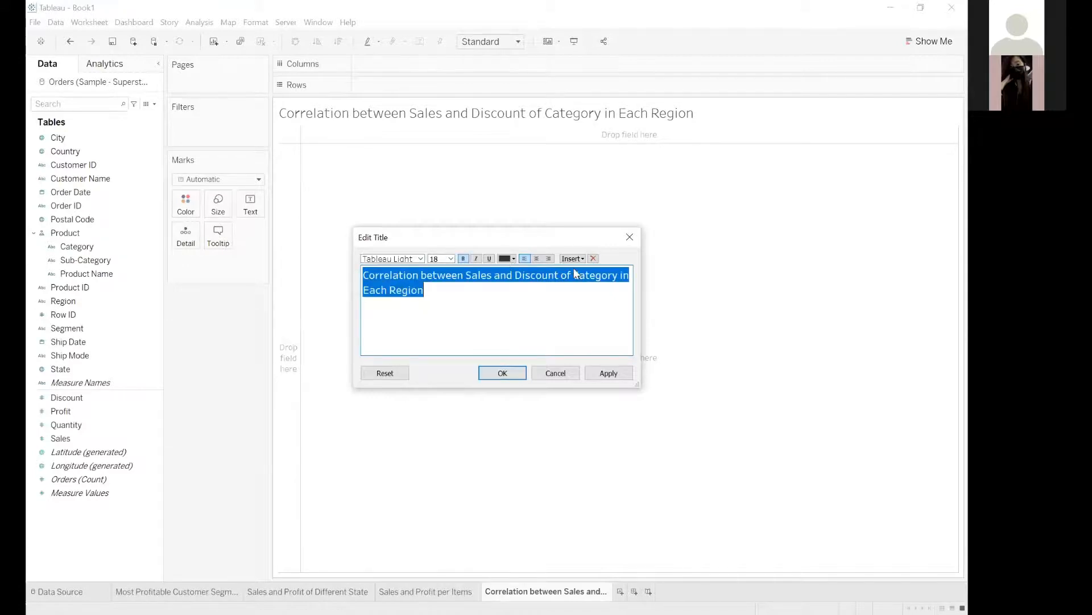
pyautogui.click(514, 258)
pyautogui.click(513, 272)
pyautogui.click(536, 258)
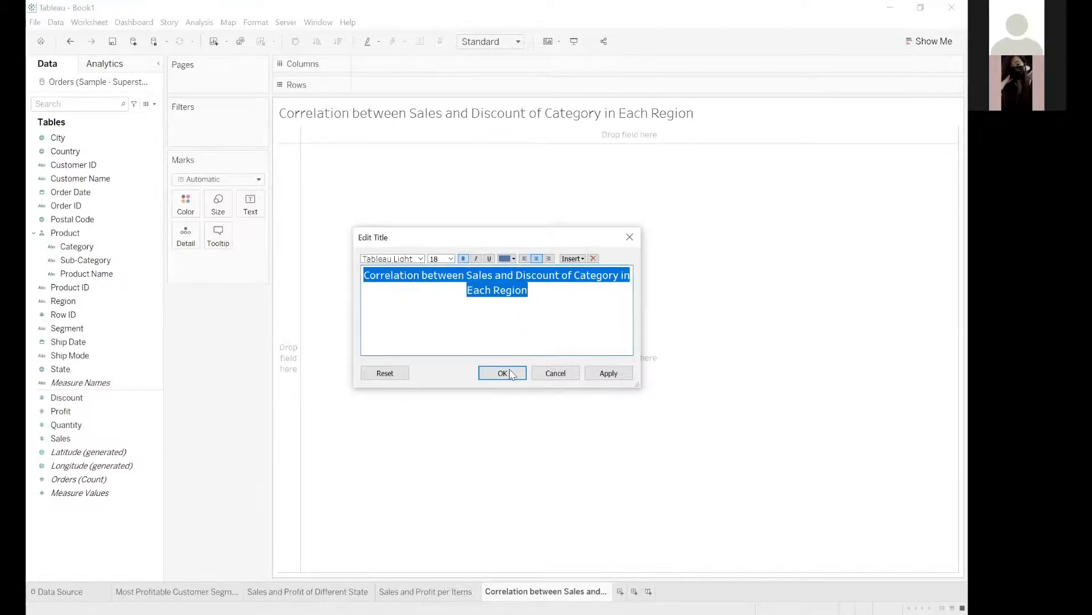
pyautogui.click(510, 374)
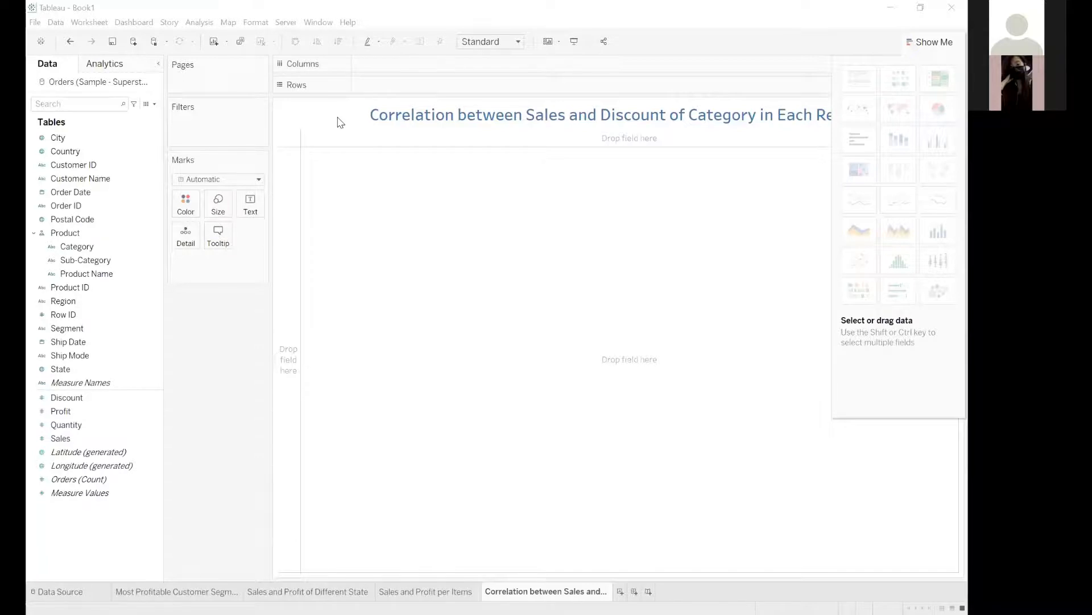
# Plot Sales on columns against Discount on rows and inspect the resulting mark.
pyautogui.click(927, 41)
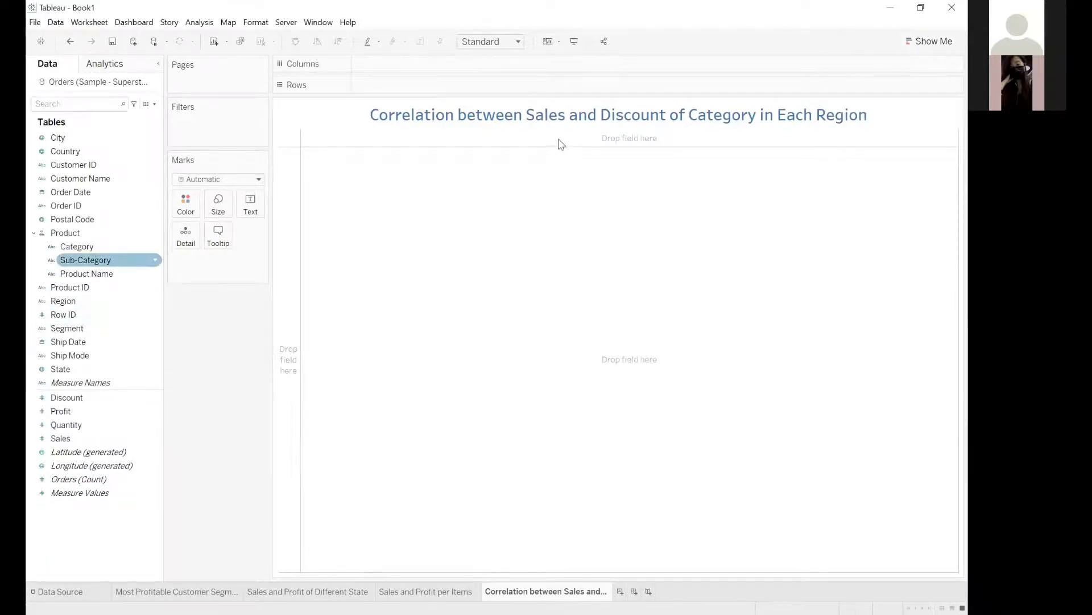
pyautogui.click(63, 438)
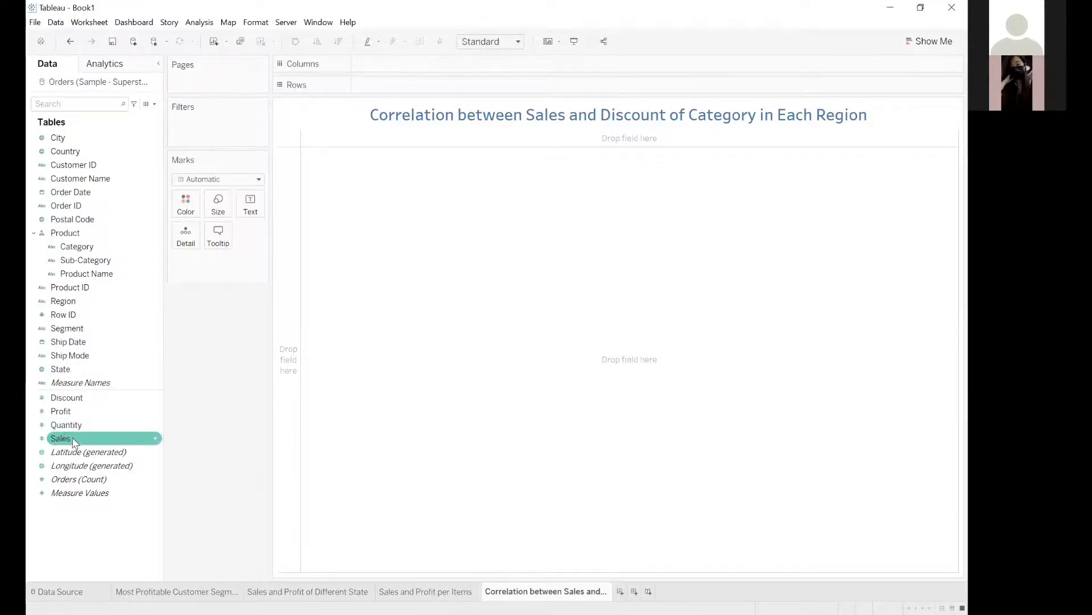
pyautogui.click(64, 397)
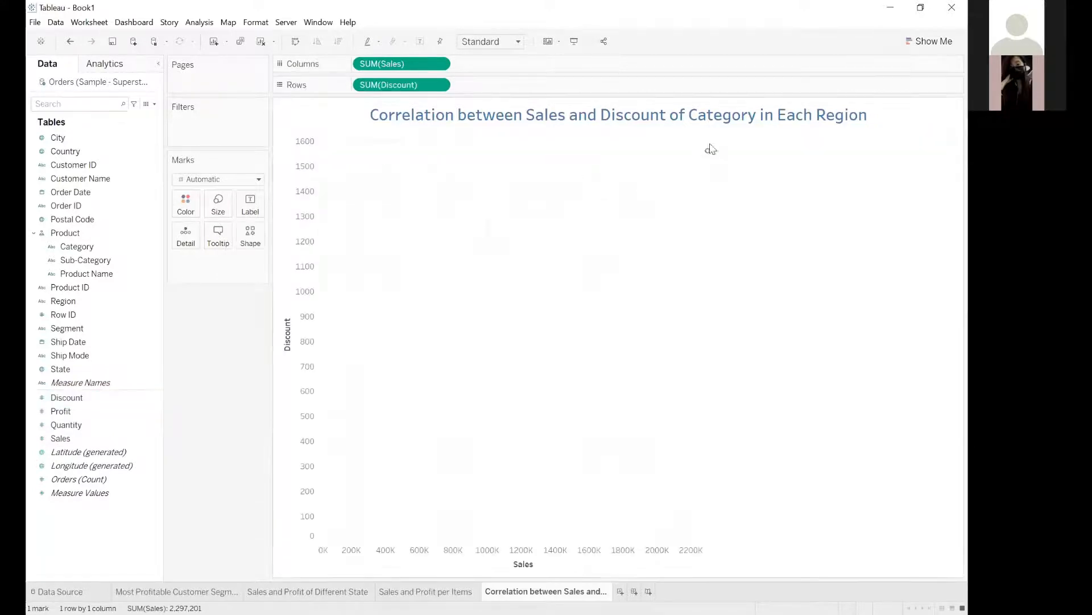
pyautogui.moveTo(708, 155)
pyautogui.click(301, 213)
pyautogui.click(678, 161)
# Break the scatter plot down by Product Name and swap its axes to put Discount on columns and Sales on rows.
pyautogui.click(79, 274)
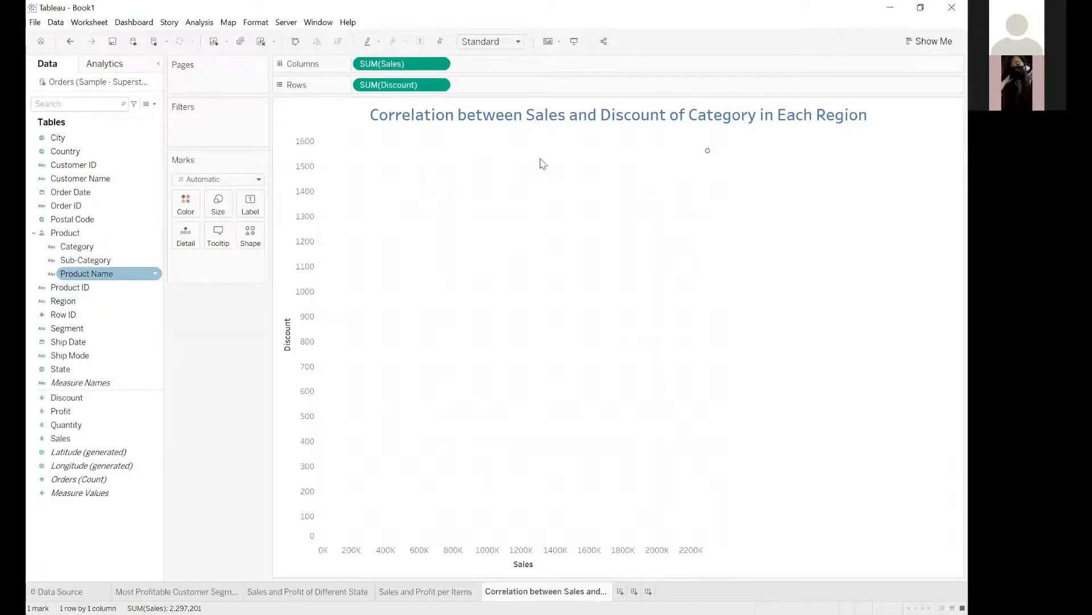
pyautogui.click(745, 113)
pyautogui.moveTo(78, 273); pyautogui.dragTo(432, 320)
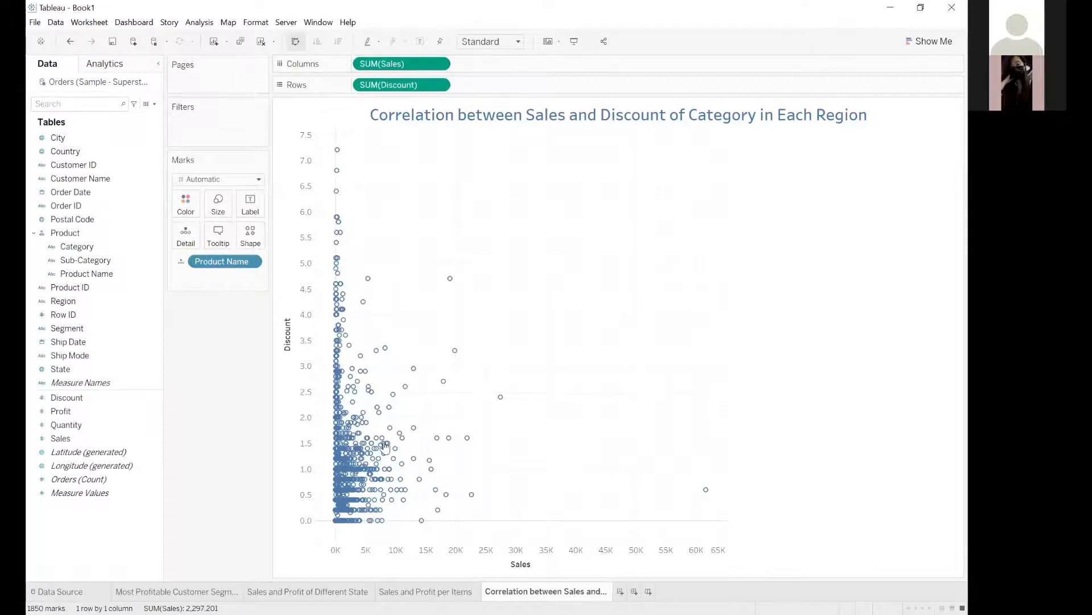
pyautogui.hotkey('ctrl', 'w')
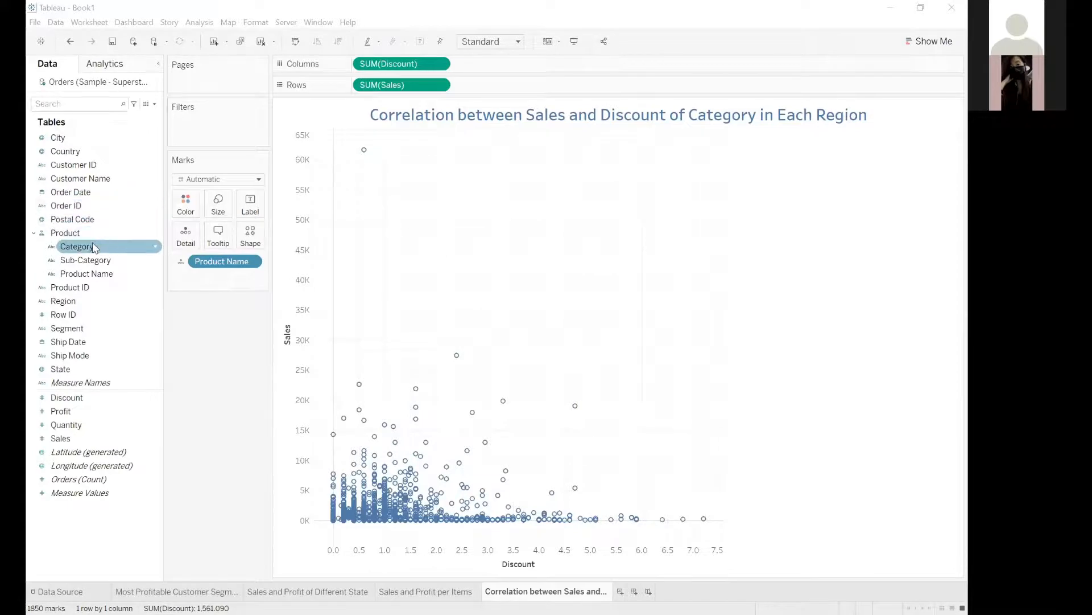
# Color the scatter plot's marks by Category and set their shapes by Region.
pyautogui.moveTo(89, 250); pyautogui.dragTo(189, 215)
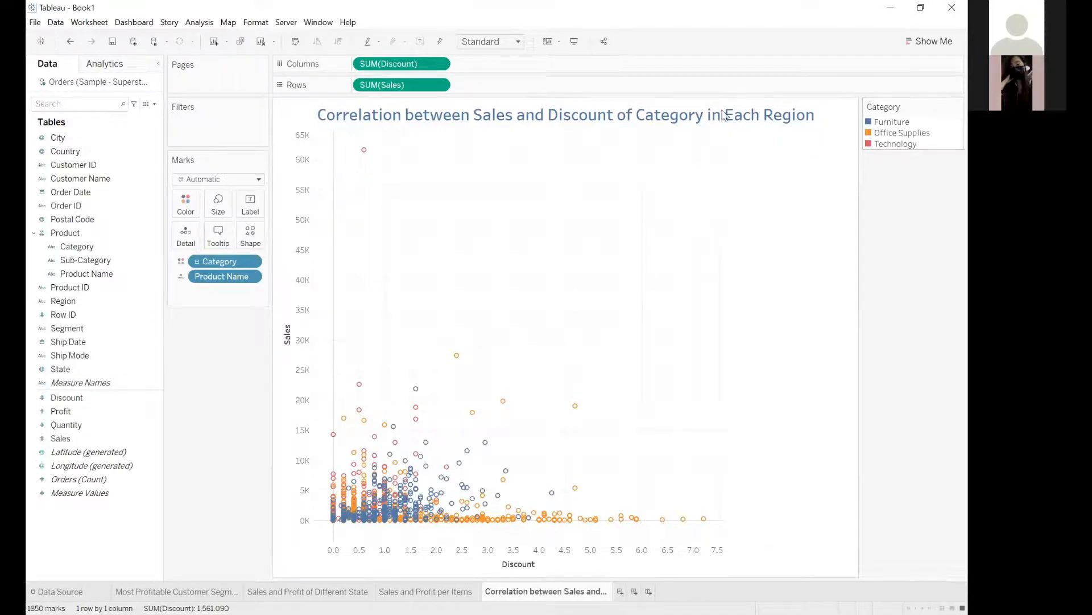
pyautogui.click(774, 124)
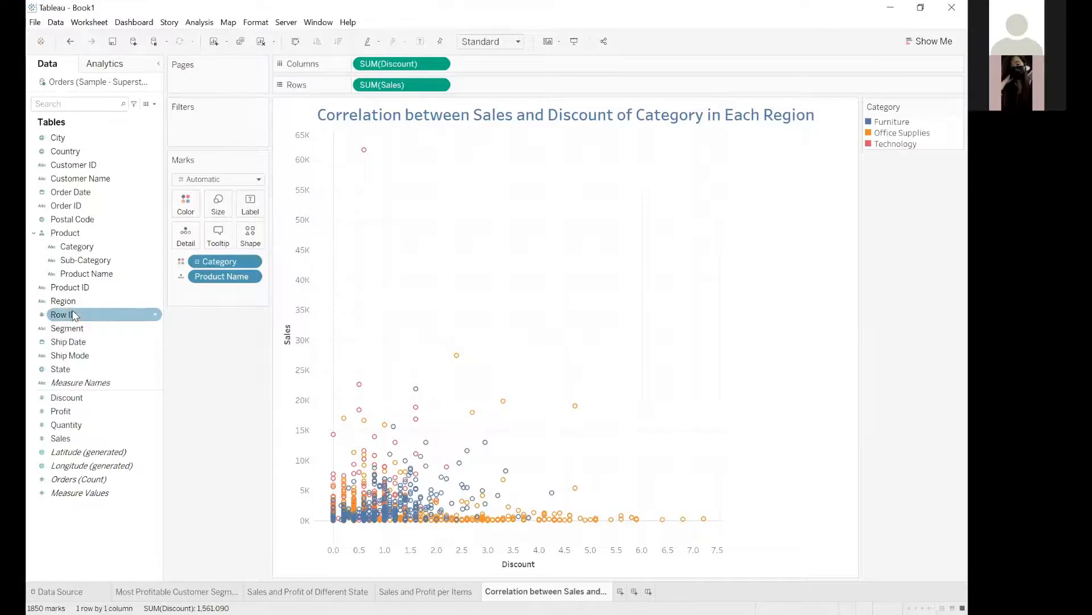
pyautogui.moveTo(79, 302); pyautogui.dragTo(257, 241)
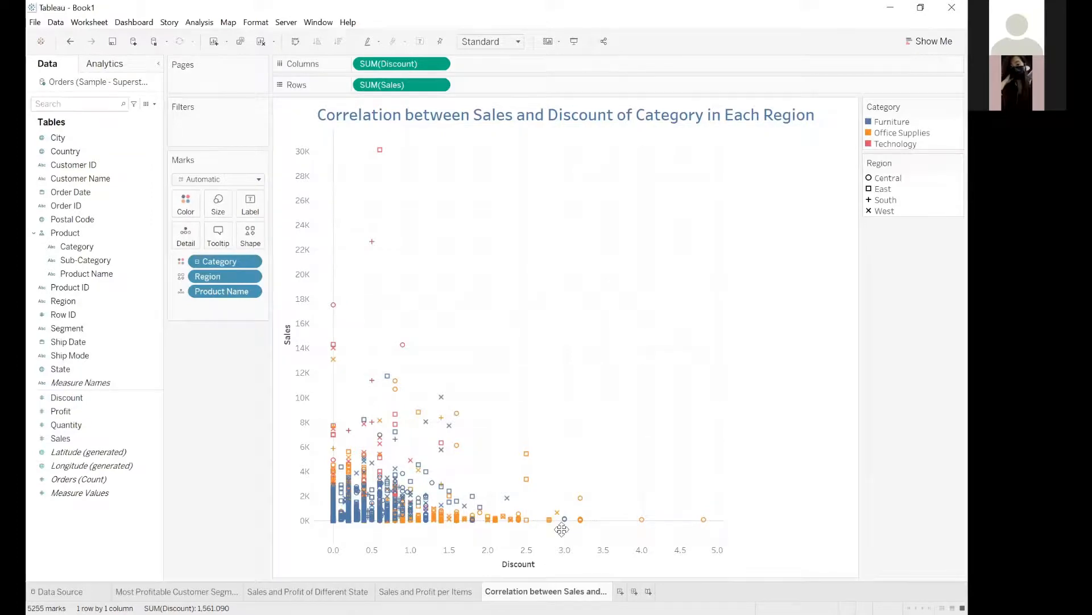
# Inspect the details of individual marks, including the highest-sales Technology mark and the highest-discount Office Supplies mark.
pyautogui.hotkey('alt', 'Tab')
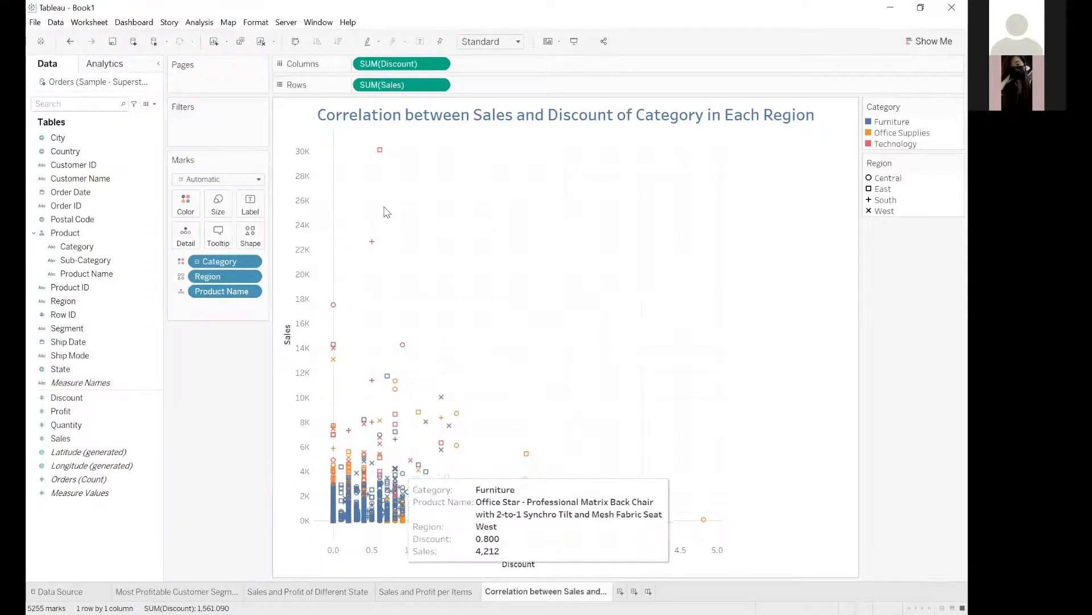
pyautogui.moveTo(380, 157)
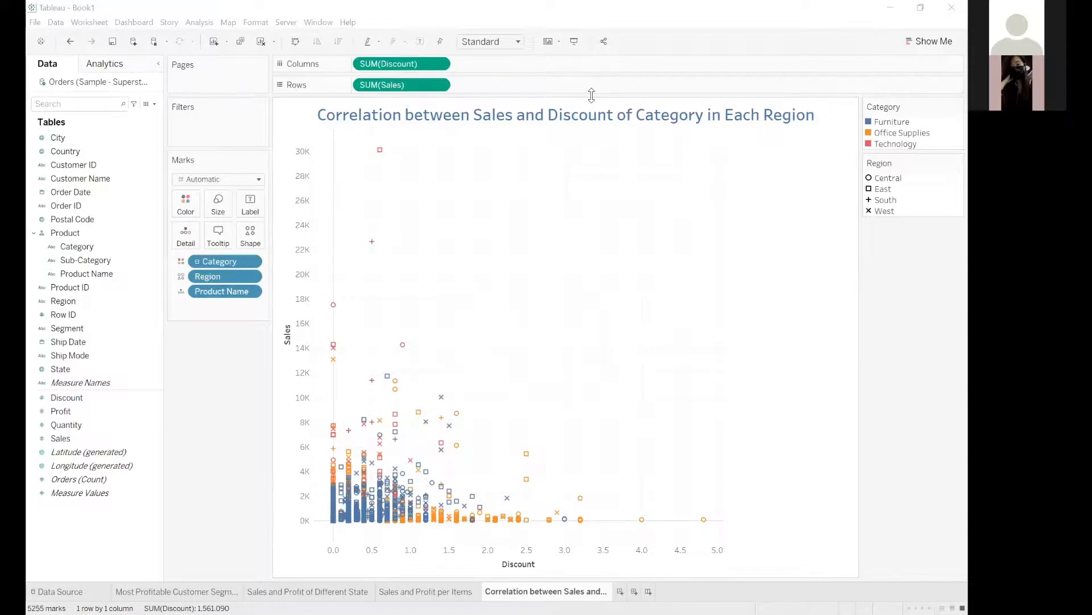
pyautogui.moveTo(704, 520)
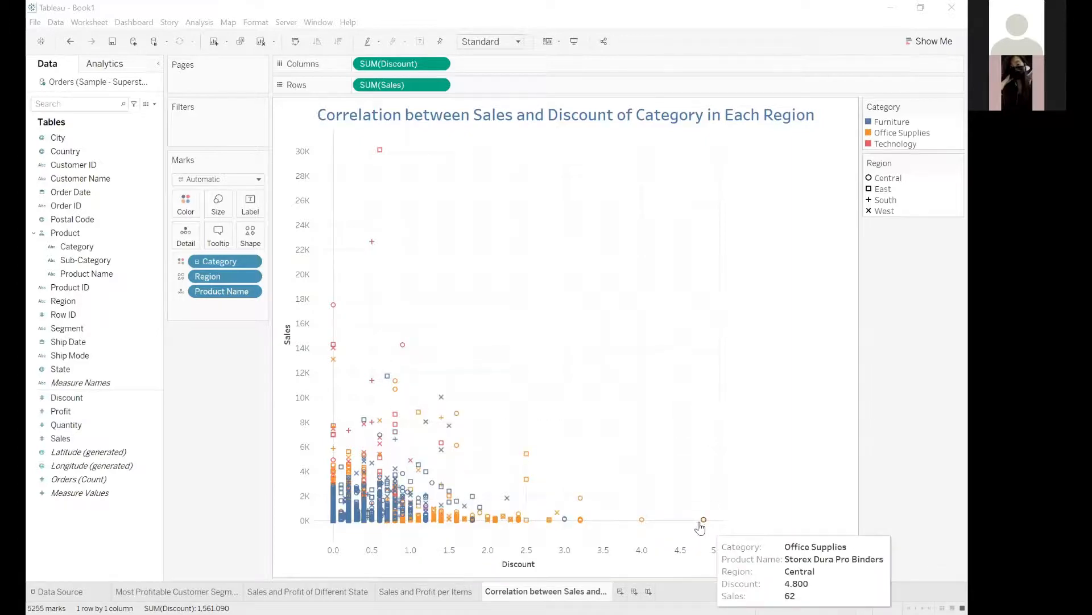
pyautogui.click(703, 521)
pyautogui.click(587, 333)
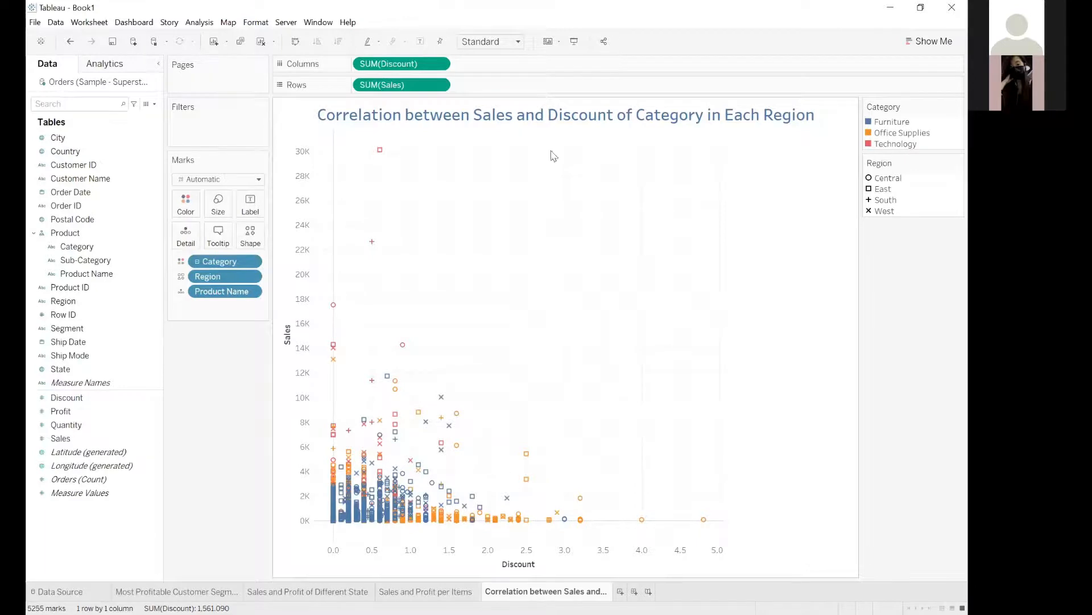
pyautogui.click(594, 94)
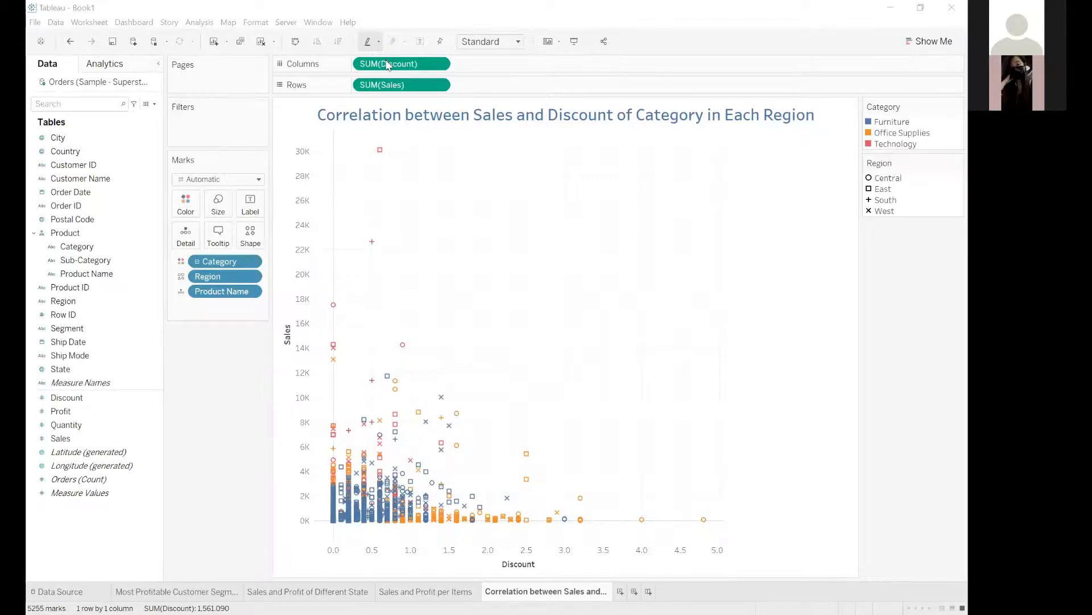
# Review the sheet's highlighting options and turn on highlighting for the Region legend.
pyautogui.click(377, 43)
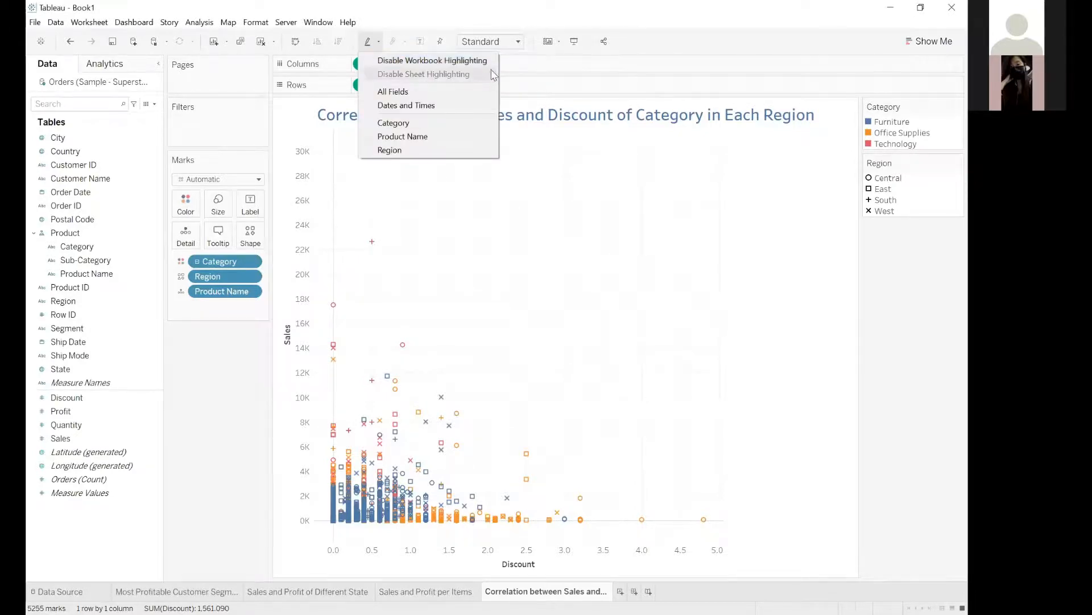
pyautogui.click(905, 299)
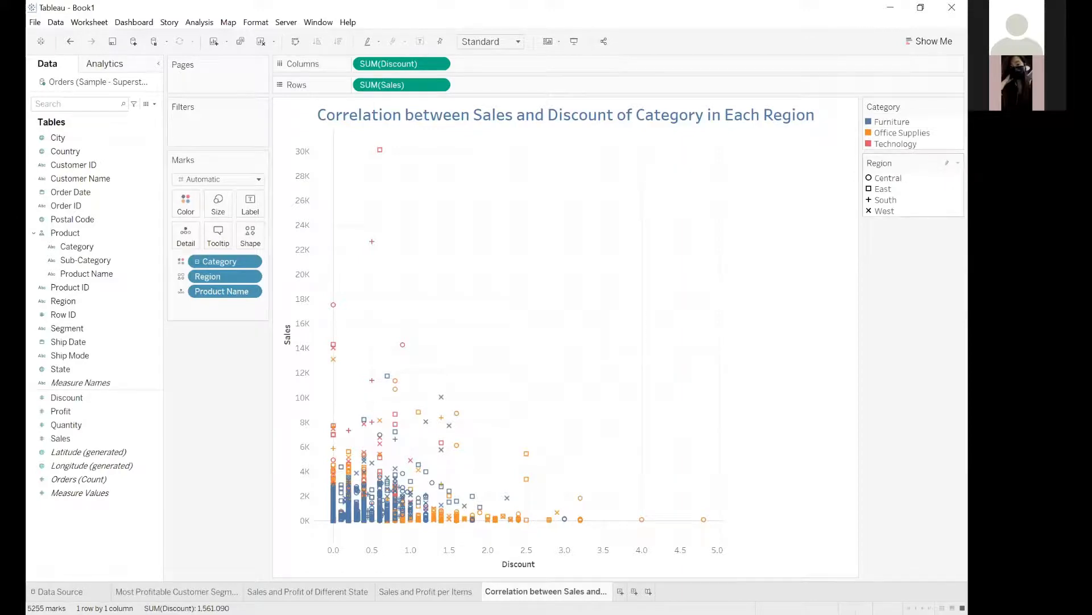
pyautogui.click(948, 163)
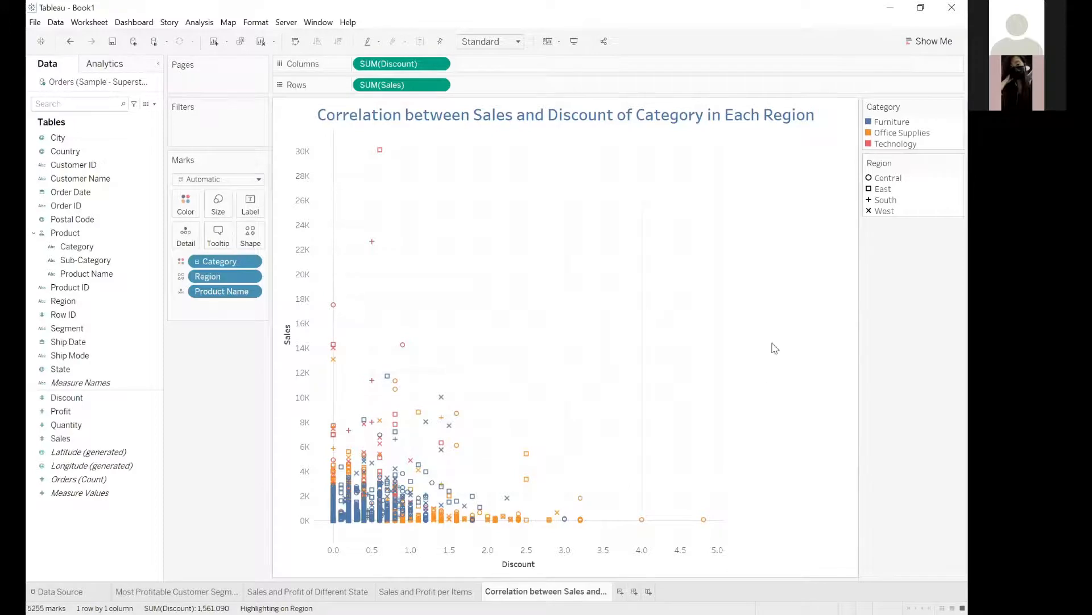
# Highlight the Furniture, Office Supplies and Technology marks in turn to compare how each category's sales relate to discount.
pyautogui.click(886, 123)
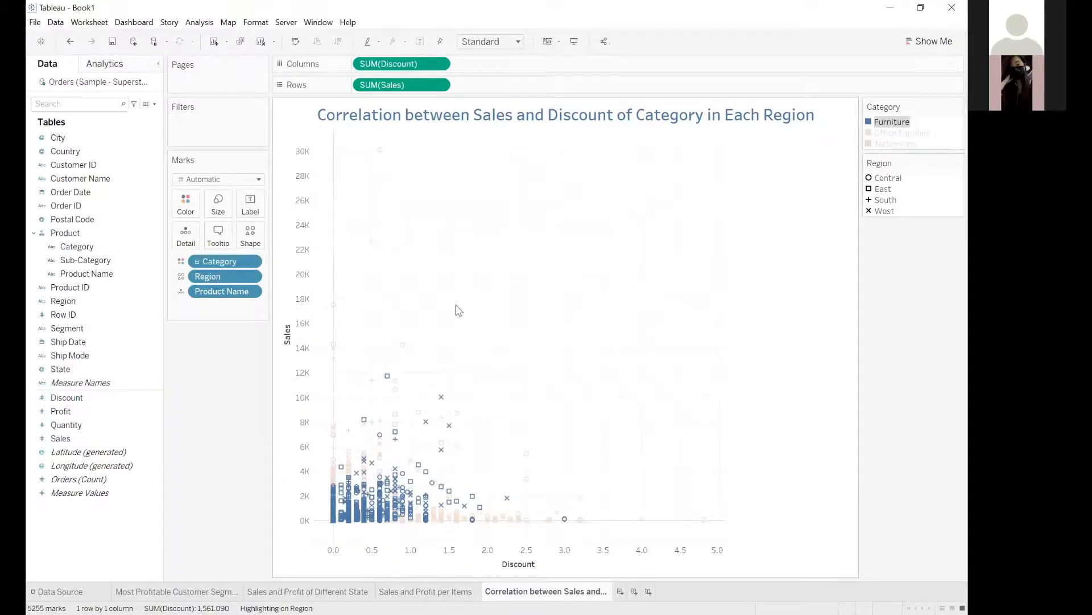
pyautogui.click(886, 137)
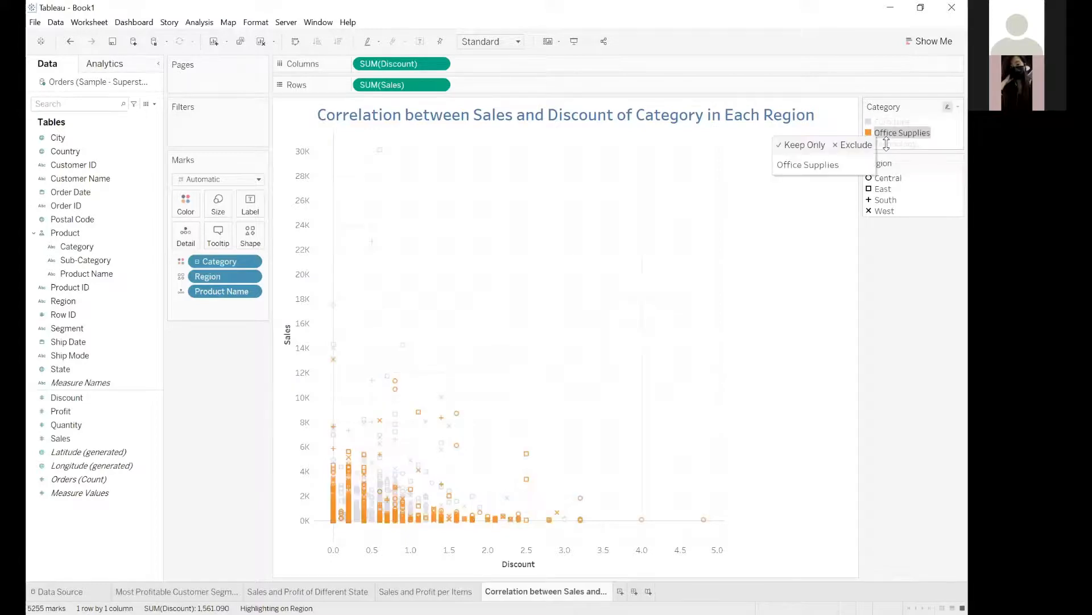
pyautogui.press('Down')
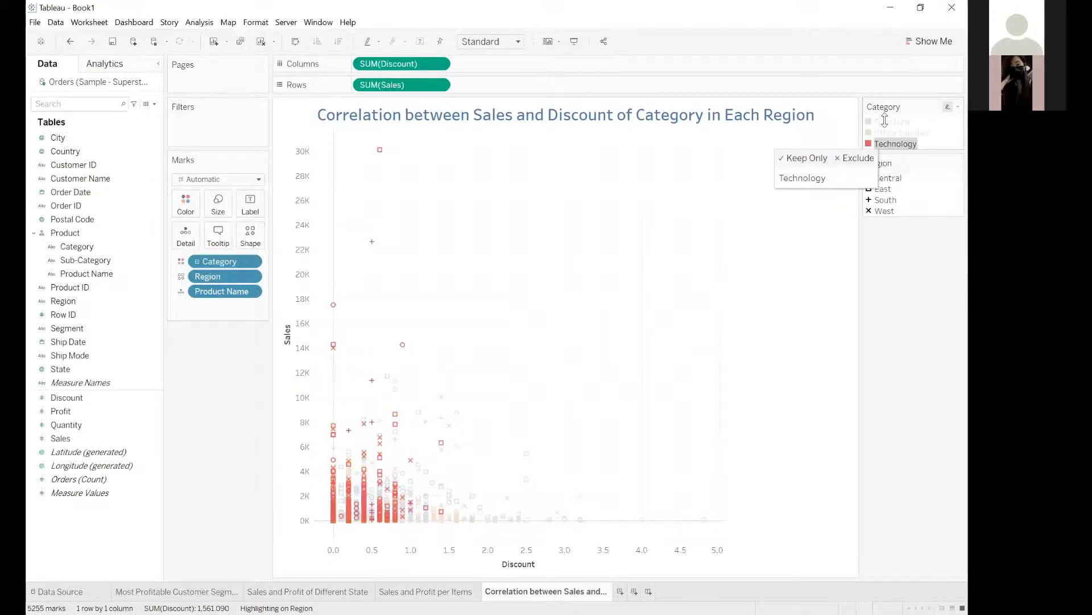
# Highlight the Furniture marks, and the Central, South, East and West regions in turn, to compare their sales and discounts; clear the highlighting.
pyautogui.click(882, 122)
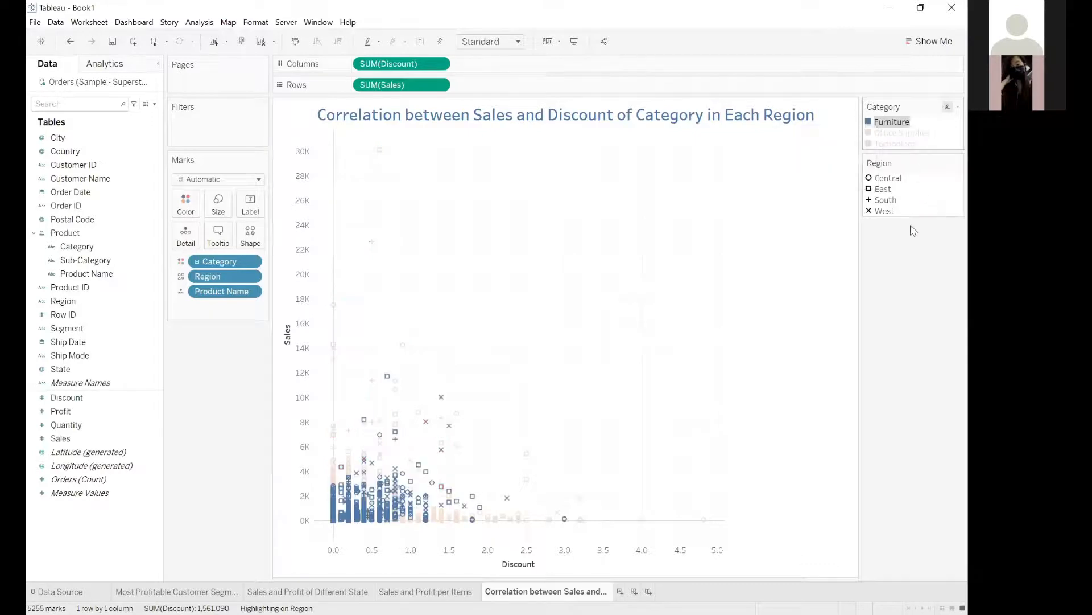
pyautogui.click(891, 187)
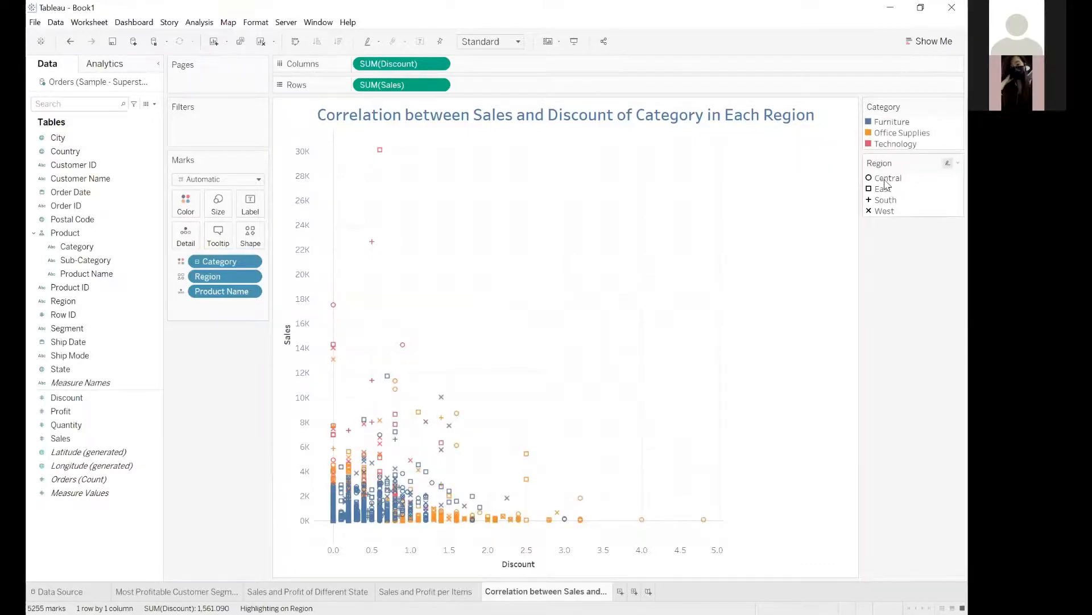
pyautogui.click(885, 181)
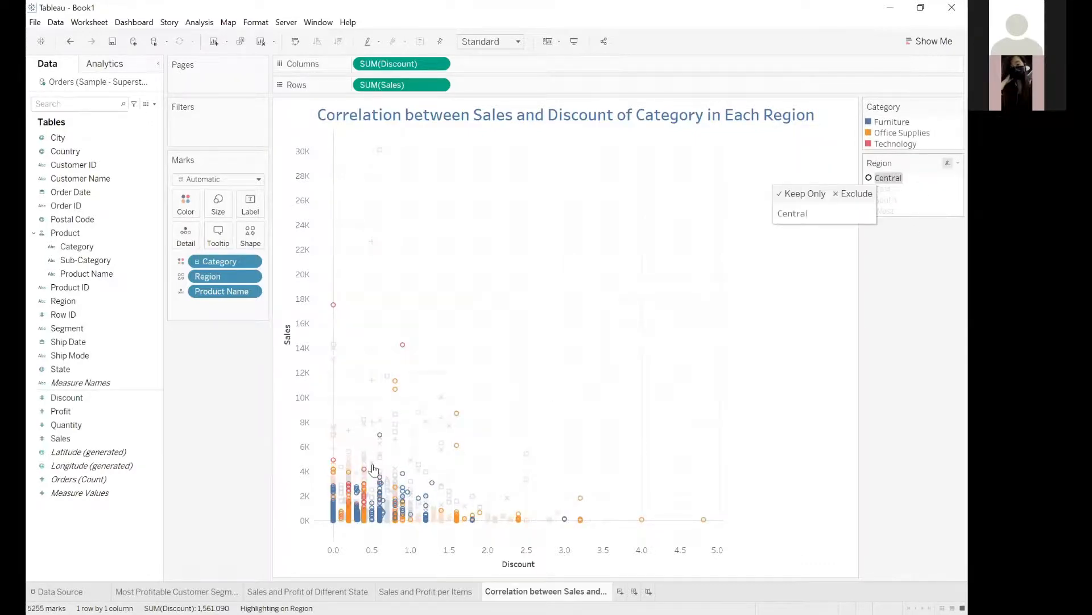
pyautogui.moveTo(378, 437)
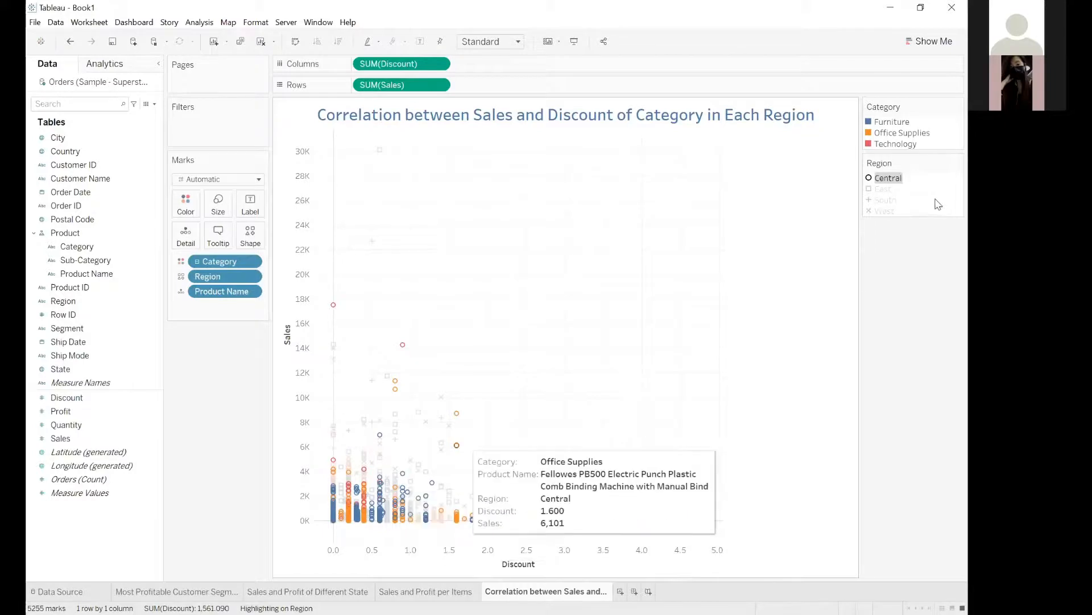
pyautogui.click(890, 199)
pyautogui.click(885, 189)
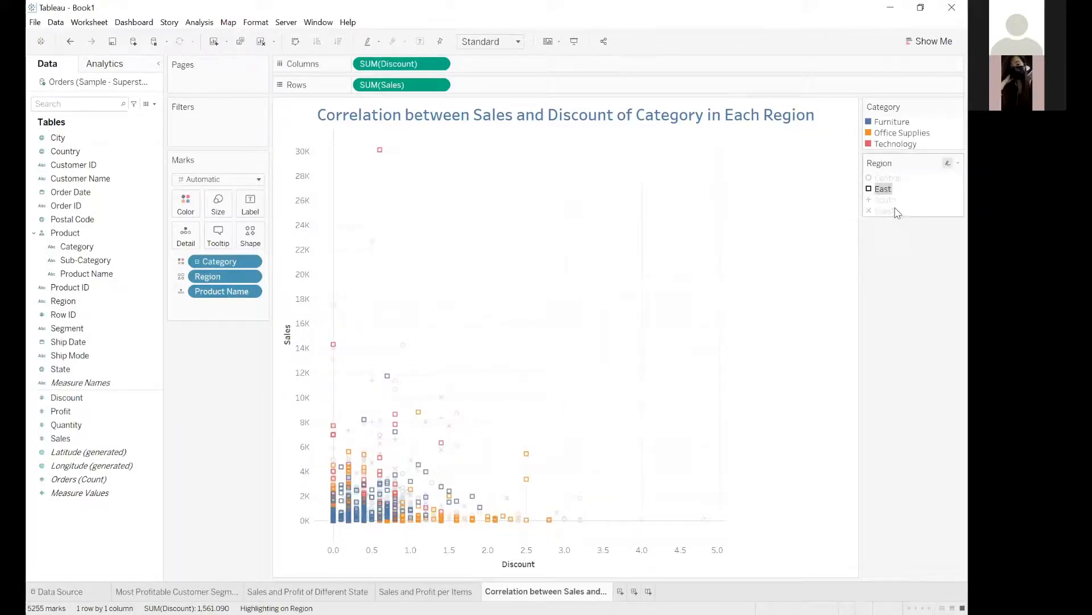
pyautogui.click(897, 211)
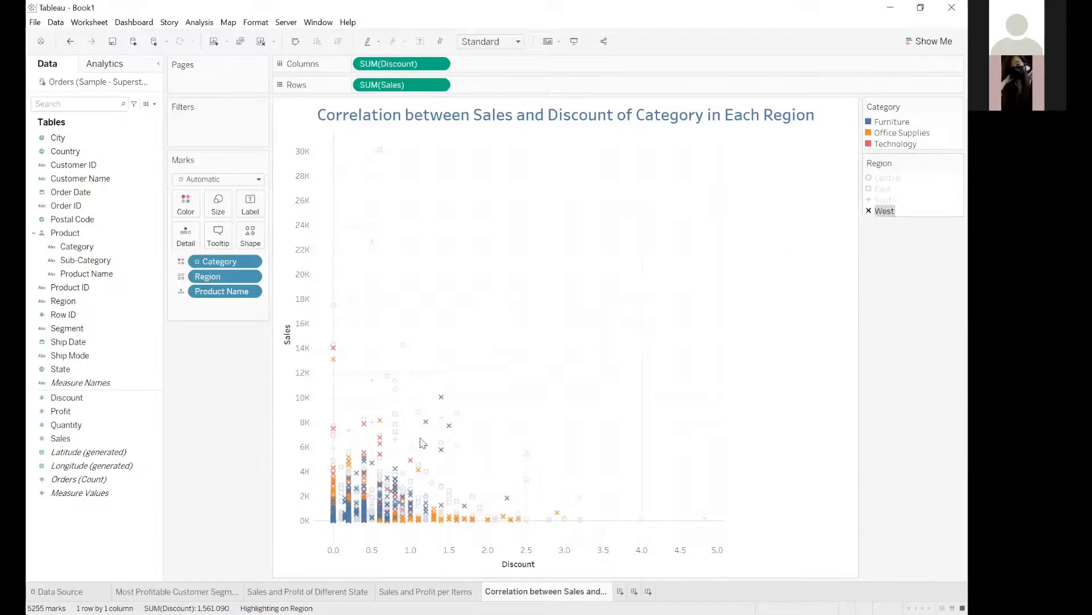
pyautogui.click(578, 141)
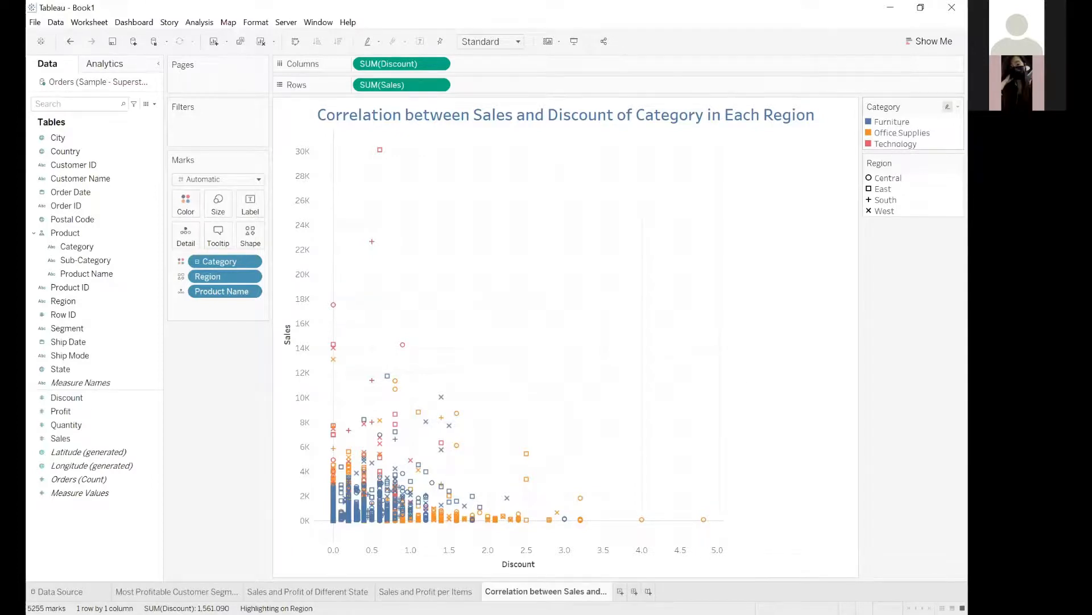
# Highlight Furniture together with Office Supplies, and Central together with South, to compare the paired groups; clear each highlight.
pyautogui.click(882, 121)
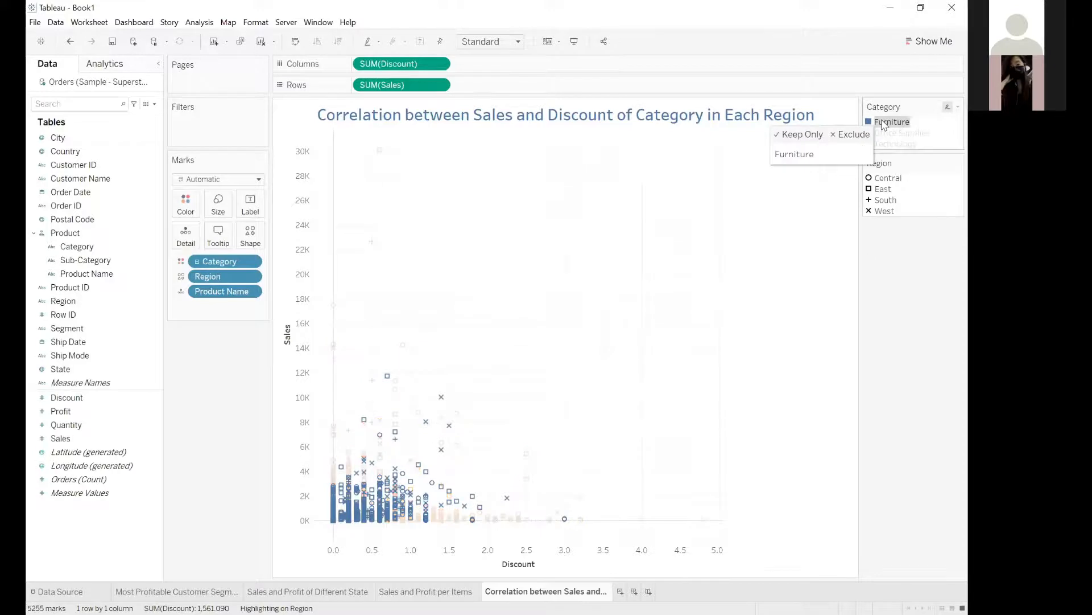
pyautogui.keyDown('ctrl'); pyautogui.click(912, 135); pyautogui.keyUp('ctrl')
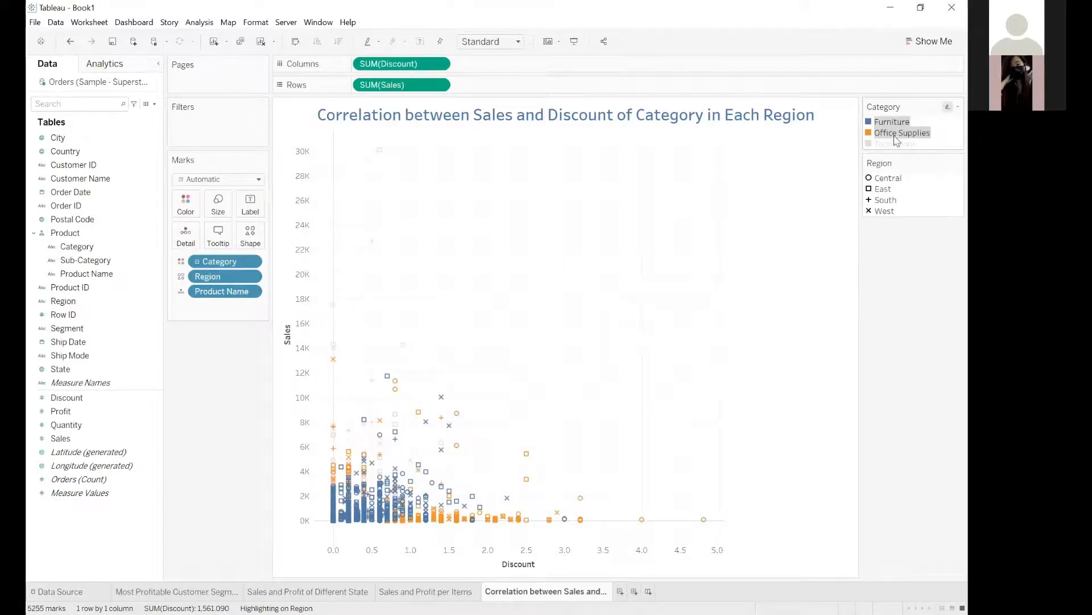
pyautogui.click(906, 225)
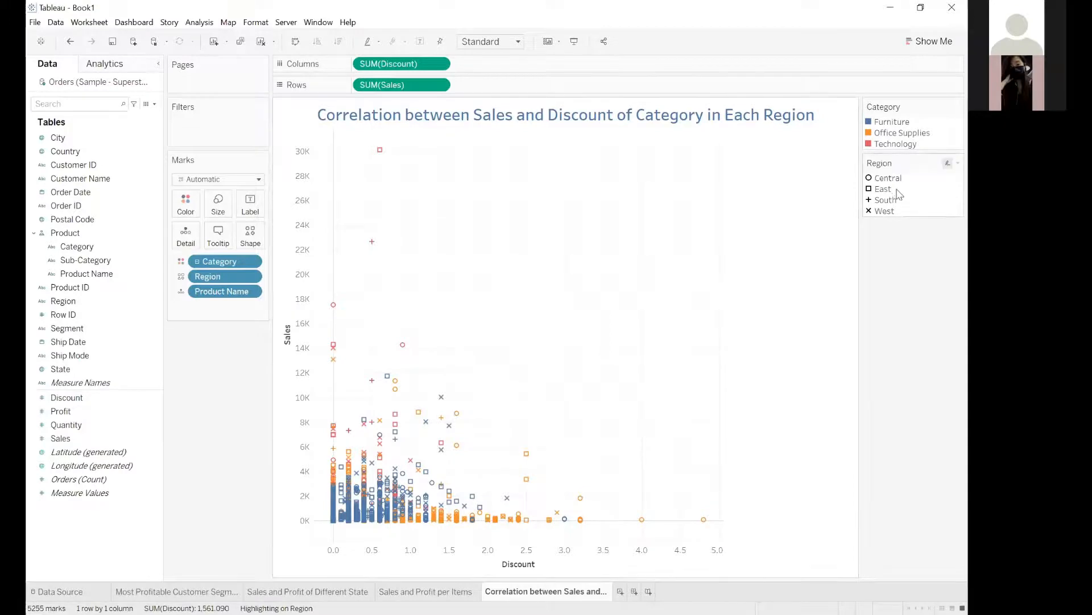
pyautogui.click(894, 181)
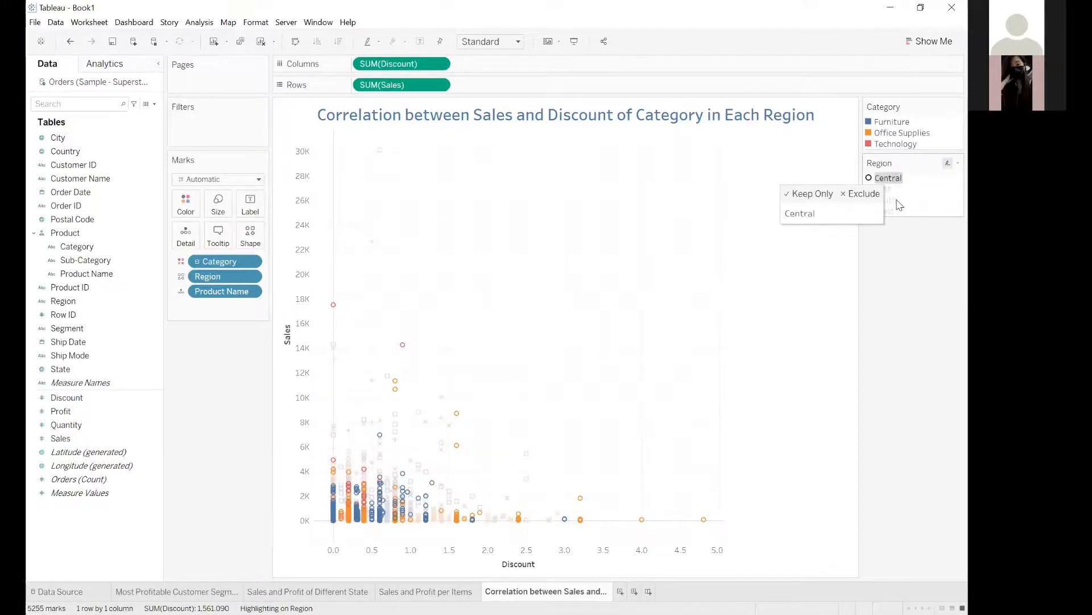
pyautogui.keyDown('ctrl'); pyautogui.click(897, 201); pyautogui.keyUp('ctrl')
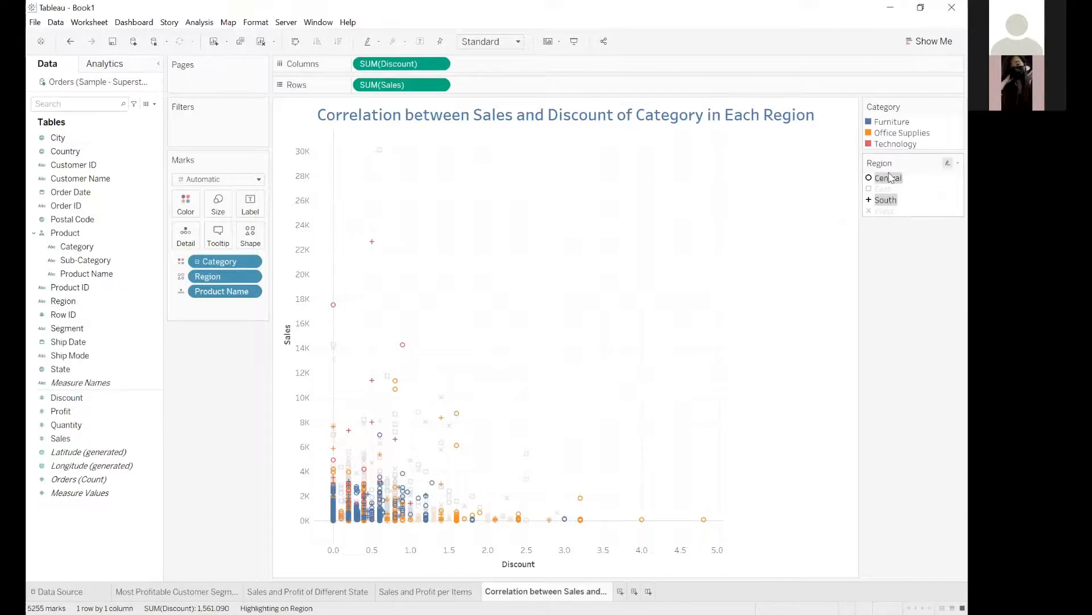
pyautogui.click(904, 218)
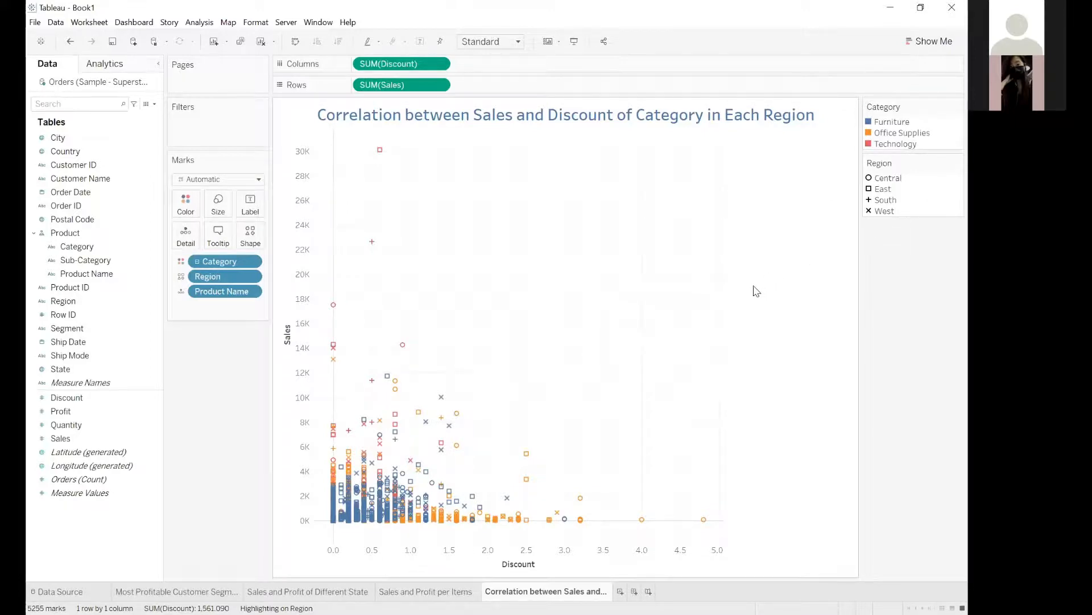
# Filter the scatter plot by Category with Furniture, Office Supplies and Technology all included, and show the filter beside the chart.
pyautogui.click(889, 121)
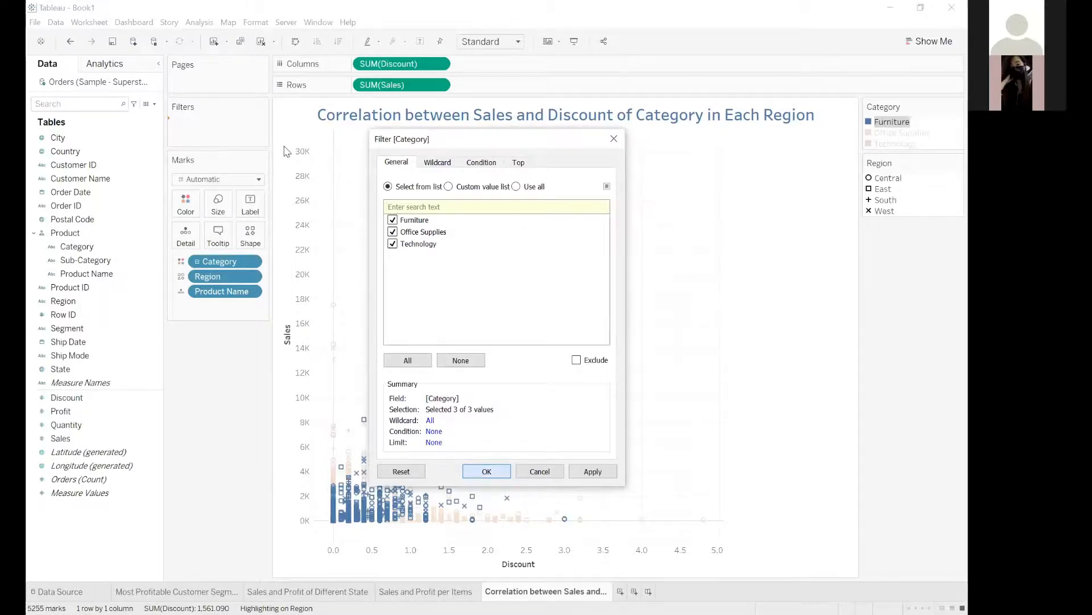
pyautogui.press('Return')
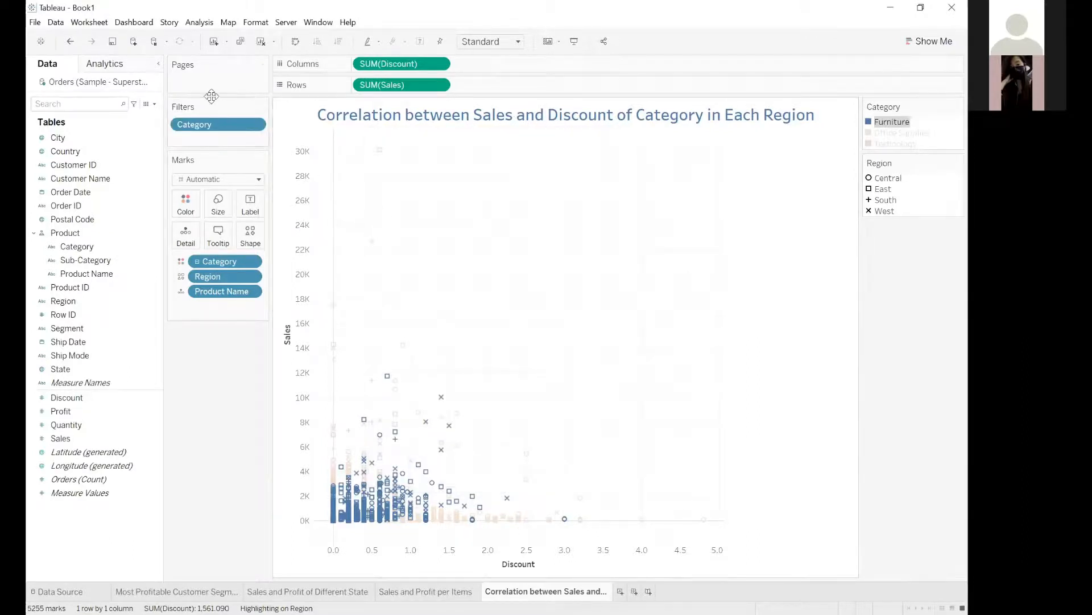
pyautogui.click(255, 124)
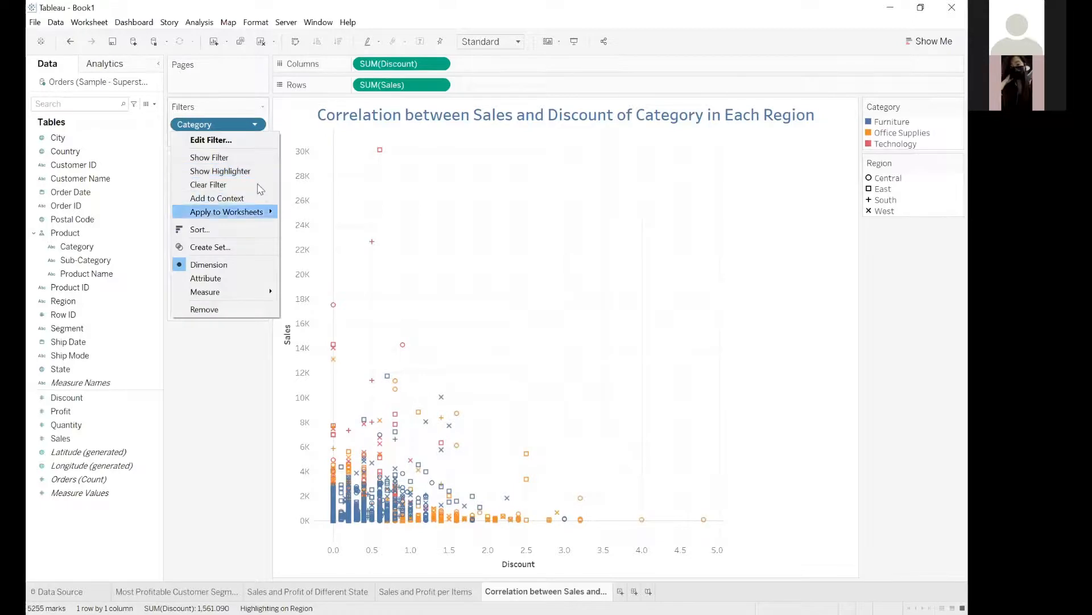
pyautogui.click(243, 158)
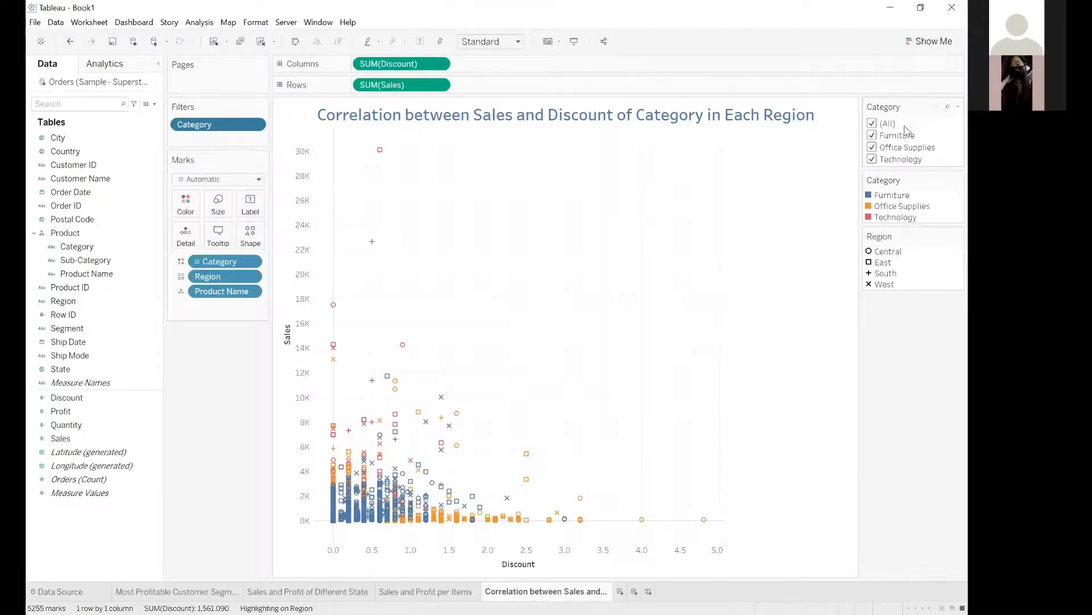
# Clear all Category filter values, include Furniture, add Office Supplies, and exclude Furniture to show only Office Supplies.
pyautogui.click(872, 124)
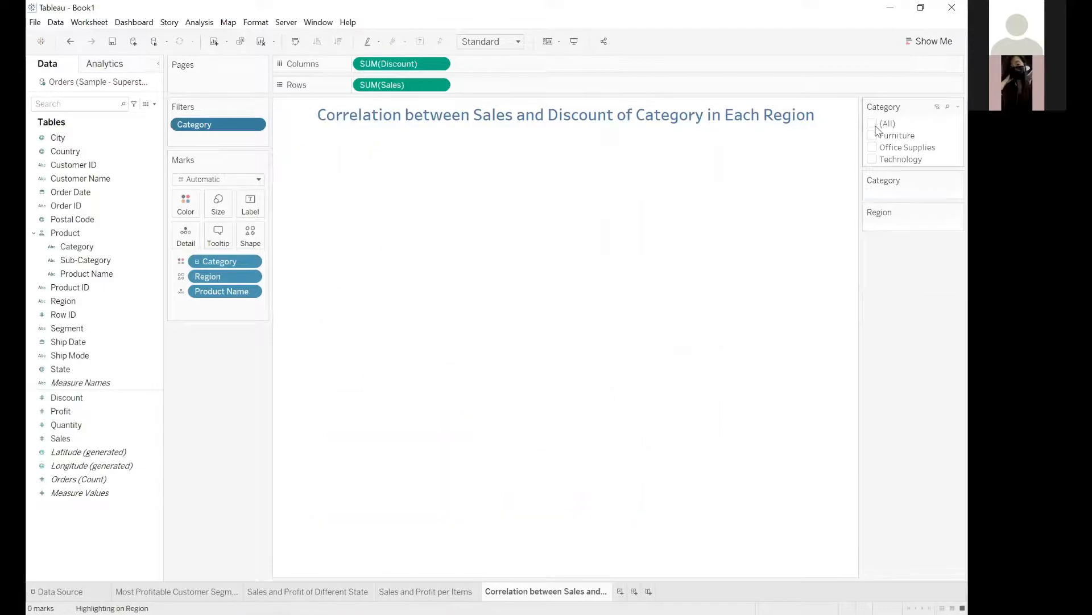
pyautogui.click(872, 136)
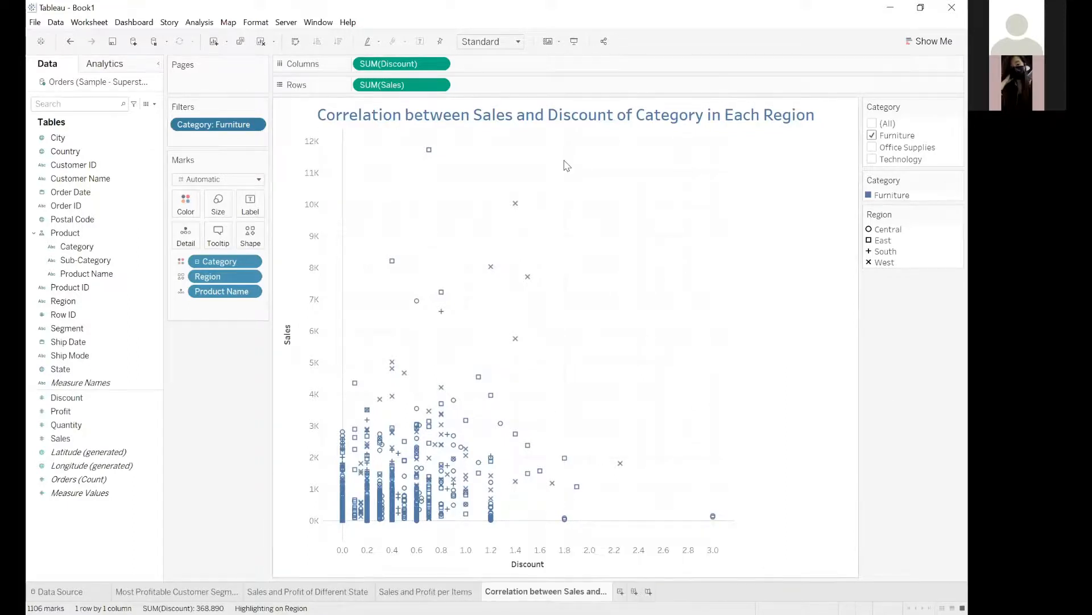
pyautogui.click(871, 147)
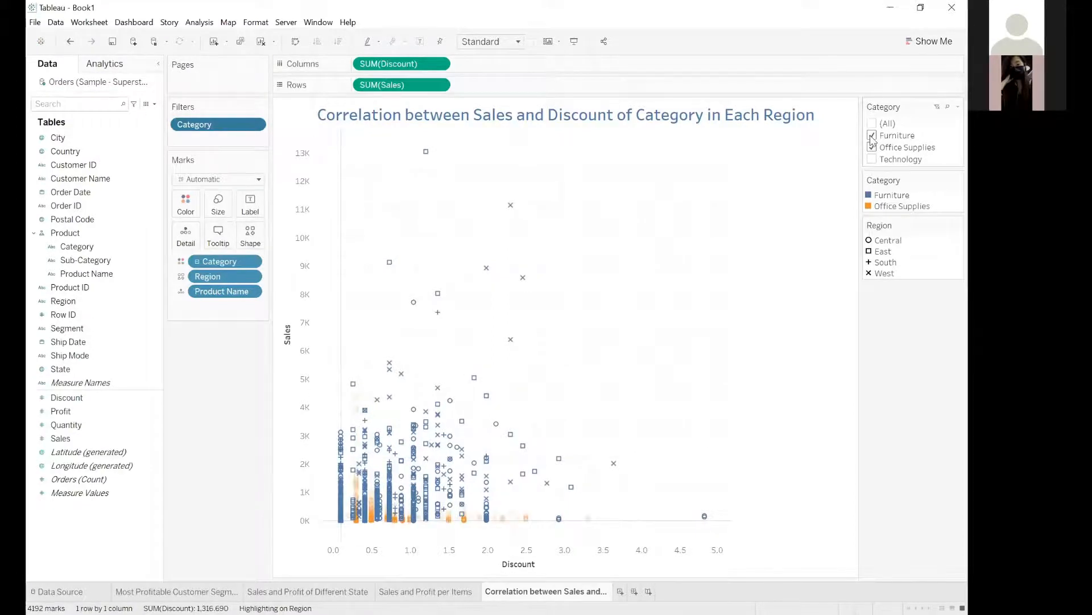
pyautogui.click(872, 135)
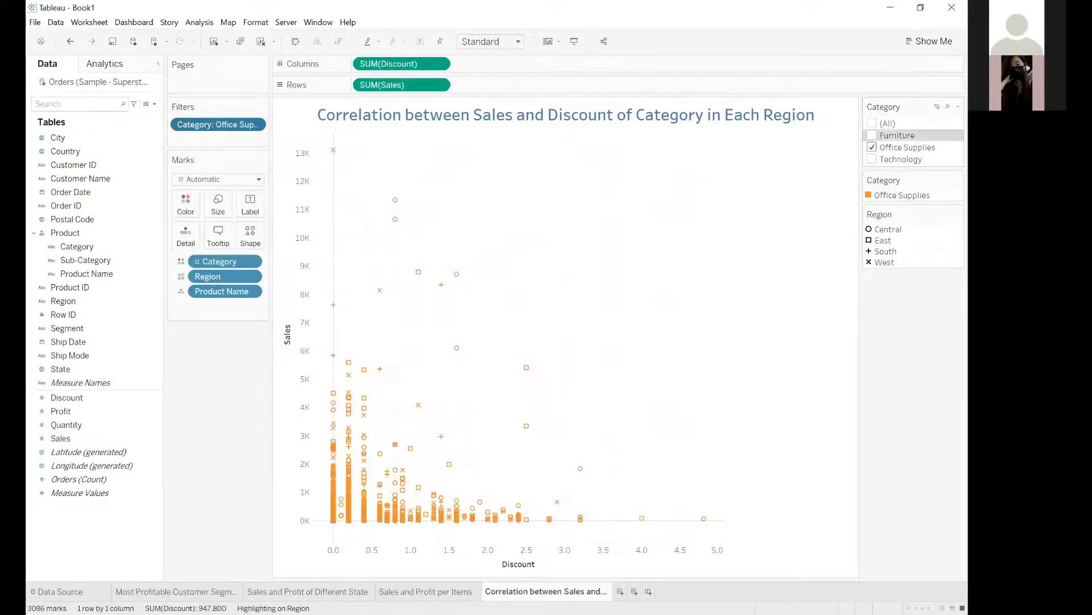
# Change the Category filter to a single-value list and filter the chart to Furniture and to Technology in turn.
pyautogui.click(958, 107)
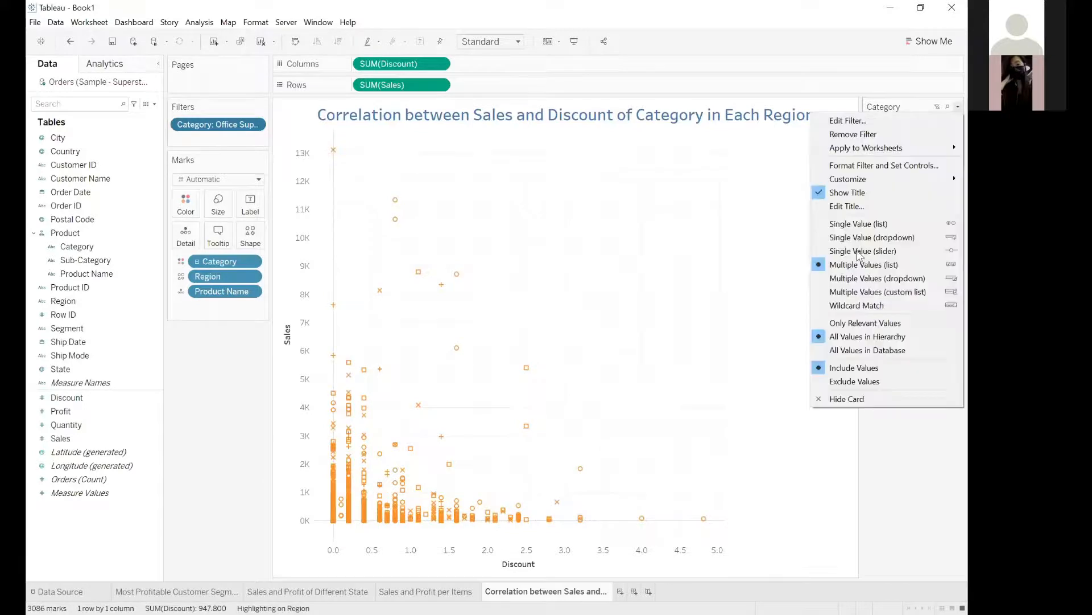
pyautogui.click(855, 226)
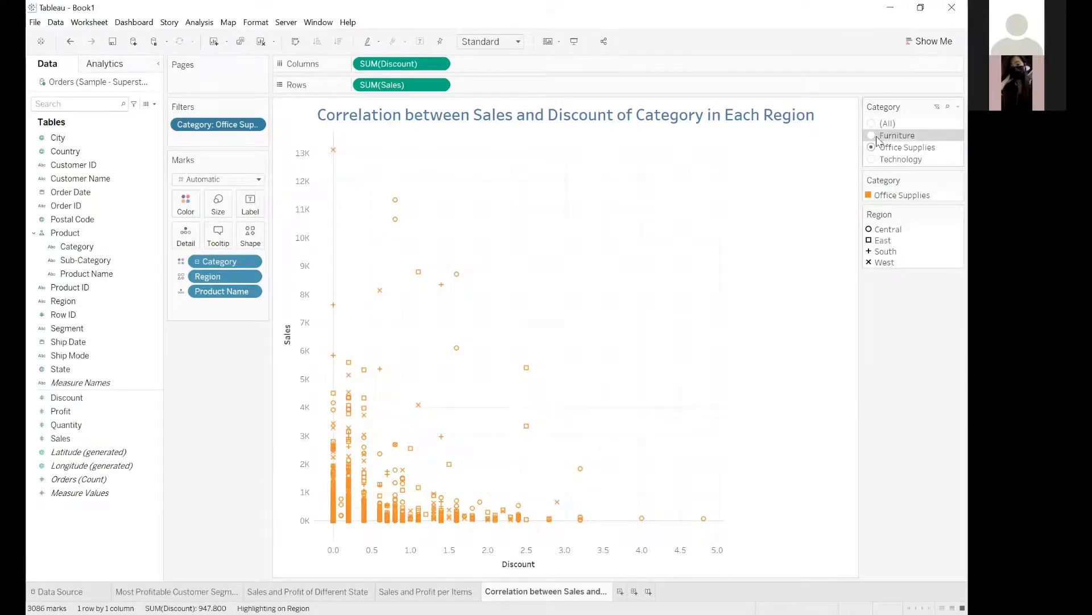
pyautogui.click(872, 137)
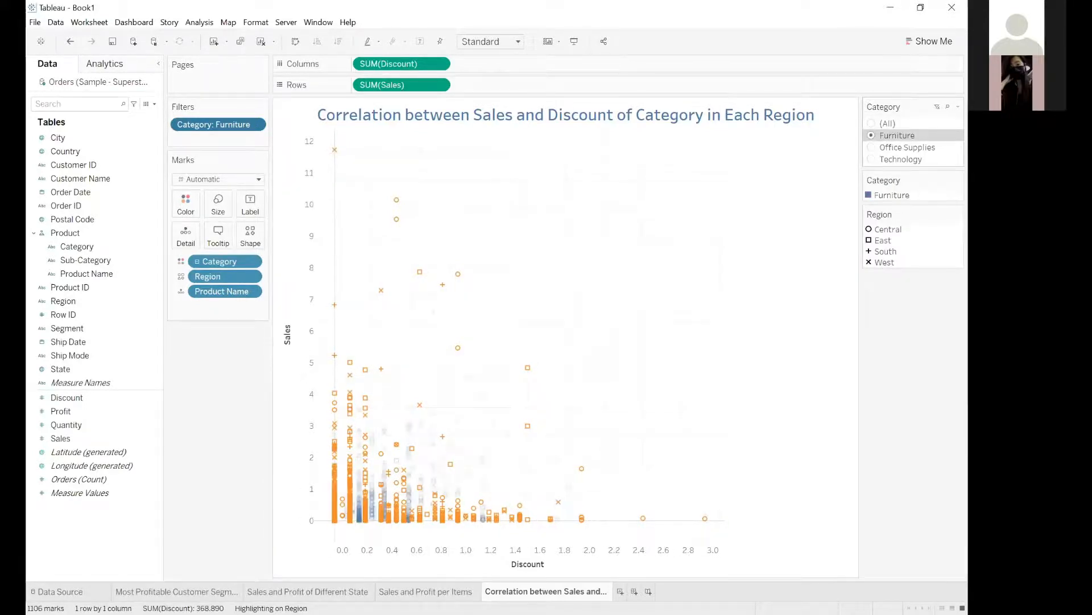
pyautogui.click(872, 159)
# Try the Category filter as a single-value dropdown and as a single-value slider, moving the slider to Office Supplies and to Furniture.
pyautogui.click(958, 107)
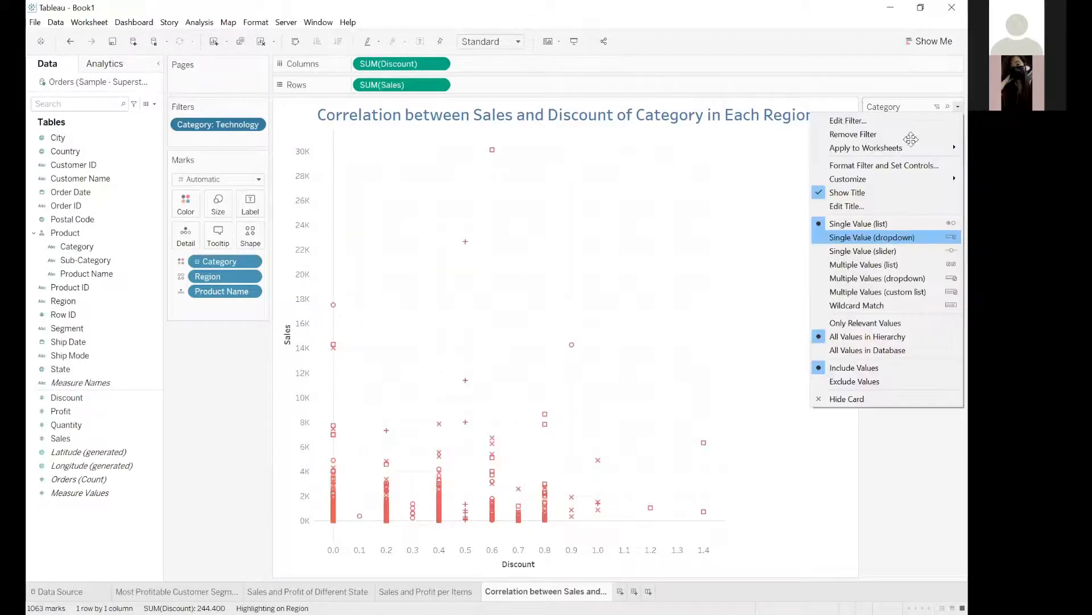
pyautogui.click(872, 237)
pyautogui.click(956, 124)
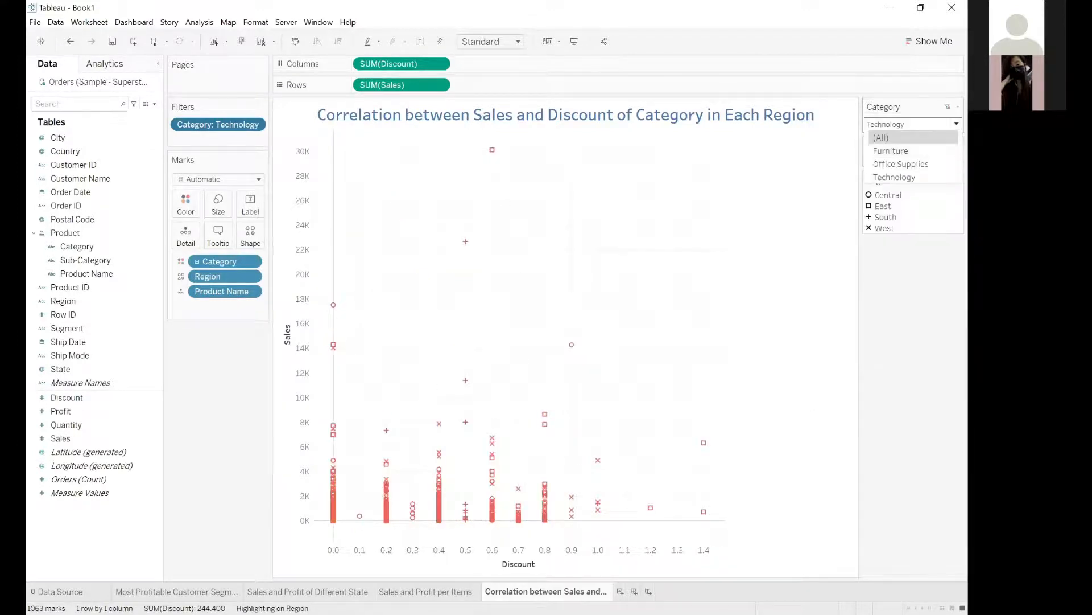
pyautogui.click(958, 107)
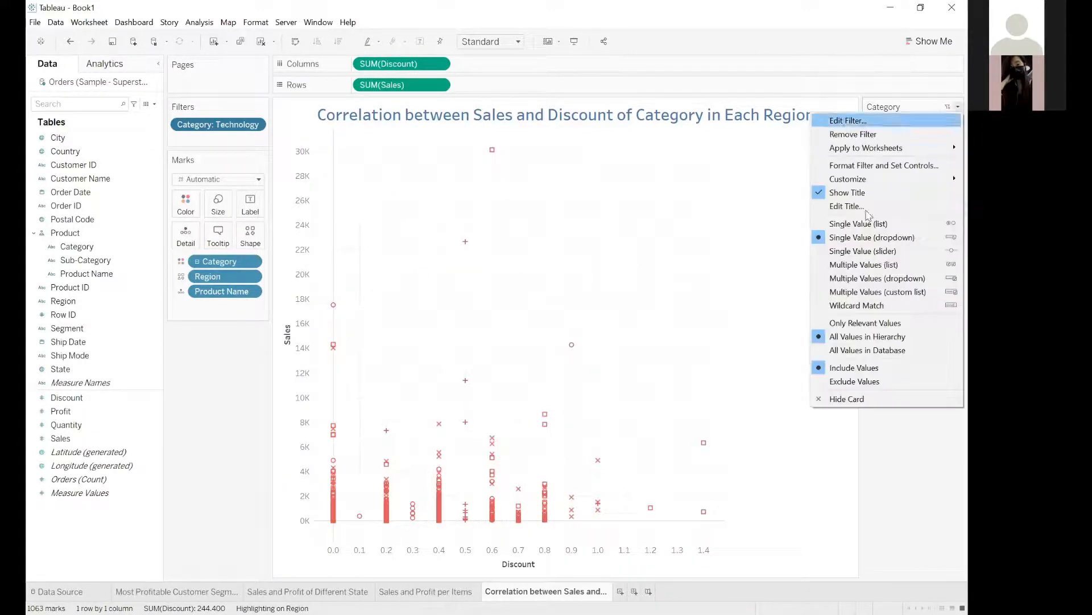
pyautogui.click(868, 250)
pyautogui.moveTo(942, 137); pyautogui.dragTo(913, 137)
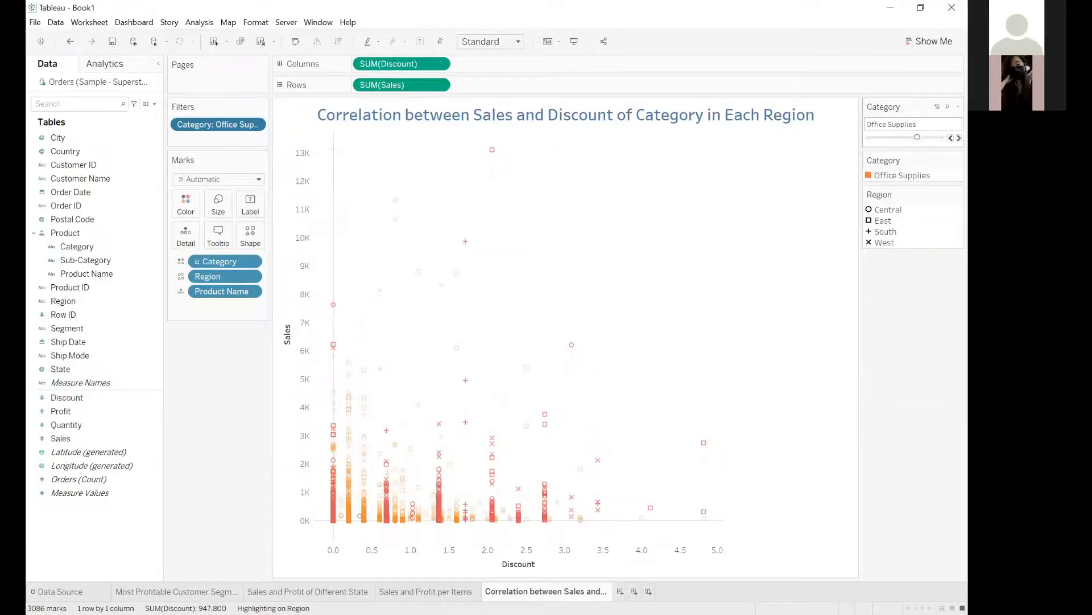
pyautogui.click(951, 138)
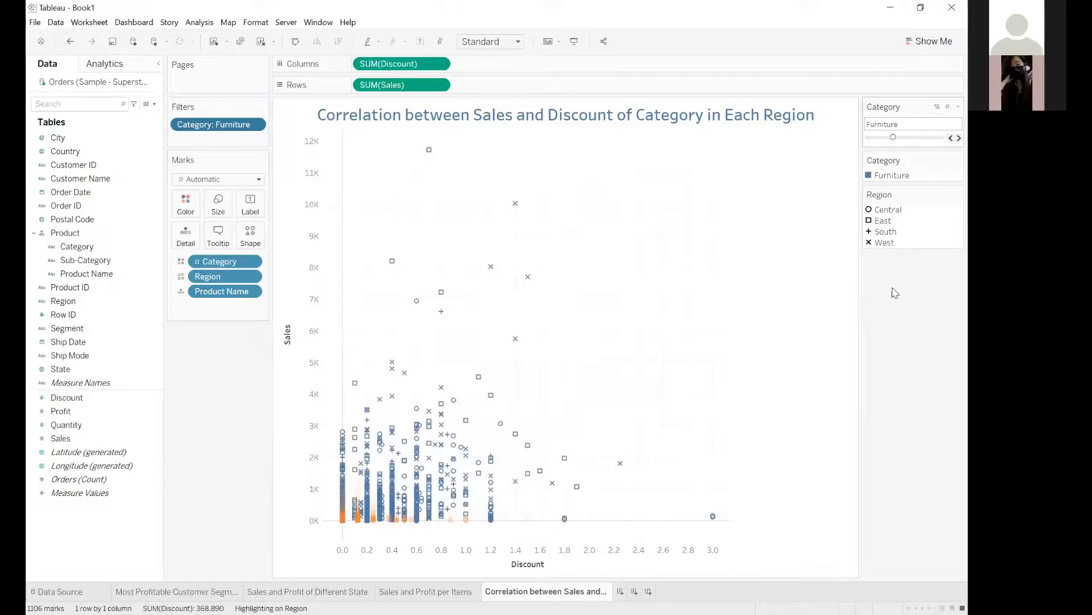
# Set the Category filter back to a multiple-values list and include Office Supplies and Technology along with Furniture.
pyautogui.click(958, 107)
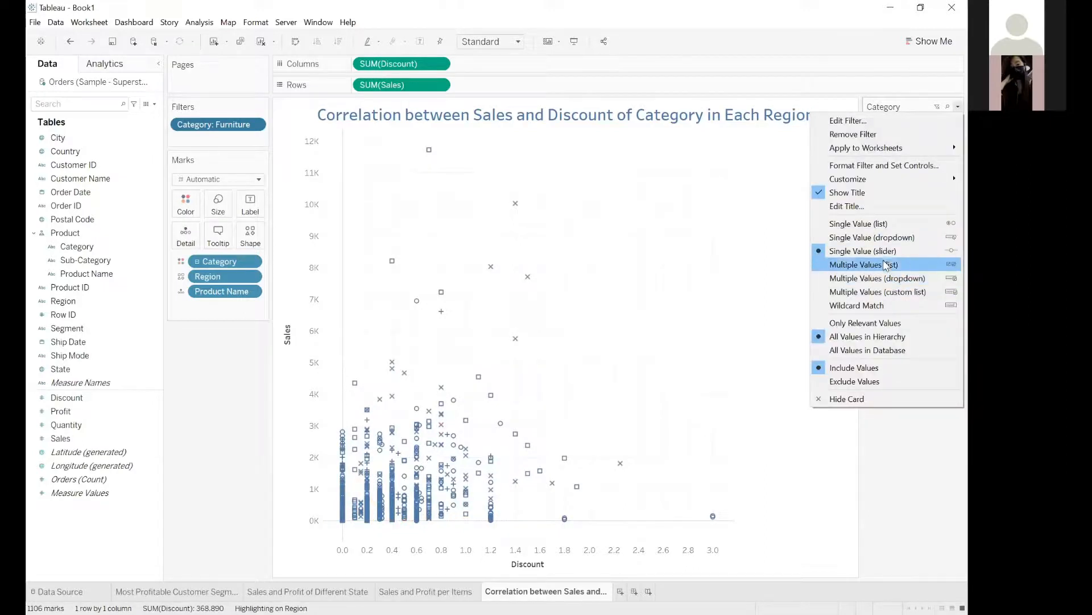
pyautogui.click(886, 265)
pyautogui.click(872, 148)
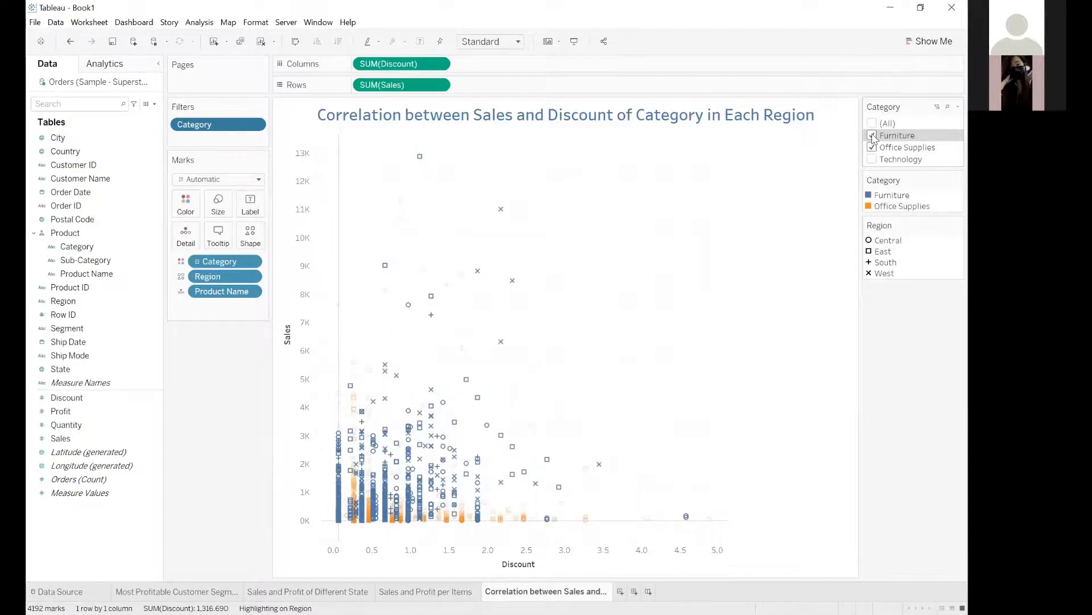
pyautogui.click(875, 160)
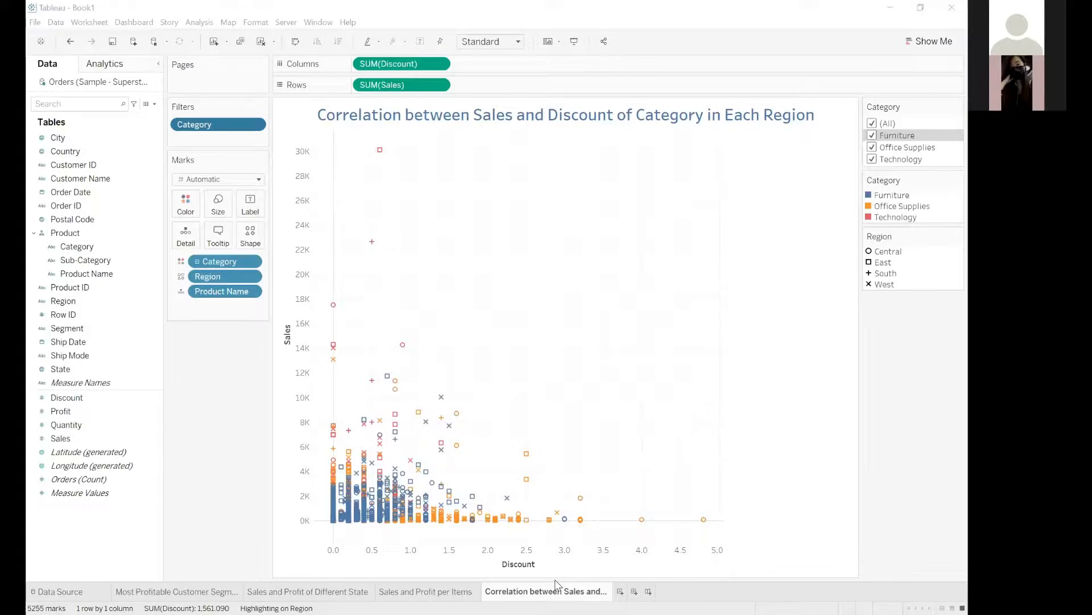
# Add a new worksheet after the sales-discount correlation sheet and name it "Profit Margin Growth from 2013-2016".
pyautogui.click(615, 166)
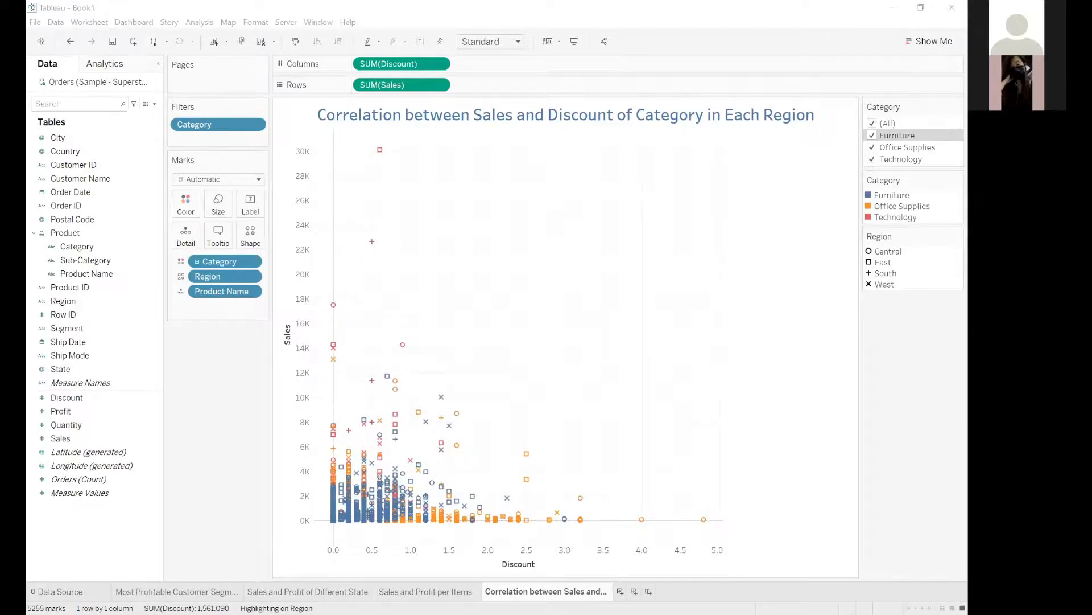
pyautogui.click(620, 591)
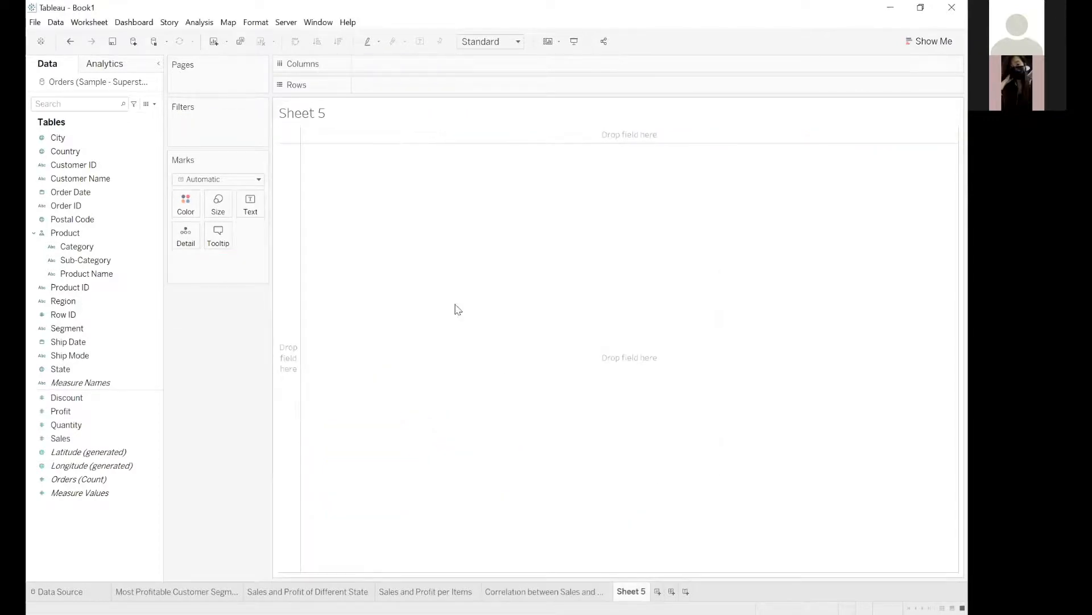
pyautogui.doubleClick(630, 590)
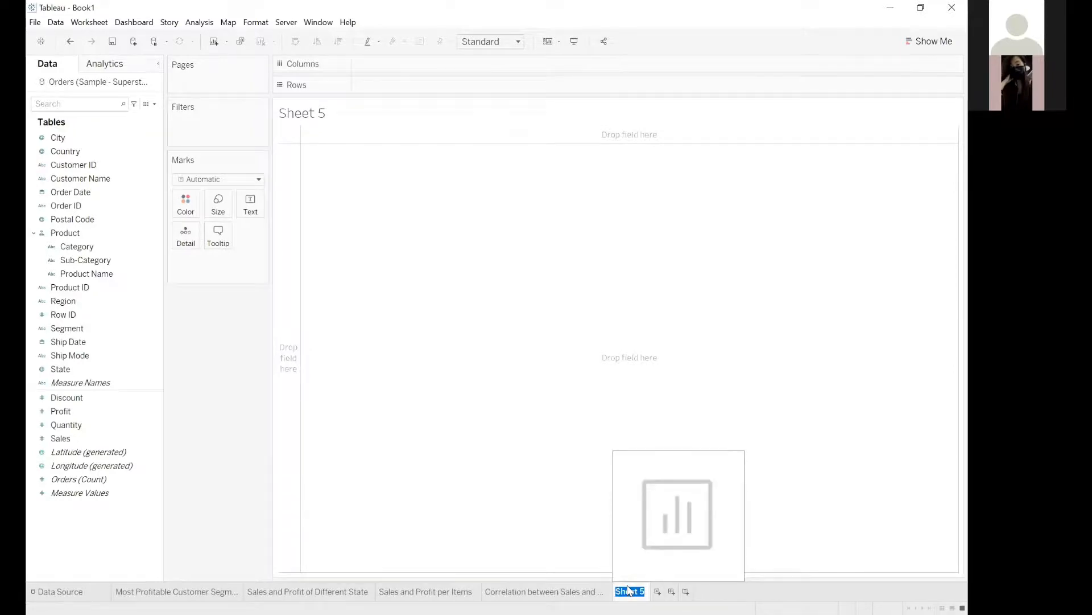
pyautogui.write('Profit Margin of')
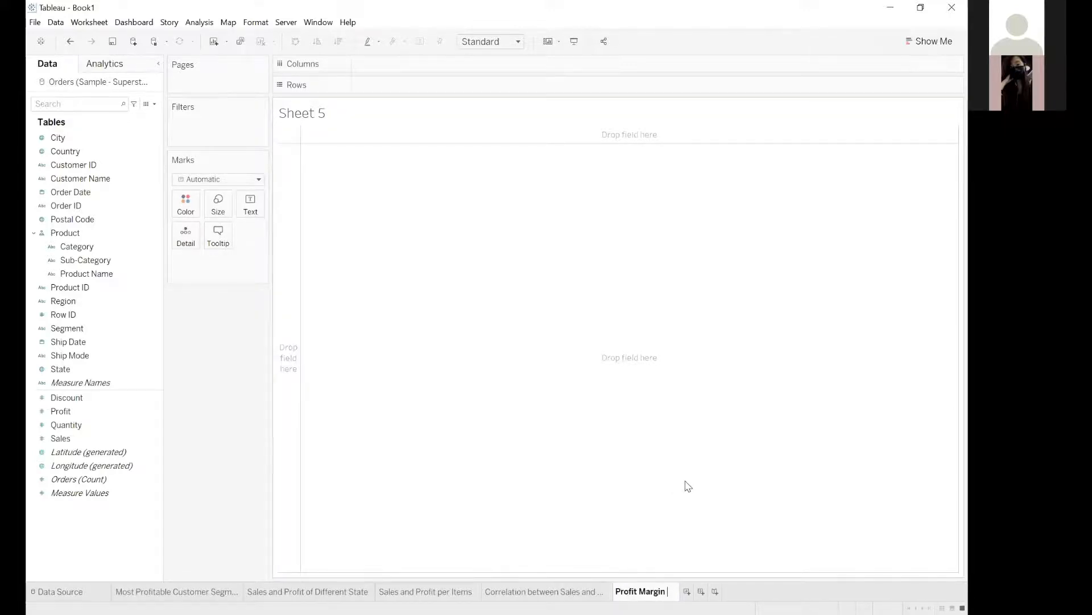
pyautogui.press('BackSpace')
pyautogui.press('BackSpace')
pyautogui.press('BackSpace')
pyautogui.write('Growth fro')
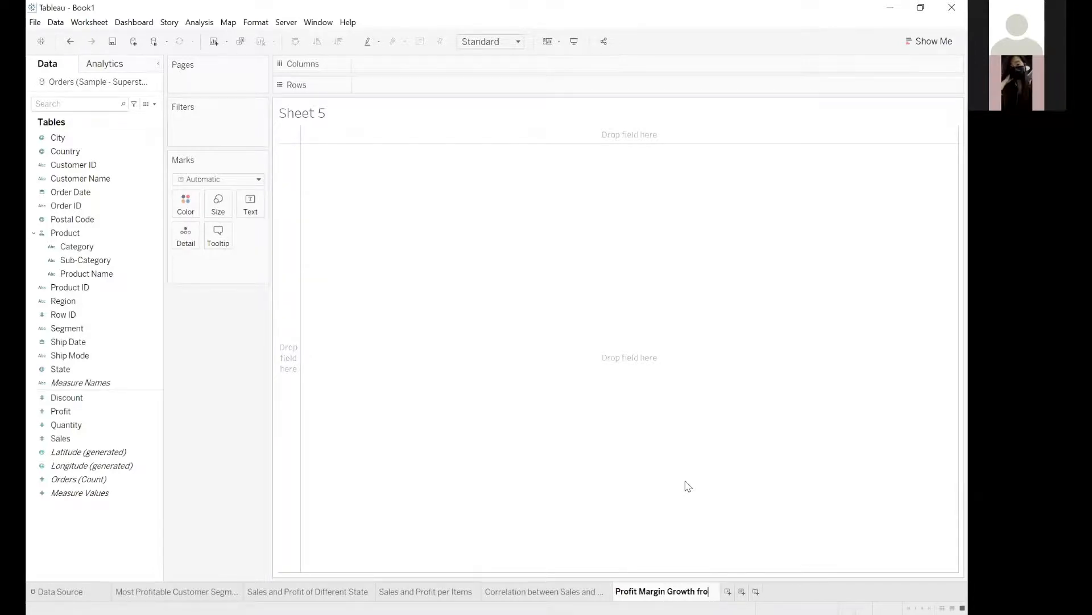
pyautogui.write('m 2013-')
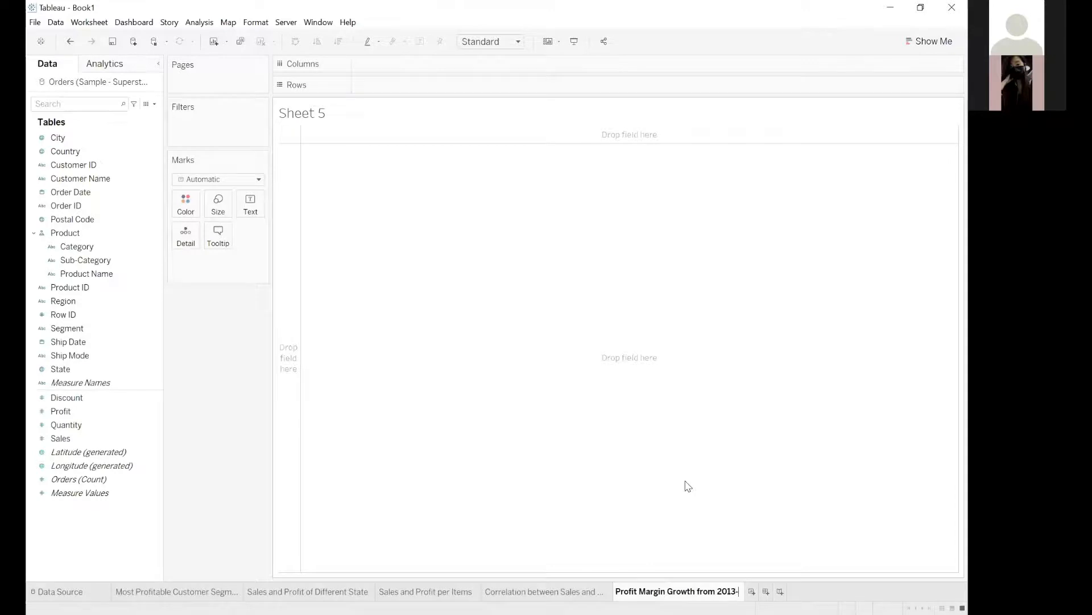
pyautogui.write('2016')
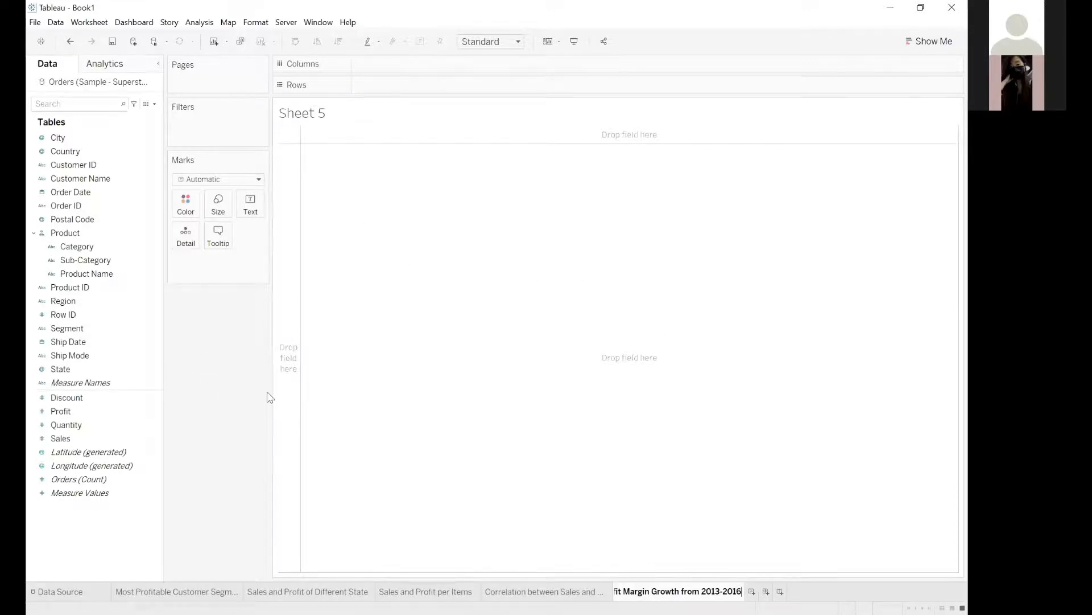
pyautogui.press('Return')
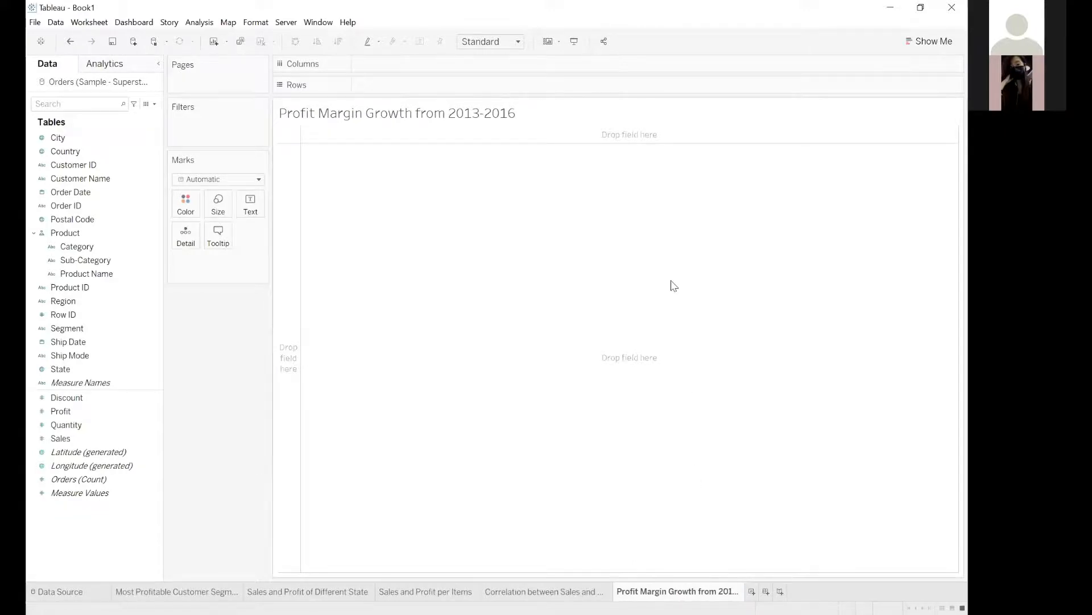
# Format the new worksheet's whole title as bold, size 18, blue and centred.
pyautogui.doubleClick(636, 589)
pyautogui.hotkey('ctrl', 'c')
pyautogui.doubleClick(470, 116)
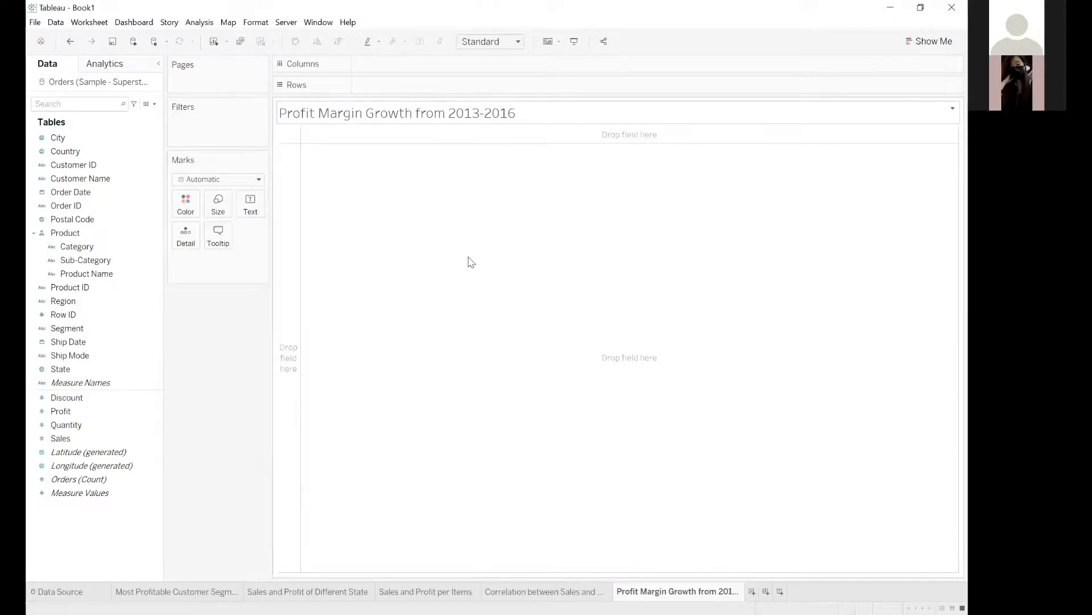
pyautogui.hotkey('ctrl', 'a')
pyautogui.hotkey('ctrl', 'v')
pyautogui.hotkey('ctrl', 'a')
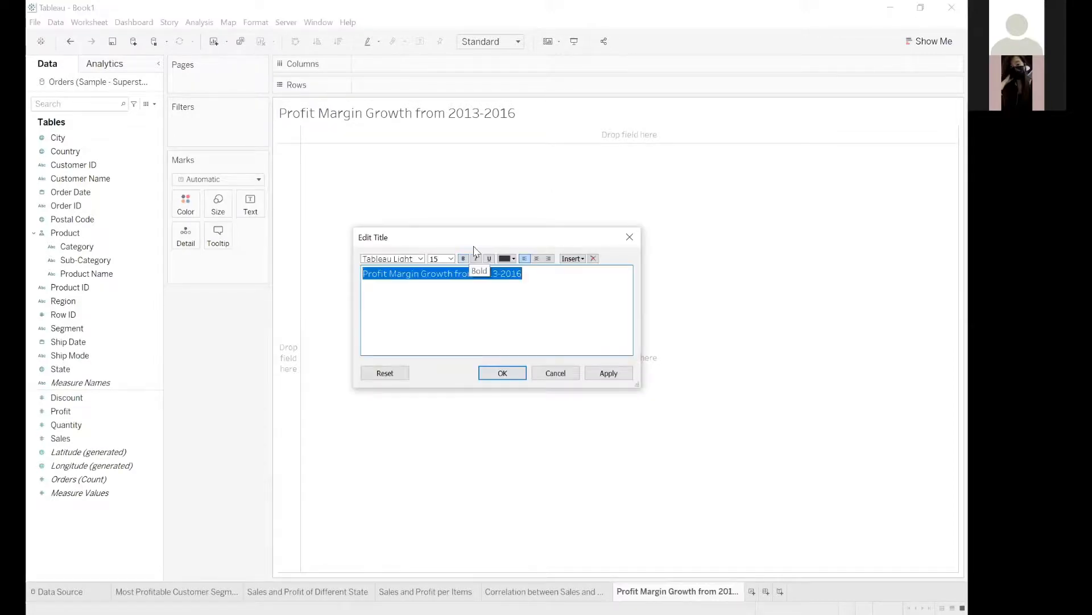
pyautogui.click(452, 259)
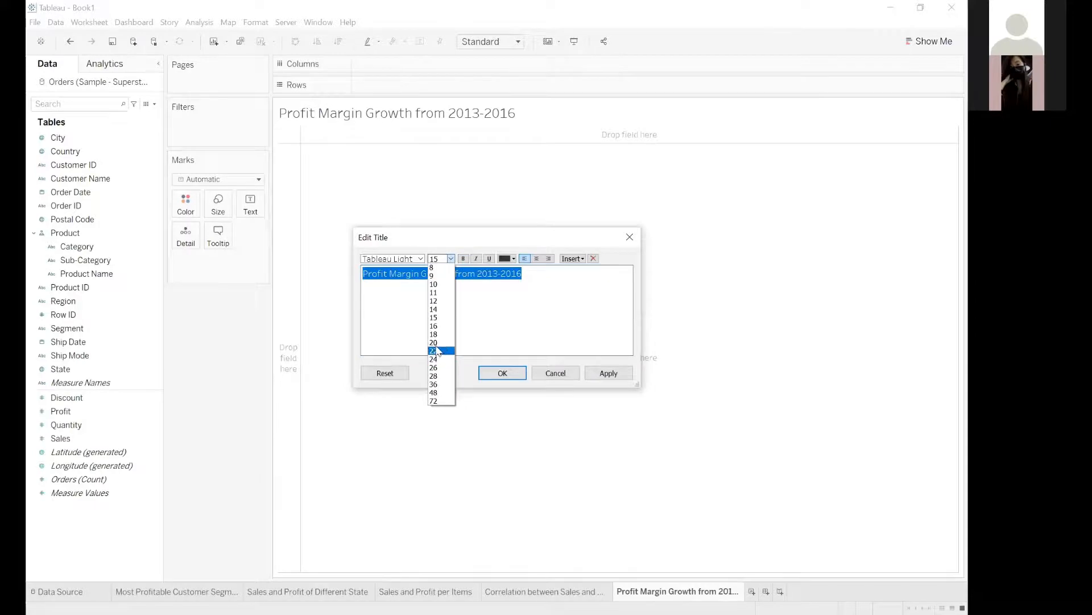
pyautogui.click(463, 259)
pyautogui.click(513, 259)
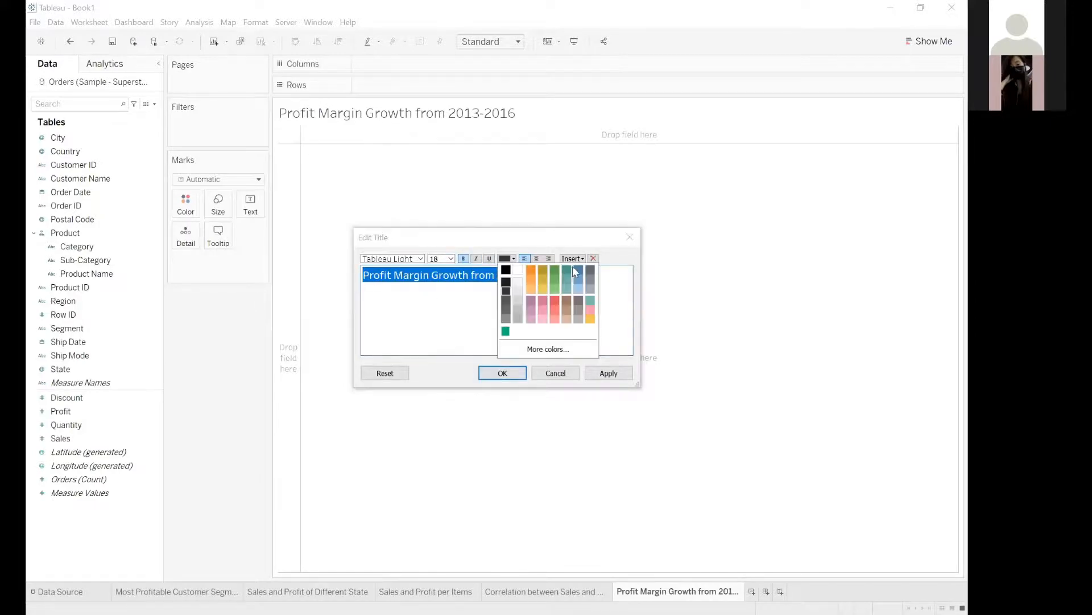
pyautogui.click(580, 272)
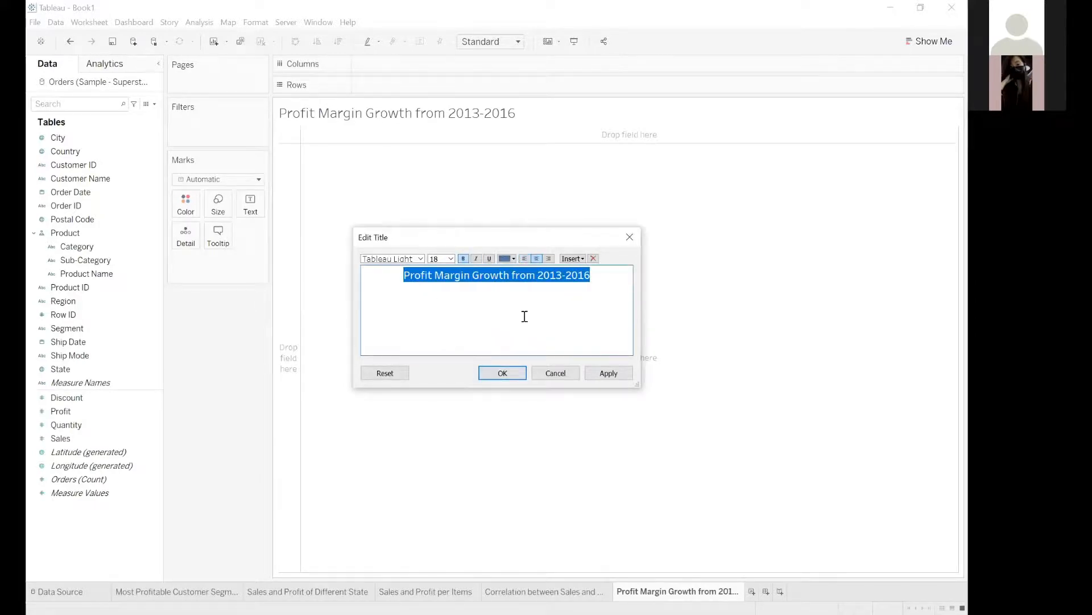
pyautogui.click(510, 372)
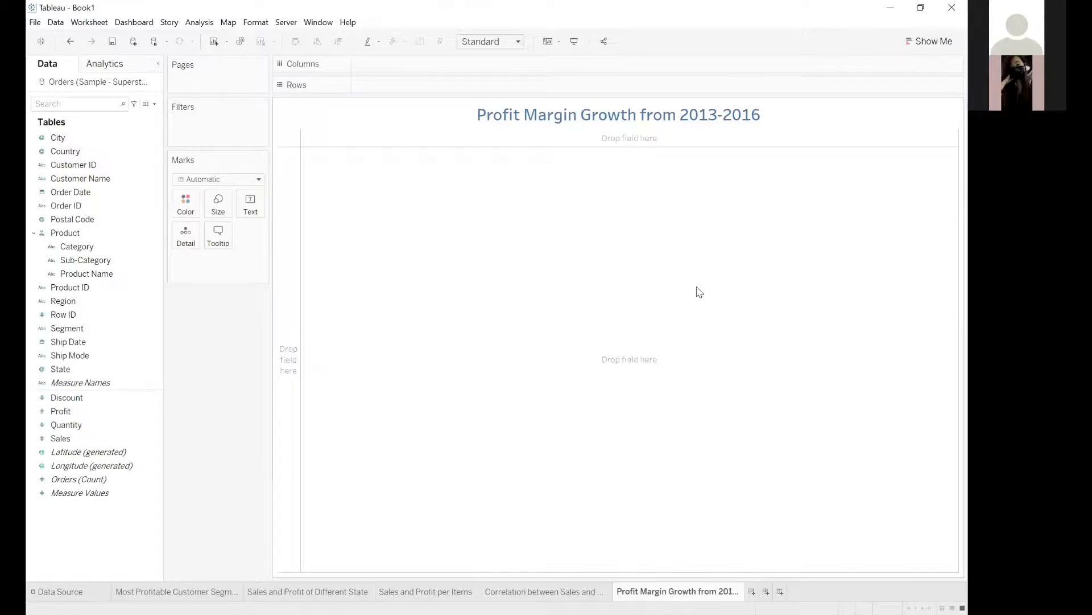
# Select the Profit measure in the Orders data for the profit margin sheet.
pyautogui.click(623, 392)
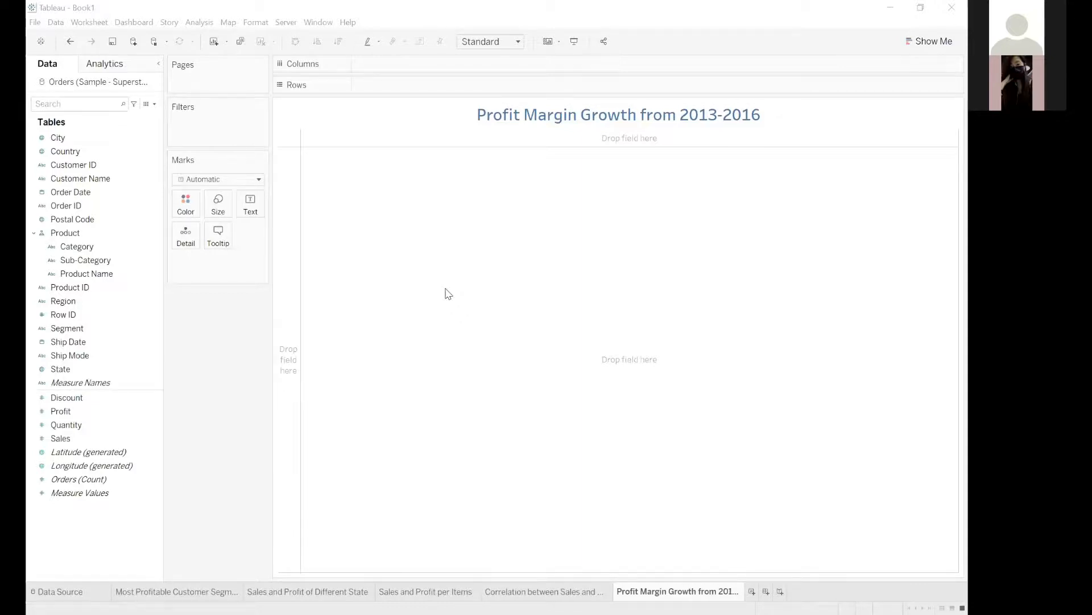
pyautogui.click(95, 408)
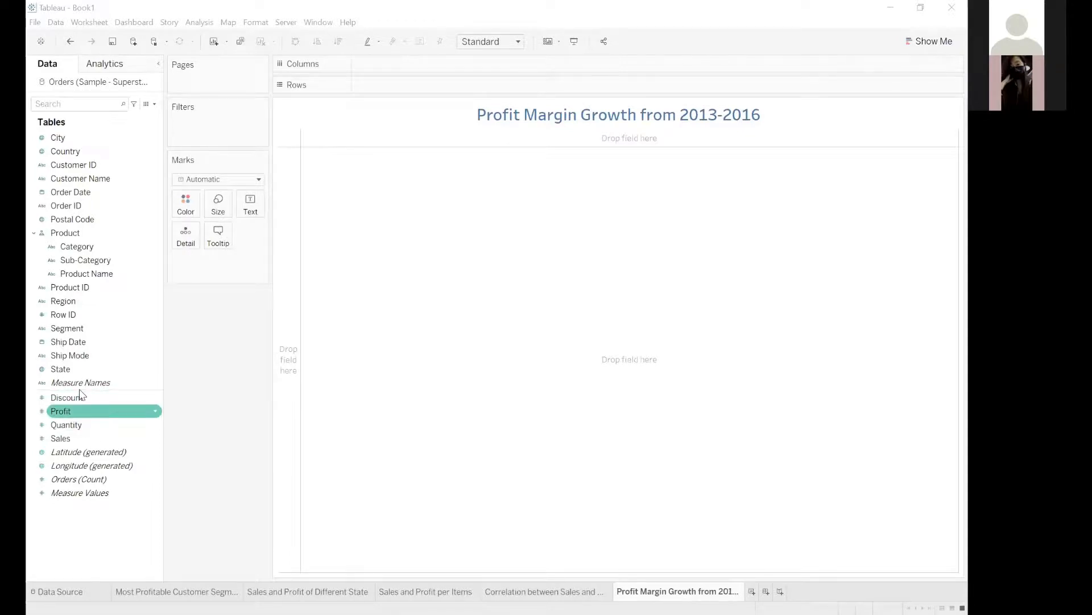
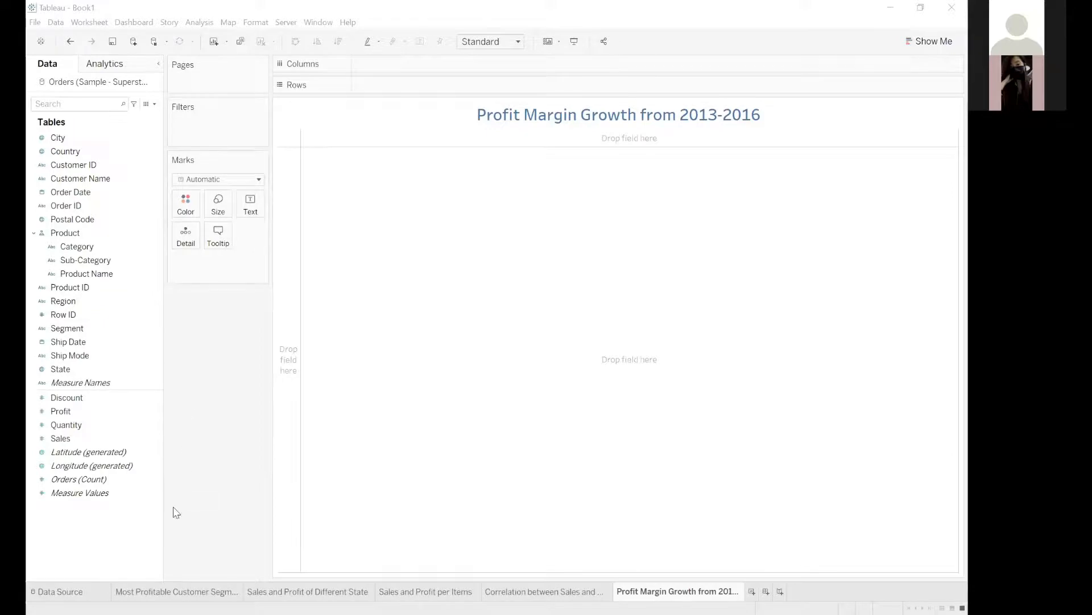
# Start a new calculated field in the Orders data and name it "Profit Margin".
pyautogui.click(154, 105)
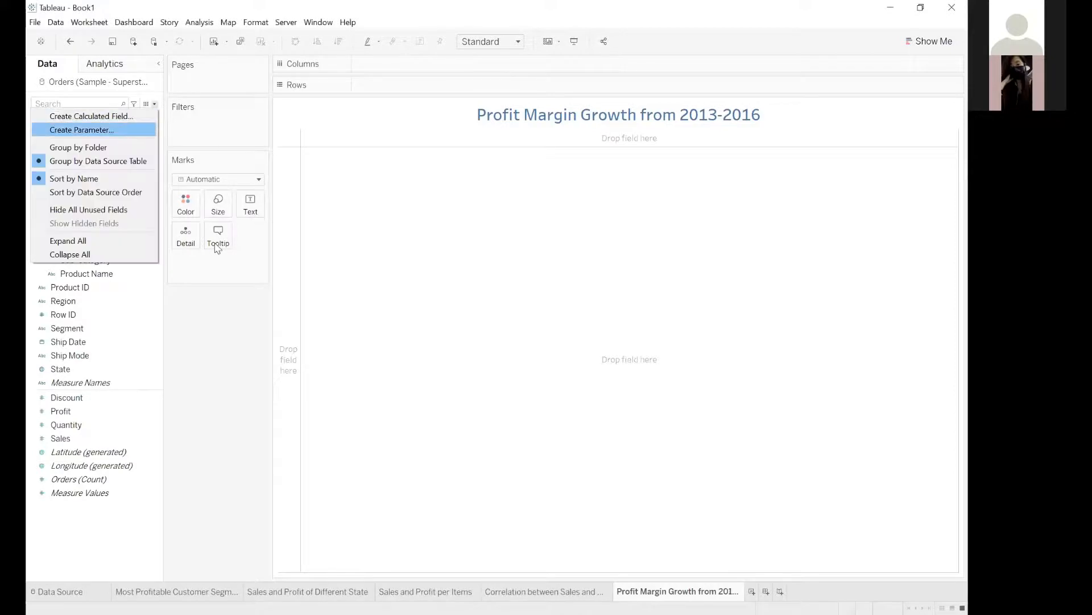
pyautogui.click(159, 337)
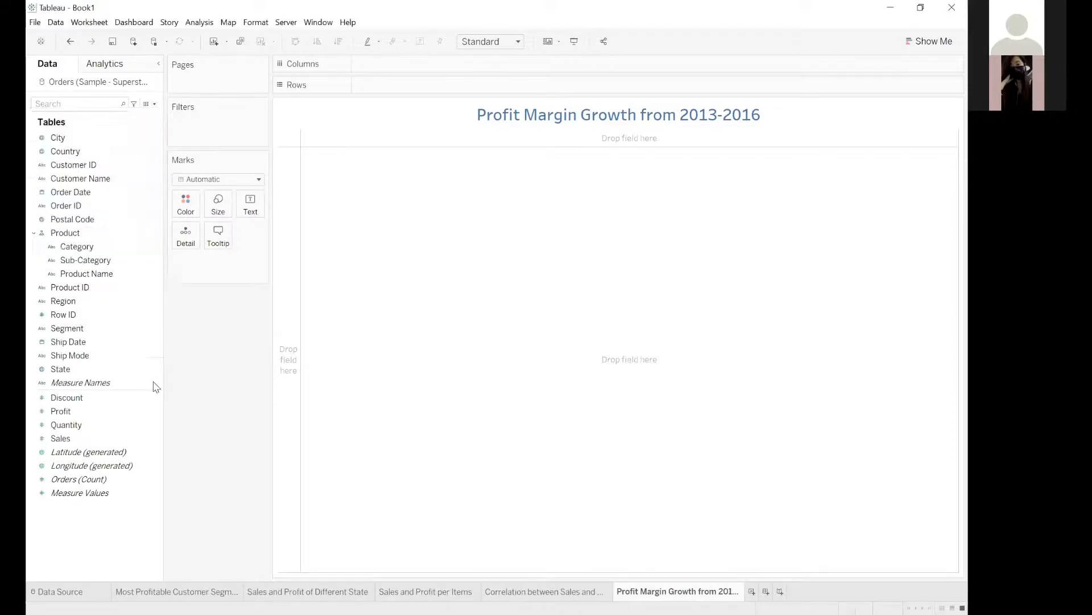
pyautogui.rightClick(95, 520)
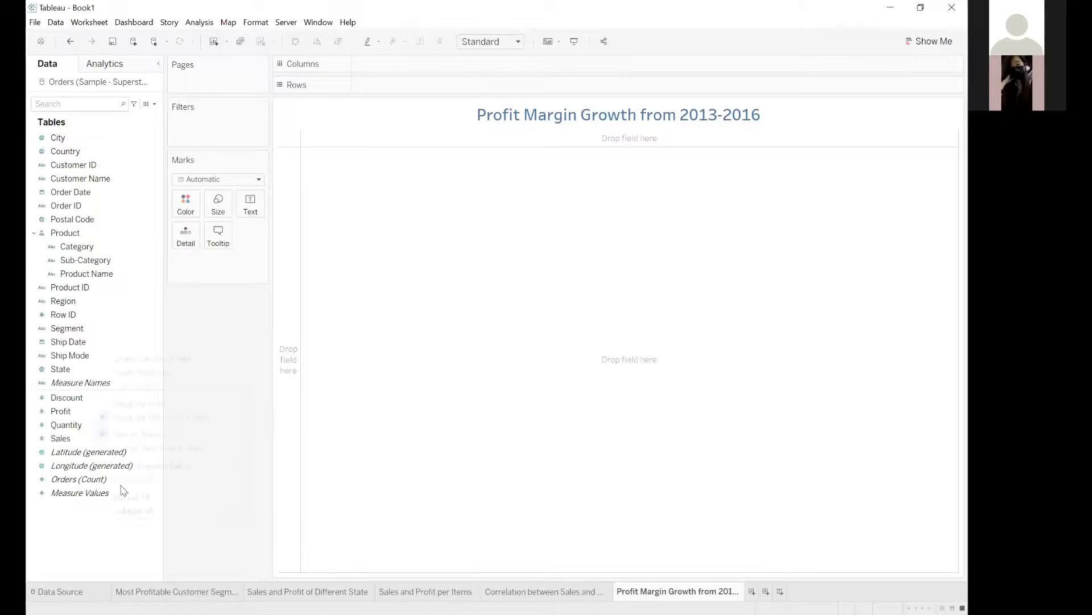
pyautogui.click(168, 358)
pyautogui.write('Profit M')
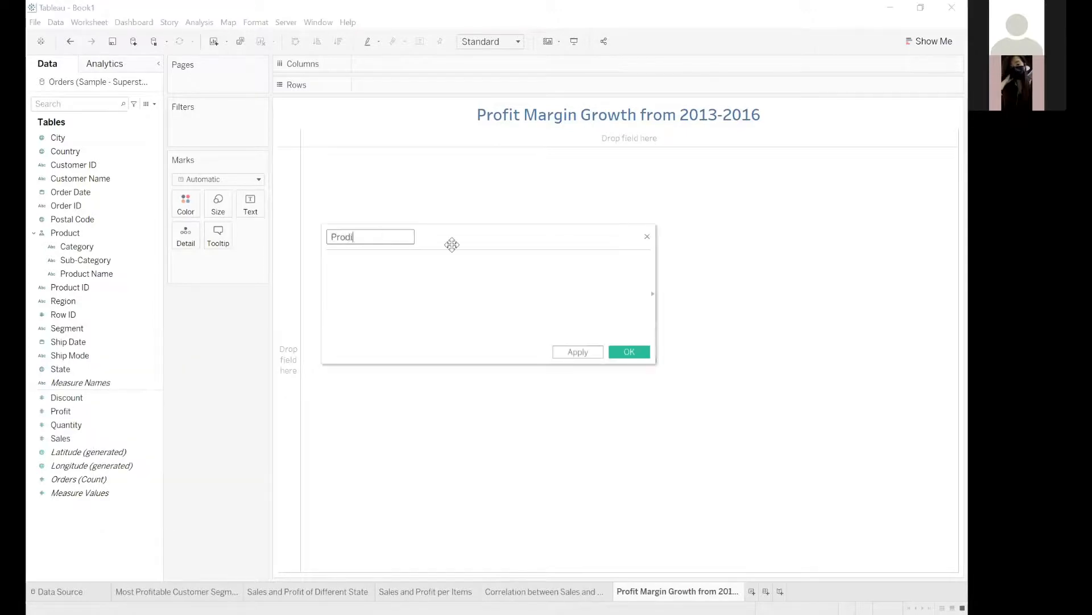
pyautogui.write('argin')
# Define the Profit Margin calculation as SUM([Profit])/SUM([Sales]) and save the calculated field.
pyautogui.click(377, 267)
pyautogui.write('s')
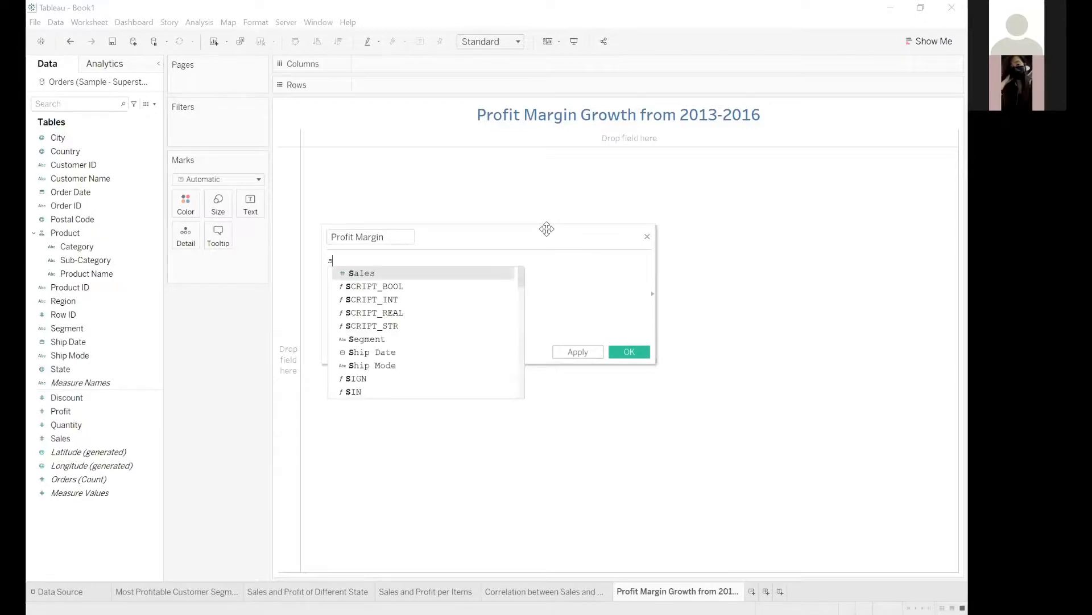
pyautogui.write('um(p')
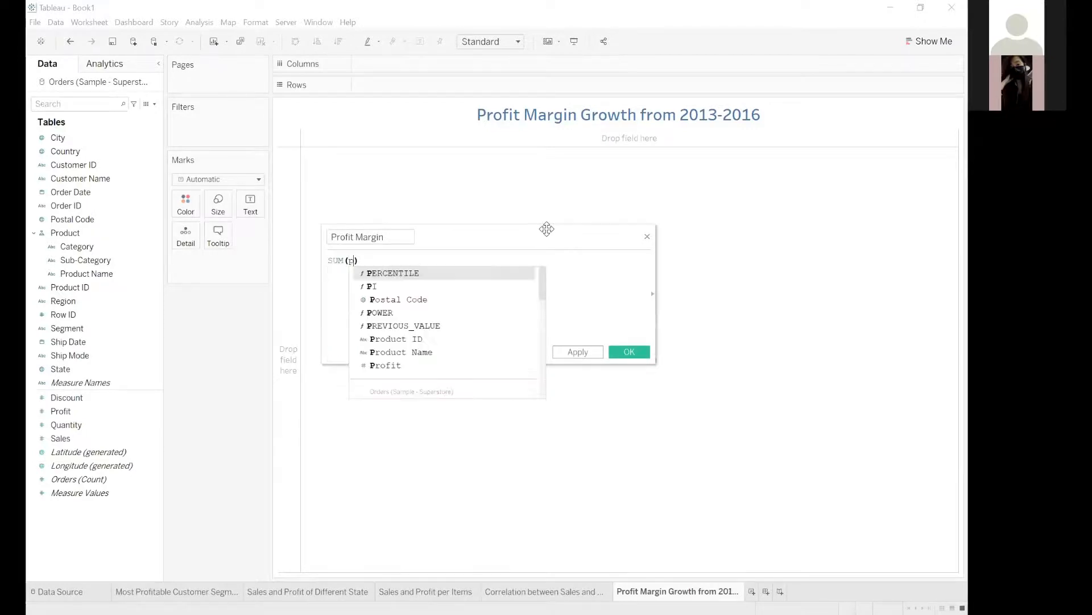
pyautogui.write('rofit')
pyautogui.press('Return')
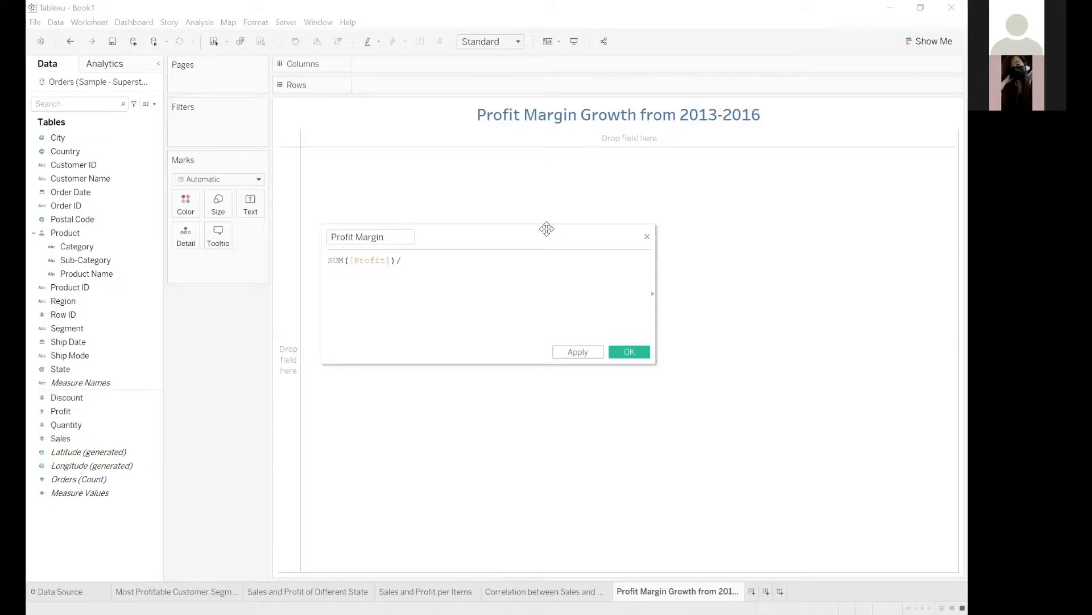
pyautogui.write('/sum(')
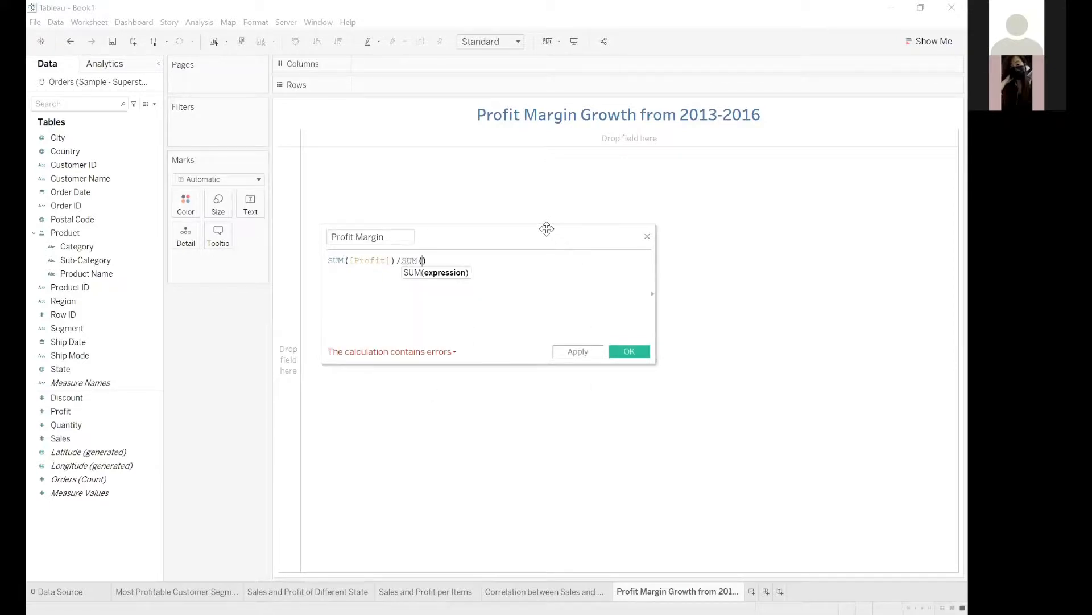
pyautogui.write('s')
pyautogui.press('Return')
pyautogui.write(')')
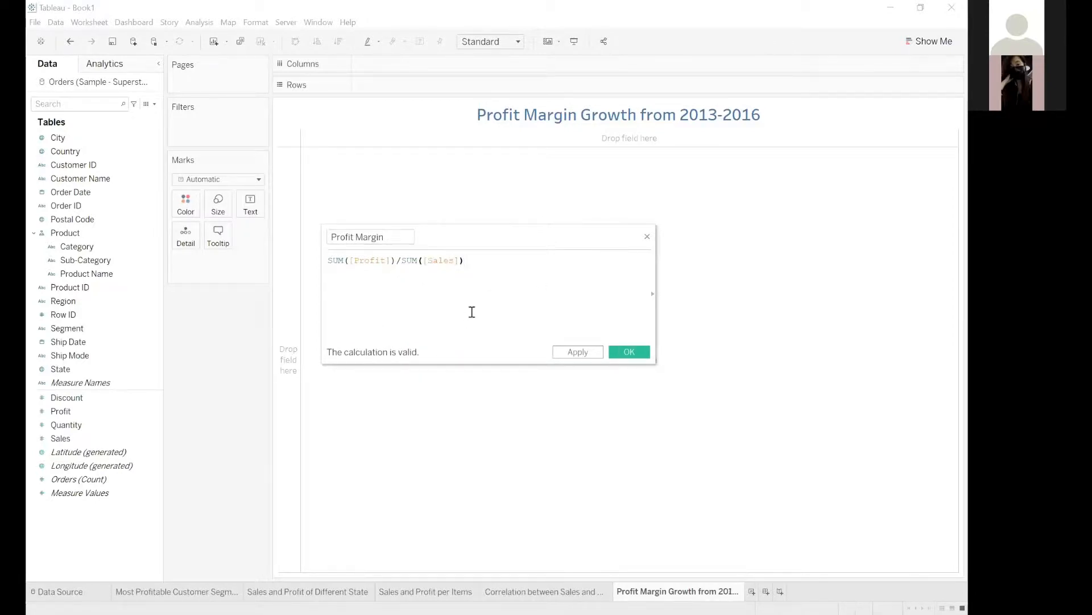
pyautogui.press('BackSpace')
pyautogui.press('BackSpace')
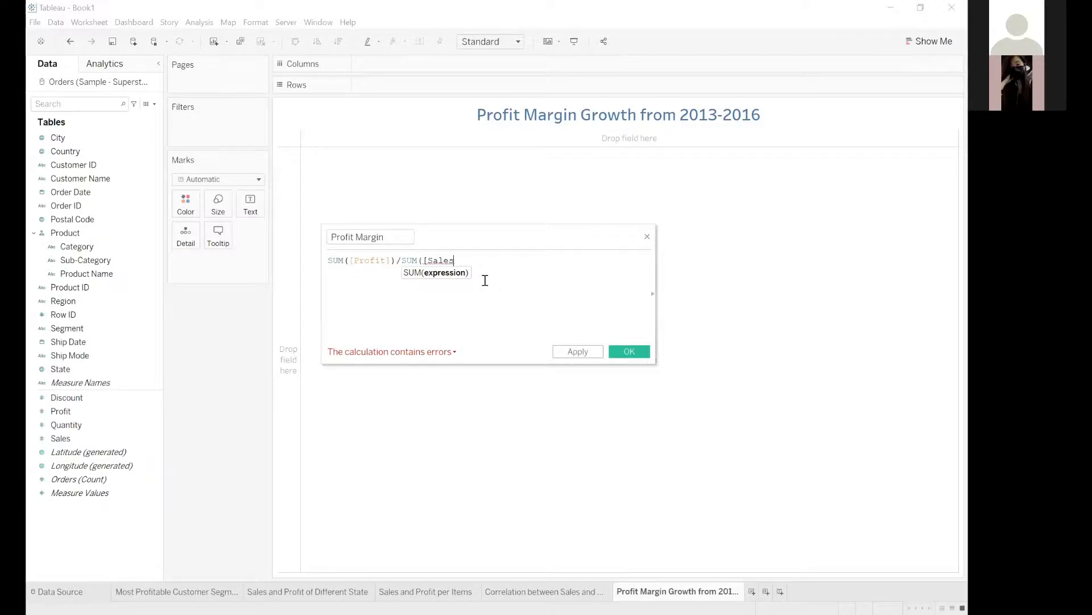
pyautogui.write('])')
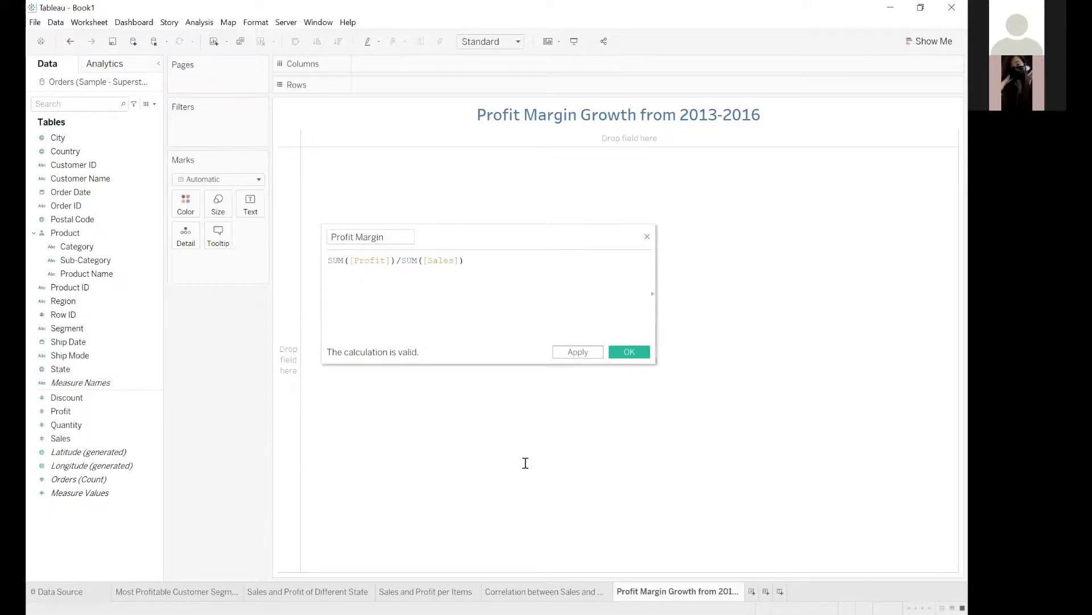
pyautogui.click(624, 348)
pyautogui.click(629, 352)
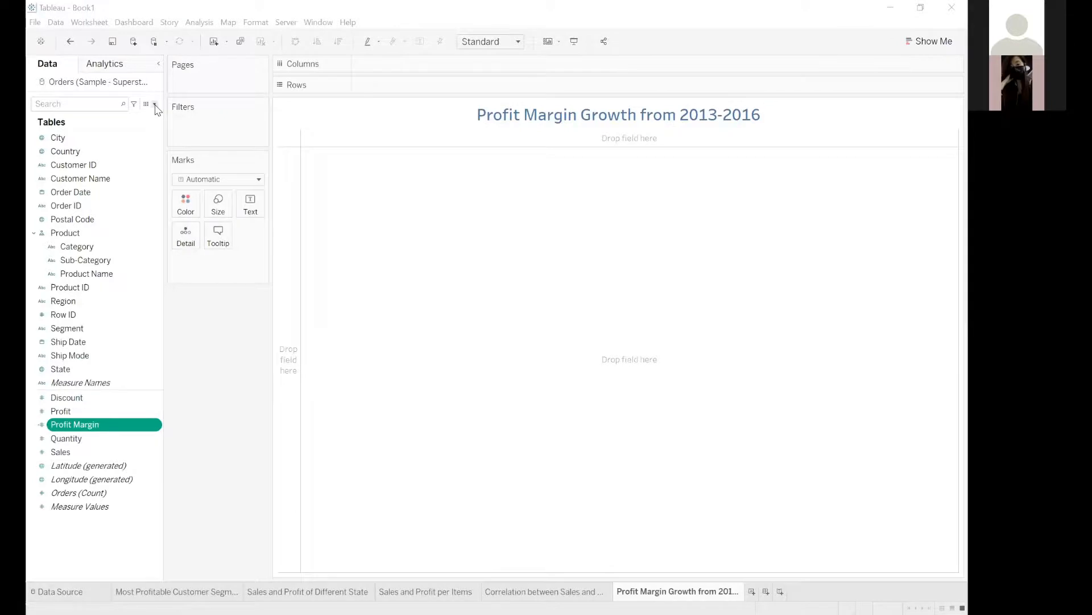
pyautogui.click(155, 105)
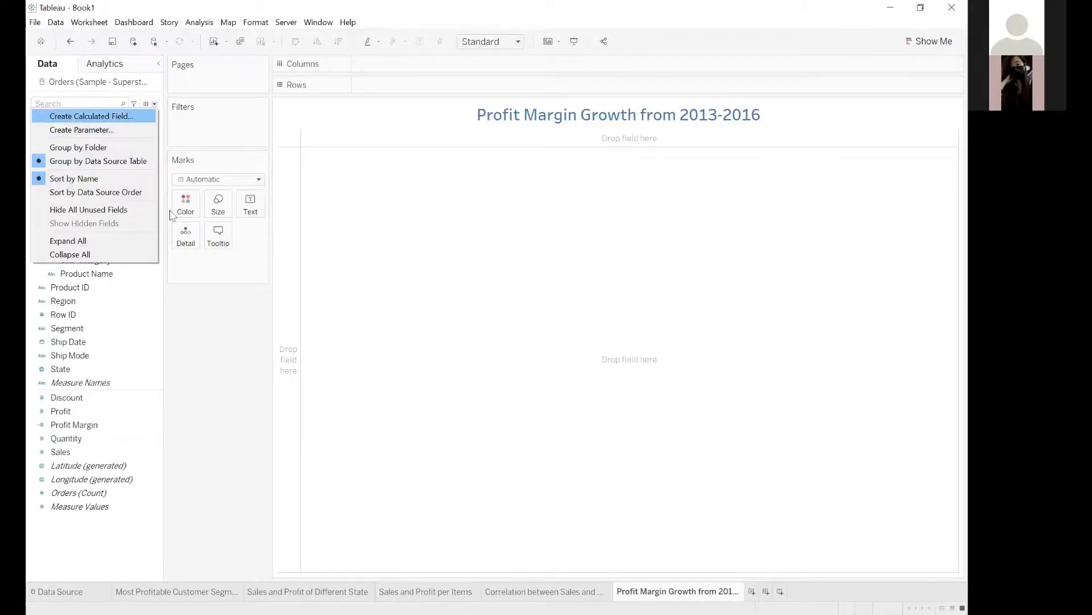
pyautogui.click(86, 542)
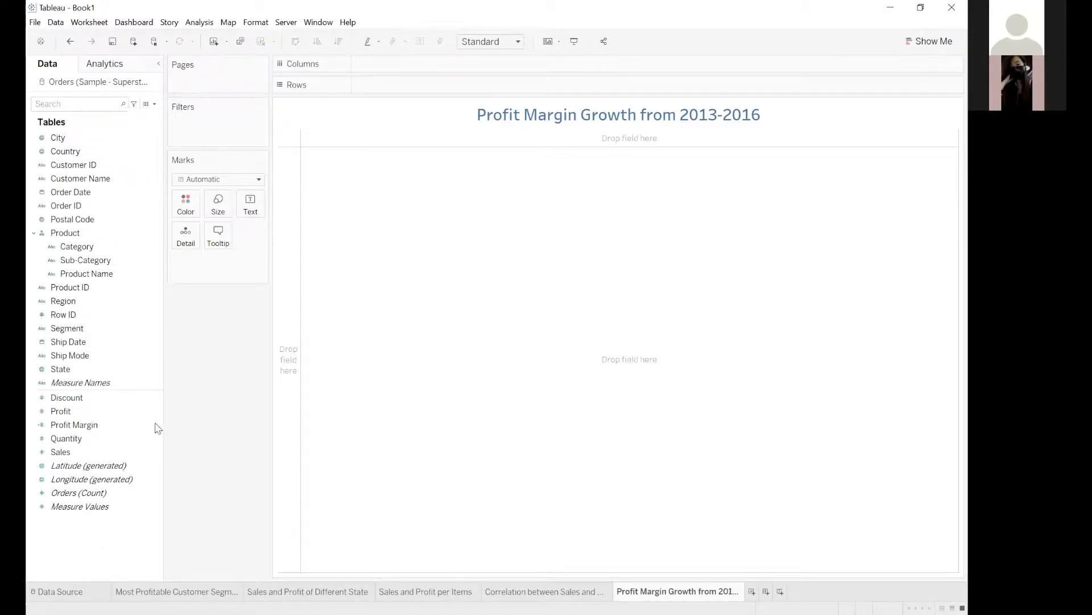
pyautogui.rightClick(155, 385)
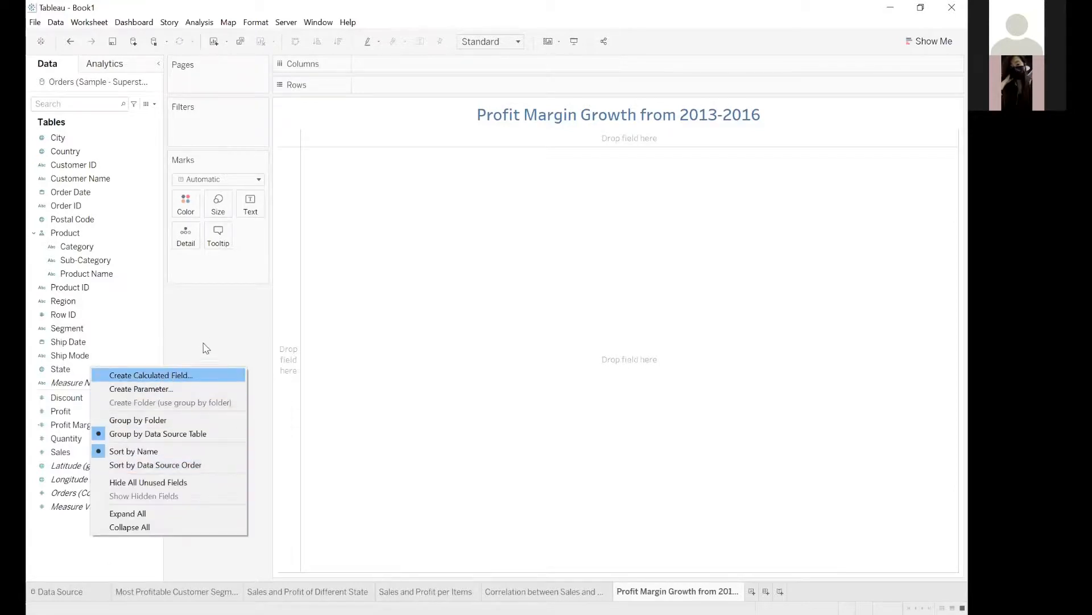
pyautogui.click(158, 358)
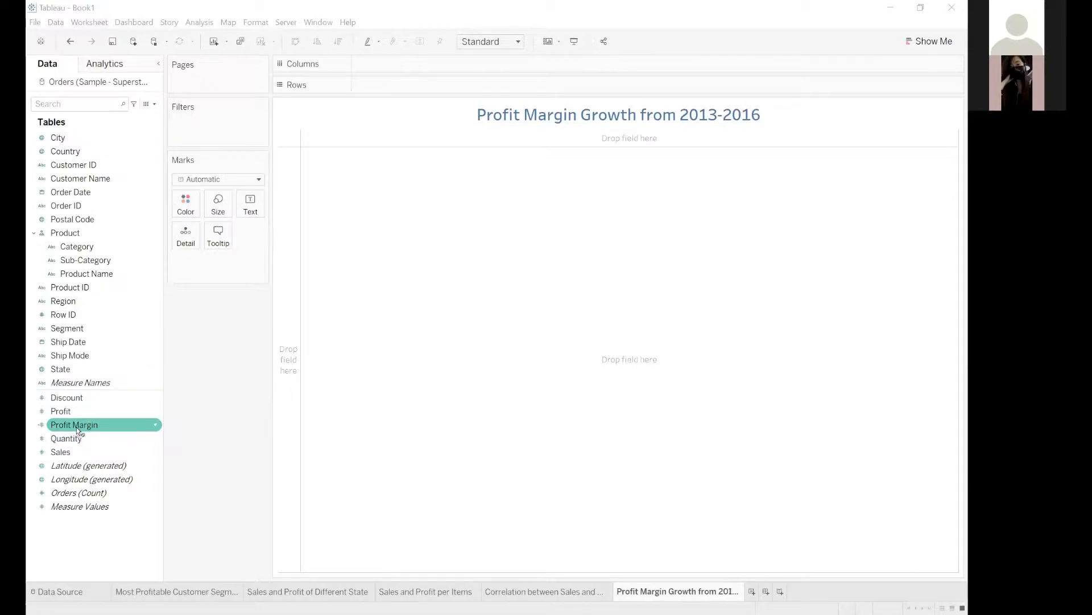
# Plot the Profit Margin field in the rows against Order ID in the columns.
pyautogui.moveTo(76, 427); pyautogui.dragTo(403, 193)
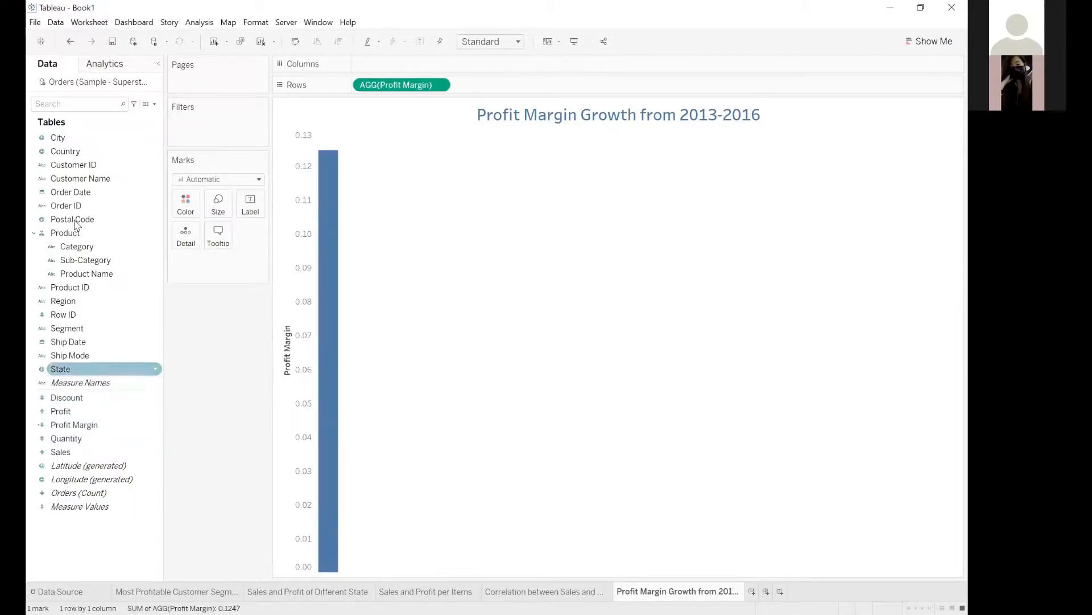
pyautogui.moveTo(74, 205); pyautogui.dragTo(367, 84)
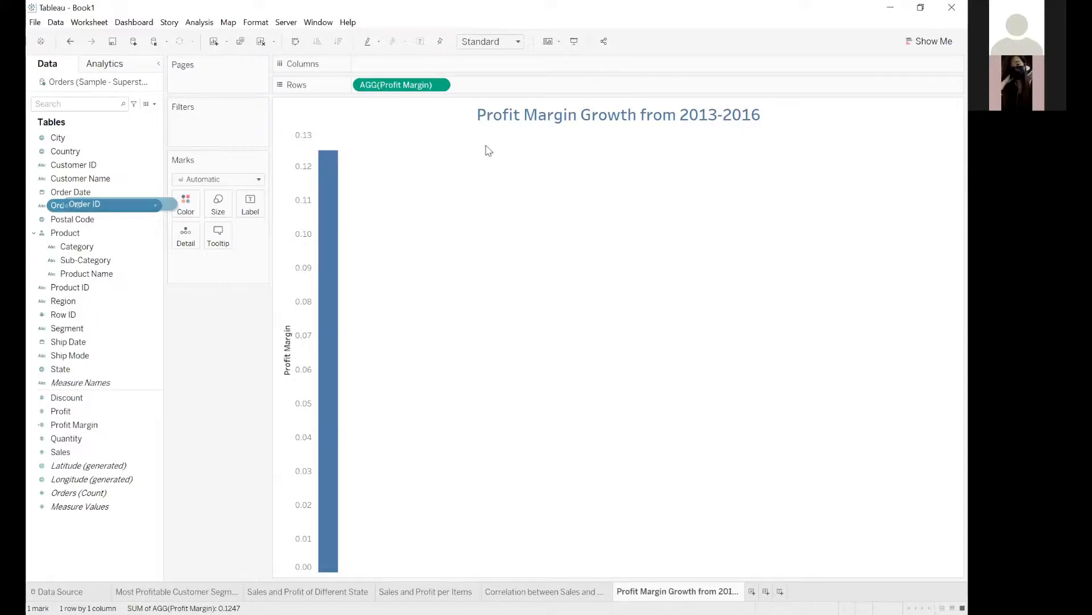
pyautogui.moveTo(497, 164); pyautogui.dragTo(498, 165)
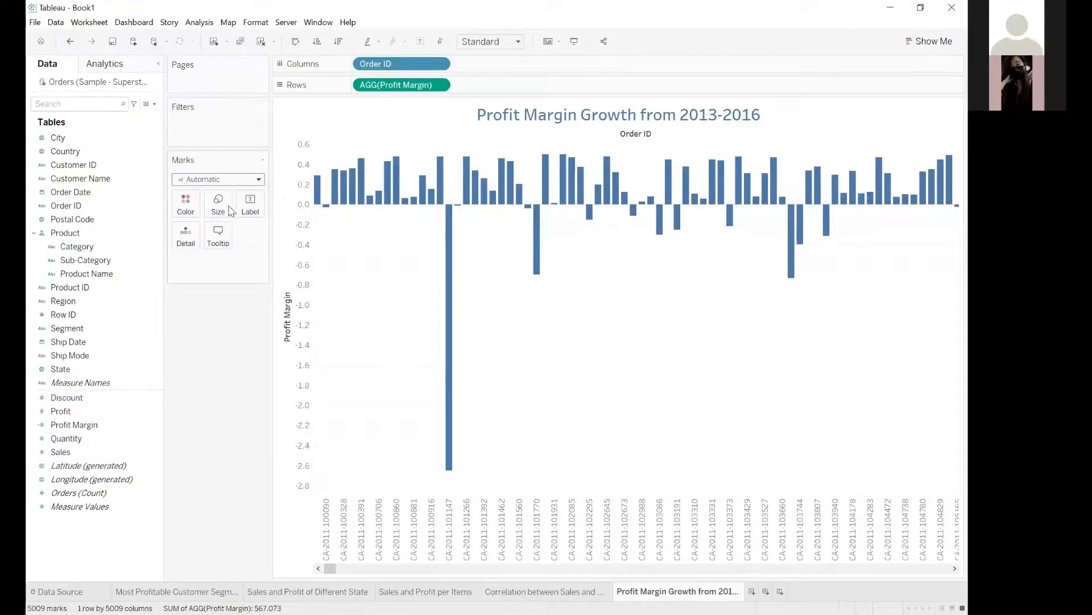
# Change the chart's mark type to Line and replace Order ID in the columns with Order Date by year.
pyautogui.click(259, 179)
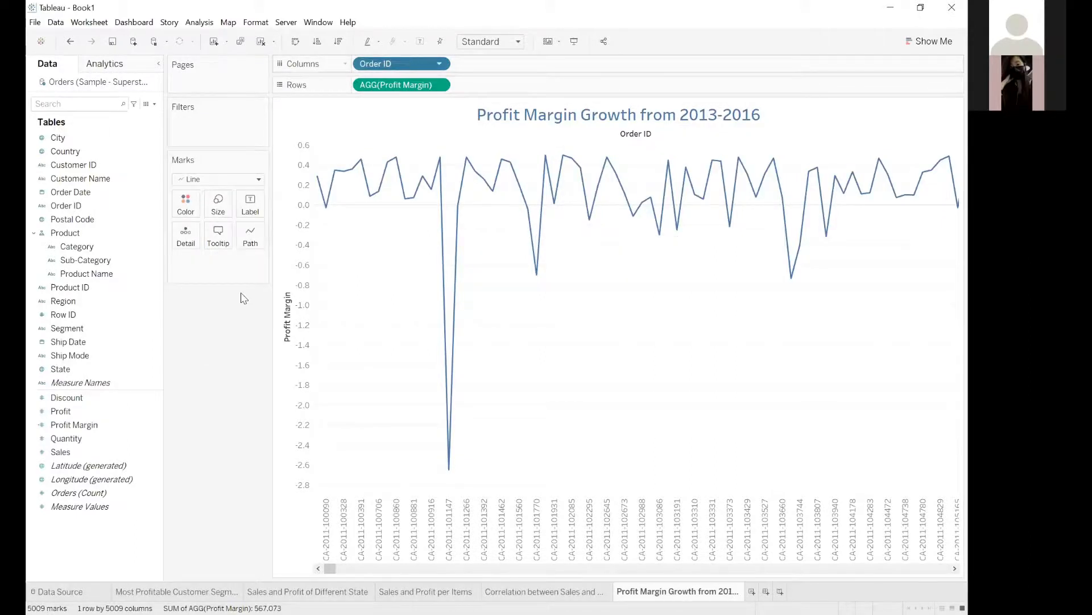
pyautogui.moveTo(85, 194); pyautogui.dragTo(401, 64)
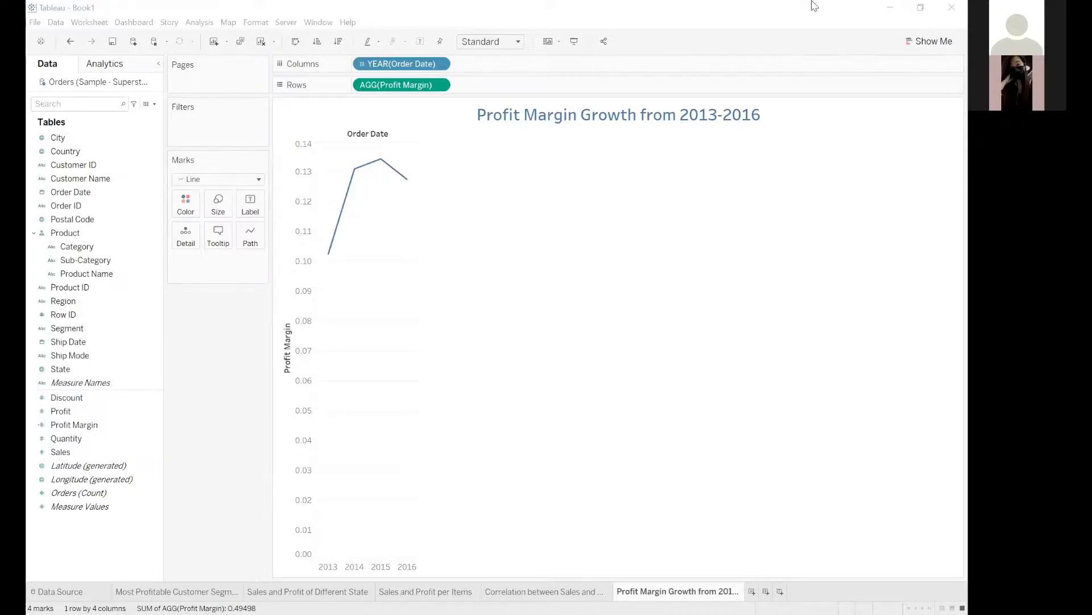
# Try the Bar mark type on the yearly profit margin chart and switch it back to Line.
pyautogui.click(256, 180)
pyautogui.click(205, 208)
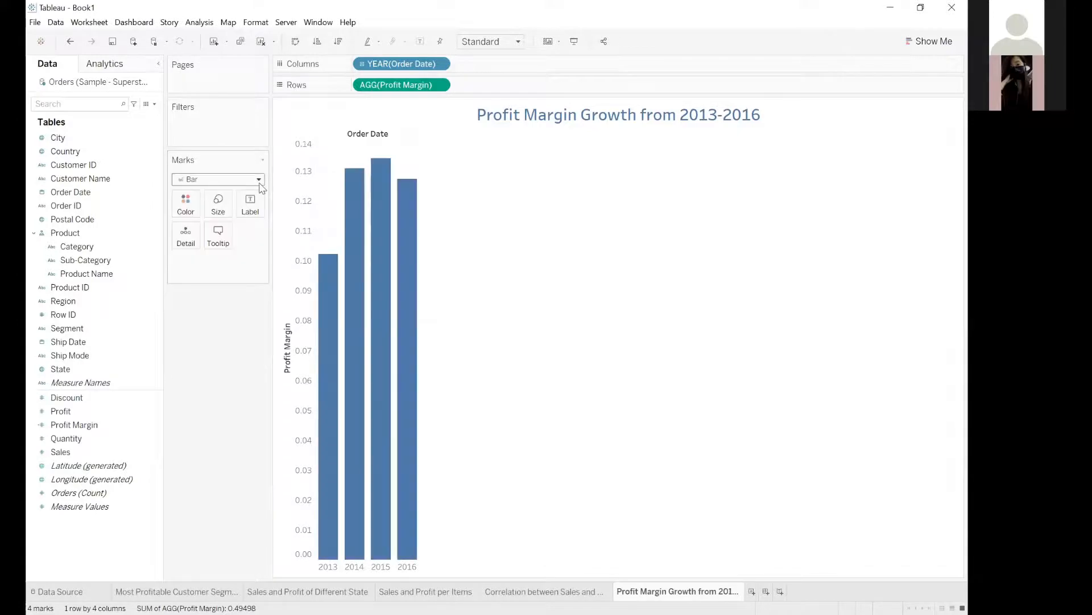
pyautogui.click(255, 181)
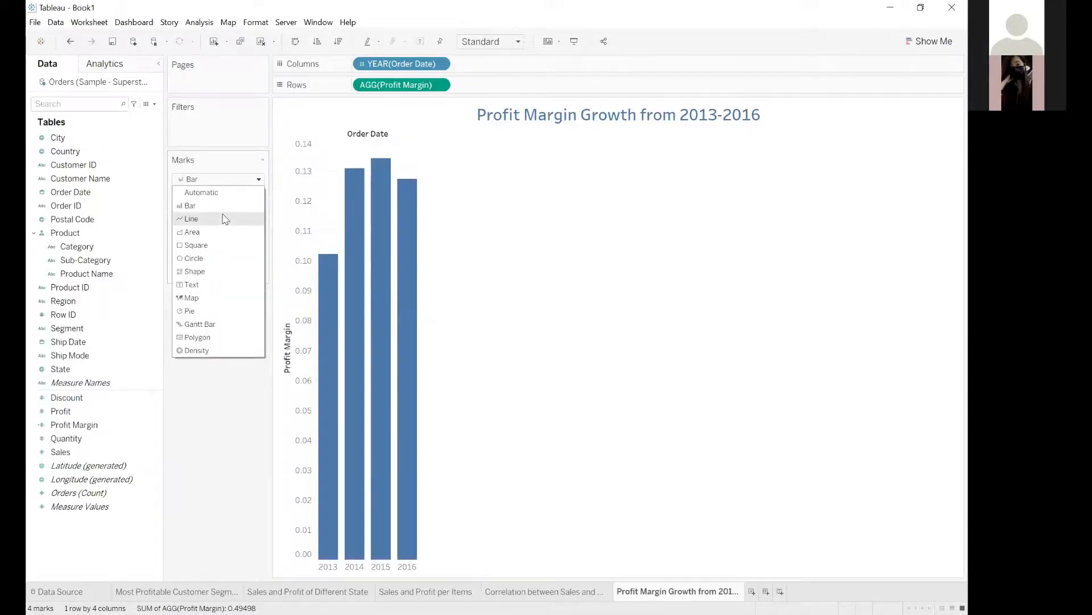
pyautogui.click(226, 220)
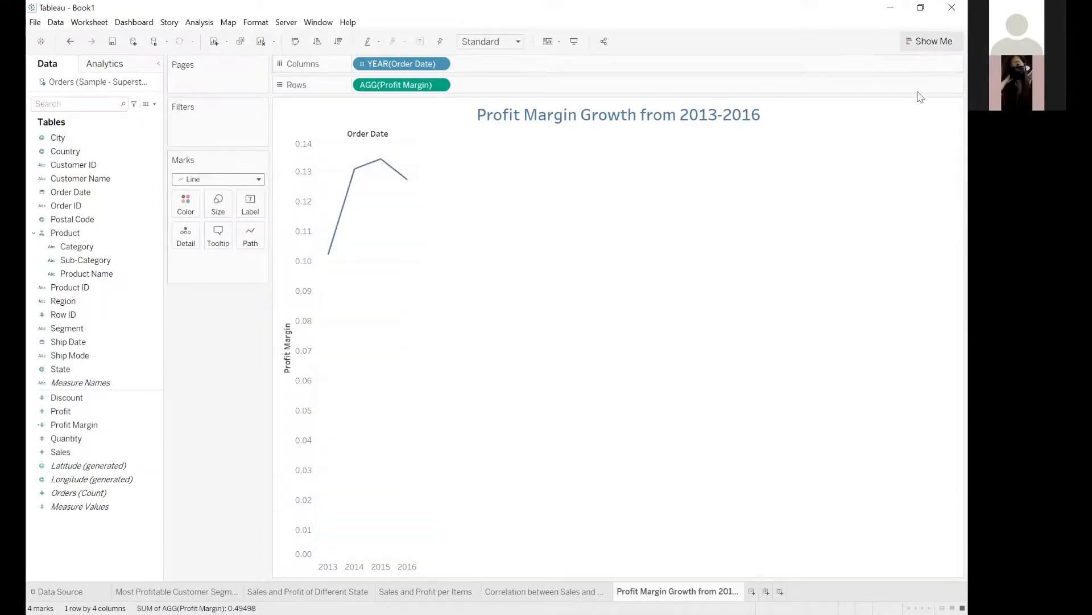
pyautogui.click(931, 42)
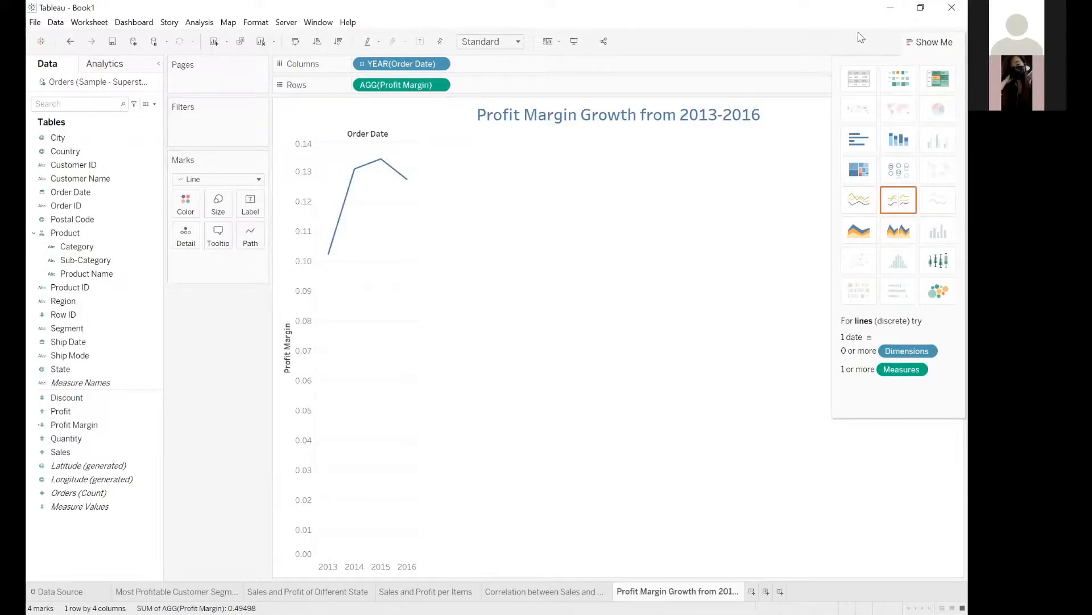
pyautogui.click(928, 41)
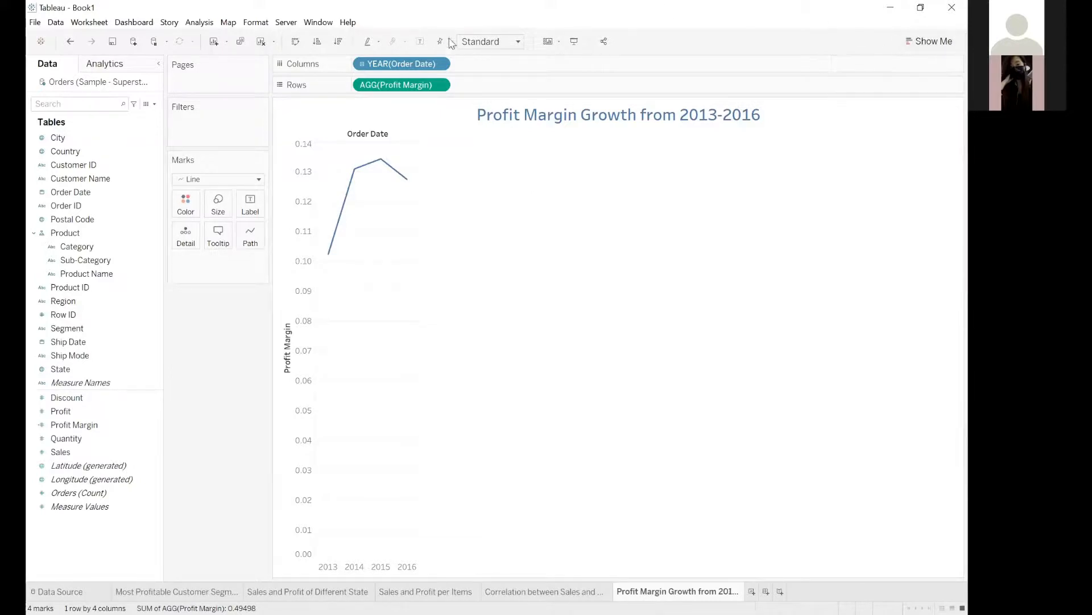
# Drill the Order Date columns down through quarter, month and day, and collapse them back to year.
pyautogui.click(362, 66)
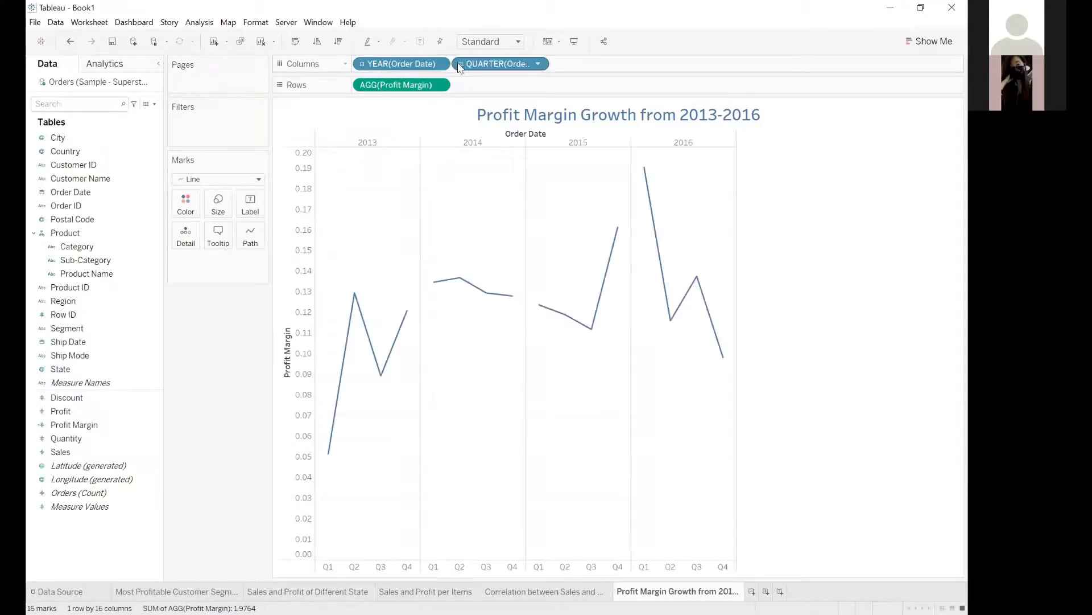
pyautogui.click(461, 64)
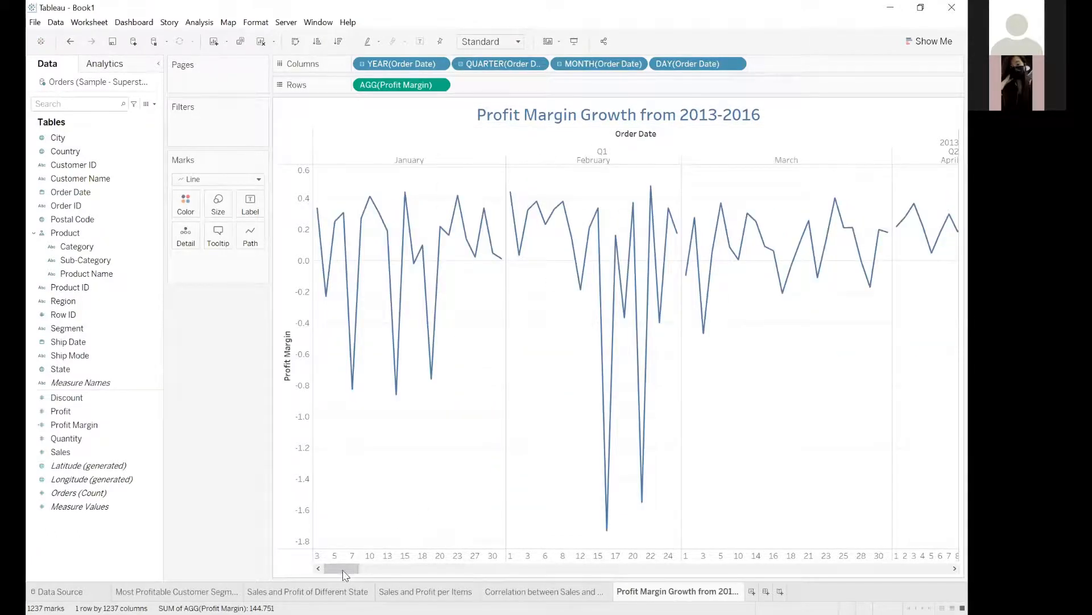
pyautogui.moveTo(341, 568); pyautogui.dragTo(273, 567)
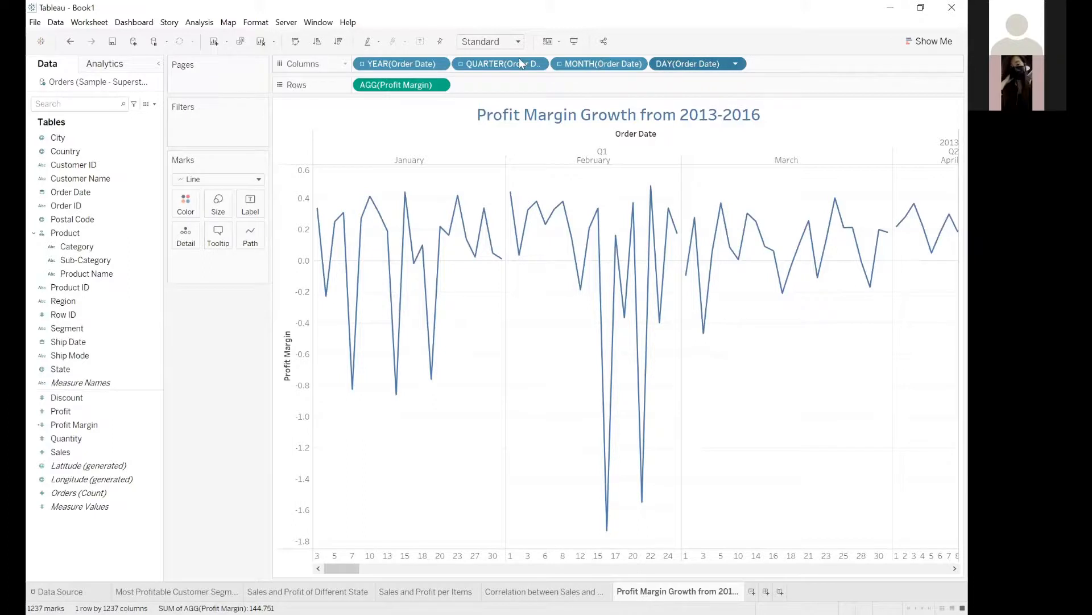
pyautogui.click(362, 64)
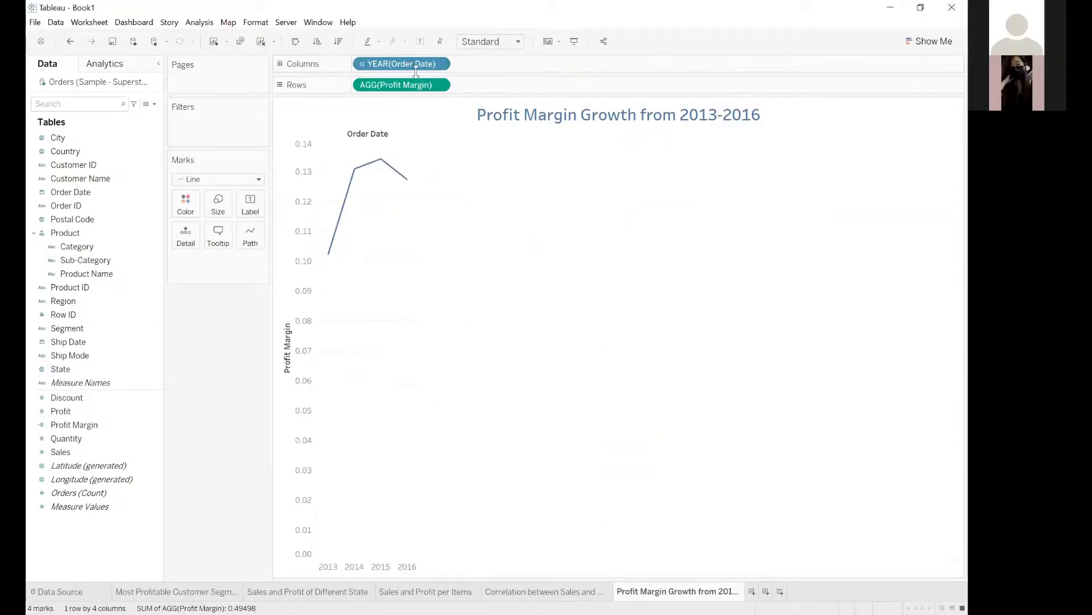
# Convert Order Date in the columns to the continuous Year format and drill it down to quarters.
pyautogui.rightClick(384, 63)
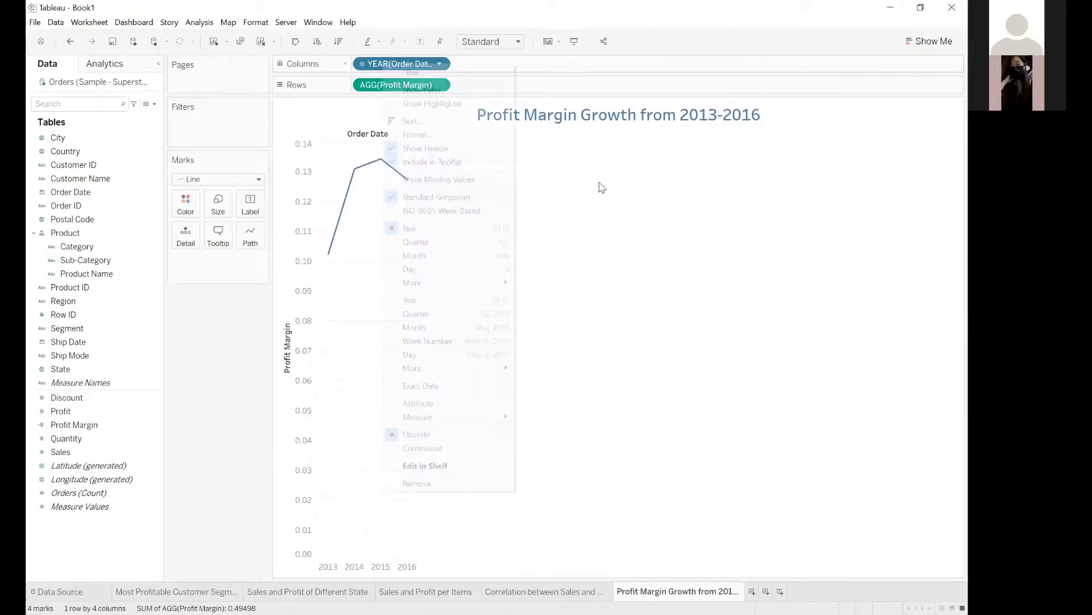
pyautogui.click(369, 8)
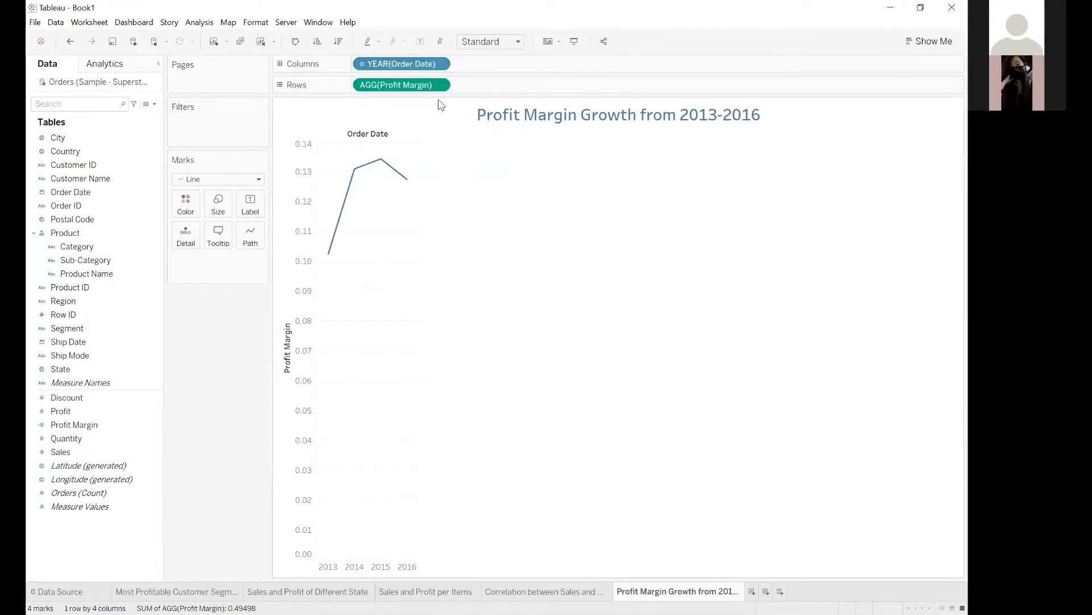
pyautogui.click(439, 64)
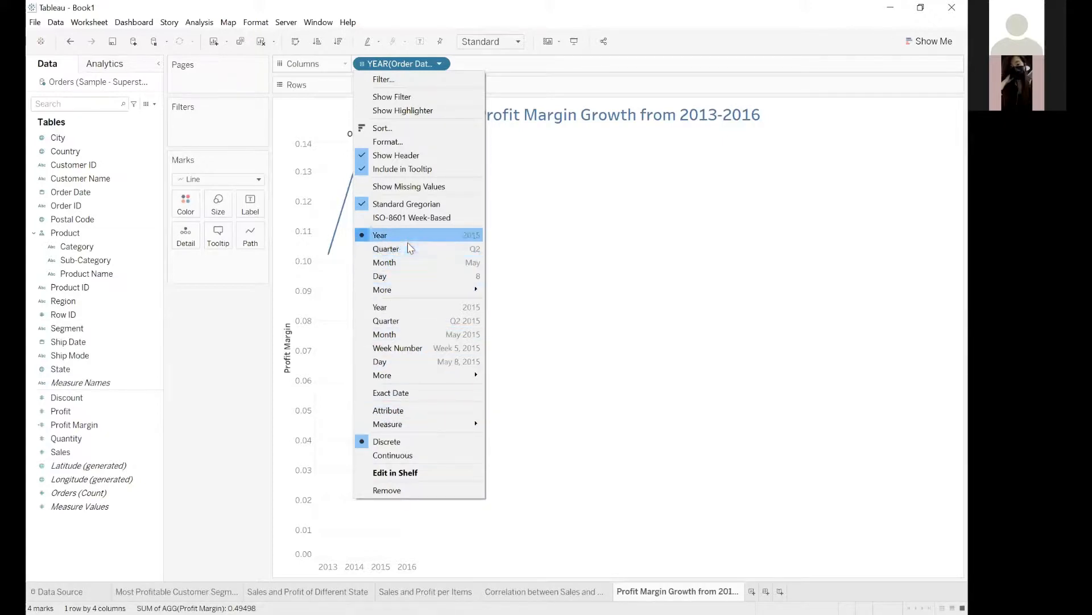
pyautogui.moveTo(406, 295)
pyautogui.click(402, 308)
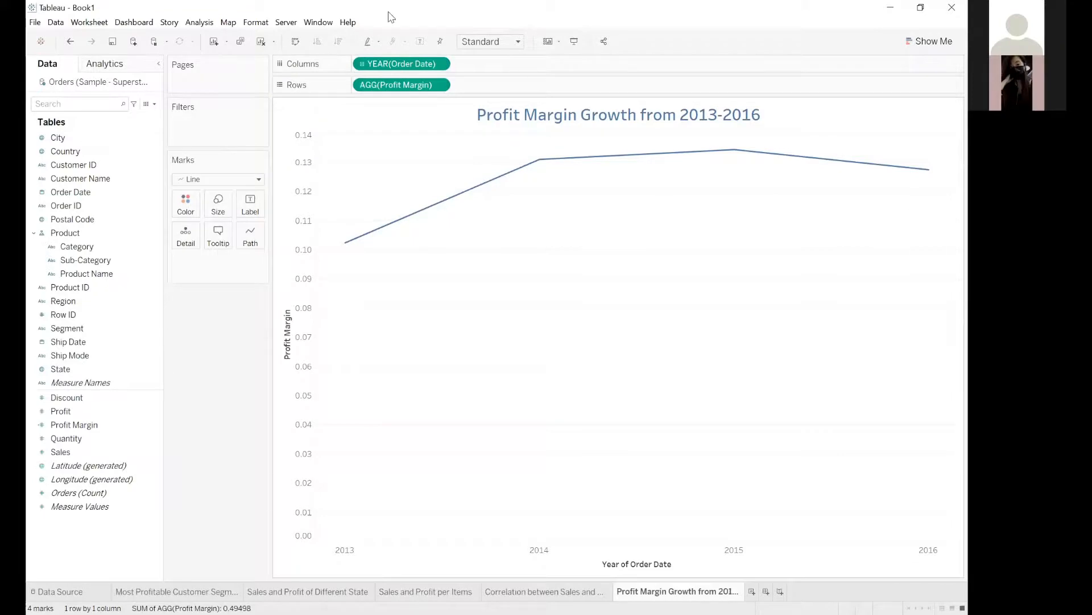
pyautogui.click(363, 65)
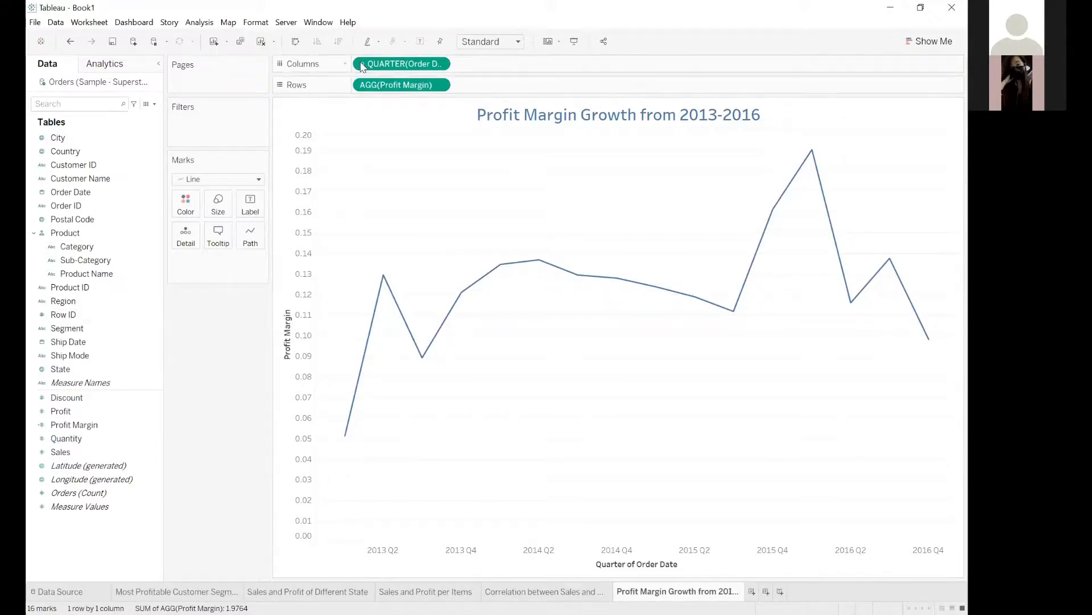
# Drill the continuous Order Date in the columns down from quarters to months.
pyautogui.click(479, 292)
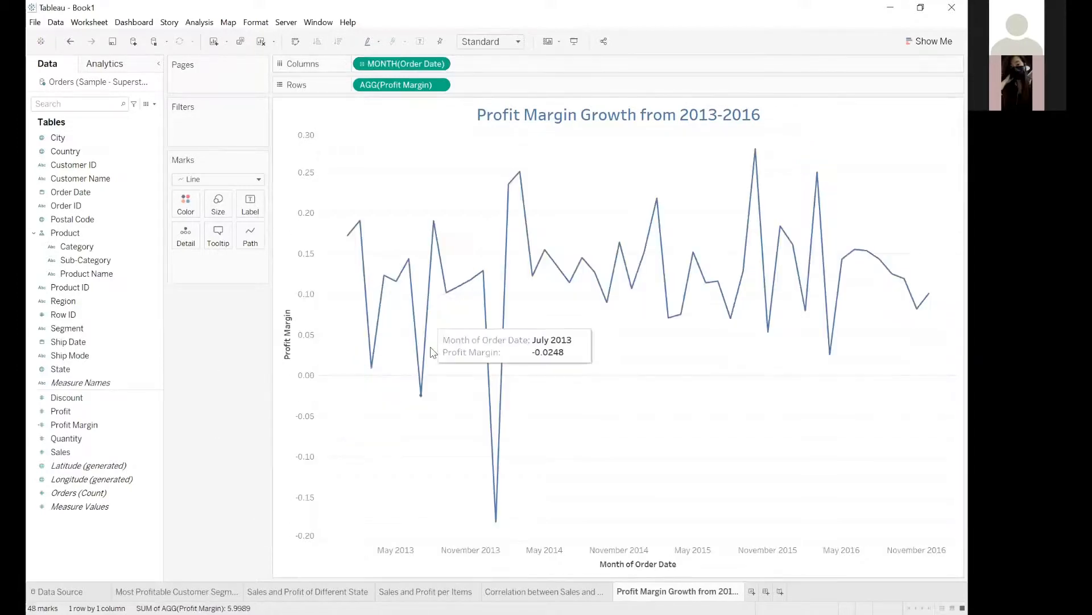
pyautogui.click(726, 127)
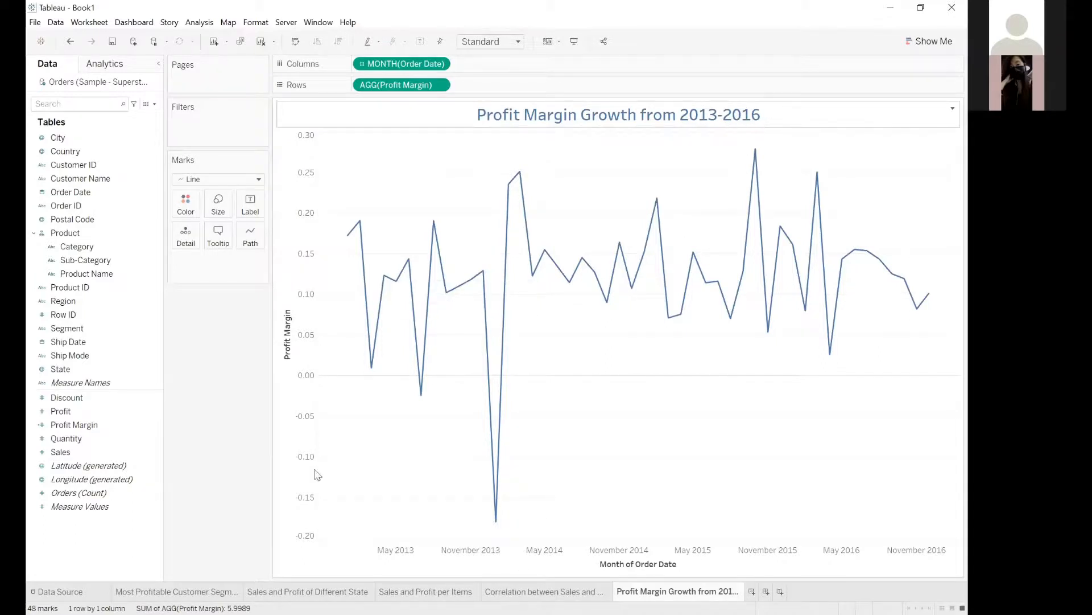
pyautogui.click(67, 180)
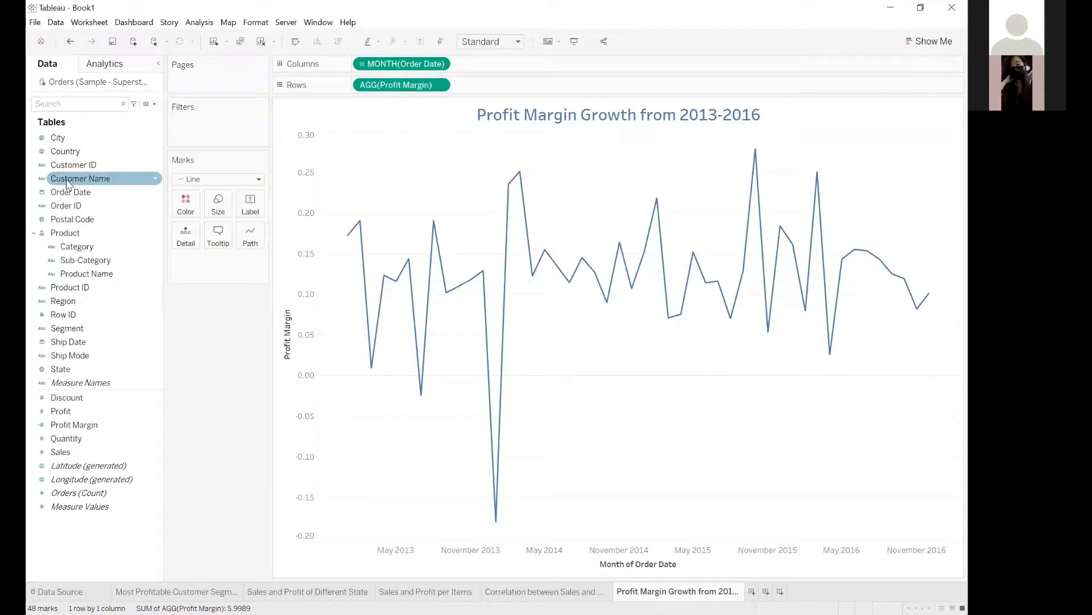
pyautogui.click(63, 163)
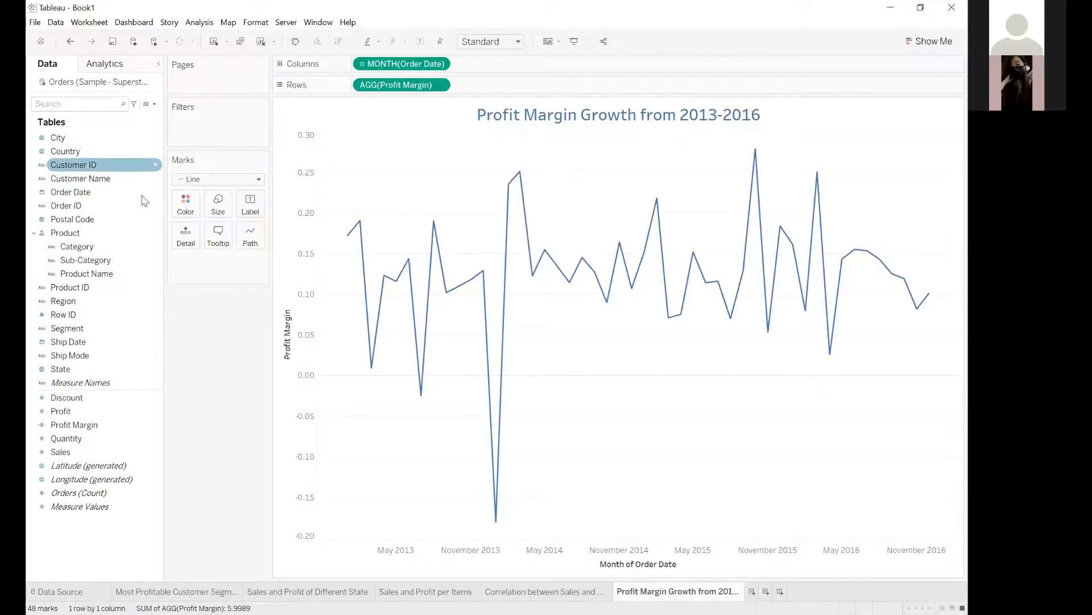
# Split the monthly profit margin line into separately coloured lines by Category.
pyautogui.click(84, 248)
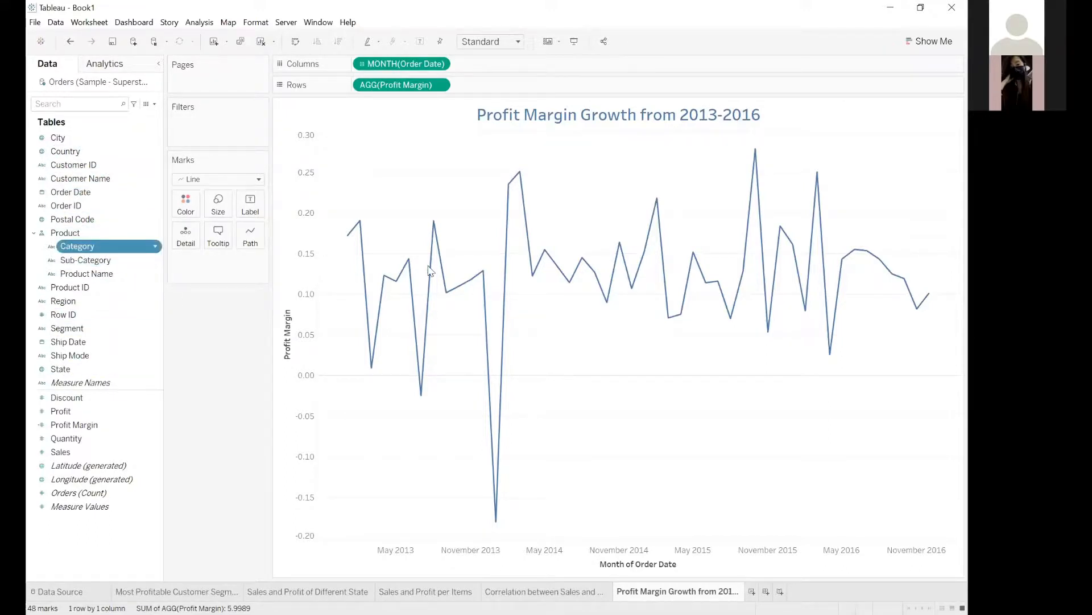
pyautogui.moveTo(355, 189); pyautogui.dragTo(556, 203)
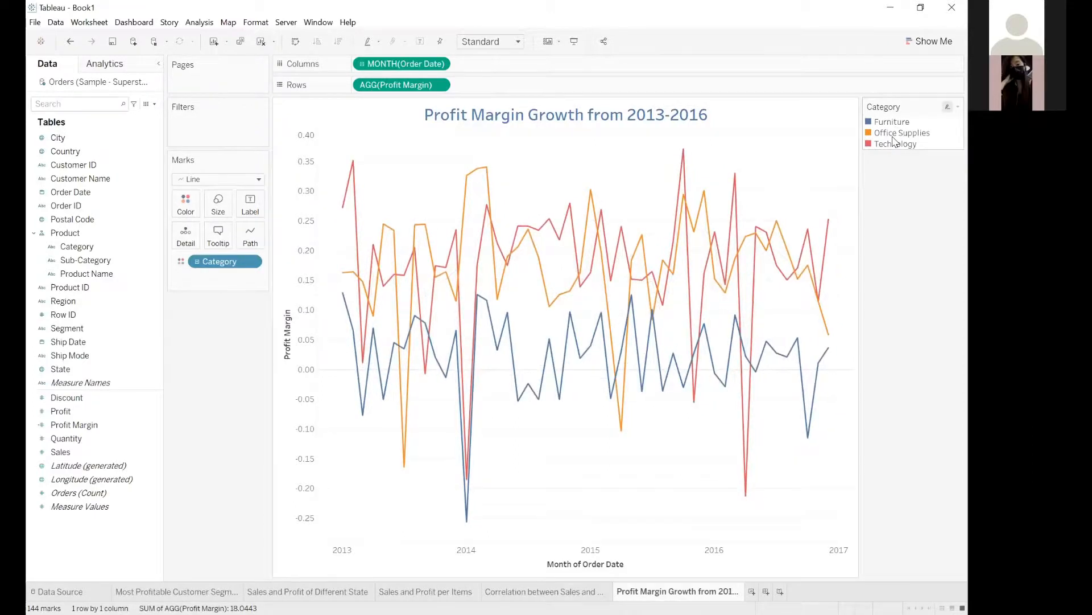
pyautogui.moveTo(610, 416)
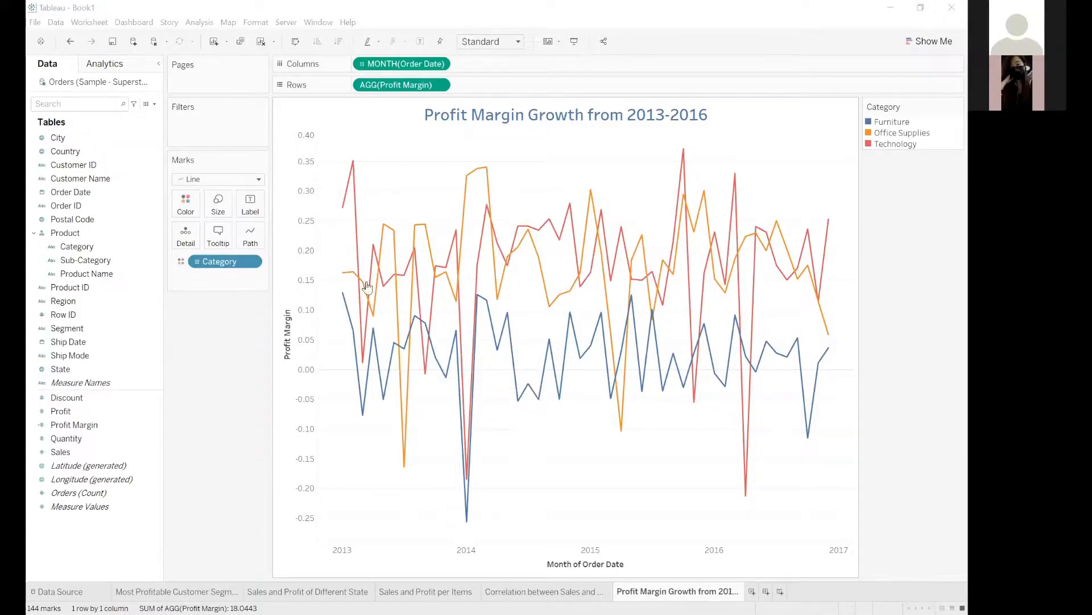
pyautogui.moveTo(470, 524)
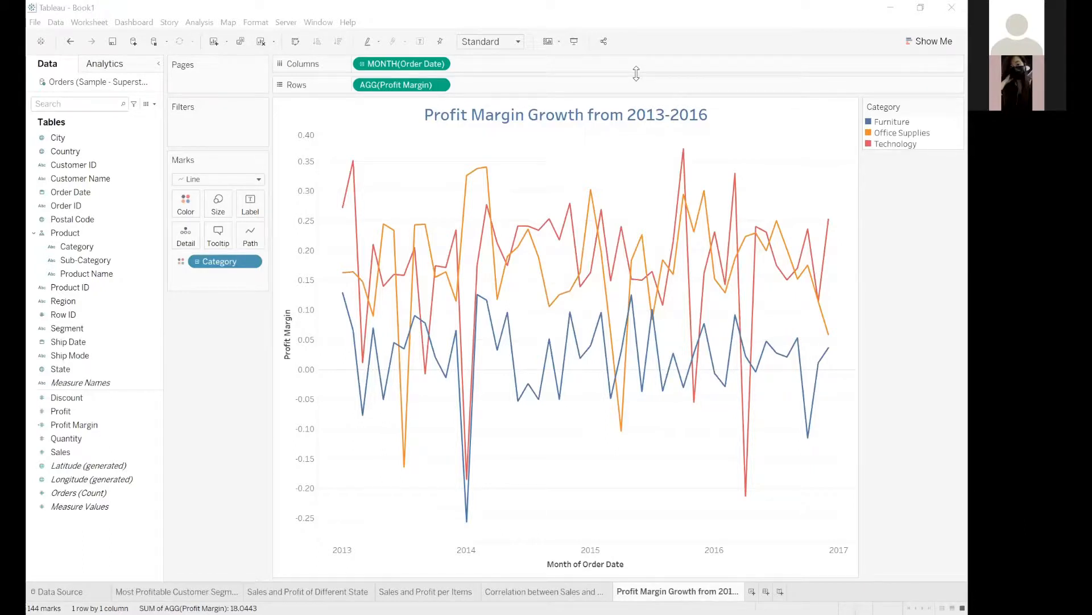
# Add a new worksheet and name it Most Valuable Customers.
pyautogui.click(751, 591)
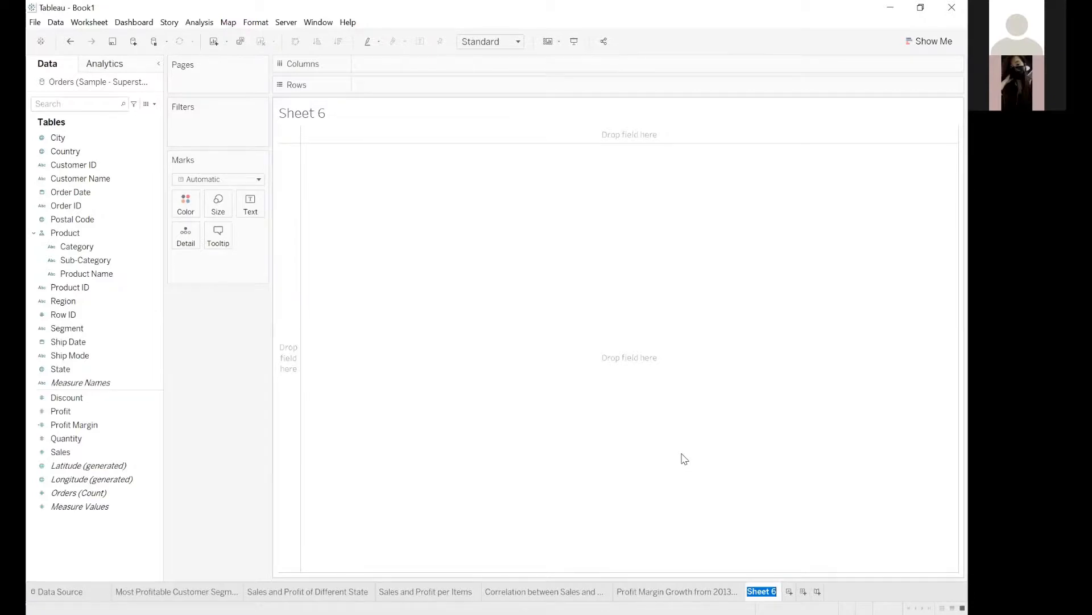
pyautogui.write('Most VValuabl')
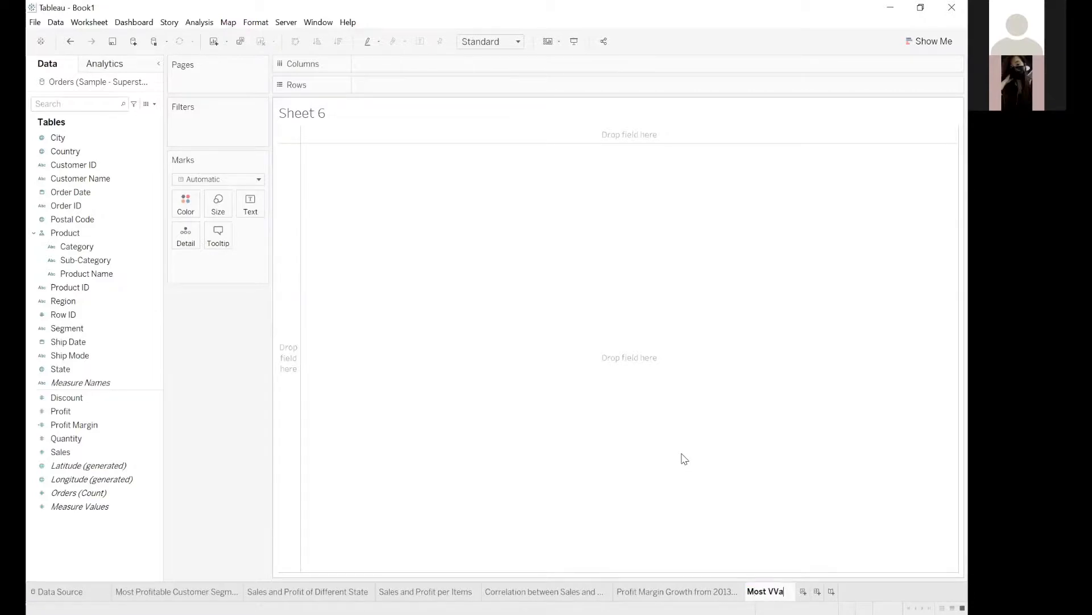
pyautogui.press('BackSpace')
pyautogui.press('BackSpace')
pyautogui.press('BackSpace')
pyautogui.press('BackSpace')
pyautogui.press('BackSpace')
pyautogui.press('BackSpace')
pyautogui.press('BackSpace')
pyautogui.write('aluable ')
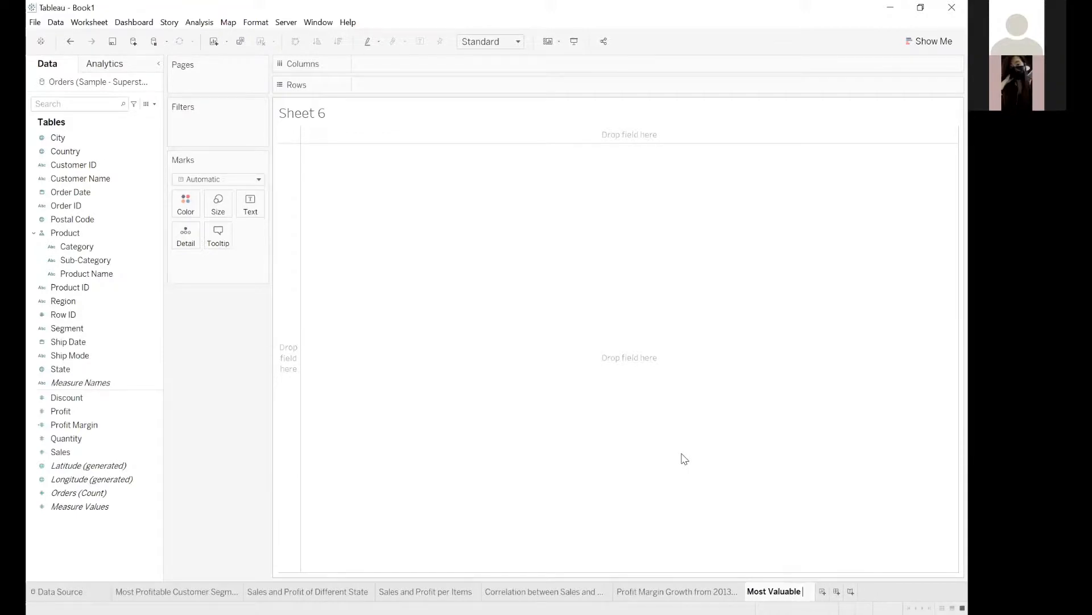
pyautogui.write('Customers')
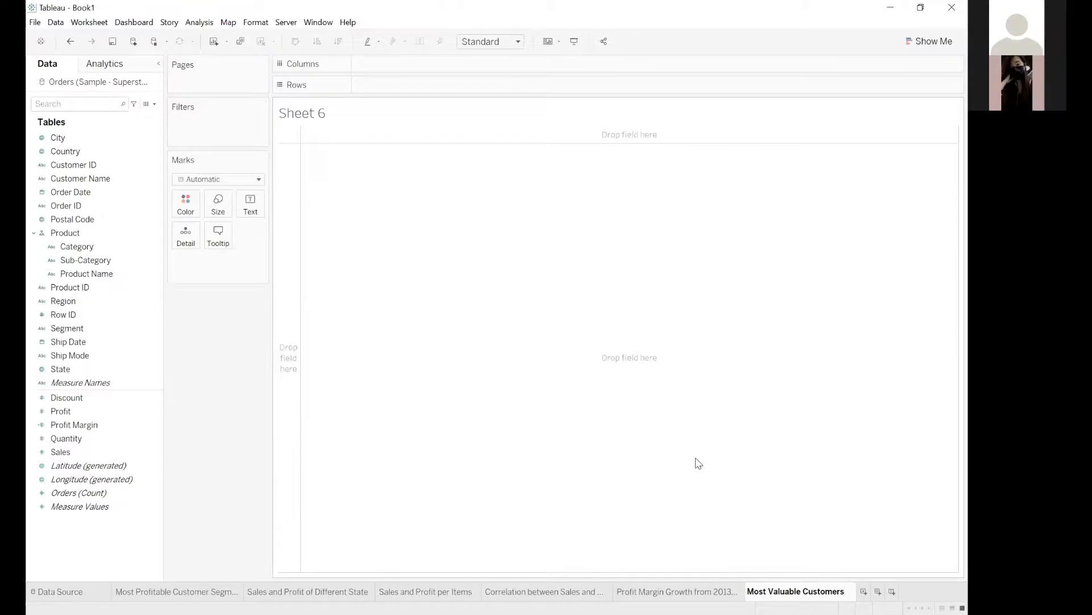
# Replace the new sheet's title placeholder with the text Most Valuable Customers.
pyautogui.hotkey('ctrl', 'a')
pyautogui.hotkey('ctrl', 'c')
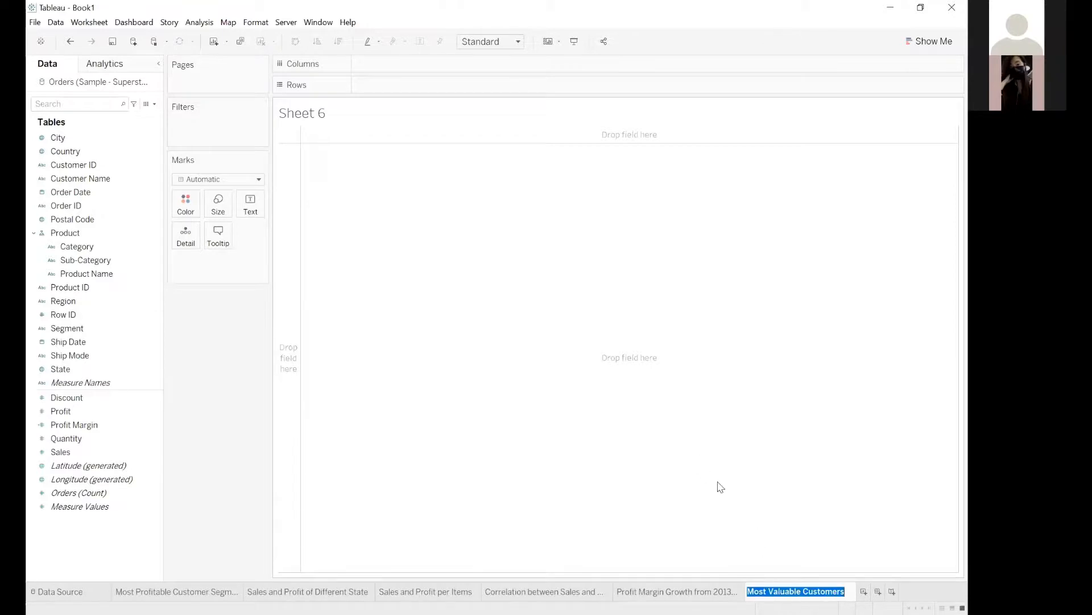
pyautogui.click(654, 332)
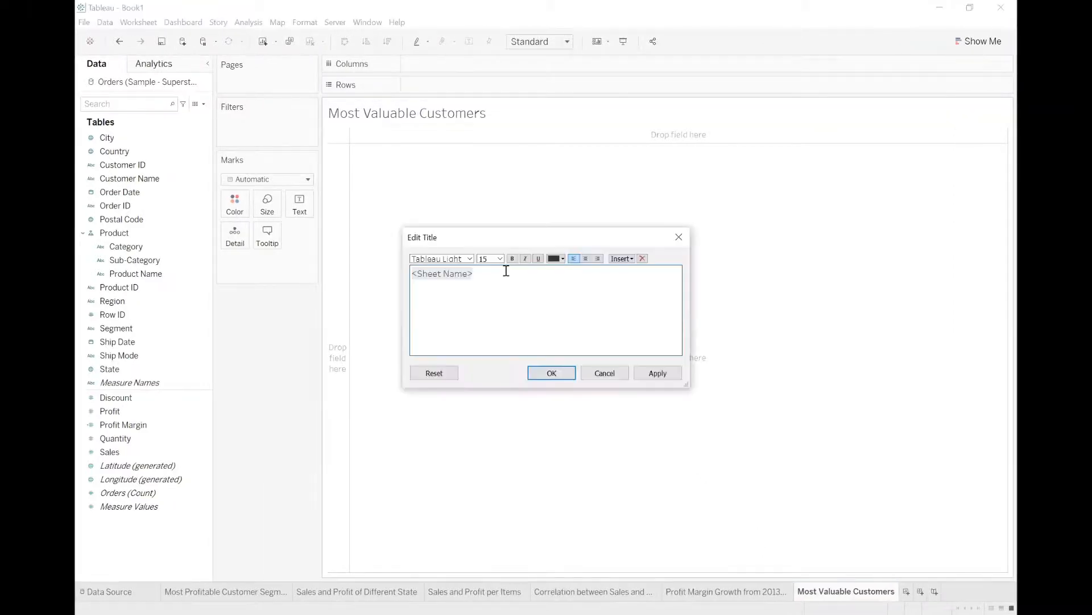
pyautogui.hotkey('ctrl', 'a')
pyautogui.hotkey('ctrl', 'v')
pyautogui.hotkey('ctrl', 'a')
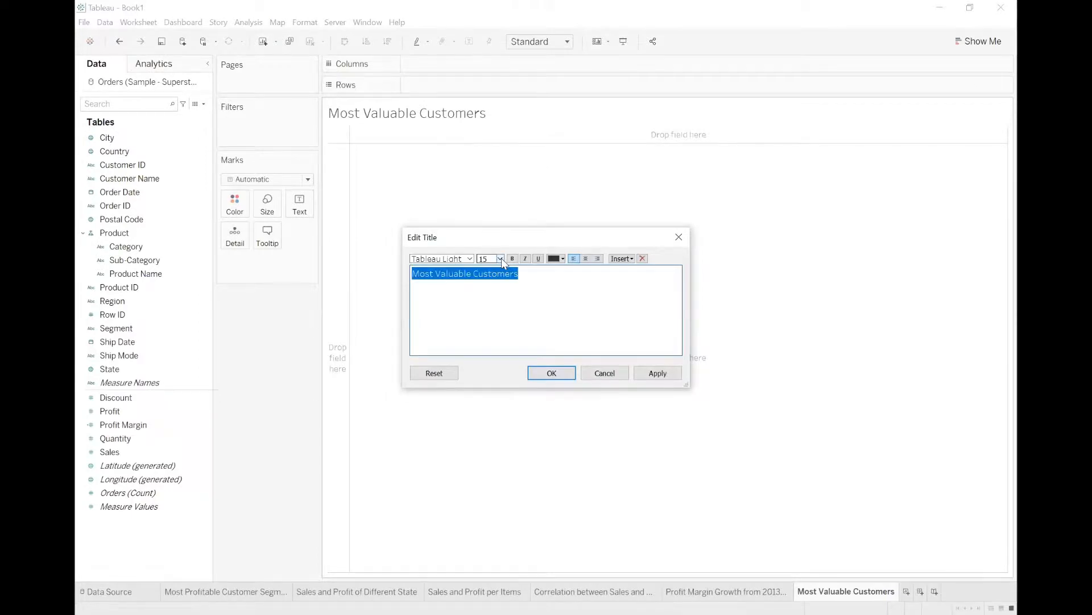
# Format the Most Valuable Customers title as 18 pt bold blue text, centred, and apply it.
pyautogui.click(500, 259)
pyautogui.click(512, 259)
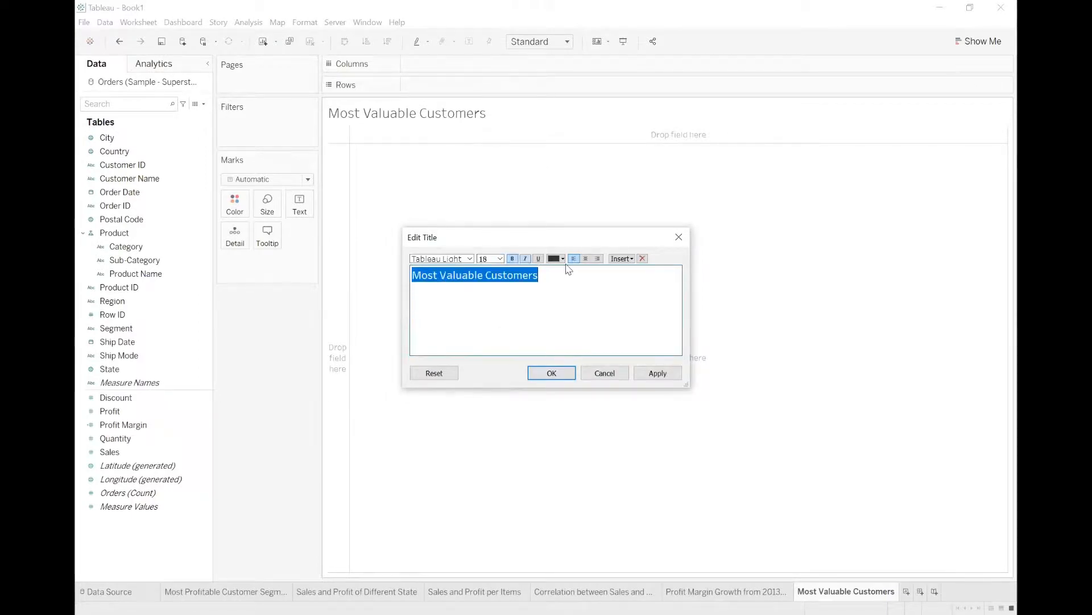
pyautogui.click(561, 259)
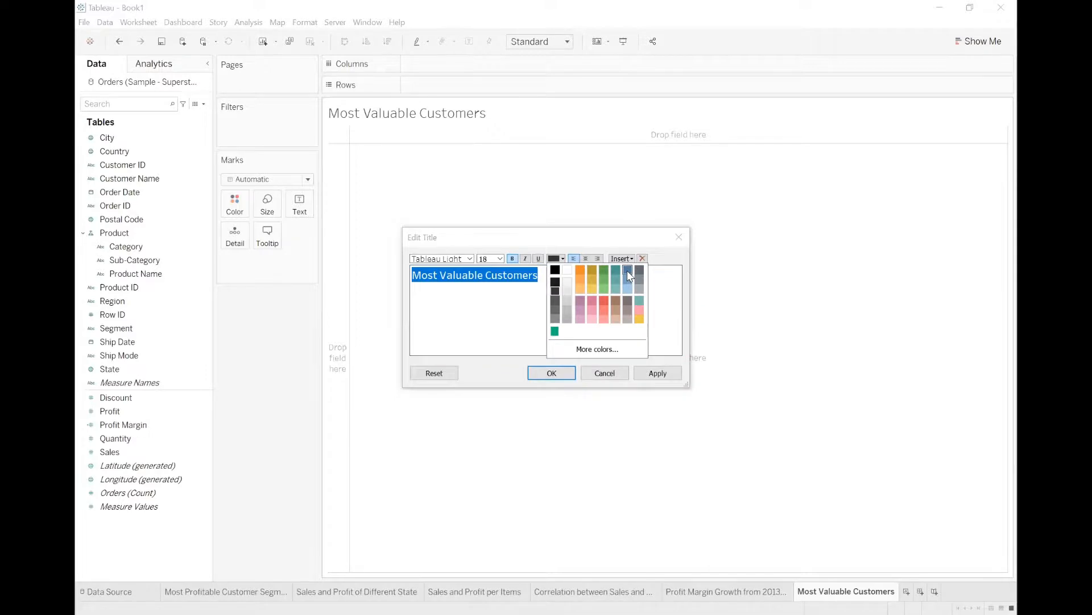
pyautogui.click(627, 271)
pyautogui.click(586, 259)
pyautogui.click(552, 374)
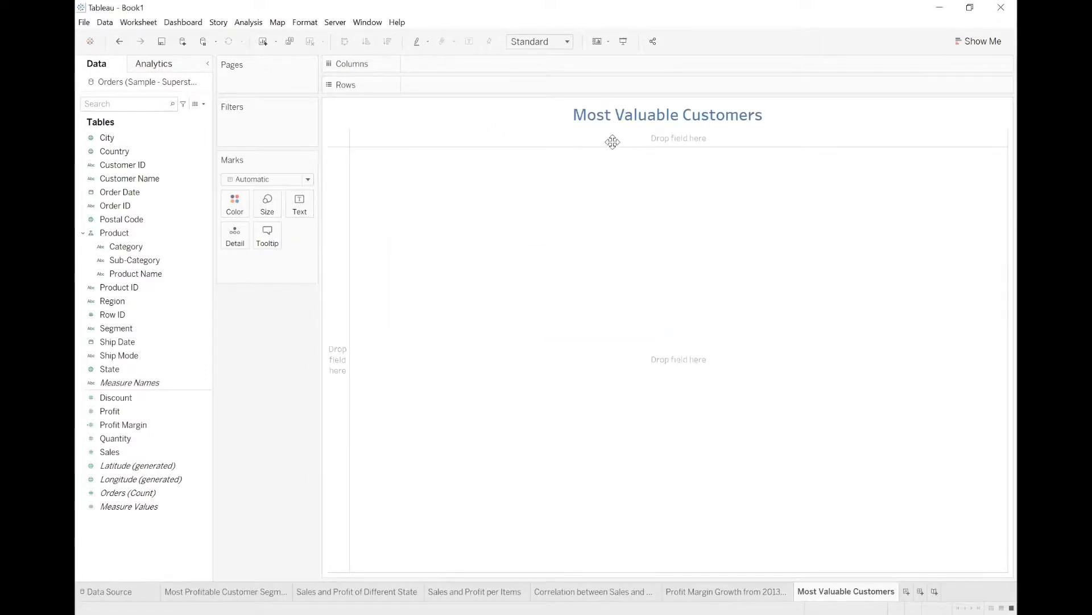
pyautogui.click(658, 114)
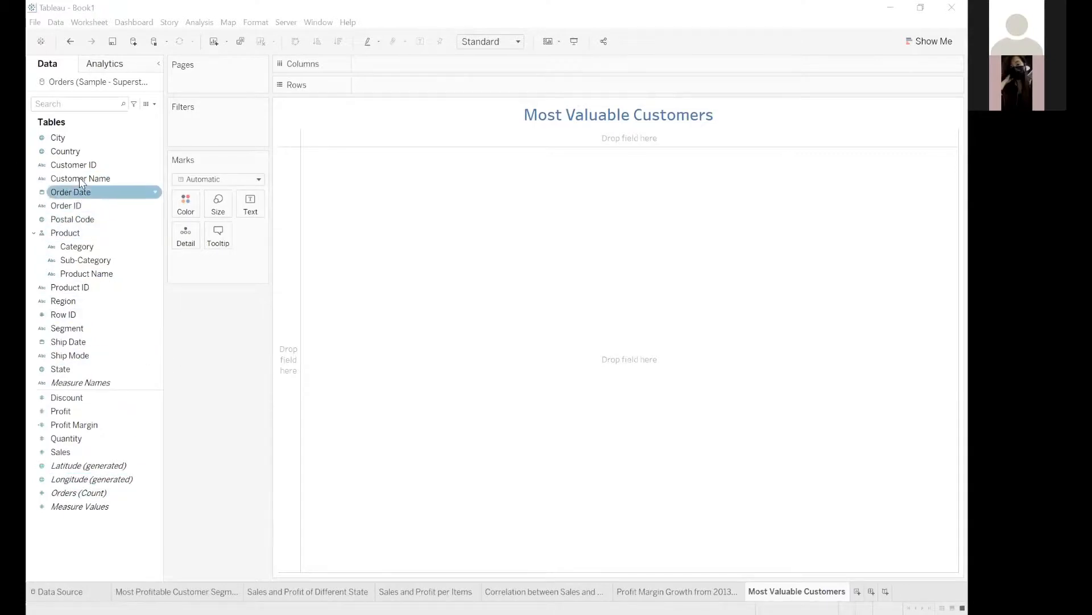
# Place Customer Name in the rows of the Most Valuable Customers sheet.
pyautogui.moveTo(82, 180); pyautogui.dragTo(392, 83)
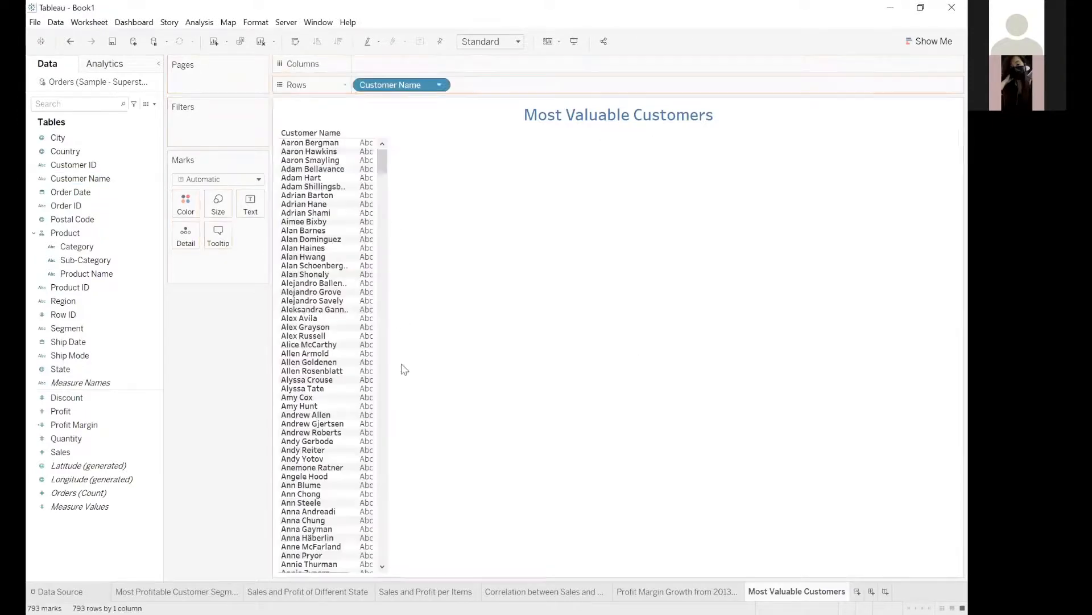
pyautogui.scroll(-1, 413, 484)
pyautogui.scroll(1, 360, 149)
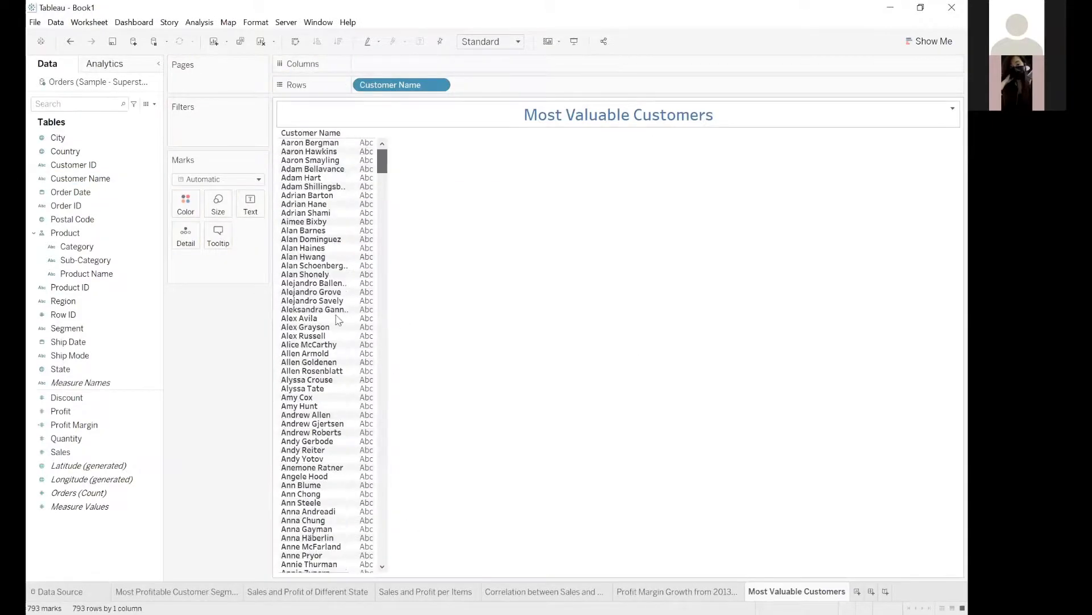
# Add Sales to the columns as bars and sort the customers by sales in descending order.
pyautogui.click(86, 506)
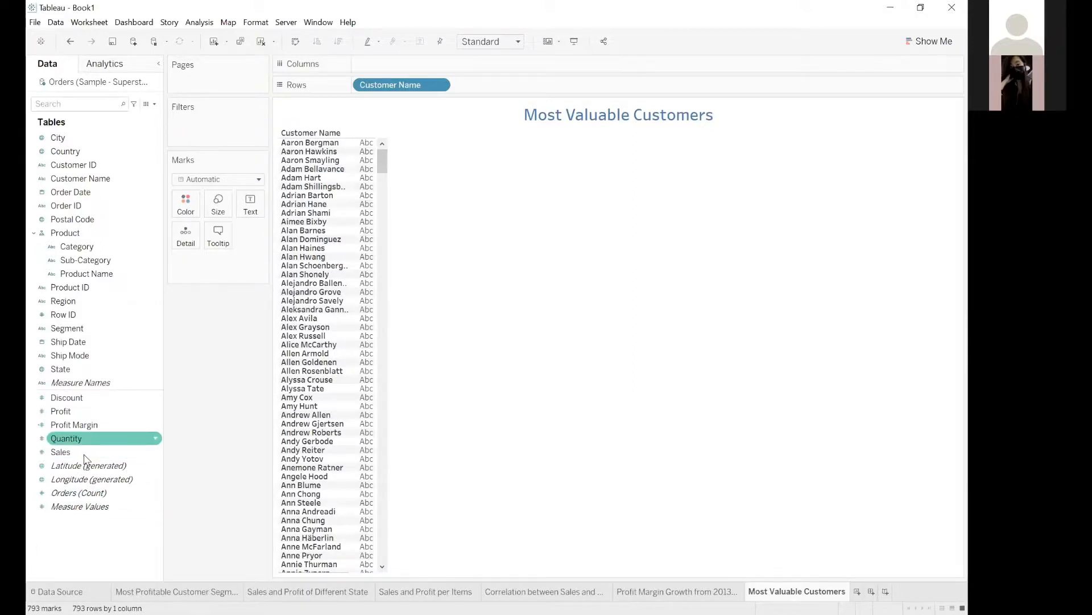
pyautogui.moveTo(87, 453); pyautogui.dragTo(400, 71)
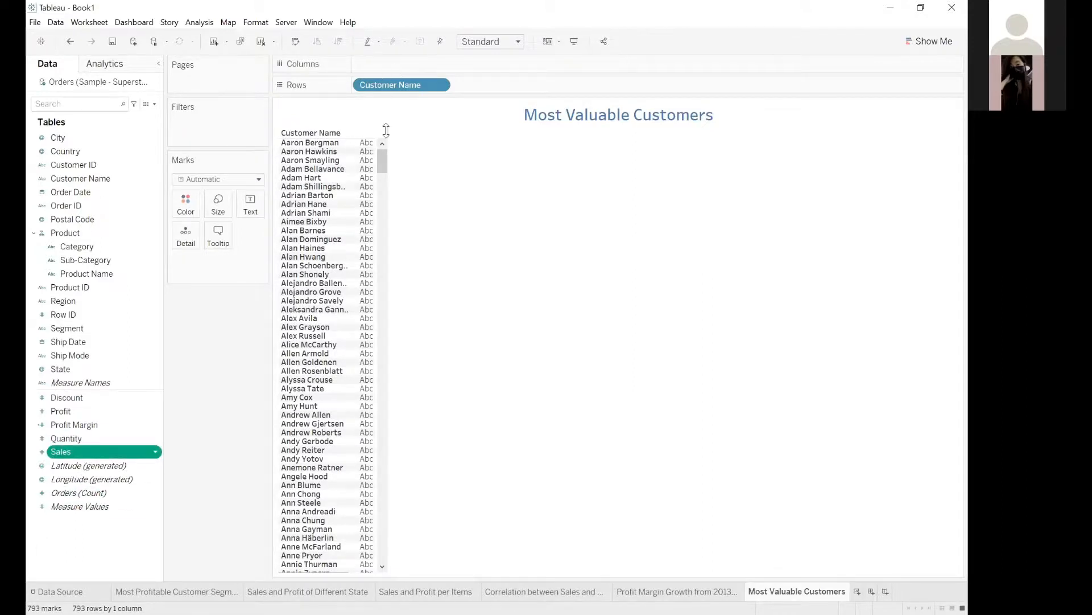
pyautogui.moveTo(387, 130); pyautogui.dragTo(382, 202)
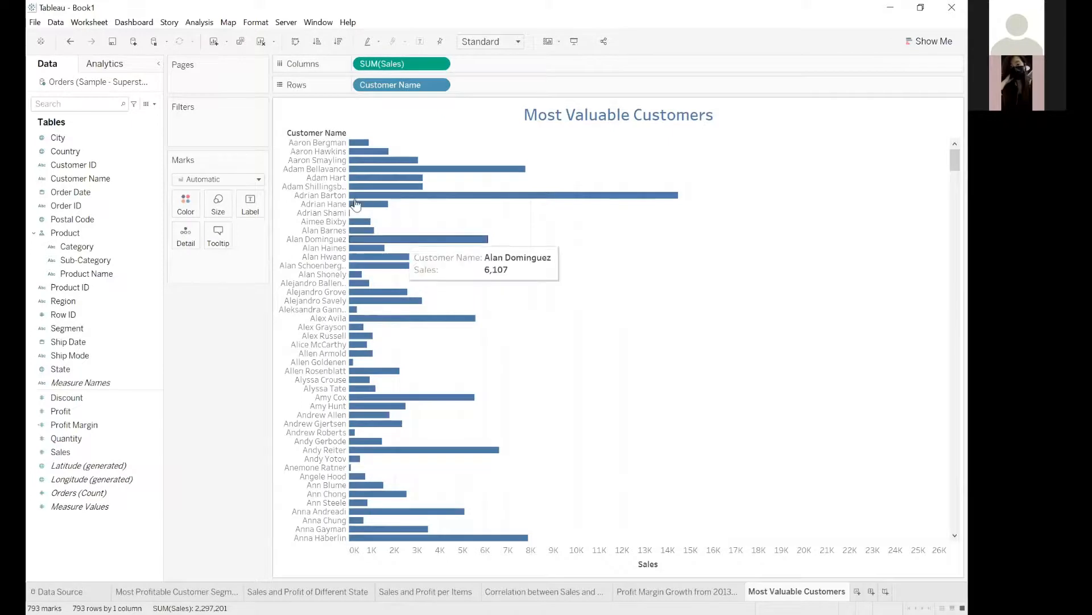
pyautogui.click(336, 42)
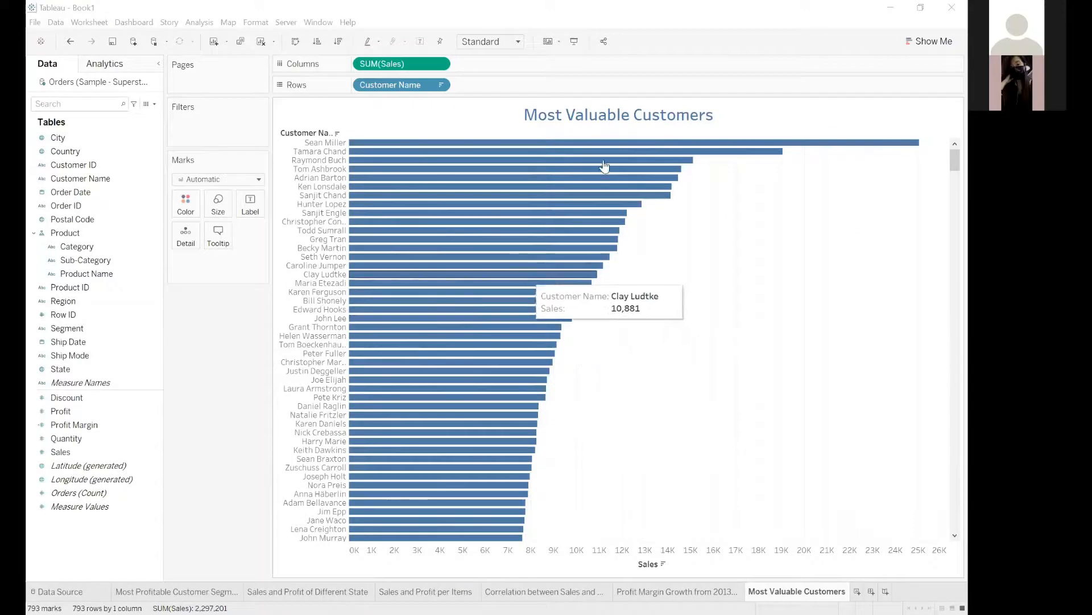
pyautogui.click(57, 505)
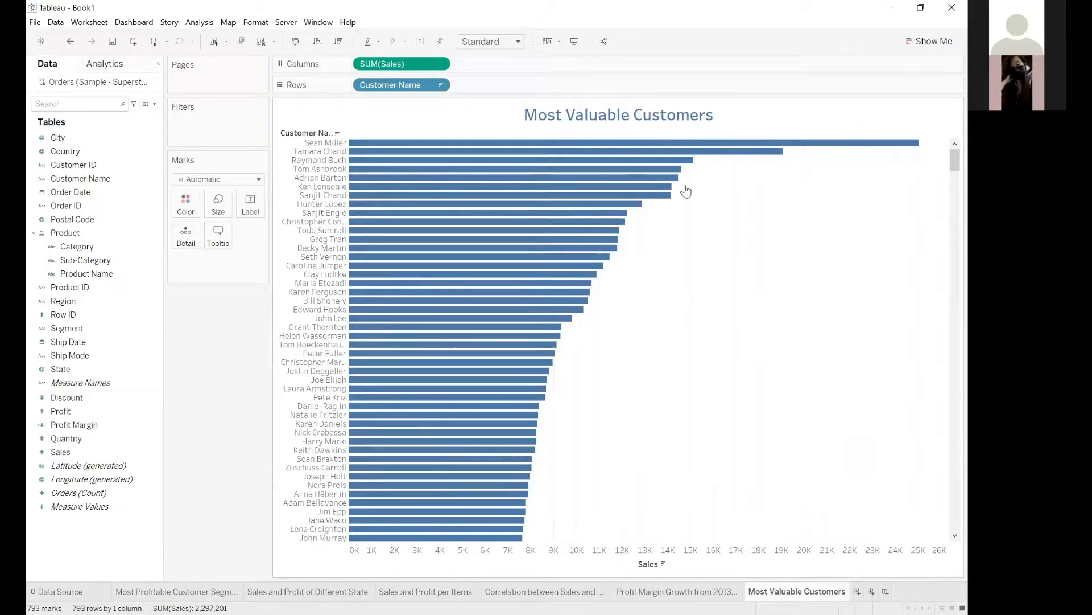
pyautogui.moveTo(668, 173)
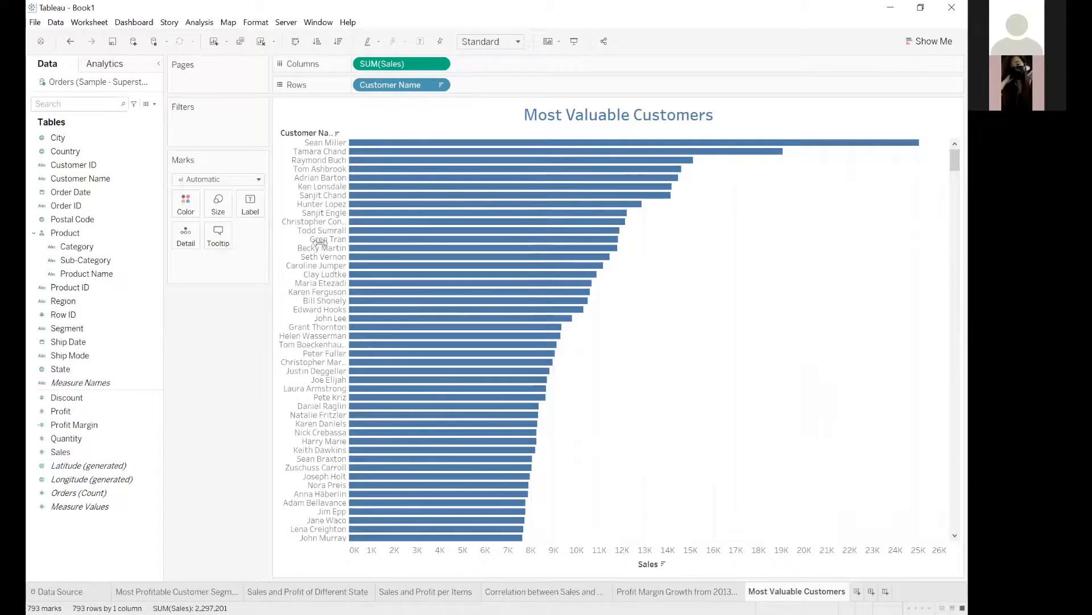
pyautogui.moveTo(386, 238)
# Start creating a parameter and name it Top N Parameter.
pyautogui.click(140, 140)
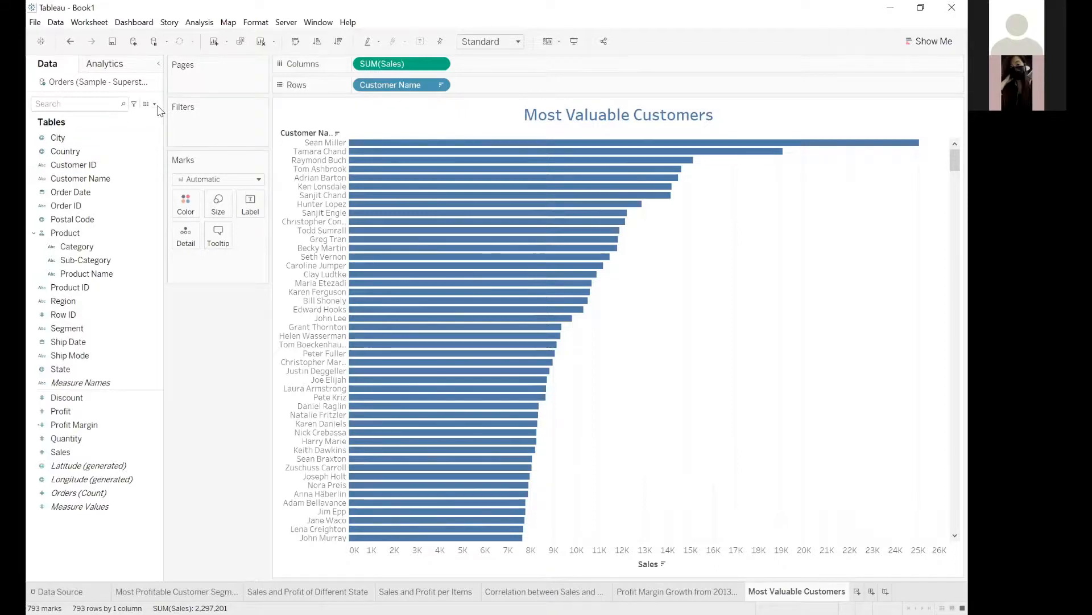
pyautogui.click(107, 538)
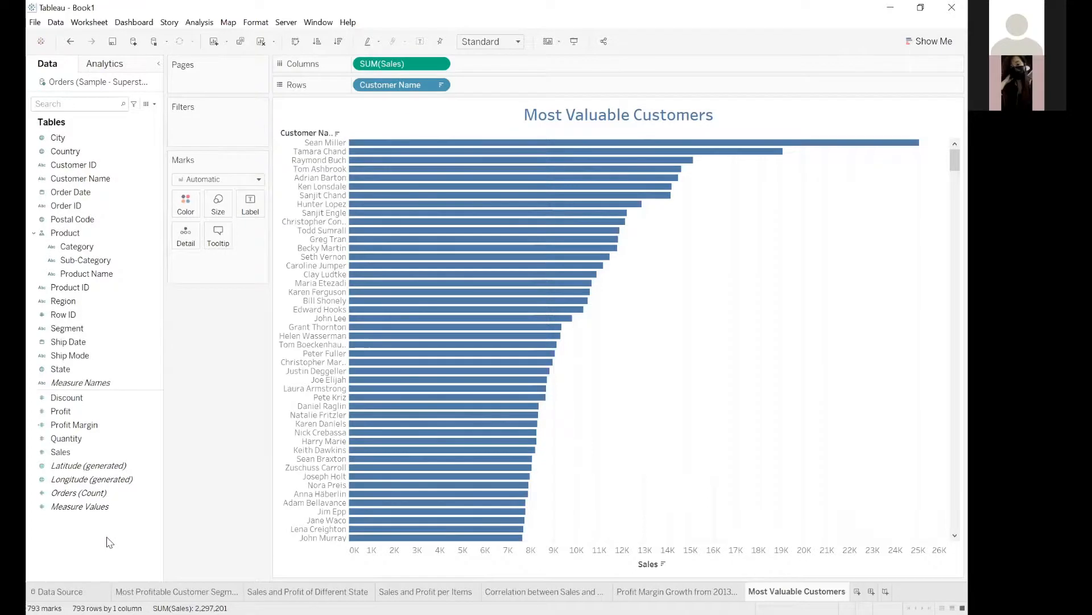
pyautogui.rightClick(158, 391)
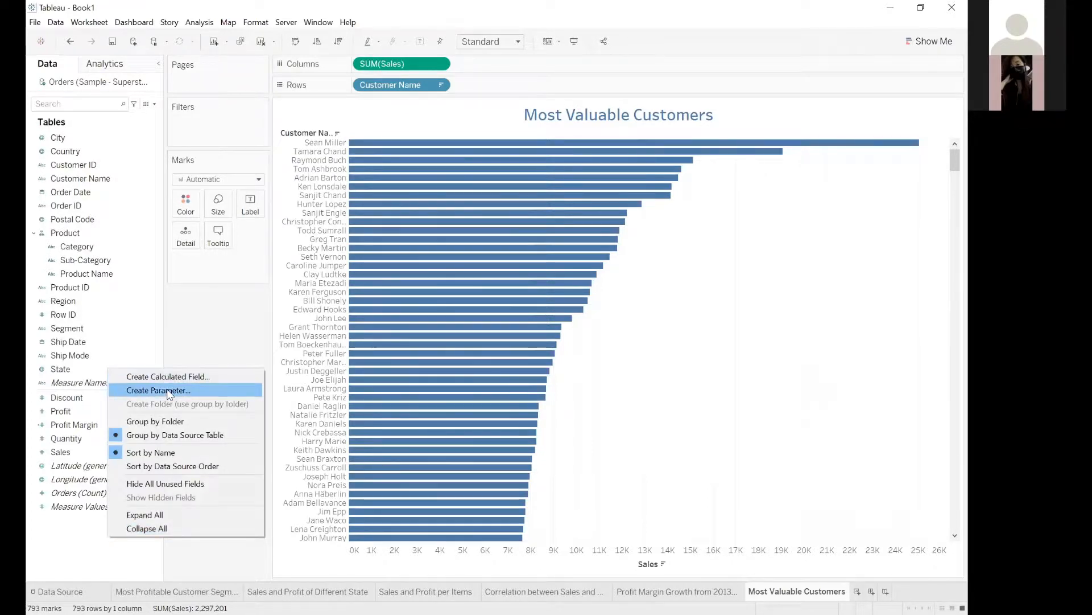
pyautogui.press('Return')
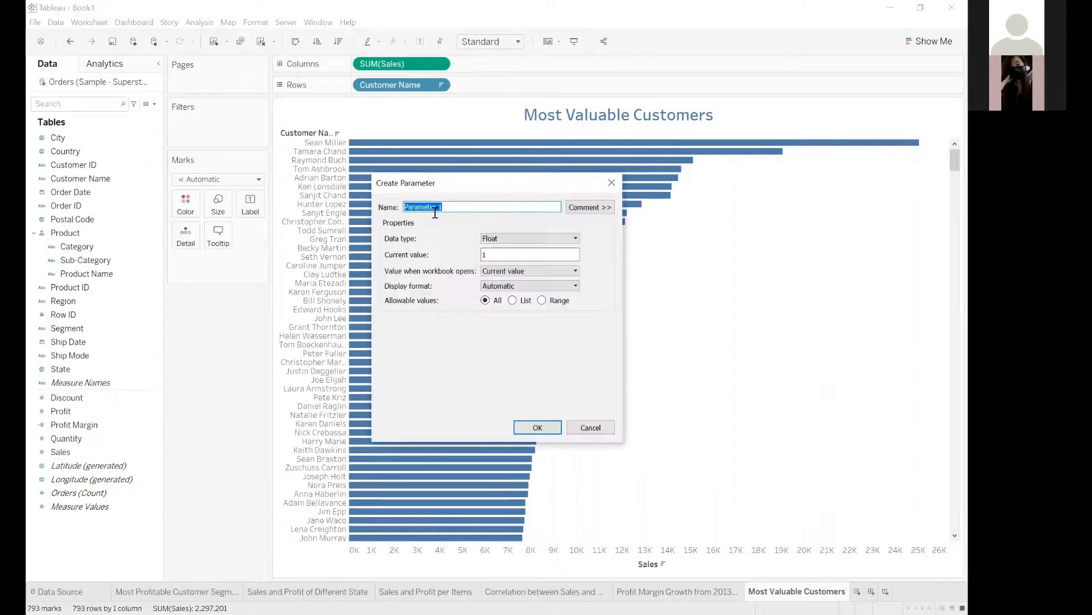
pyautogui.write('To')
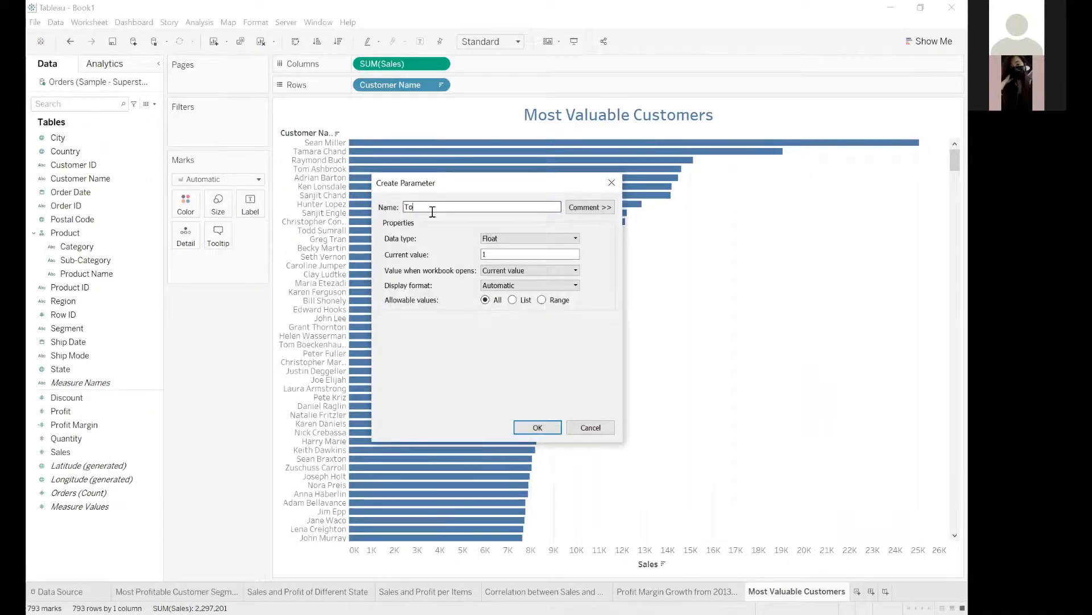
pyautogui.write('p N Parameter')
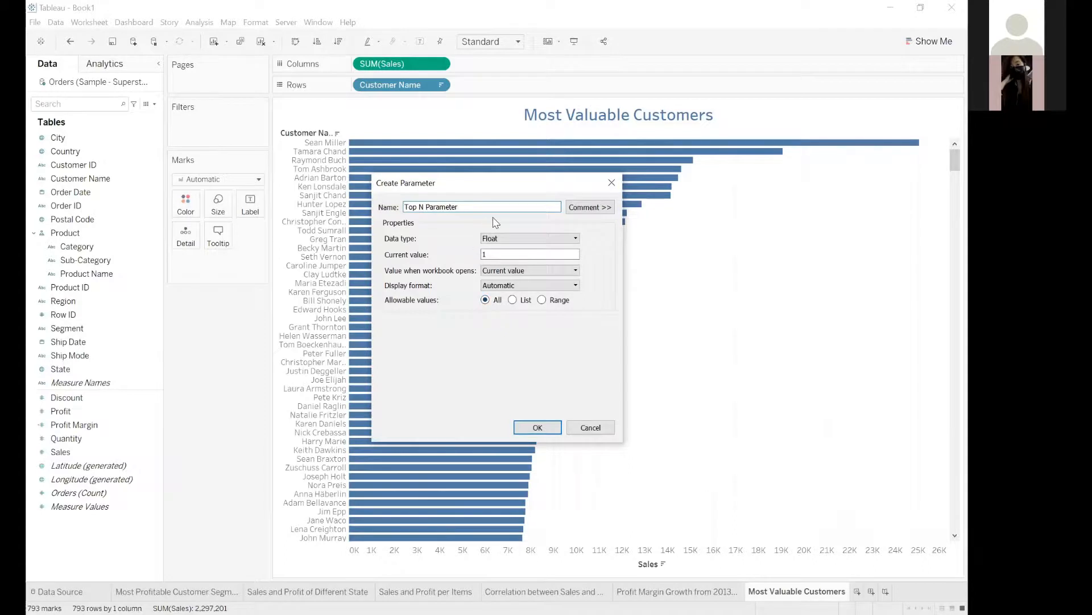
# Restrict the parameter's allowable values to a list containing 5, 10, 15 and 20.
pyautogui.click(530, 302)
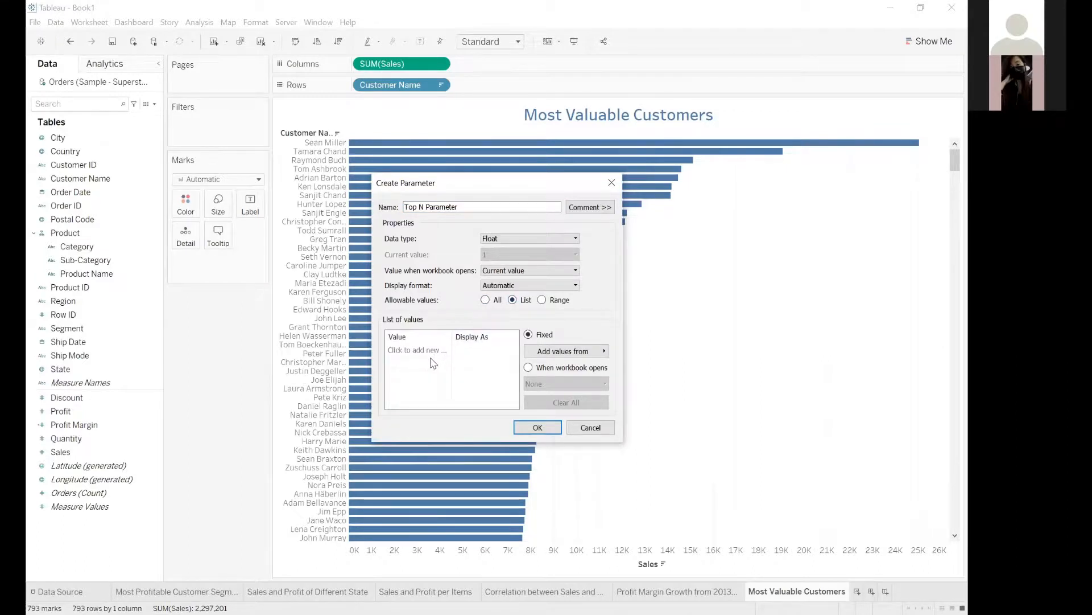
pyautogui.click(407, 350)
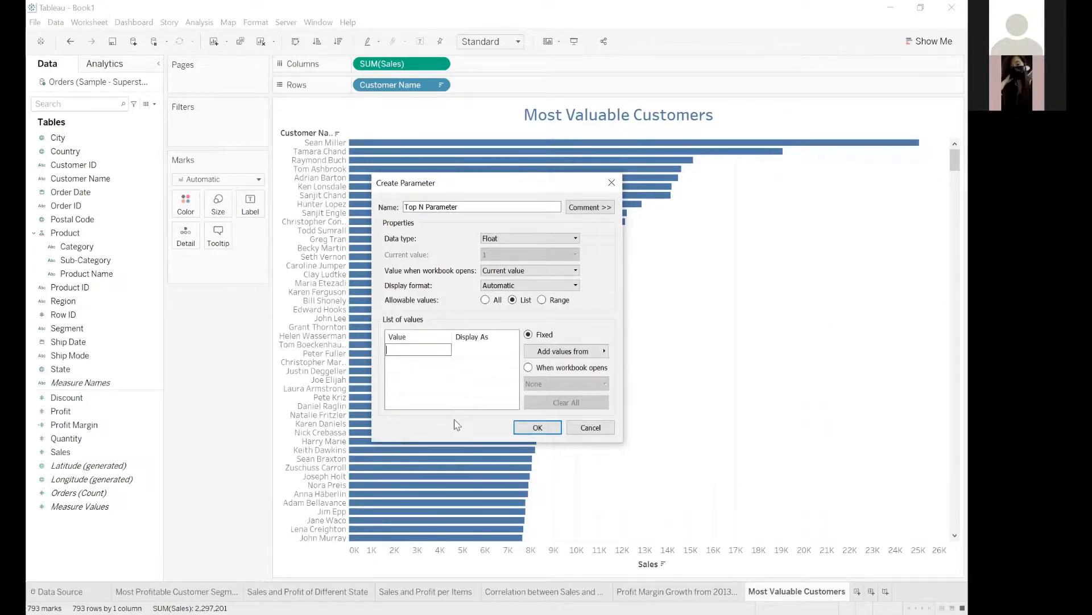
pyautogui.click(412, 362)
pyautogui.write('10')
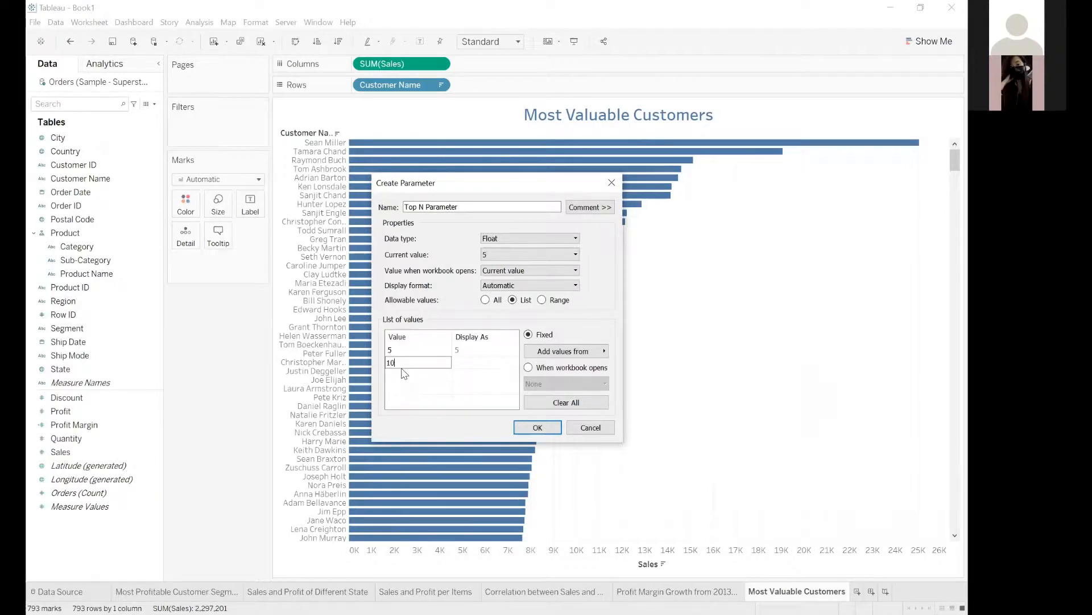
pyautogui.click(409, 375)
pyautogui.write('15')
pyautogui.click(412, 387)
# Give the four list values the display names Top 5, Top 10, Top 15 and Top 20.
pyautogui.click(456, 349)
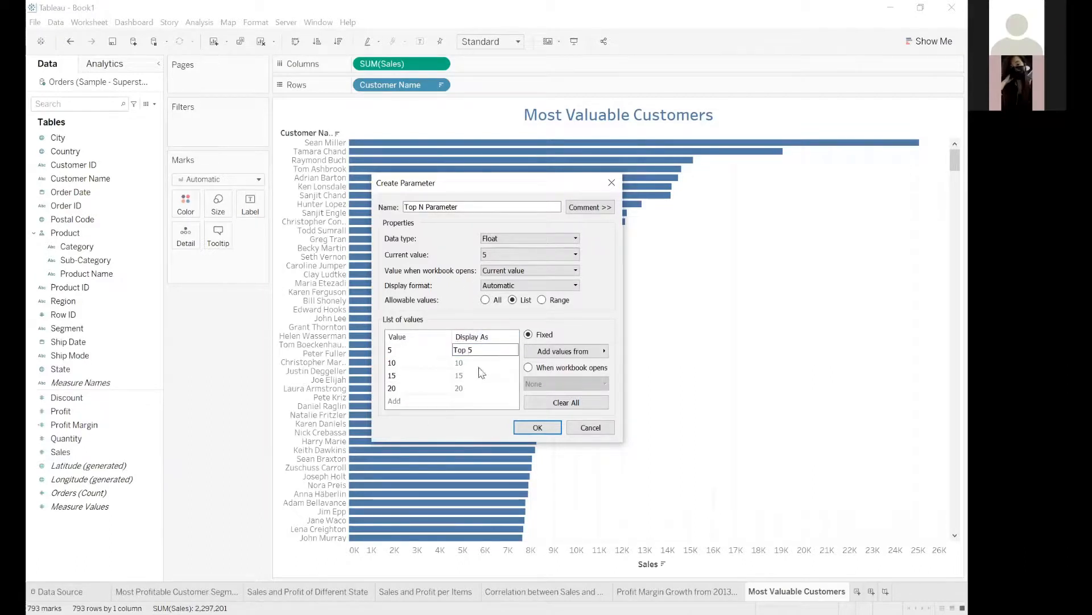
pyautogui.click(457, 363)
pyautogui.write('Top')
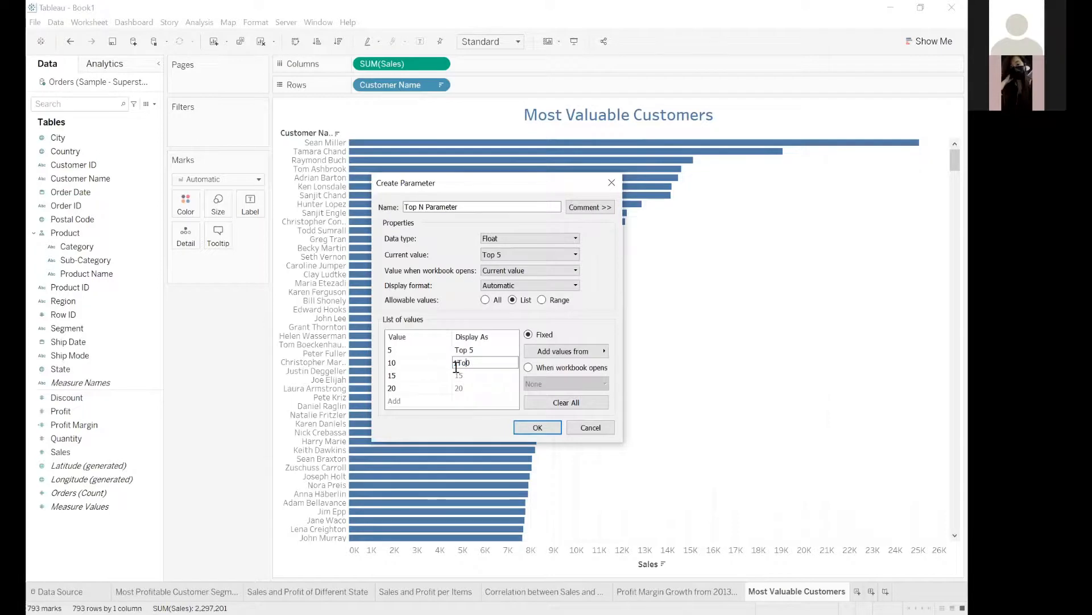
pyautogui.write('Top')
pyautogui.doubleClick(456, 365)
pyautogui.doubleClick(456, 376)
pyautogui.doubleClick(457, 389)
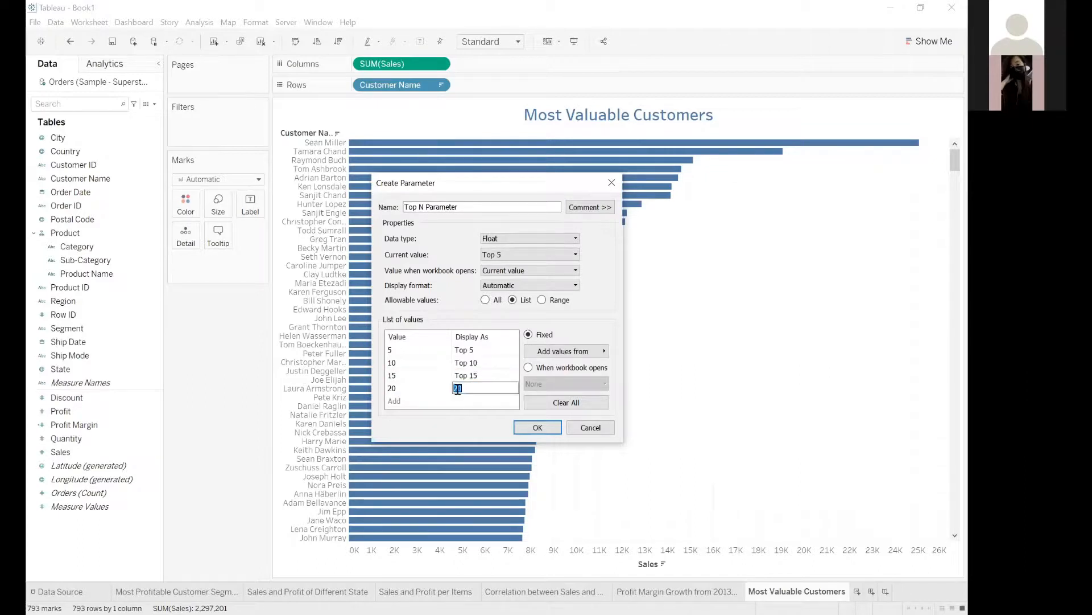
pyautogui.press('Left')
pyautogui.press('Left')
pyautogui.write('Top')
pyautogui.click(475, 389)
pyautogui.doubleClick(472, 389)
pyautogui.write('Top 20')
# Define the parameter's allowable values as a range from 5 to 50 with step size 5, and create the parameter.
pyautogui.click(542, 300)
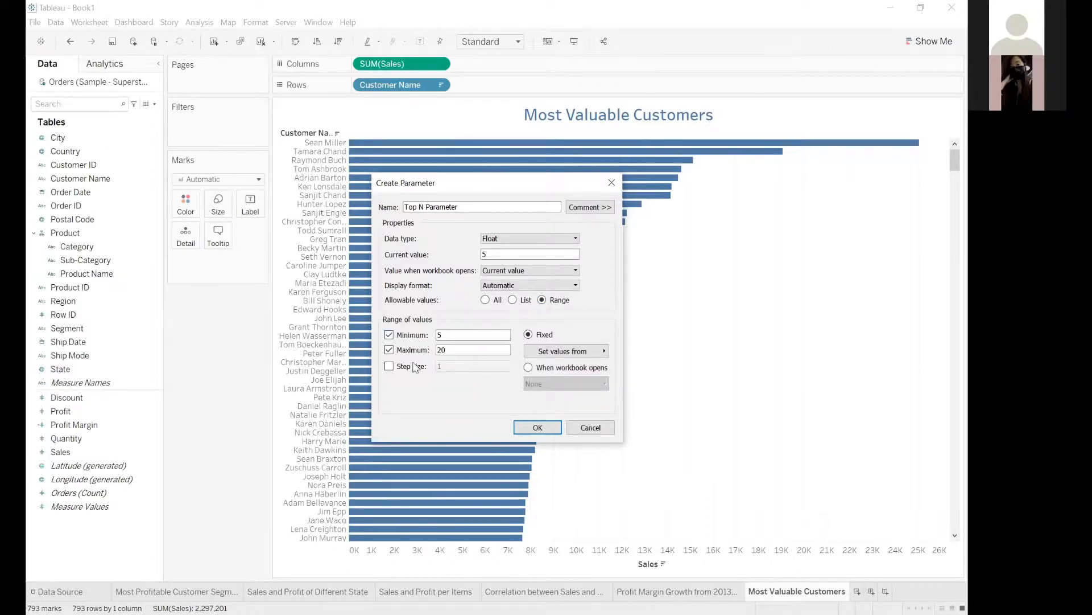
pyautogui.click(450, 334)
pyautogui.click(390, 367)
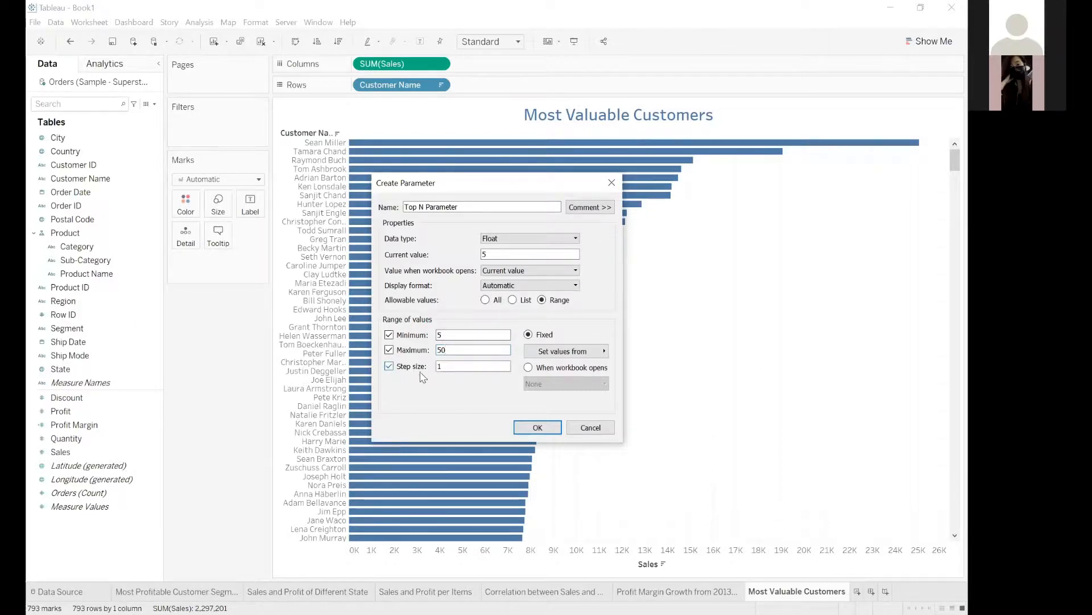
pyautogui.click(455, 367)
pyautogui.write('5')
pyautogui.click(470, 336)
pyautogui.click(539, 428)
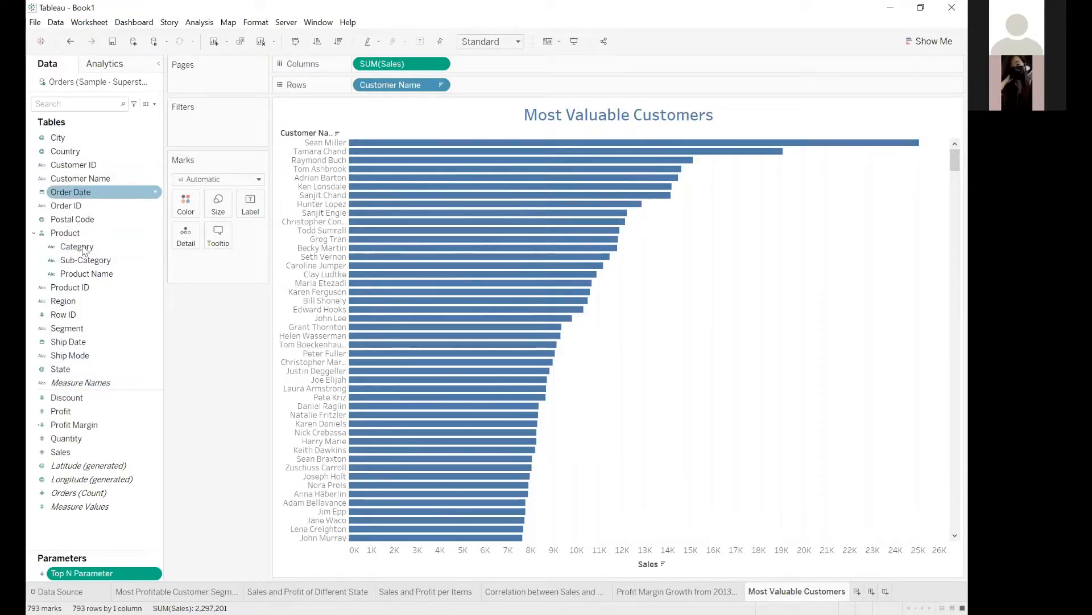
# Create a set from Customer Name limited to the top customers by sum of Sales, with Top N Parameter as the count.
pyautogui.click(156, 181)
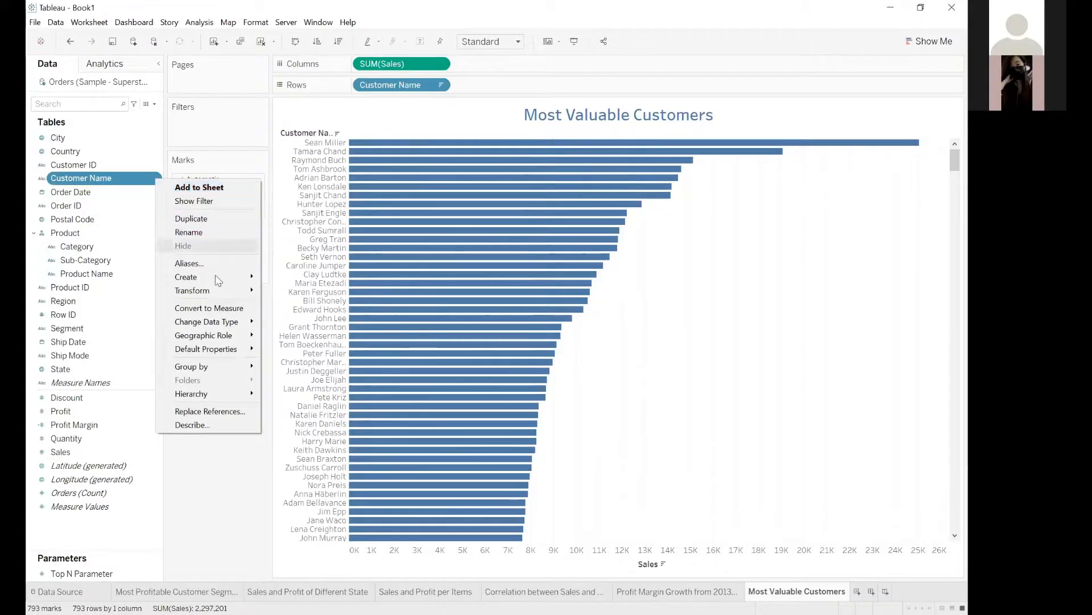
pyautogui.moveTo(245, 276)
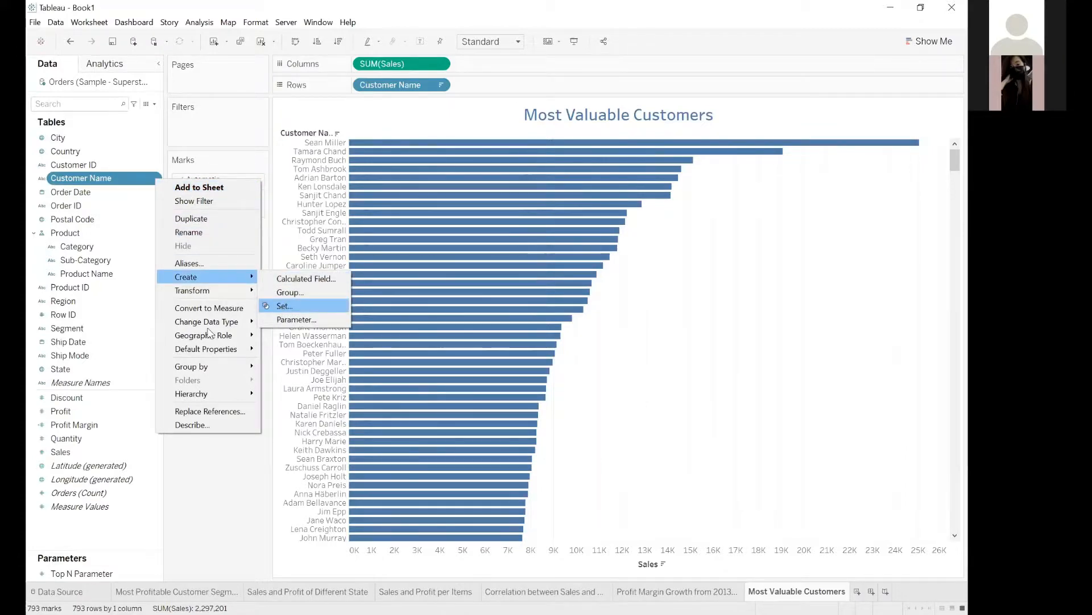
pyautogui.click(283, 308)
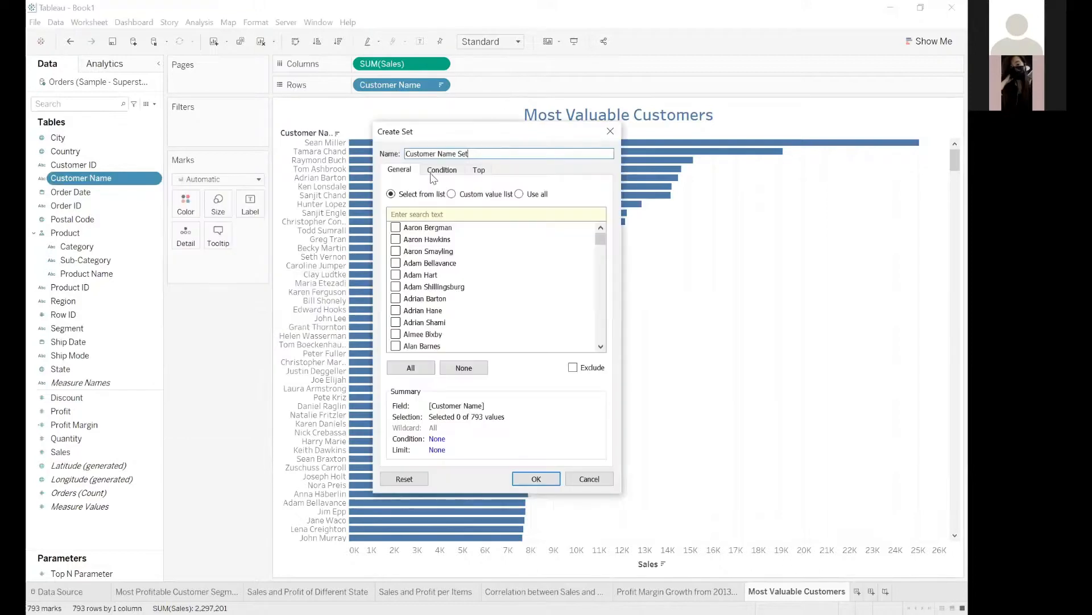
pyautogui.click(479, 170)
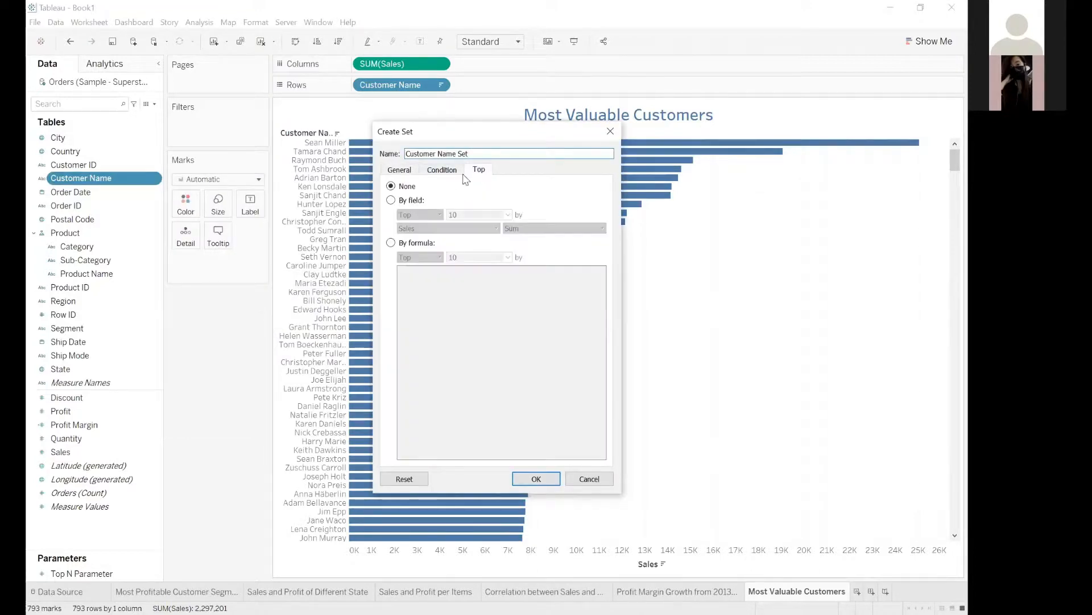
pyautogui.click(405, 199)
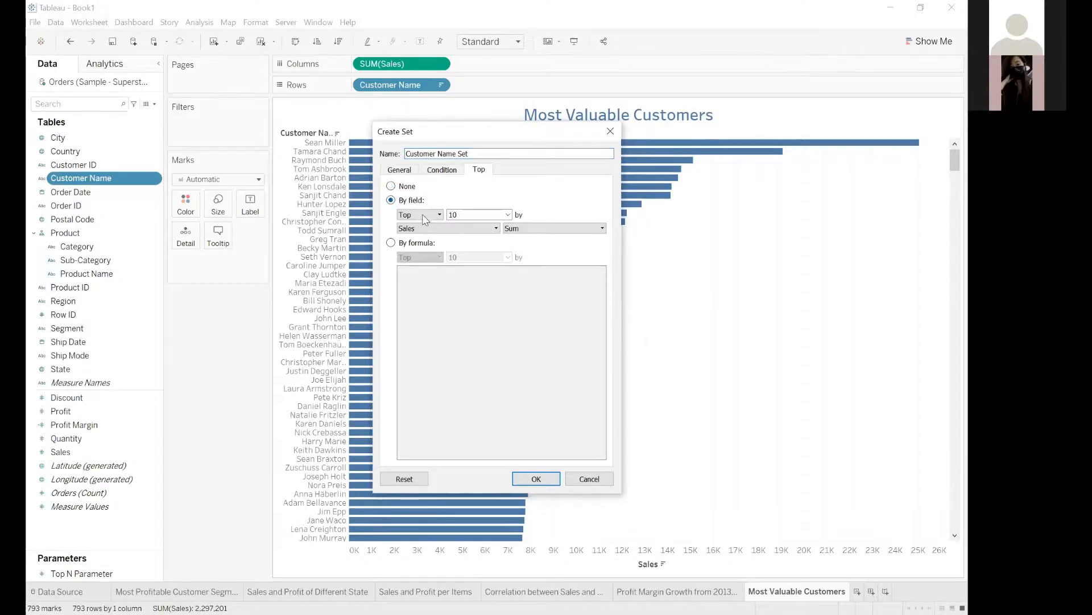
pyautogui.click(508, 214)
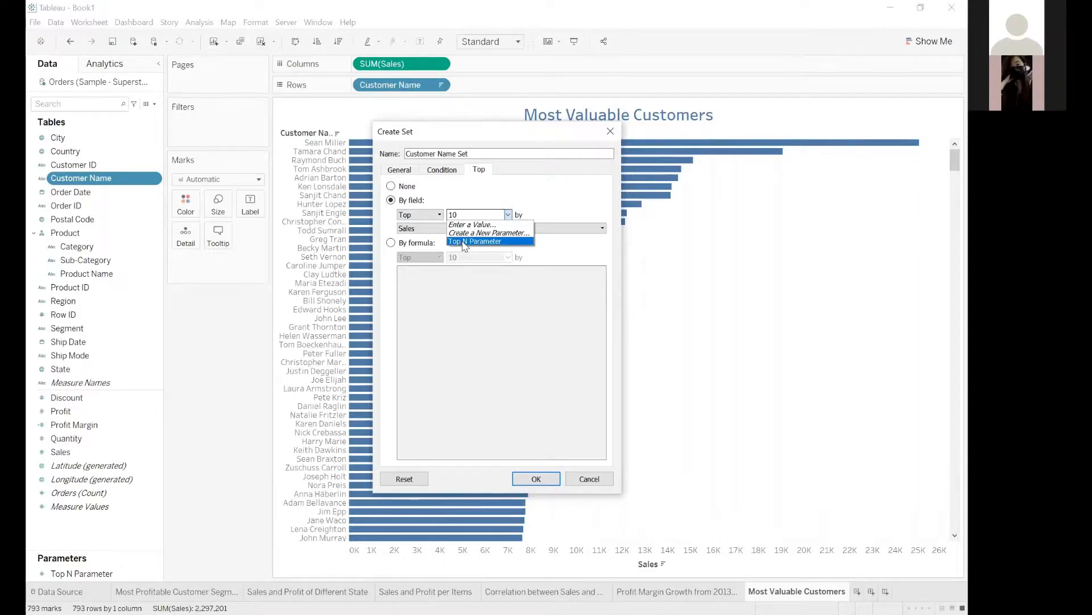
pyautogui.click(465, 242)
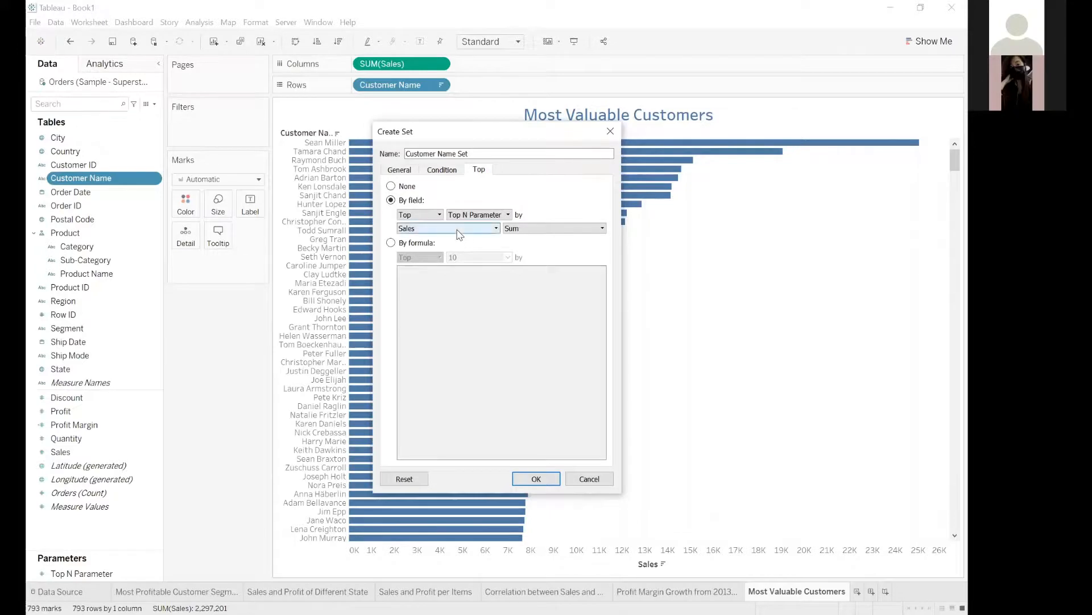
pyautogui.click(460, 231)
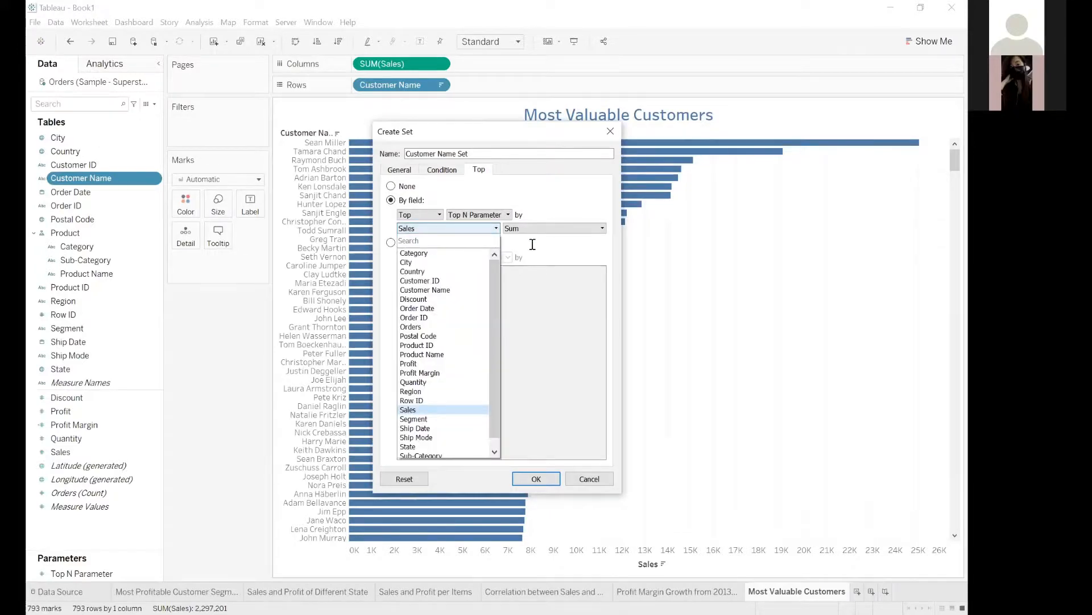
pyautogui.click(517, 245)
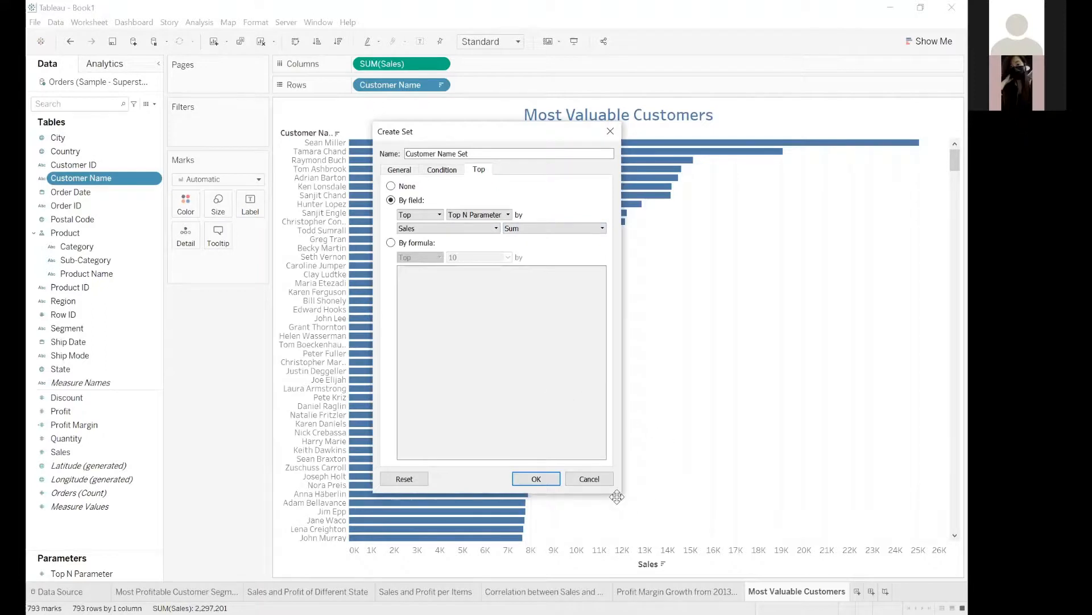
pyautogui.click(532, 479)
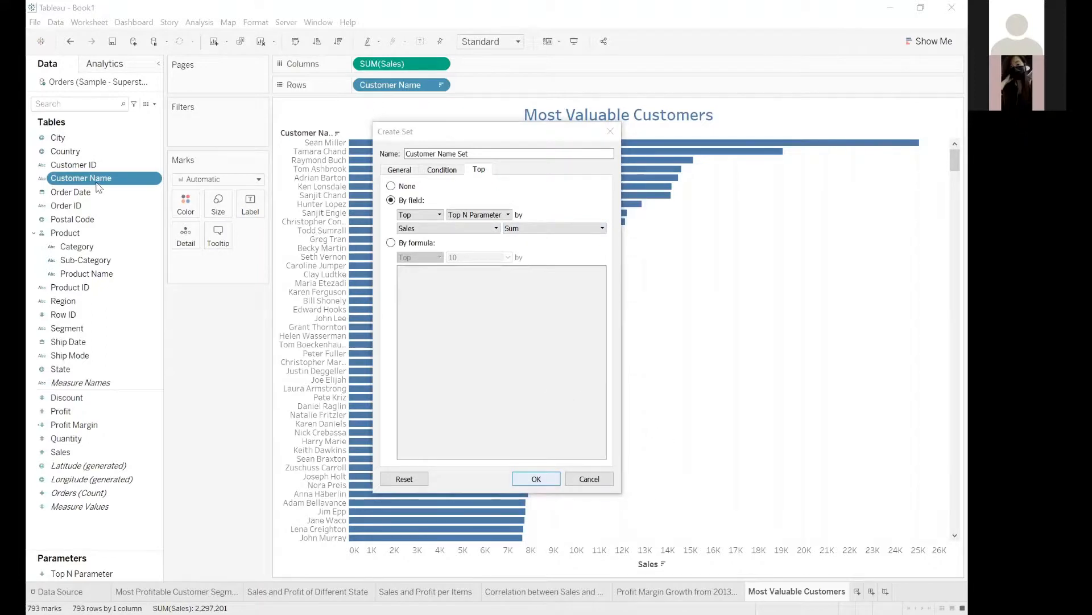
pyautogui.click(106, 192)
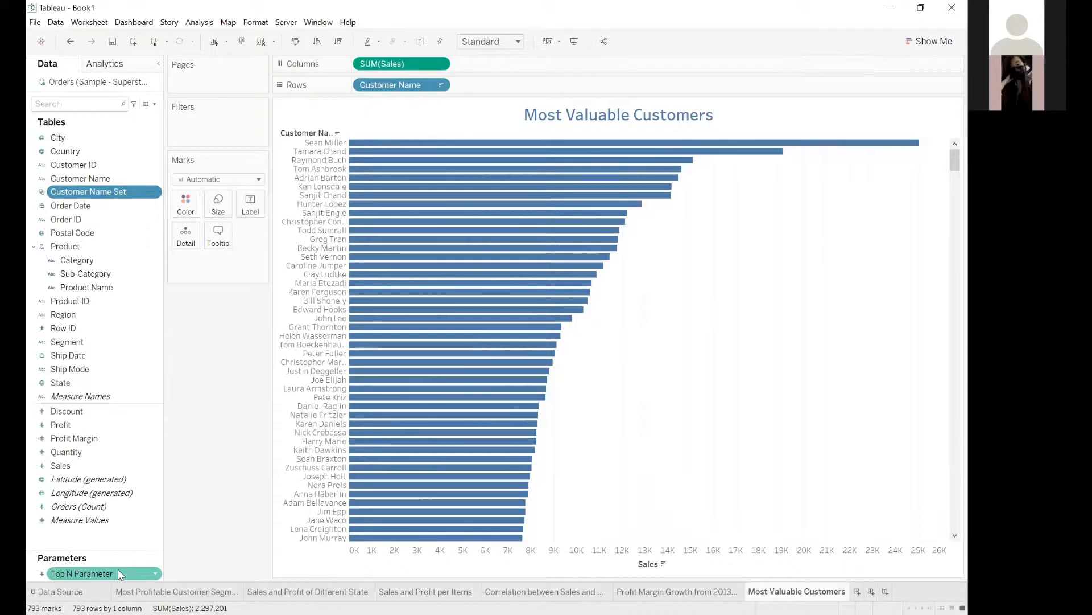
# Show the Top N Parameter control on the Most Valuable Customers sheet.
pyautogui.click(156, 574)
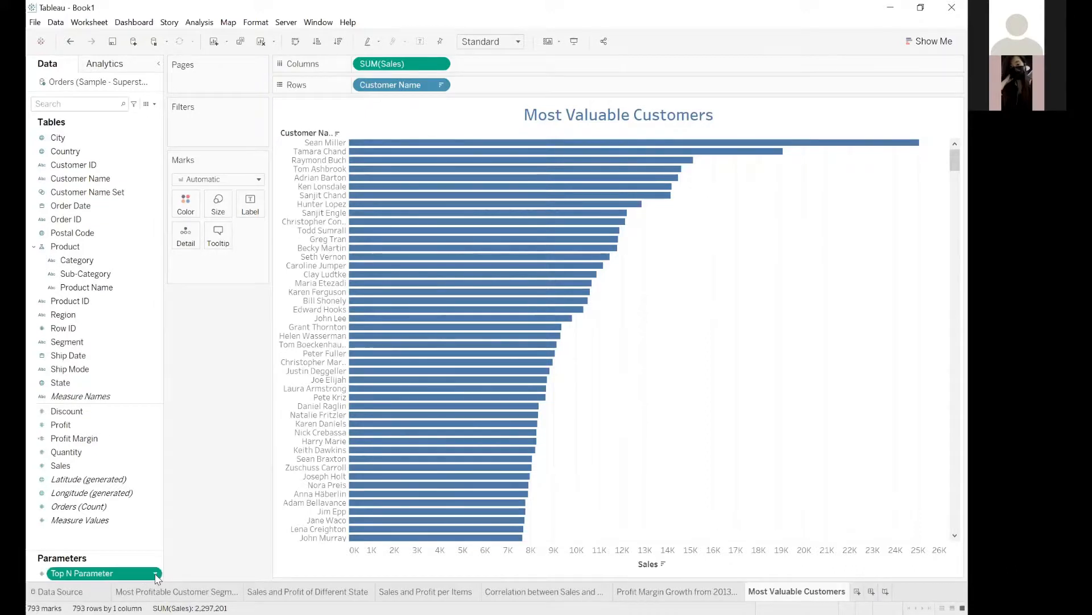
pyautogui.click(156, 574)
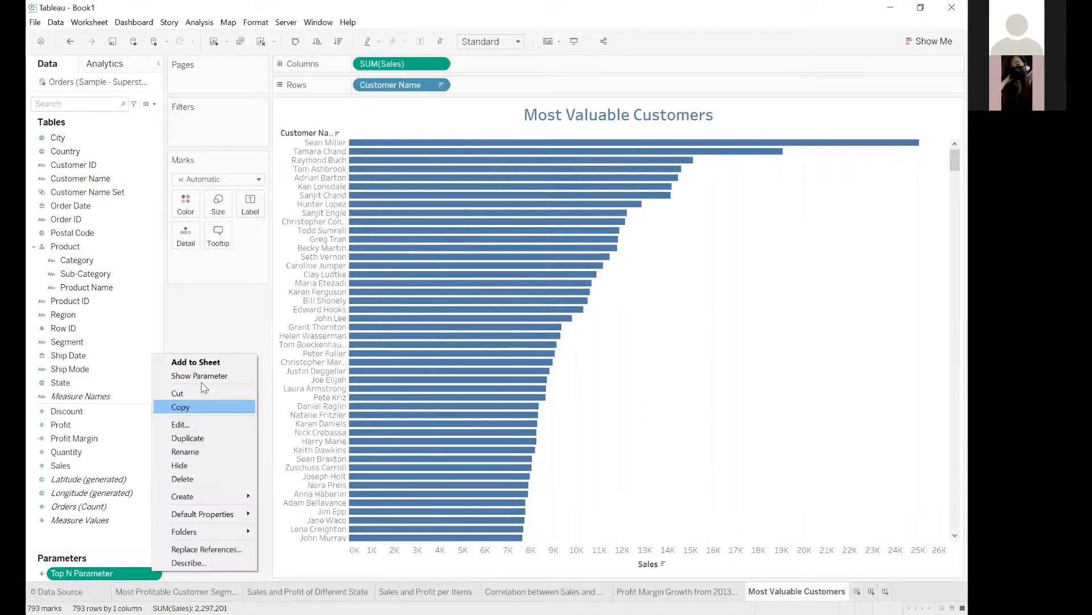
pyautogui.click(199, 376)
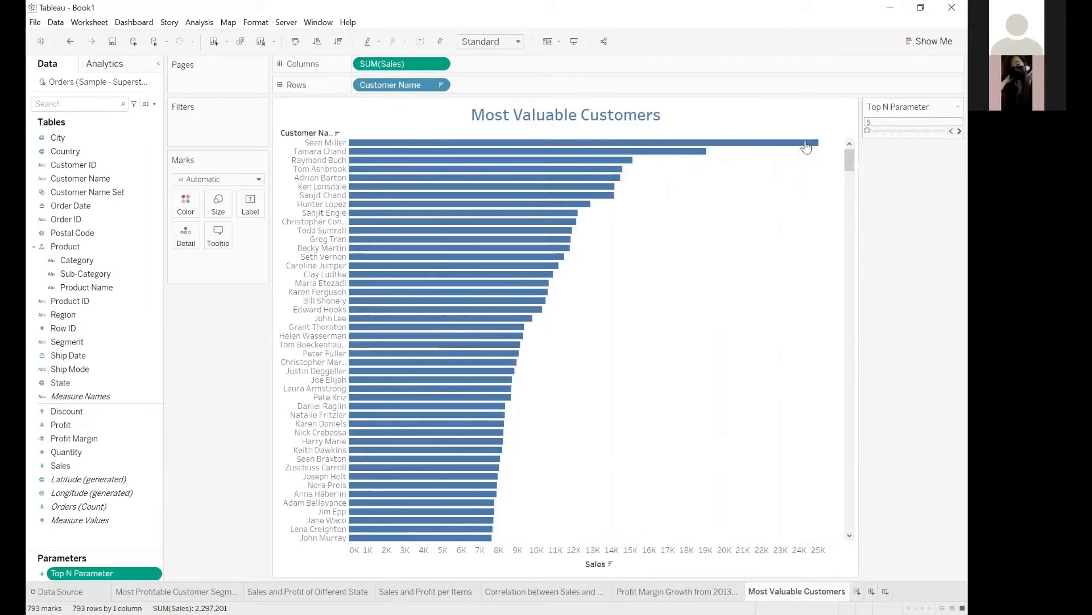
# Place Customer Name Set ahead of Customer Name in the rows.
pyautogui.moveTo(918, 131); pyautogui.dragTo(806, 147)
pyautogui.moveTo(806, 147); pyautogui.dragTo(825, 160)
pyautogui.click(83, 196)
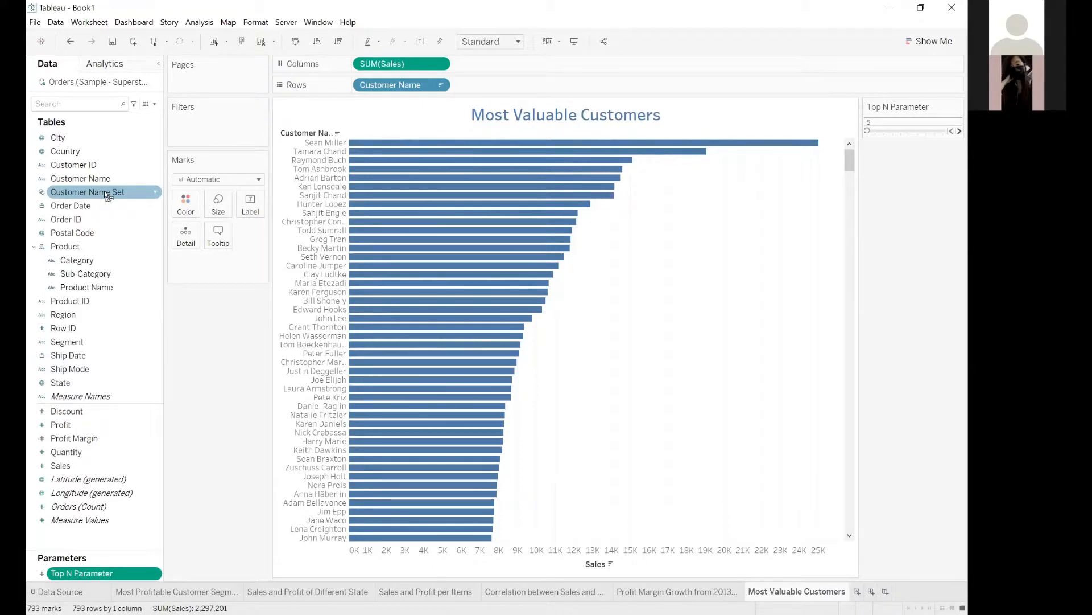
pyautogui.moveTo(336, 215); pyautogui.dragTo(333, 215)
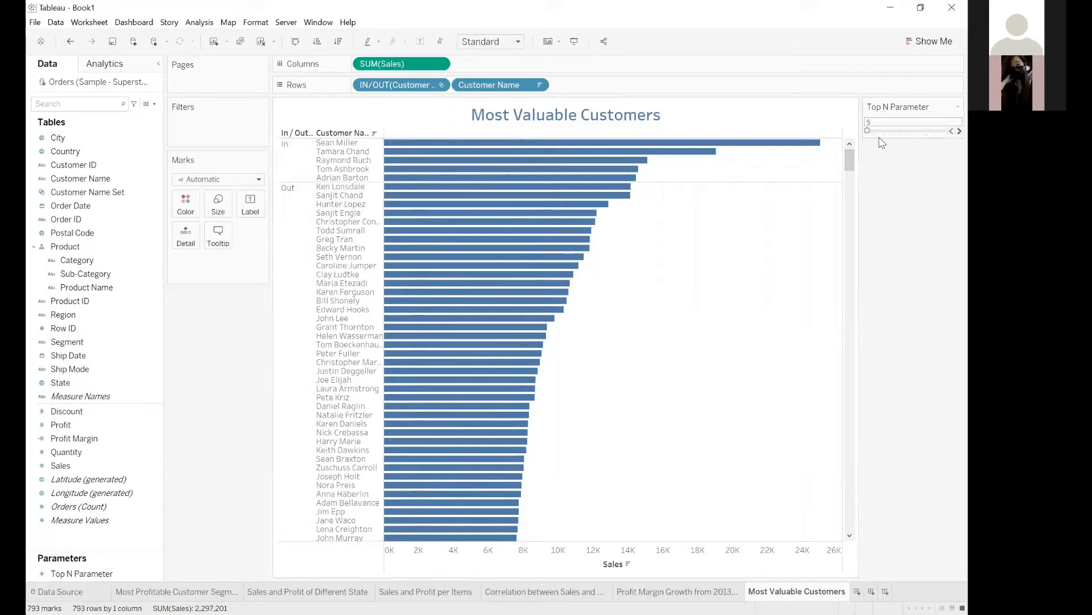
# Try Top N Parameter at 10 and at 15 to compare the In and Out customer groups.
pyautogui.click(866, 131)
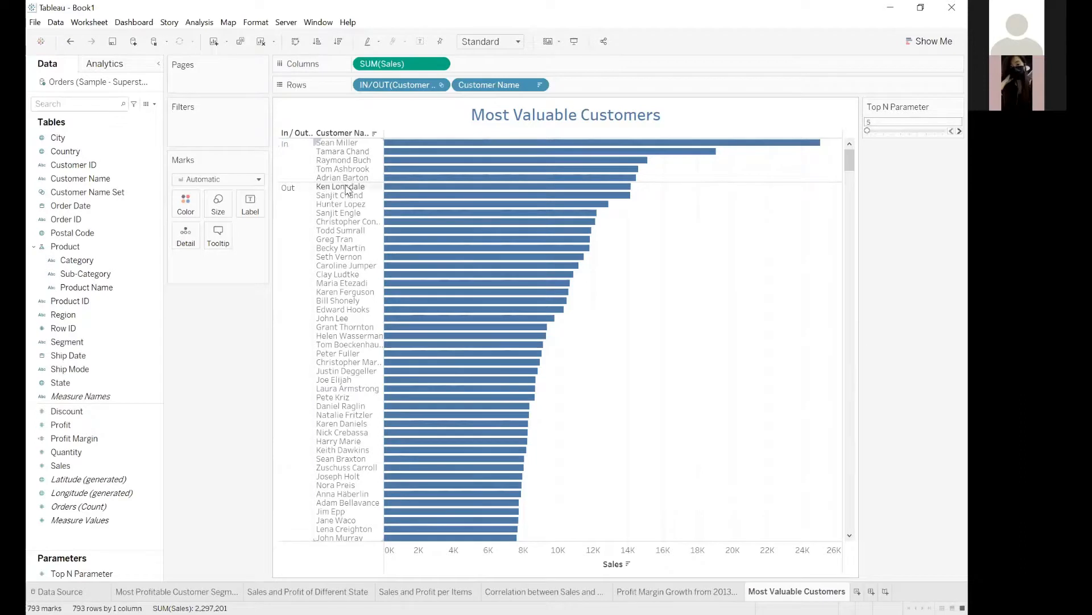
pyautogui.click(876, 134)
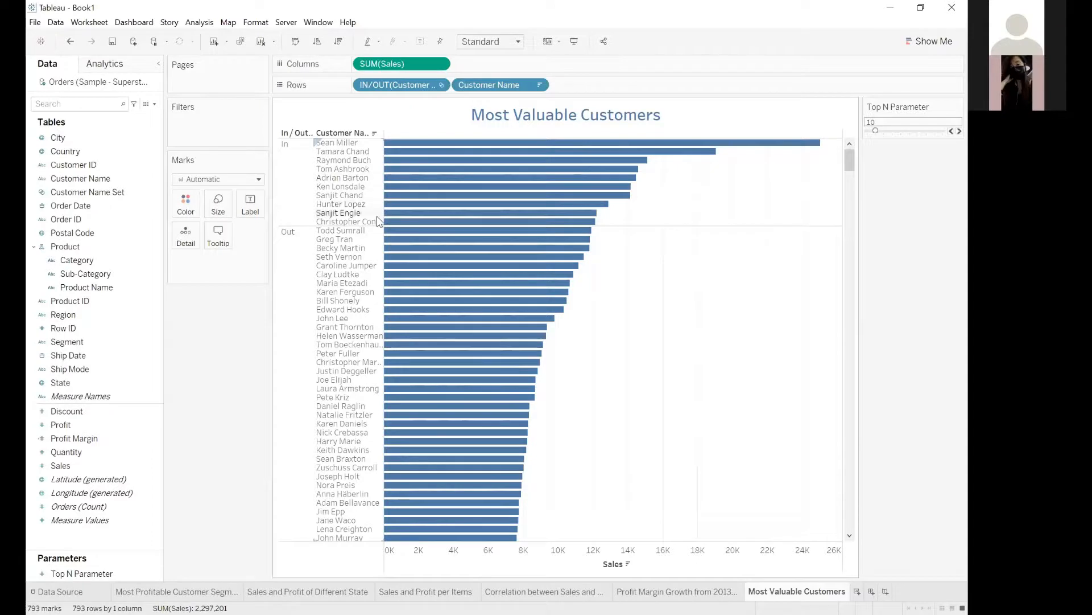
pyautogui.click(880, 131)
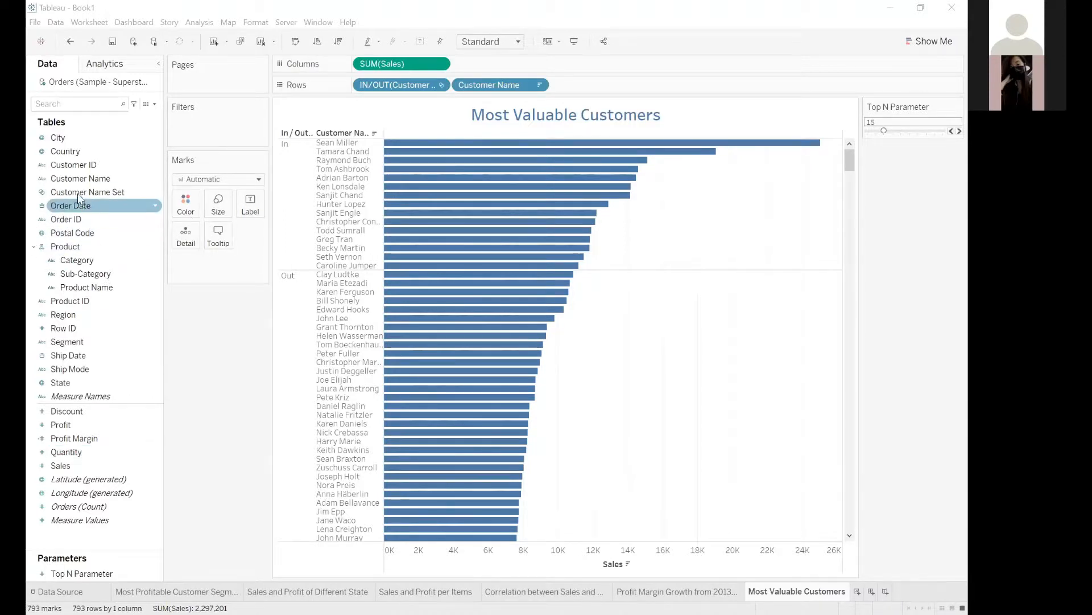
# Filter the sheet by Customer Name Set and set Top N Parameter to 20, with the chart fitted to Entire View.
pyautogui.moveTo(79, 195); pyautogui.dragTo(205, 123)
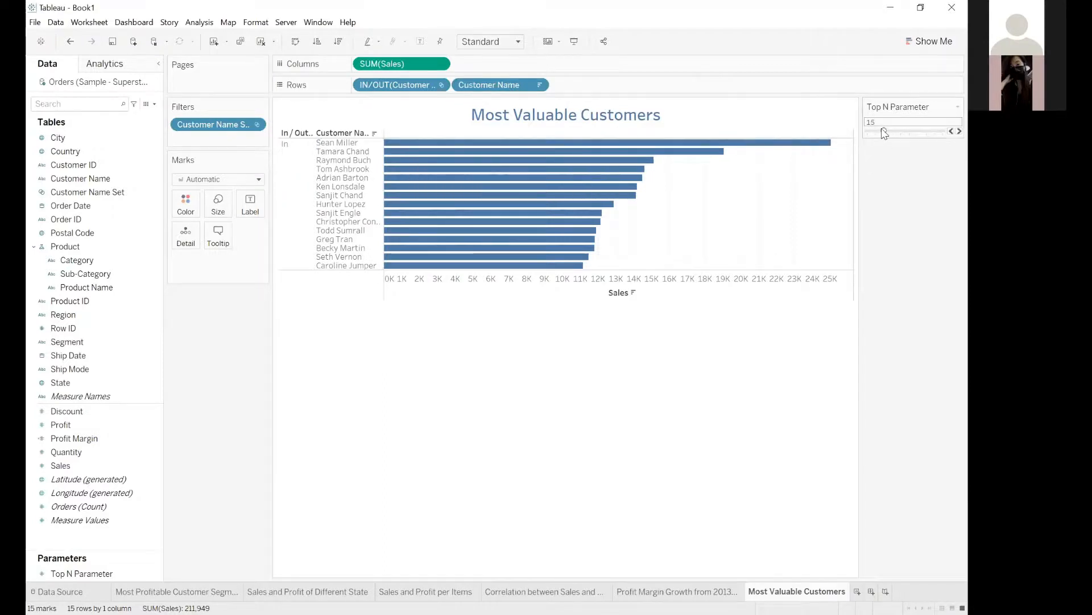
pyautogui.moveTo(884, 134)
pyautogui.mouseDown()
pyautogui.moveTo(892, 131)
pyautogui.moveTo(866, 131)
pyautogui.mouseUp()
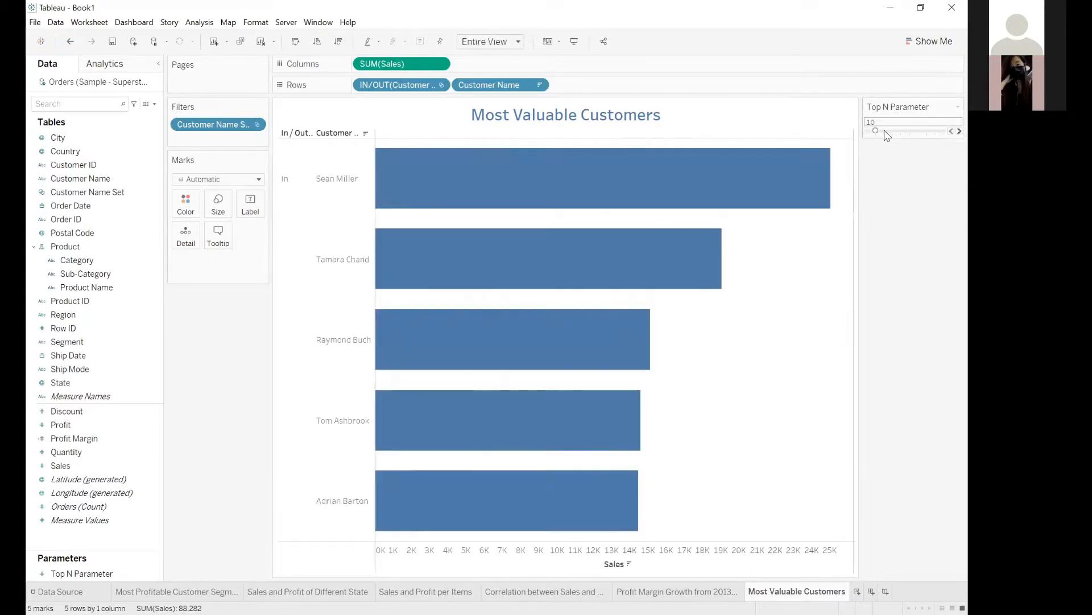
pyautogui.moveTo(883, 134); pyautogui.dragTo(893, 131)
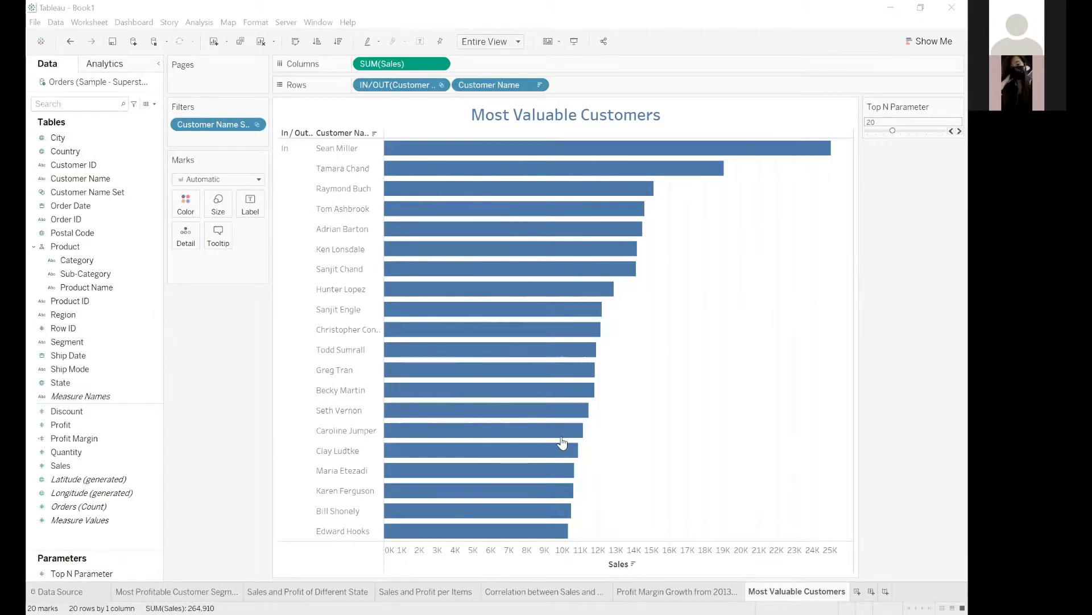
# Create a new dashboard with a fixed custom size of 1800 px width and 1100 px height.
pyautogui.click(816, 167)
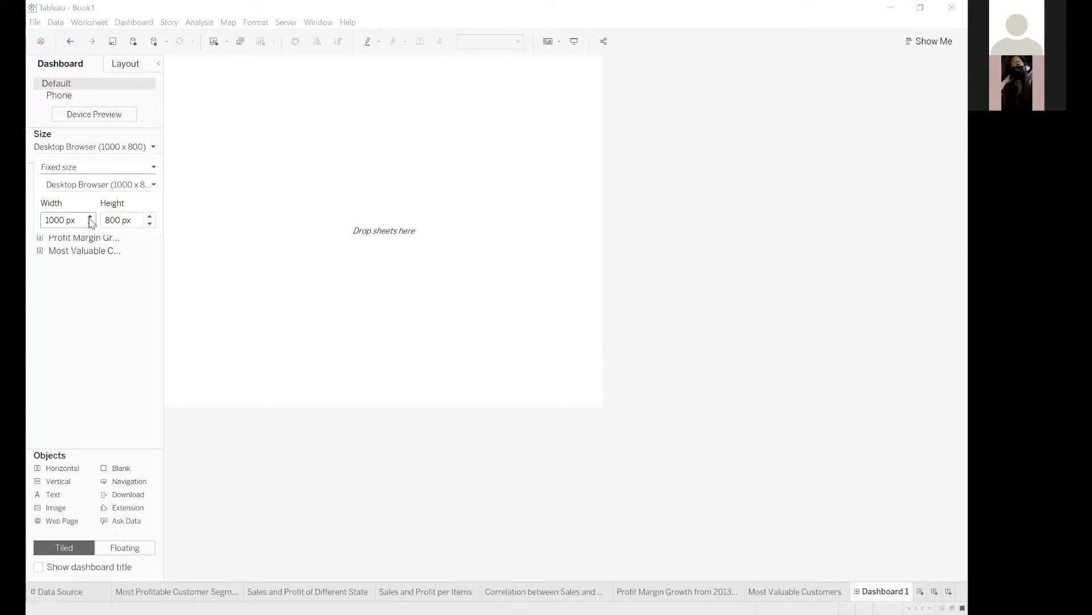
pyautogui.click(90, 217)
pyautogui.click(149, 217)
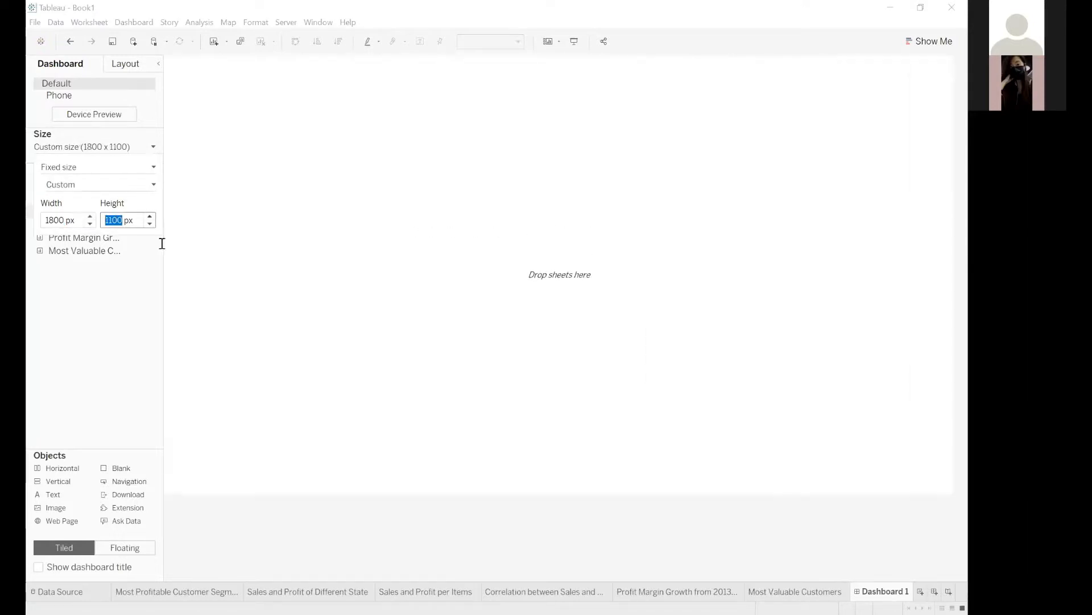
pyautogui.click(149, 224)
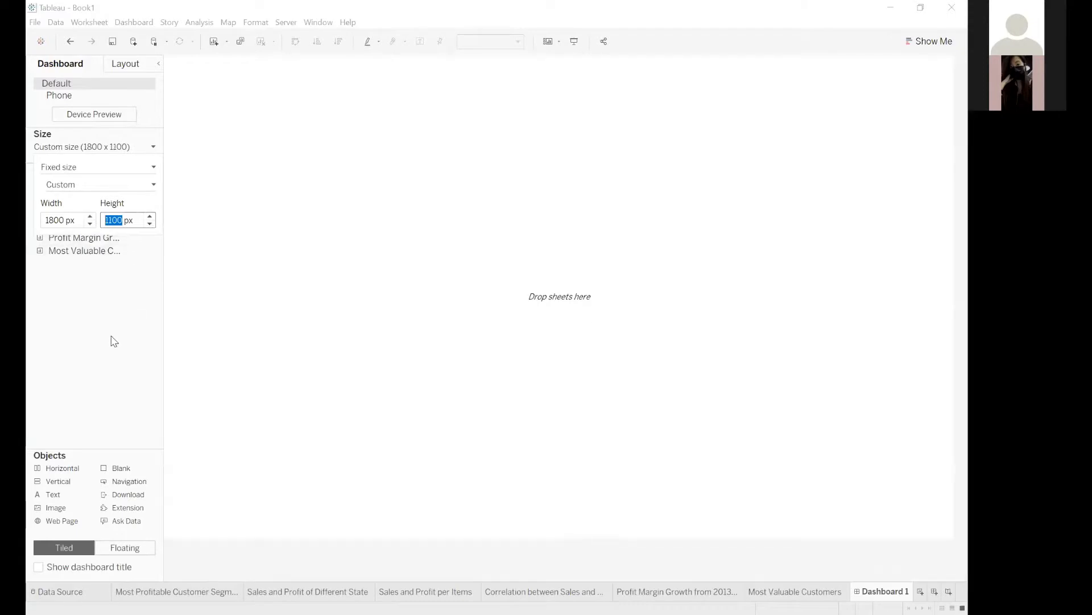
pyautogui.click(441, 317)
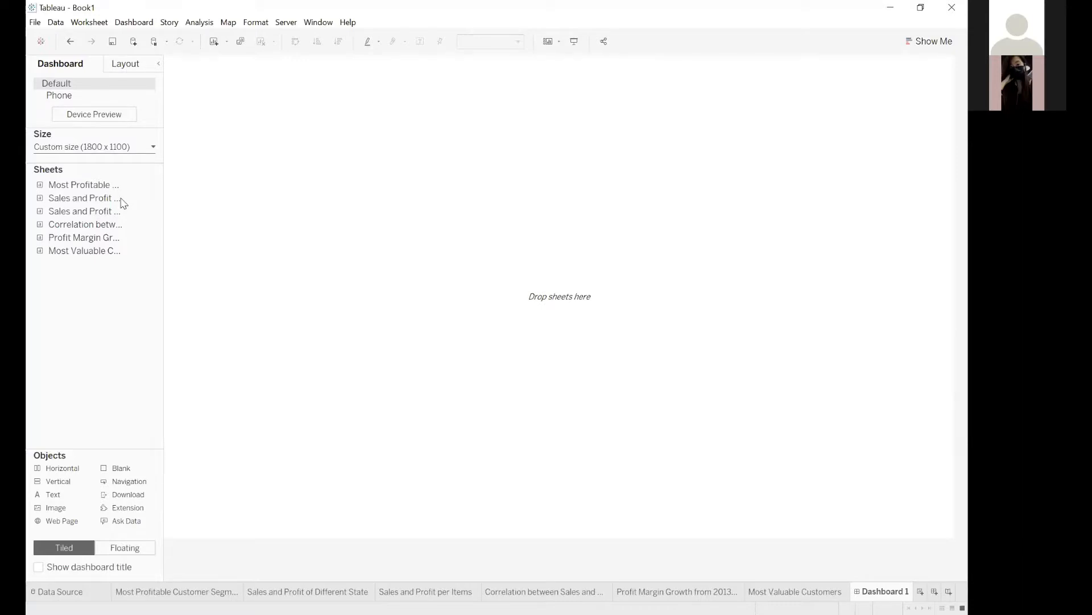
pyautogui.moveTo(121, 203)
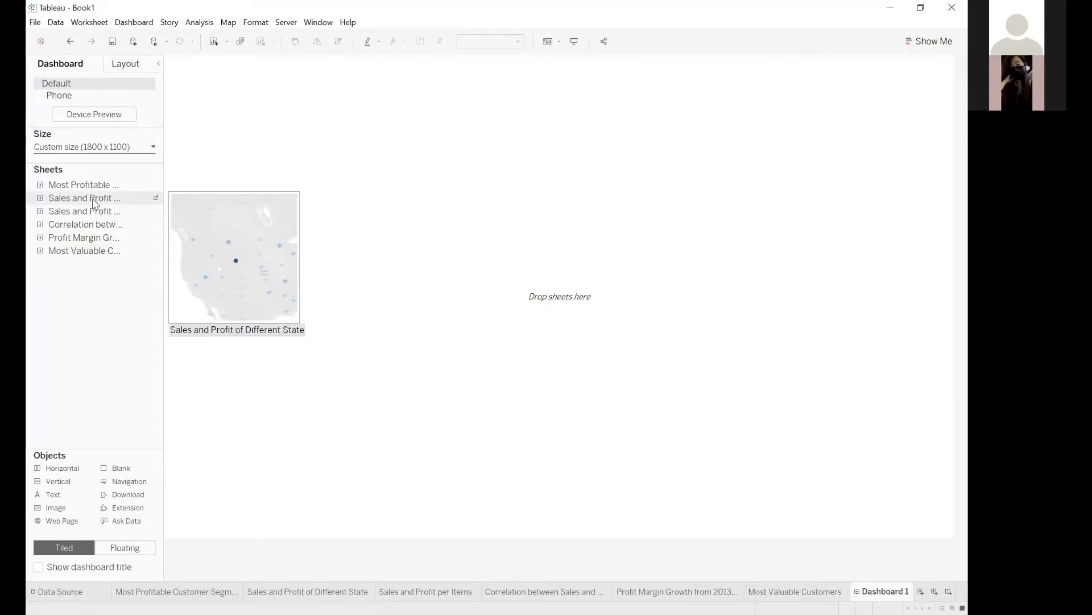
pyautogui.moveTo(95, 203); pyautogui.dragTo(319, 184)
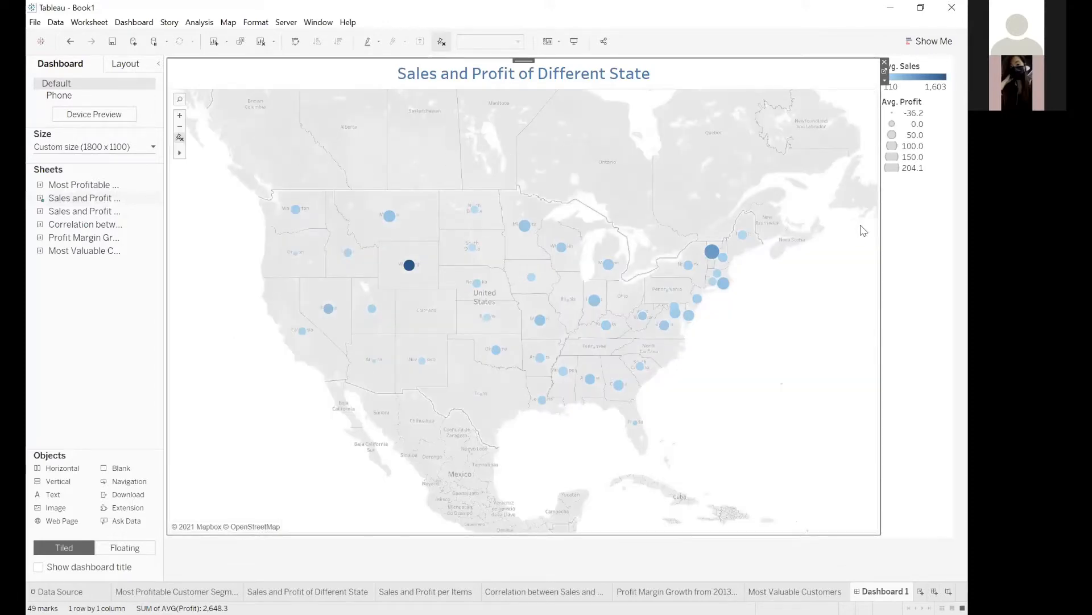
pyautogui.moveTo(559, 59); pyautogui.dragTo(561, 63)
pyautogui.click(559, 70)
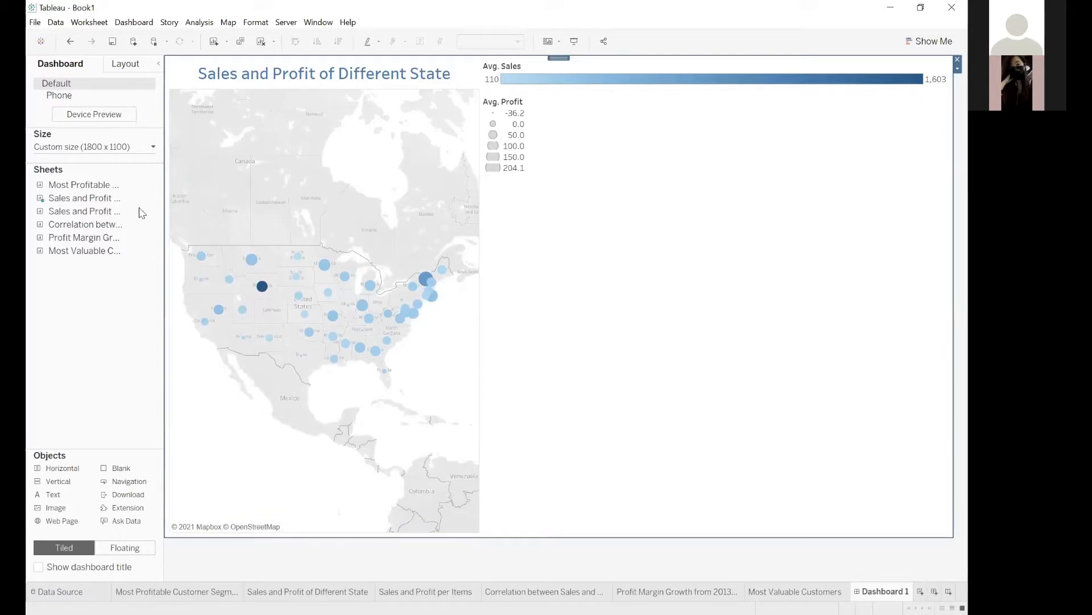
pyautogui.hotkey('ctrl', 'z')
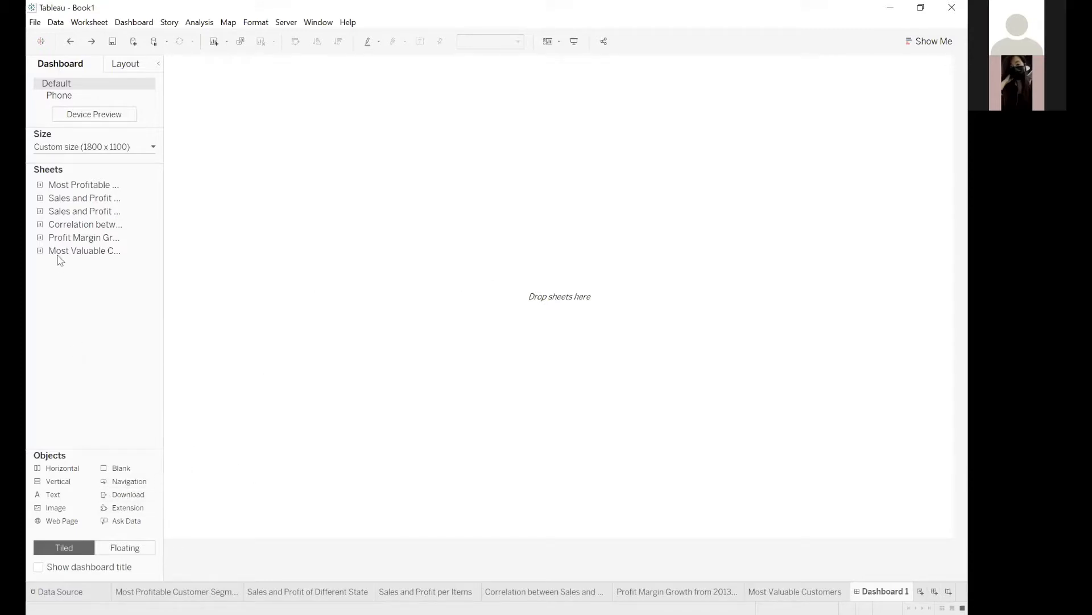
# Place the Sales and Profit of Different State sheet as a floating map in the dashboard's upper-left corner and enlarge it.
pyautogui.moveTo(68, 218)
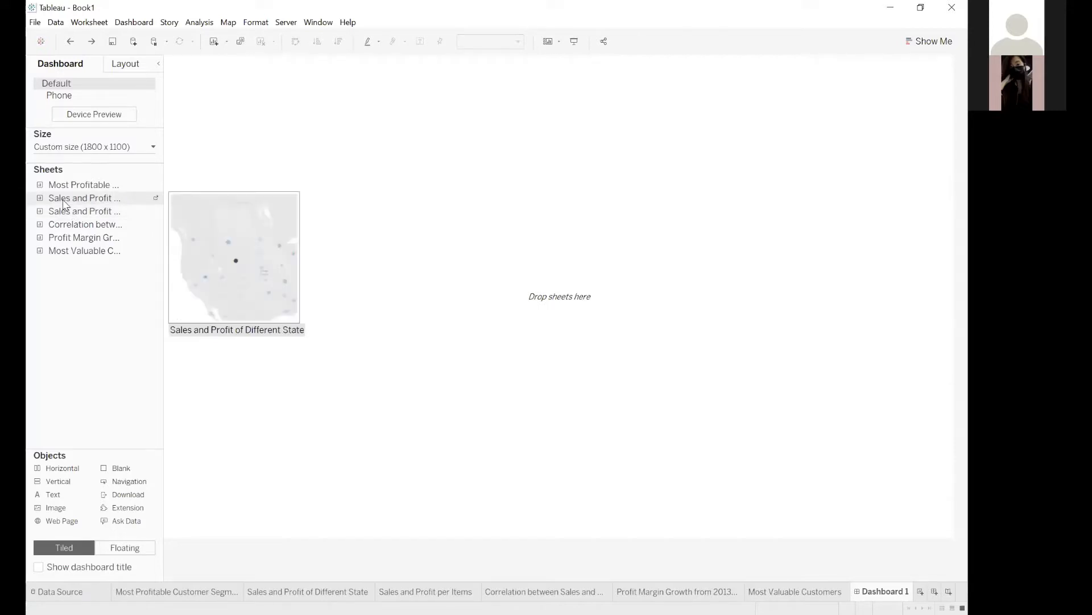
pyautogui.moveTo(63, 201); pyautogui.dragTo(169, 59)
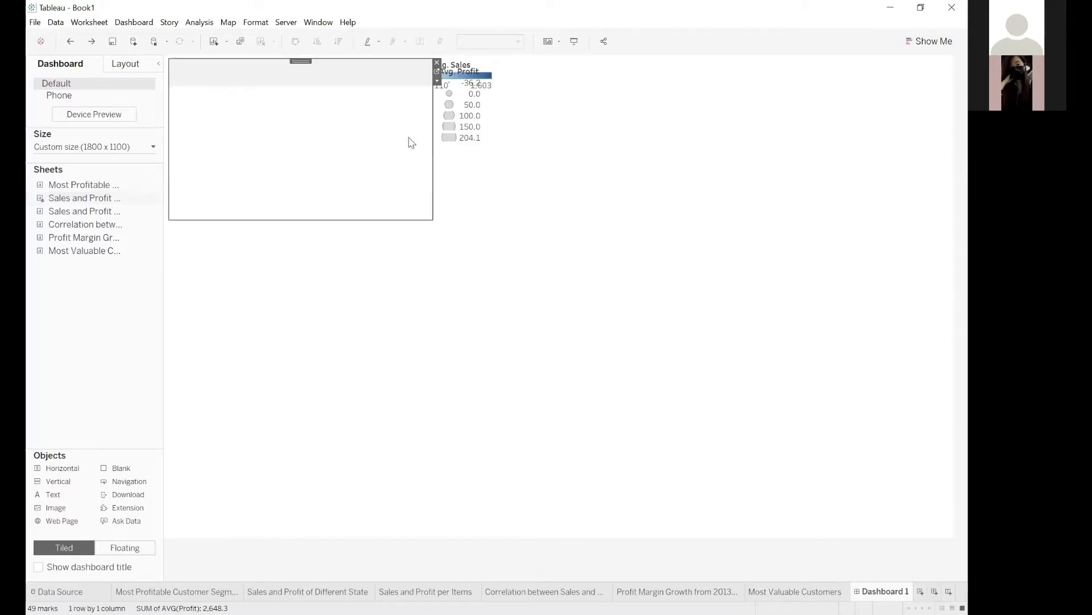
pyautogui.moveTo(430, 216); pyautogui.dragTo(547, 292)
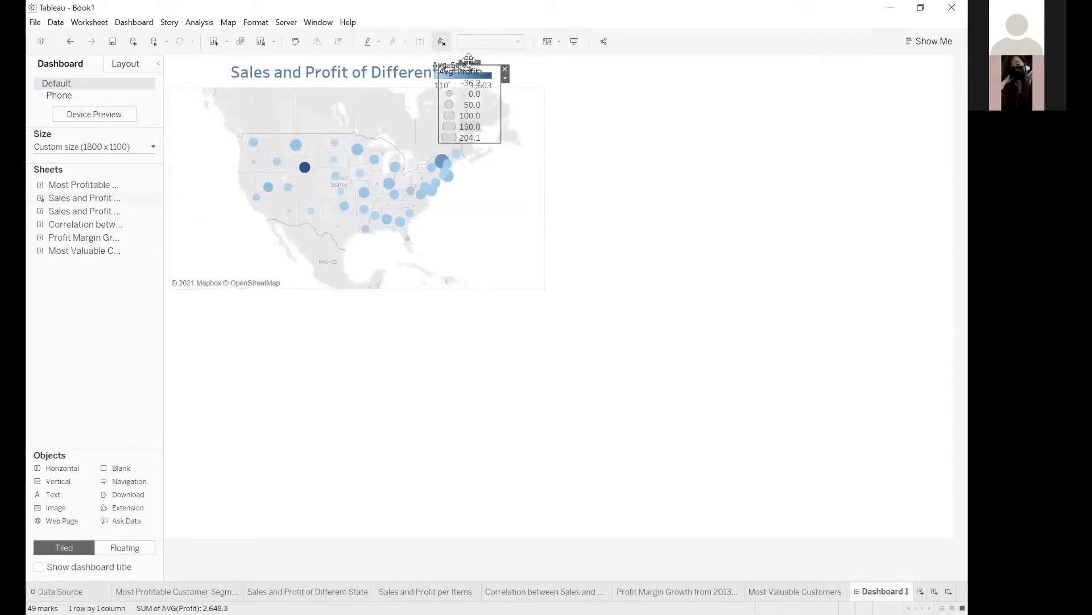
# Move the Avg. Profit legend to the map's lower-left area and the Avg. Sales legend to its right side.
pyautogui.moveTo(456, 76); pyautogui.dragTo(211, 187)
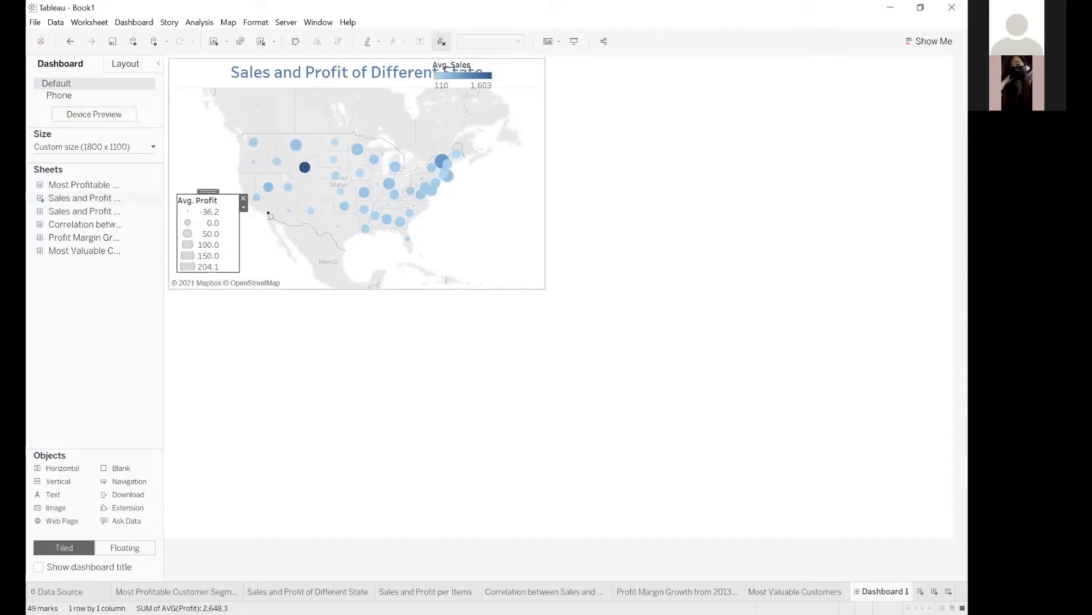
pyautogui.moveTo(314, 192); pyautogui.dragTo(643, 100)
pyautogui.click(645, 101)
pyautogui.click(645, 102)
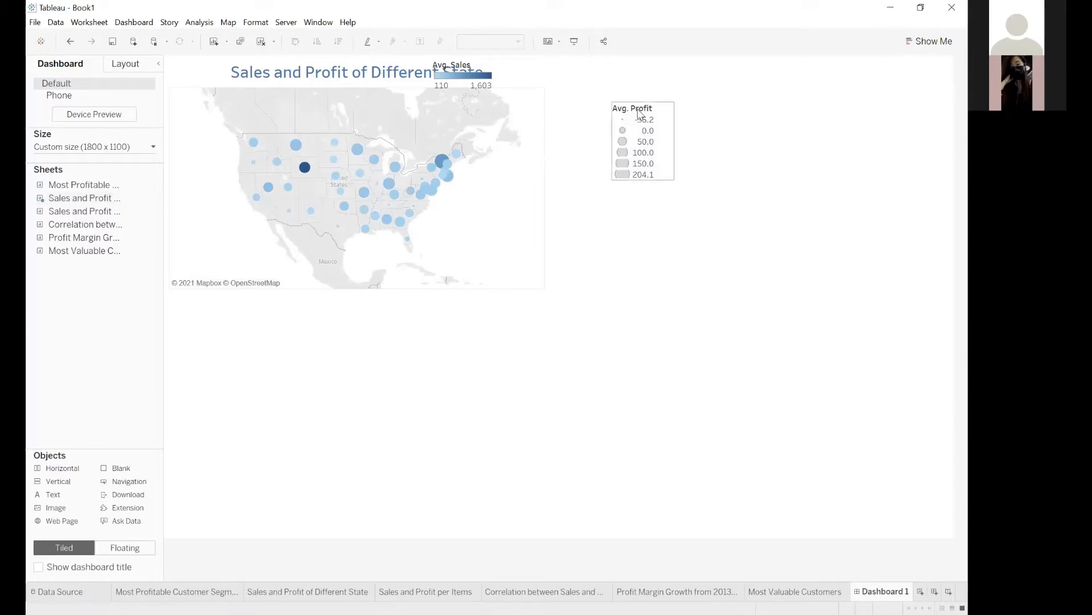
pyautogui.moveTo(645, 100); pyautogui.dragTo(205, 180)
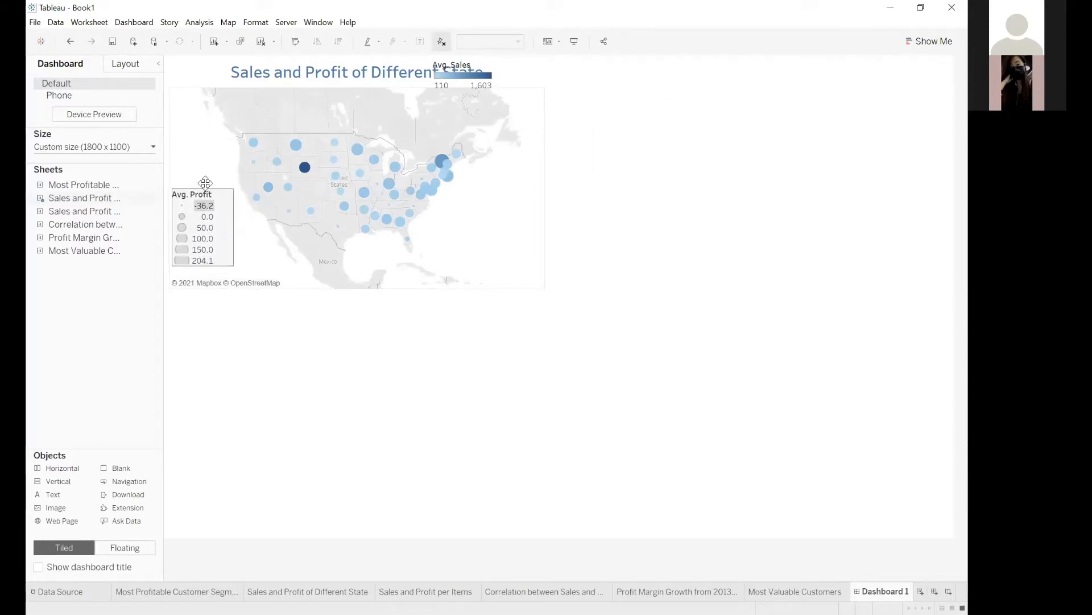
pyautogui.moveTo(467, 65); pyautogui.dragTo(495, 206)
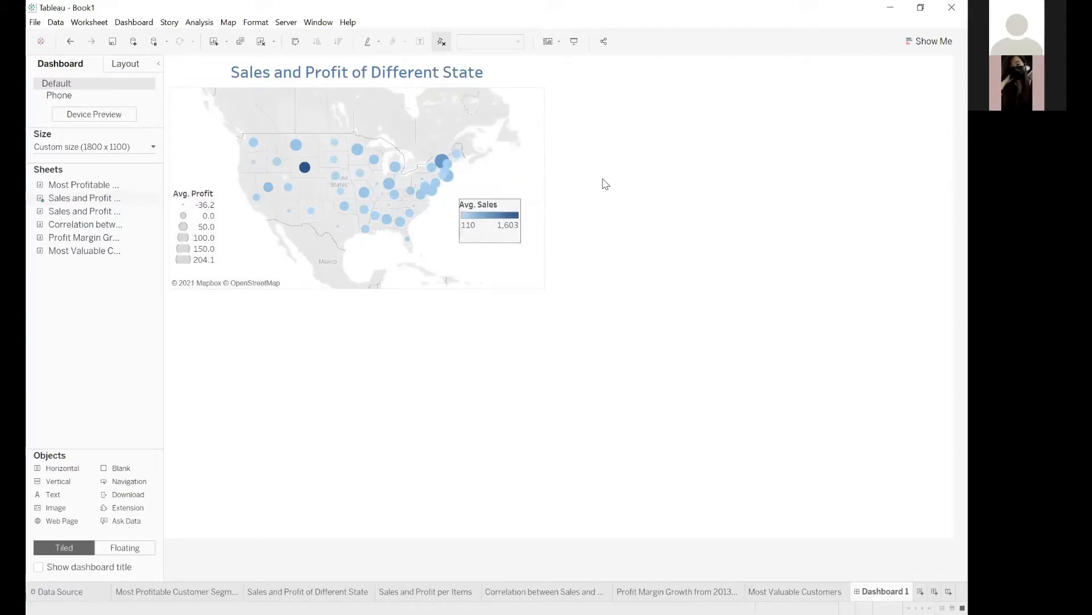
# Enlarge the state map further and shift the Avg. Sales legend toward the map's lower-right corner.
pyautogui.click(544, 288)
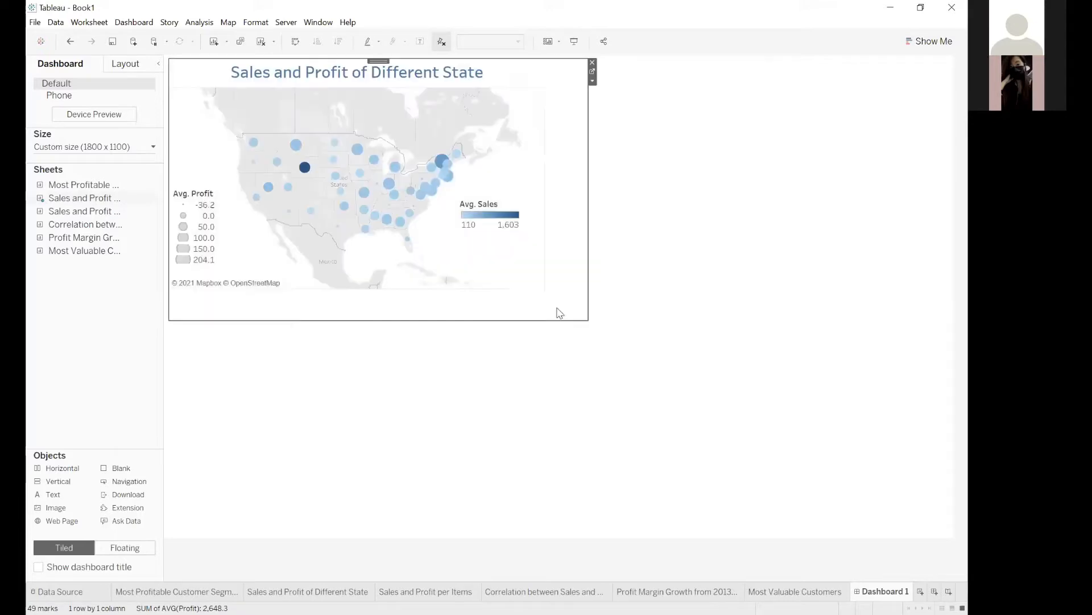
pyautogui.click(490, 197)
pyautogui.moveTo(491, 196); pyautogui.dragTo(529, 234)
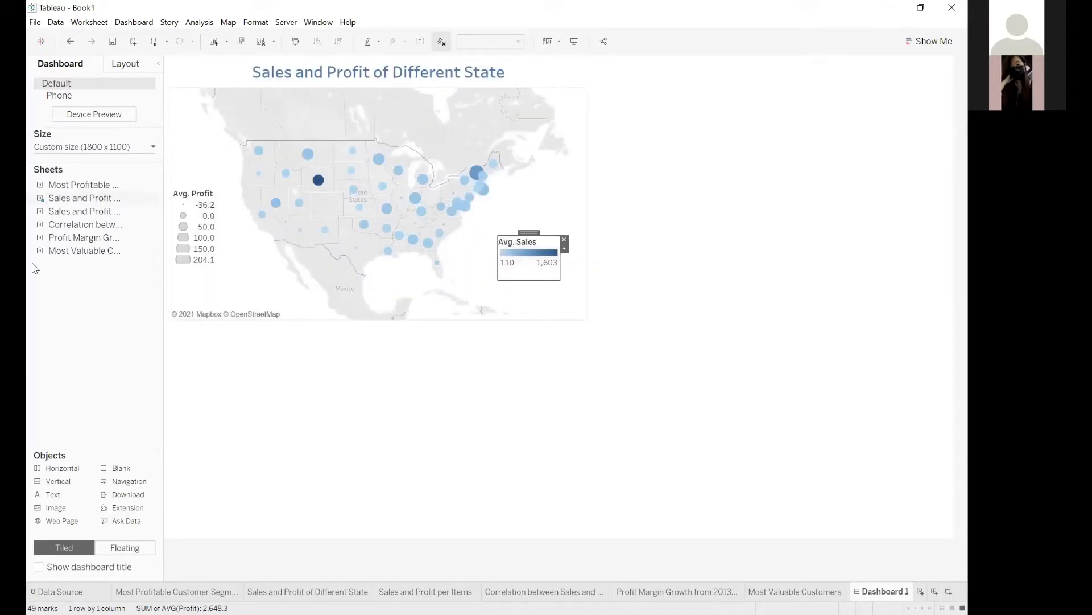
# Add the Sales and Profit per Items sheet beside the map and enlarge it to fill the dashboard's right side.
pyautogui.click(74, 211)
pyautogui.moveTo(73, 213)
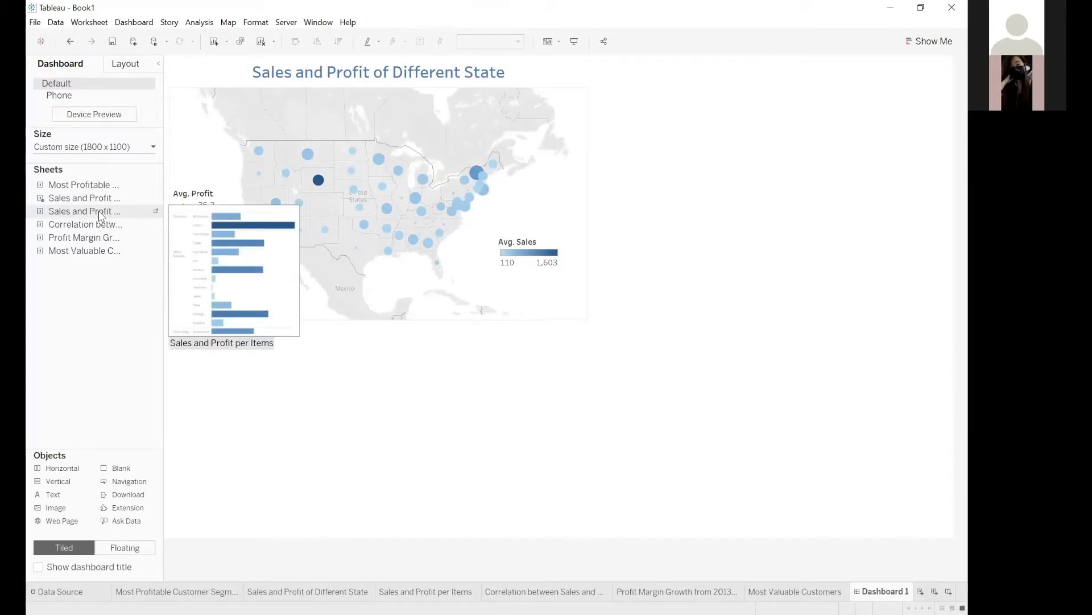
pyautogui.moveTo(88, 215); pyautogui.dragTo(744, 144)
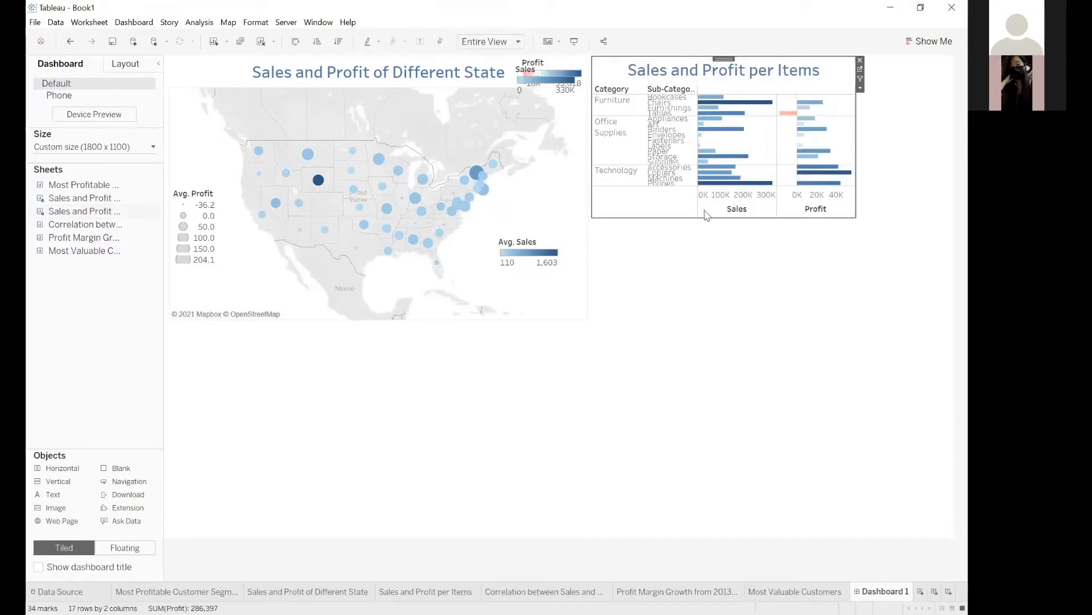
pyautogui.moveTo(855, 219); pyautogui.dragTo(938, 476)
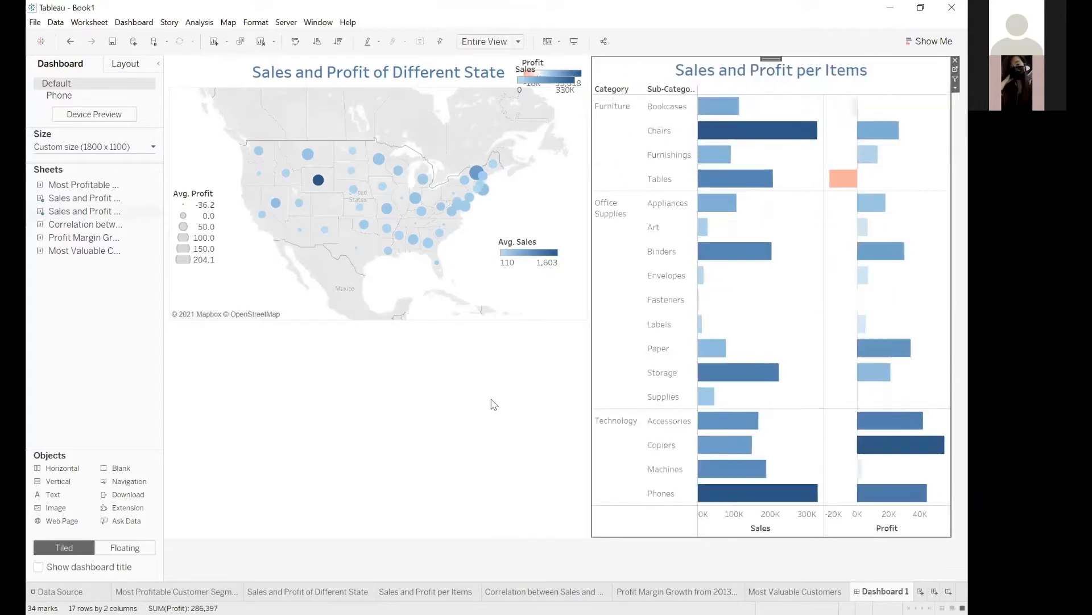
# Expand Sub-Category to Product Name in the Sales and Profit per Items sheet and set that worksheet's fit to Standard.
pyautogui.click(492, 402)
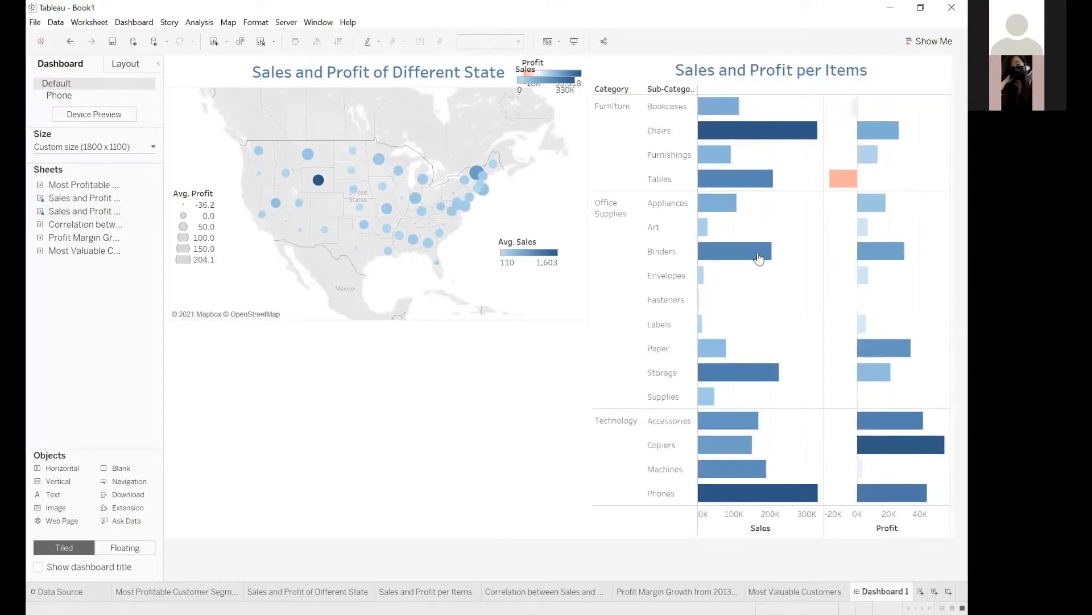
pyautogui.click(677, 91)
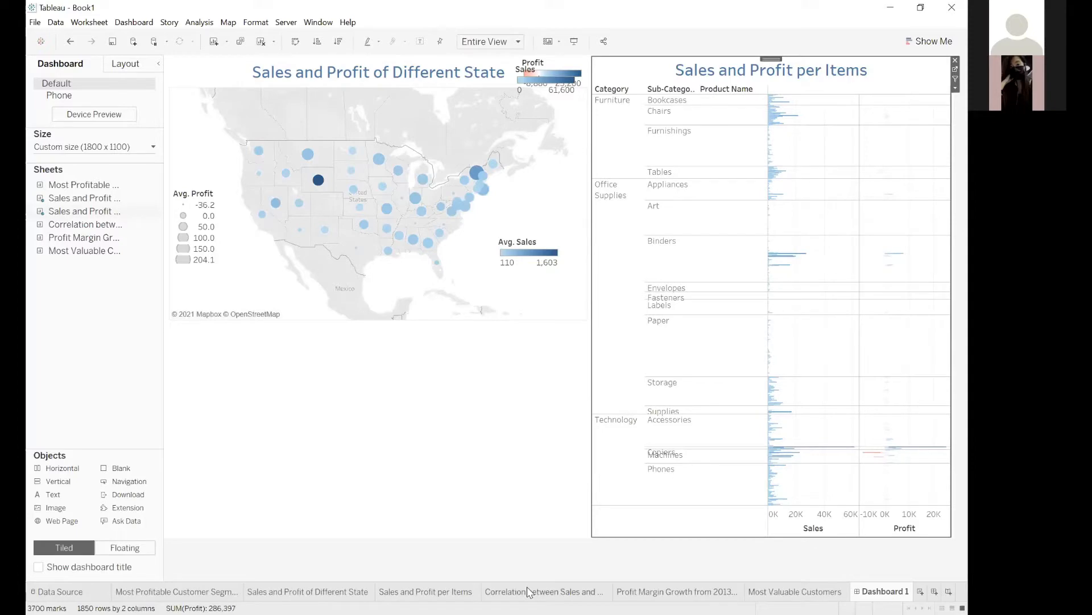
pyautogui.click(544, 592)
pyautogui.click(425, 591)
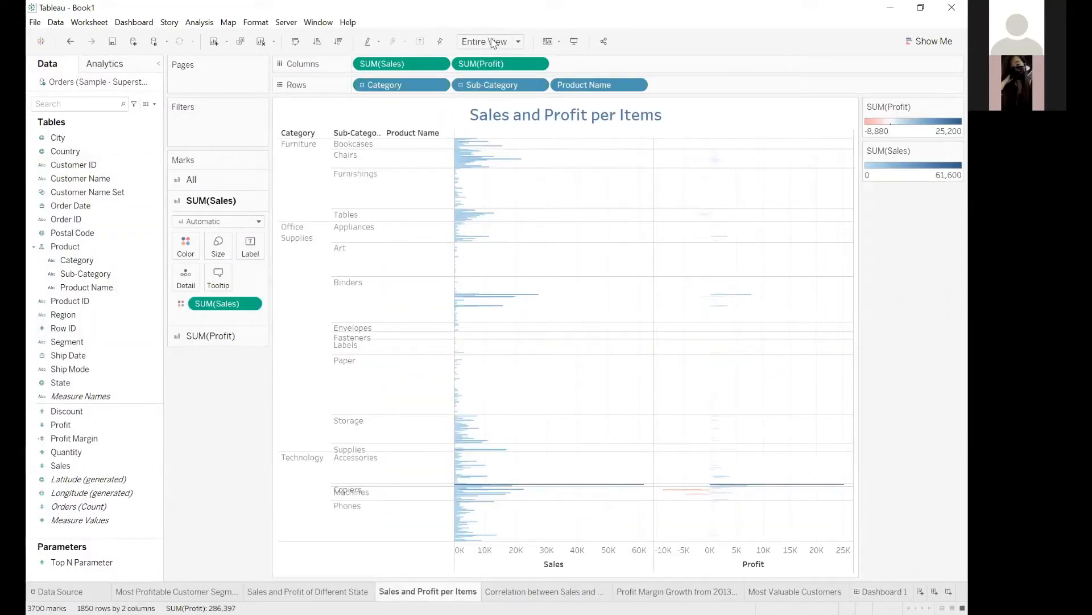
pyautogui.click(503, 51)
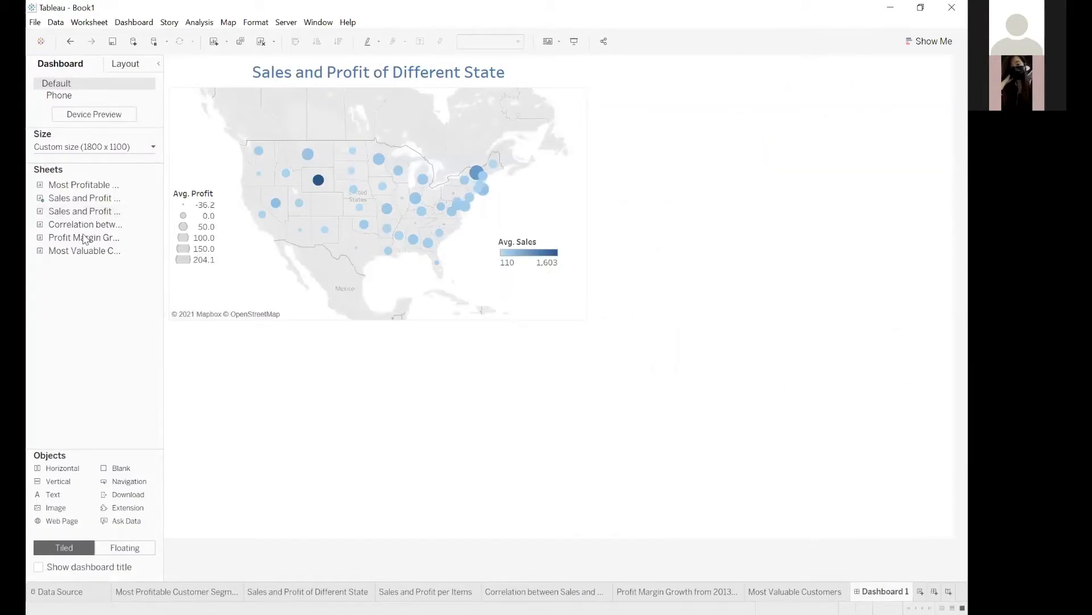
# Place the Sales and Profit per Items sheet again beside the map at full dashboard height and check its scrolling.
pyautogui.moveTo(317, 226); pyautogui.dragTo(599, 63)
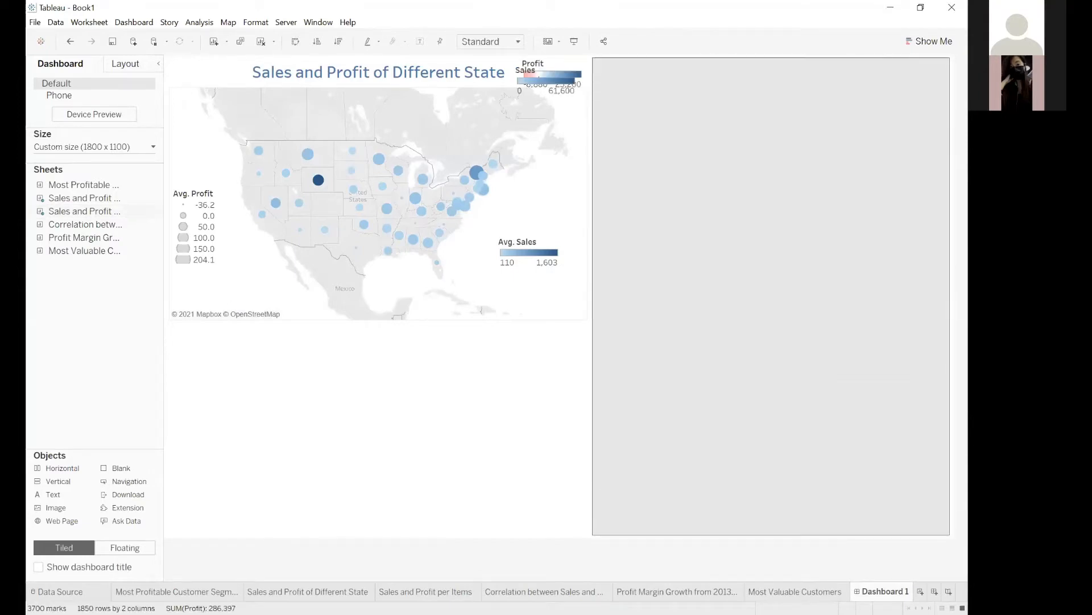
pyautogui.scroll(-10, 838, 405)
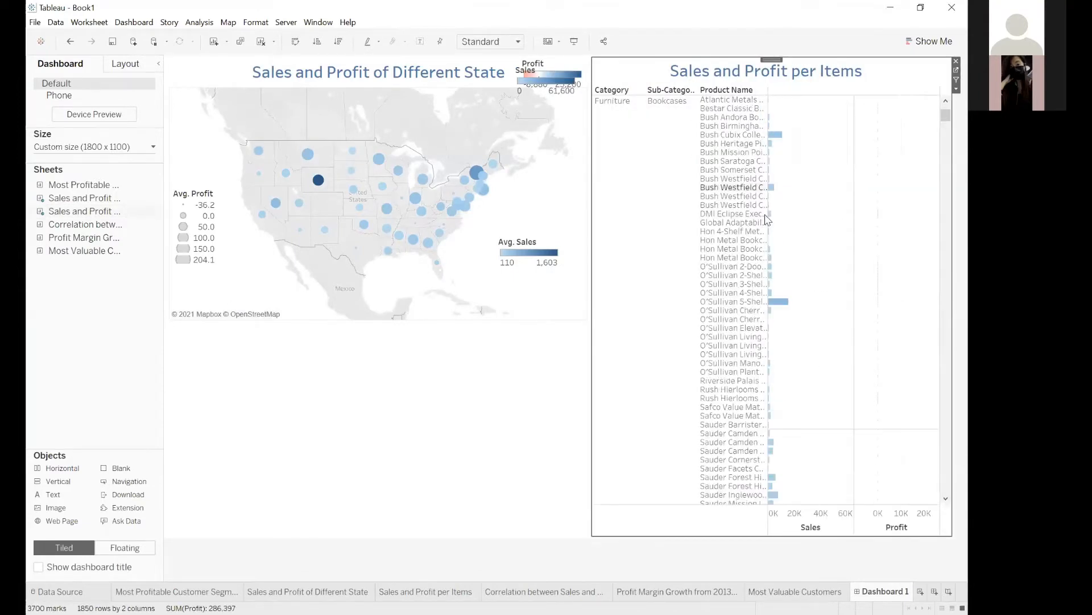
pyautogui.scroll(5, 837, 285)
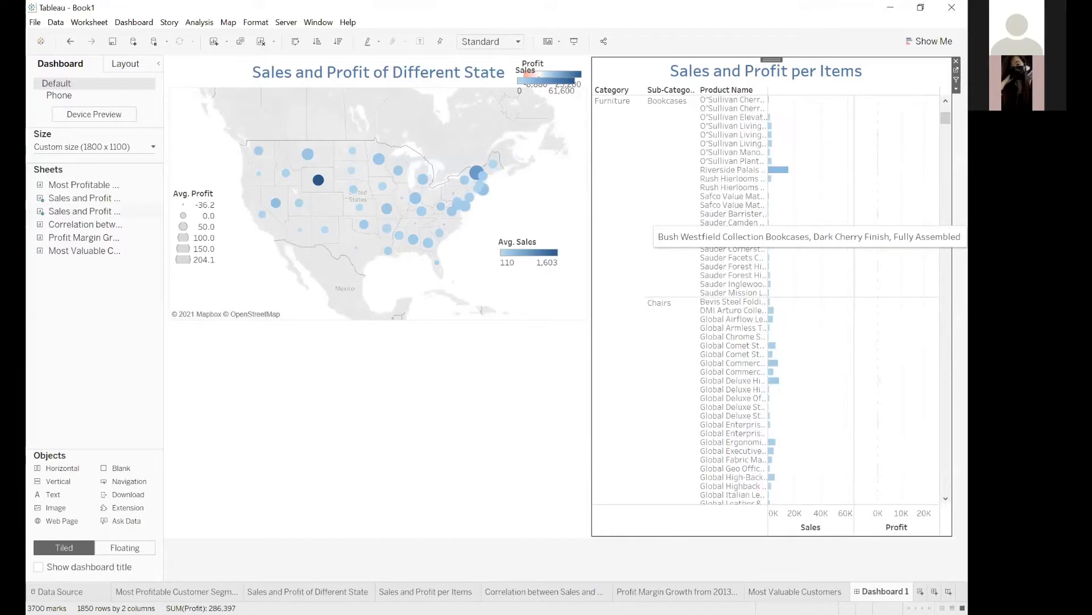
pyautogui.scroll(-5, 300, 402)
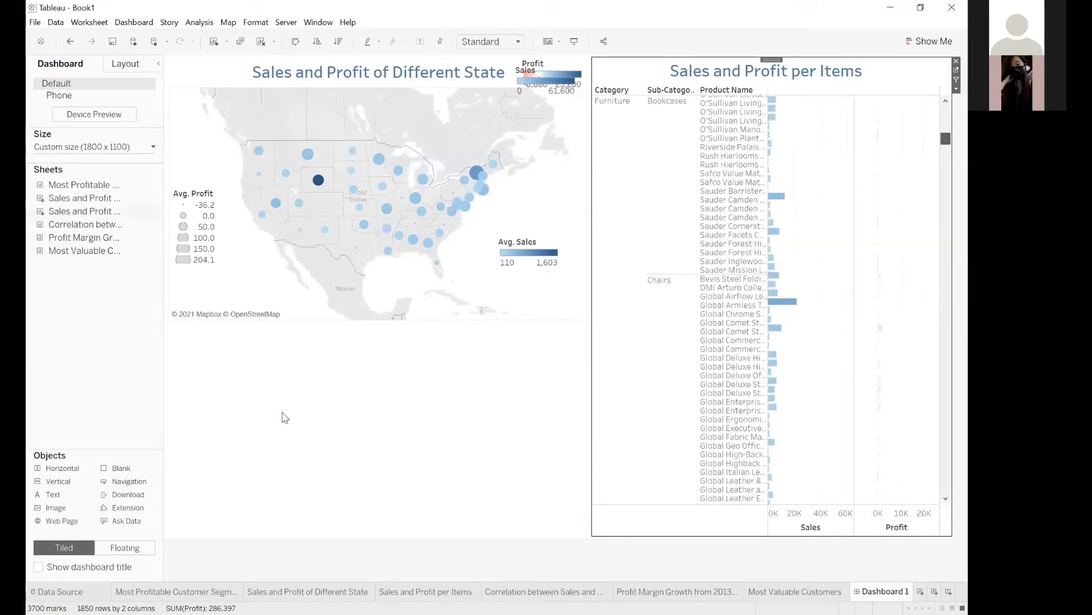
pyautogui.click(283, 415)
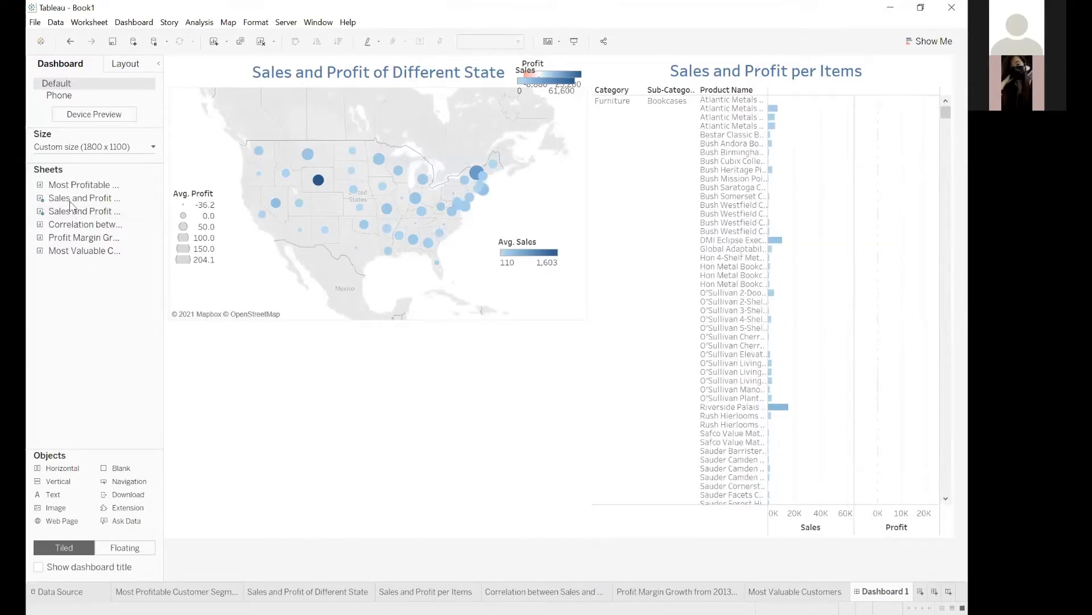
# Place the Most Profitable Customer Segment and the Most Popular Category sheet below the map and widen it to the map's width.
pyautogui.moveTo(64, 189)
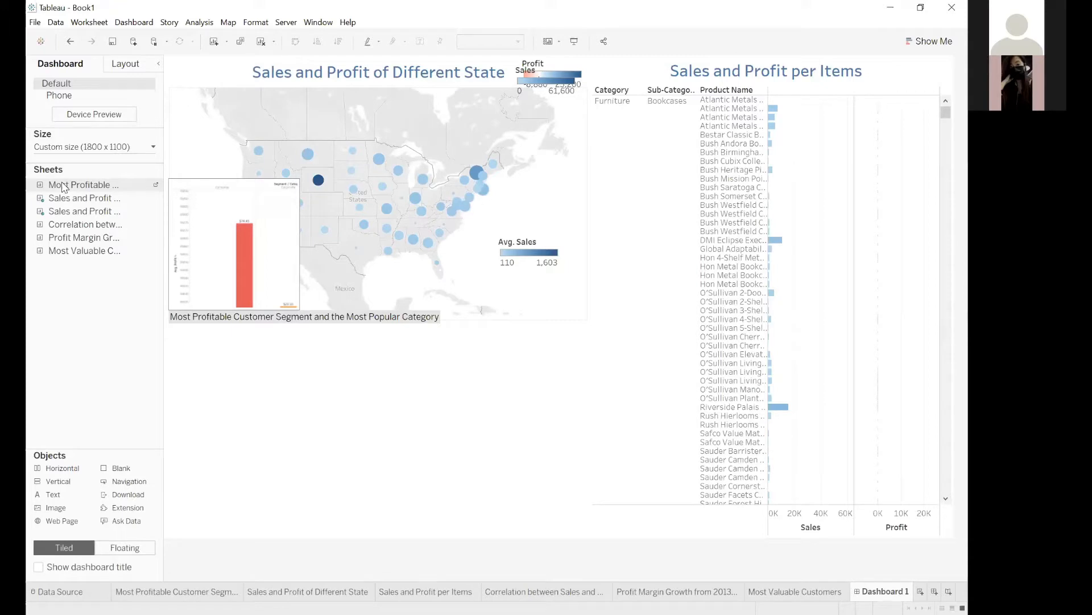
pyautogui.moveTo(64, 188); pyautogui.dragTo(169, 320)
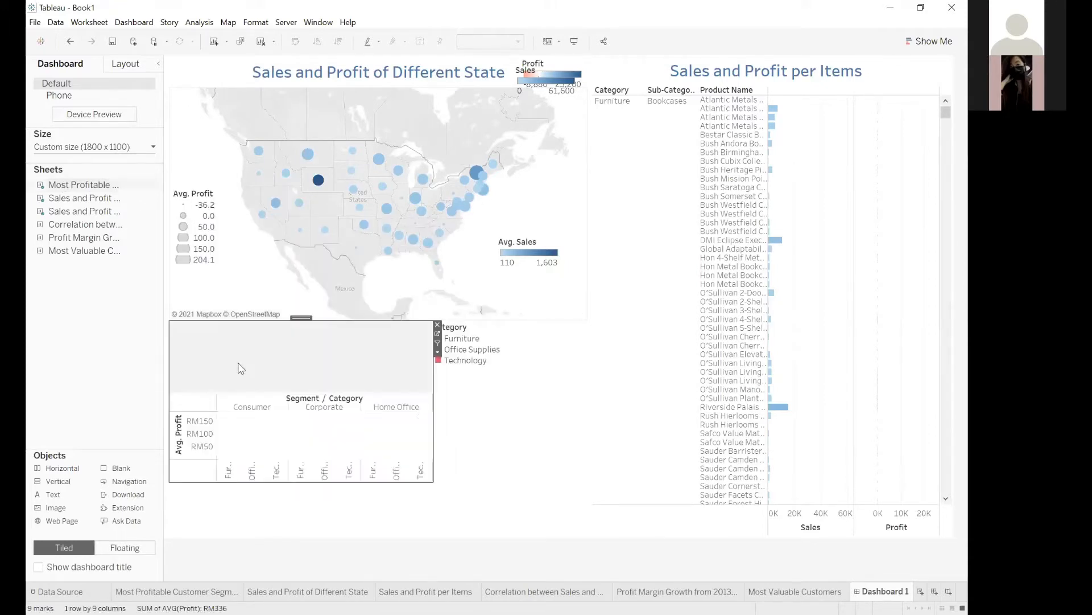
pyautogui.moveTo(434, 476); pyautogui.dragTo(445, 482)
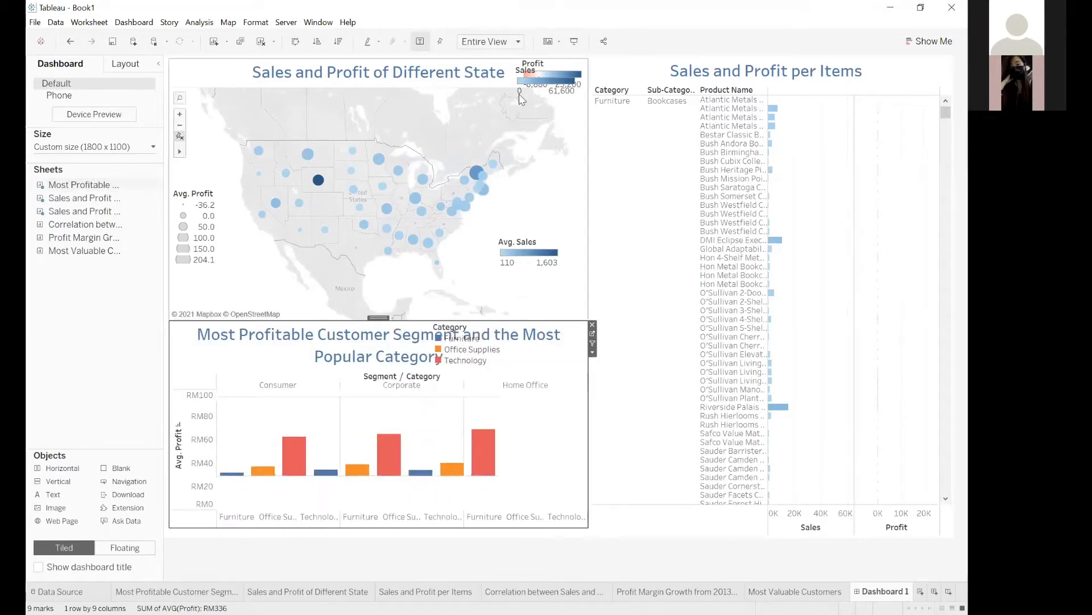
# Shorten the Sales and Profit per Items sheet and place its Sales and Profit legends side by side beneath it.
pyautogui.click(538, 67)
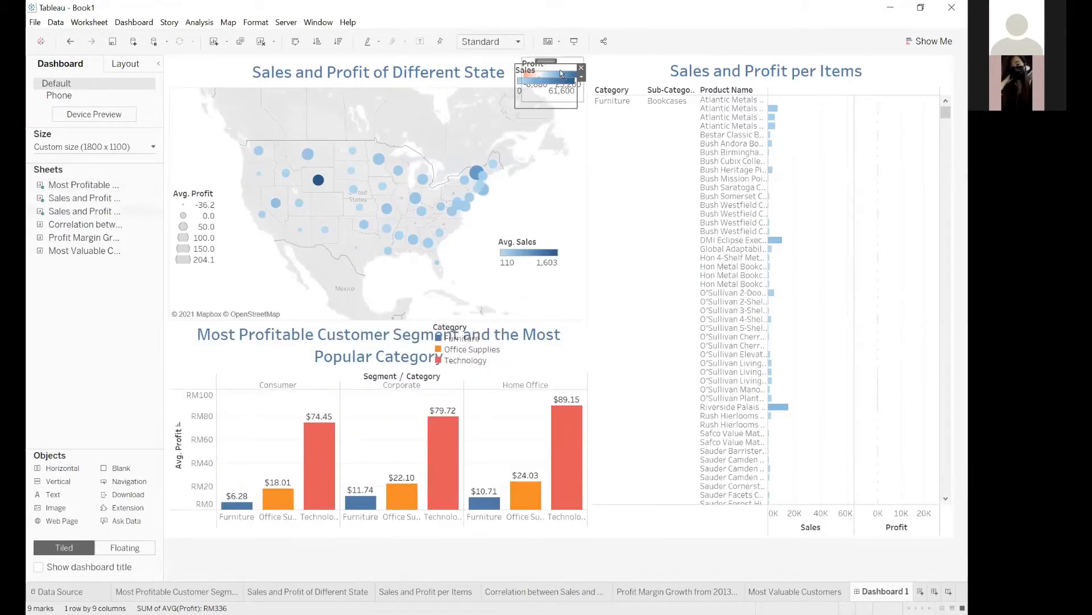
pyautogui.moveTo(668, 213); pyautogui.dragTo(663, 433)
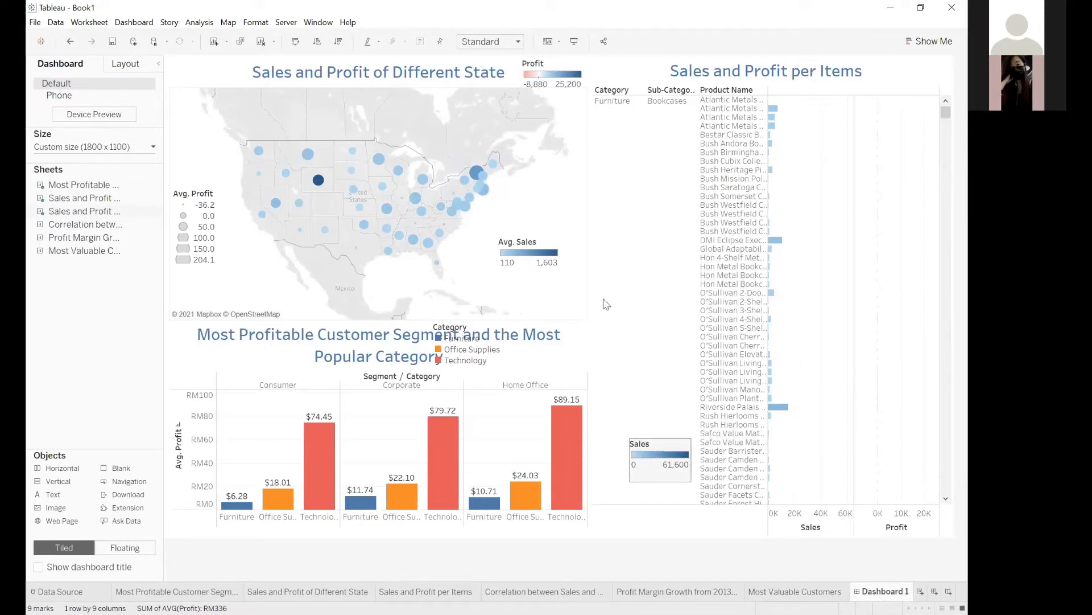
pyautogui.click(615, 366)
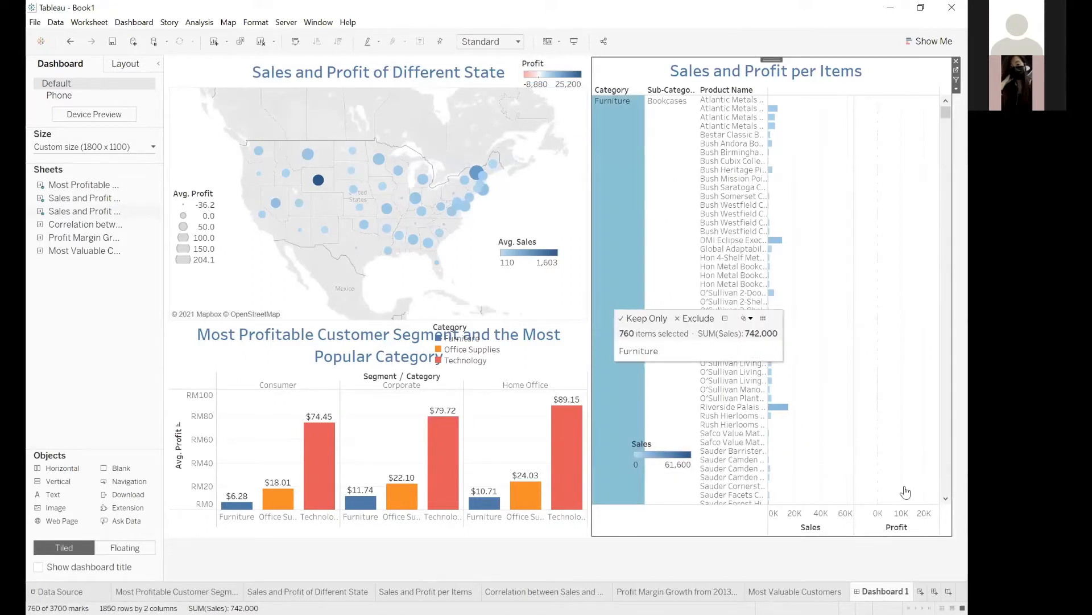
pyautogui.moveTo(952, 535); pyautogui.dragTo(951, 472)
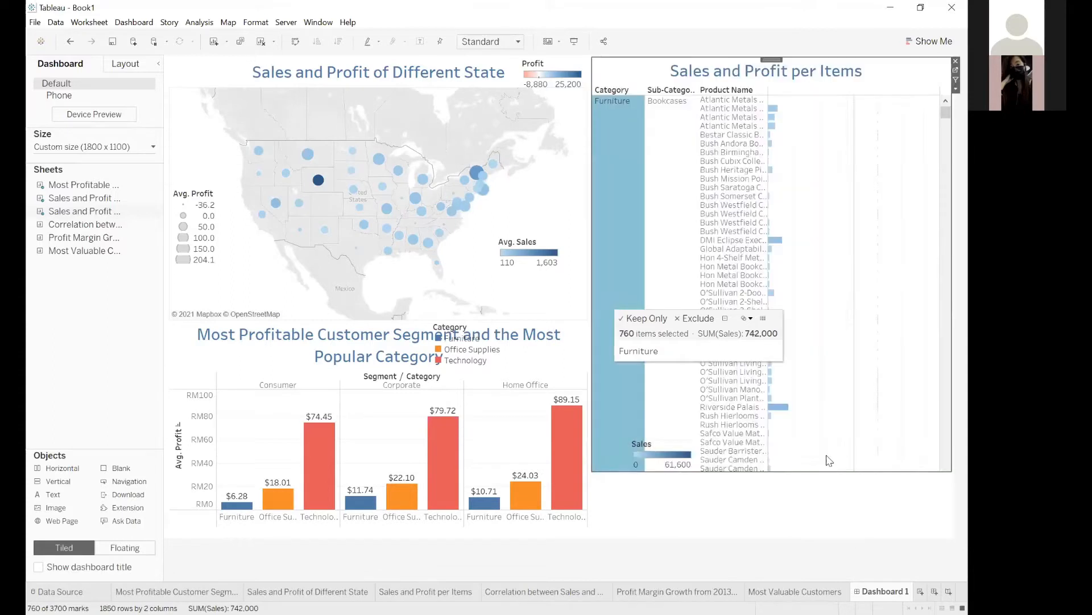
pyautogui.moveTo(646, 443); pyautogui.dragTo(614, 479)
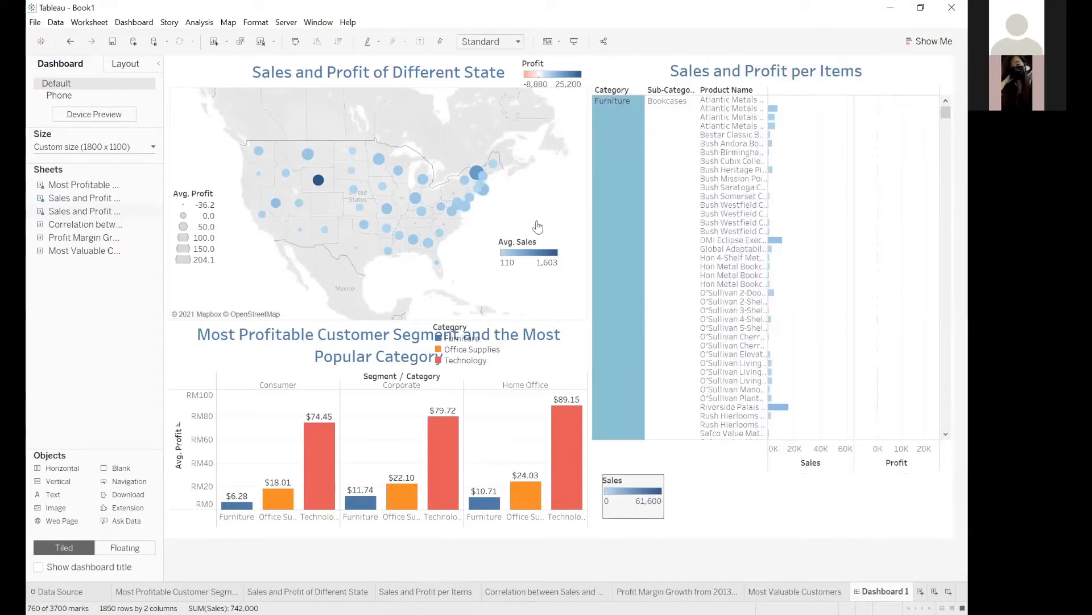
pyautogui.click(550, 59)
pyautogui.moveTo(551, 60); pyautogui.dragTo(702, 478)
pyautogui.click(744, 487)
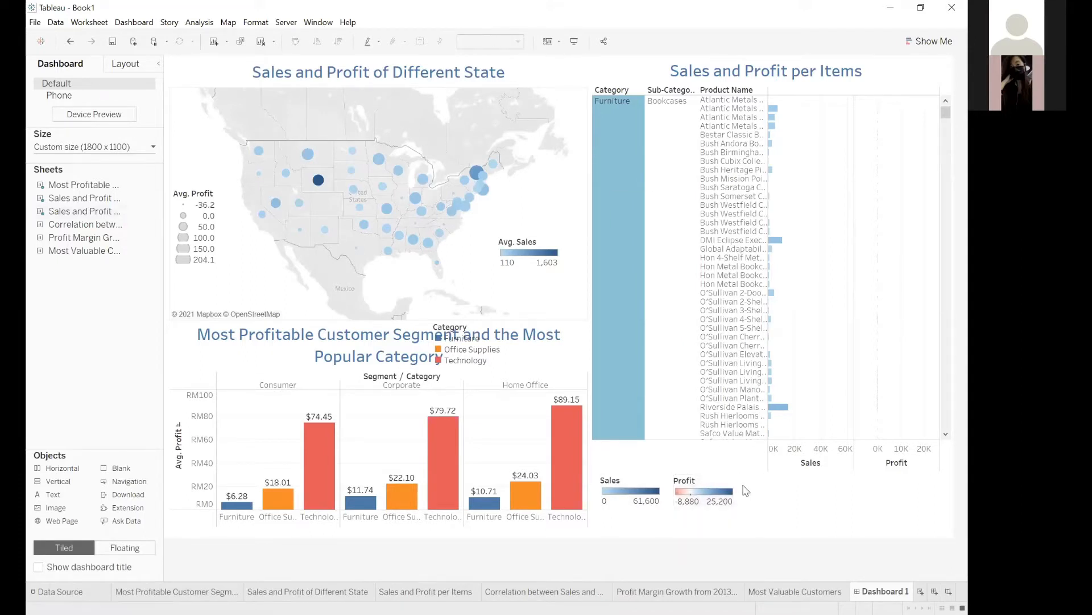
# Narrow the Most Profitable Customer Segment and the Most Popular Category sheet and place its Category legend in the freed space beside it.
pyautogui.click(459, 361)
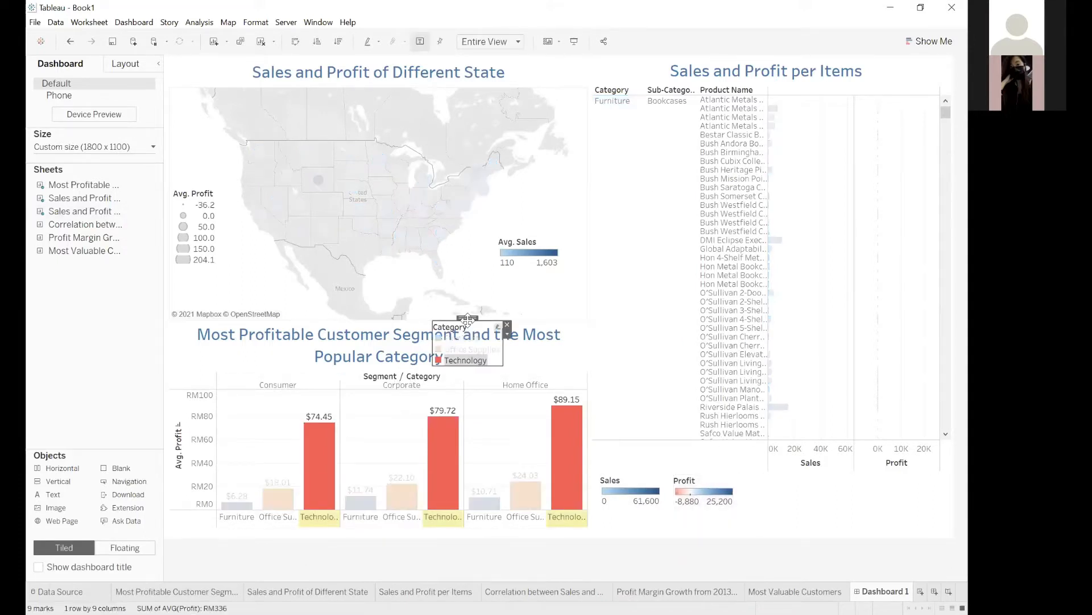
pyautogui.moveTo(412, 357); pyautogui.dragTo(276, 527)
pyautogui.click(506, 439)
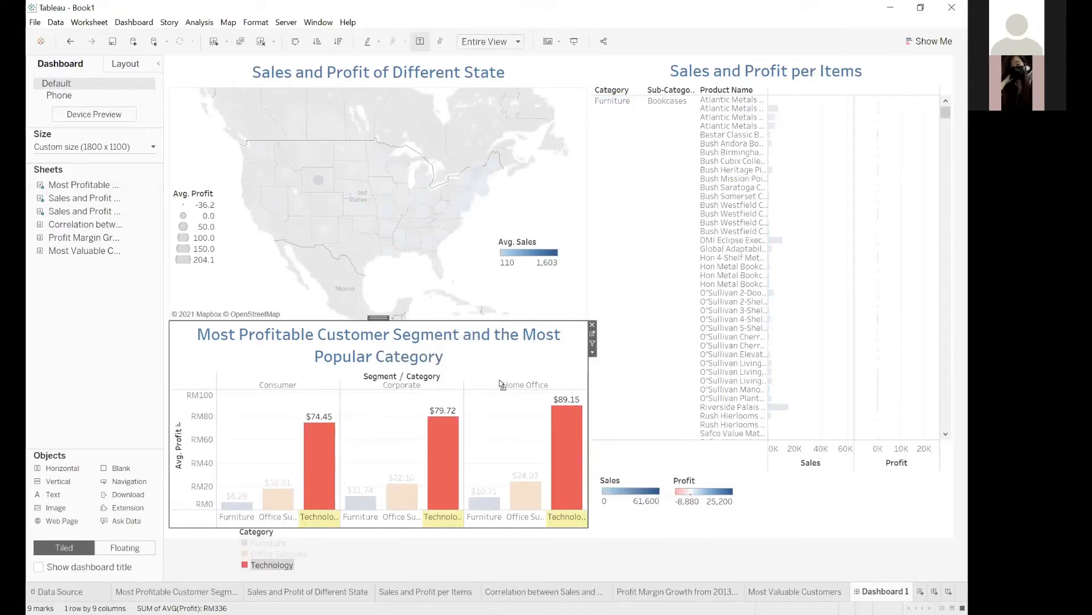
pyautogui.moveTo(588, 384); pyautogui.dragTo(514, 383)
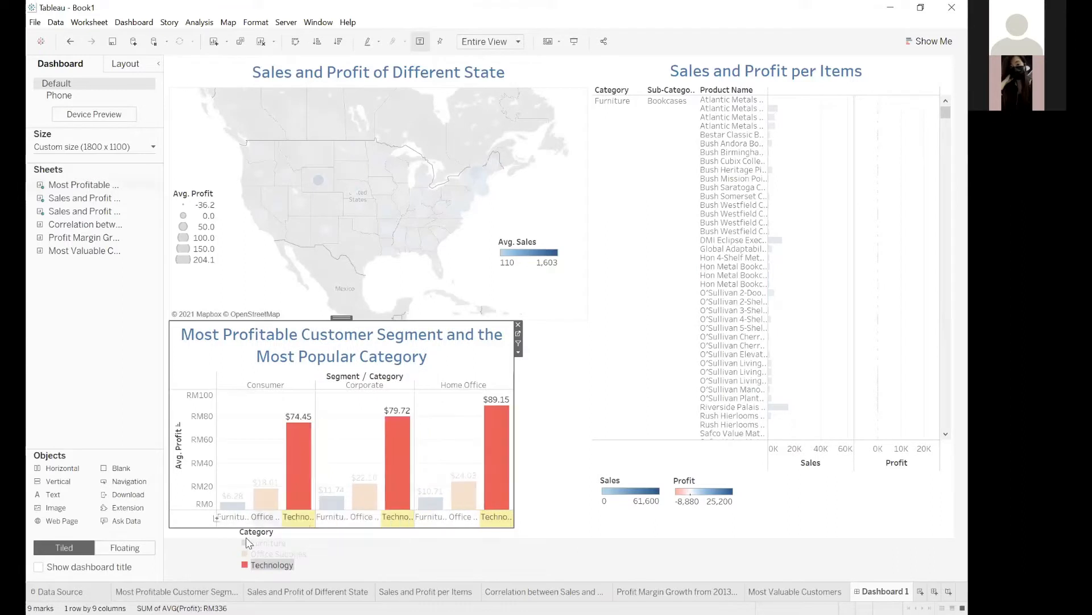
pyautogui.moveTo(272, 526); pyautogui.dragTo(395, 482)
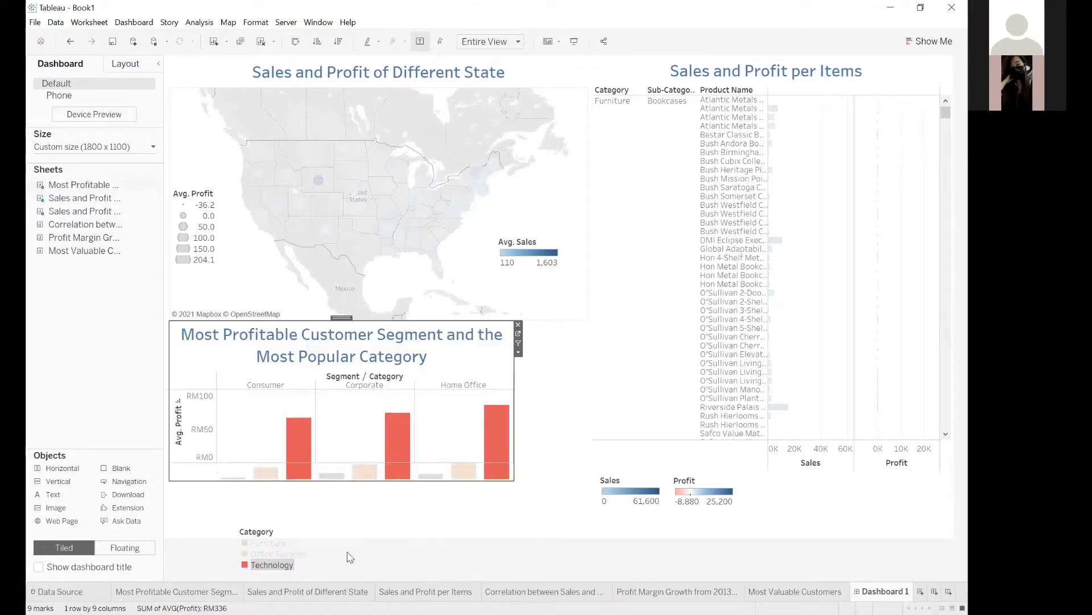
pyautogui.click(278, 526)
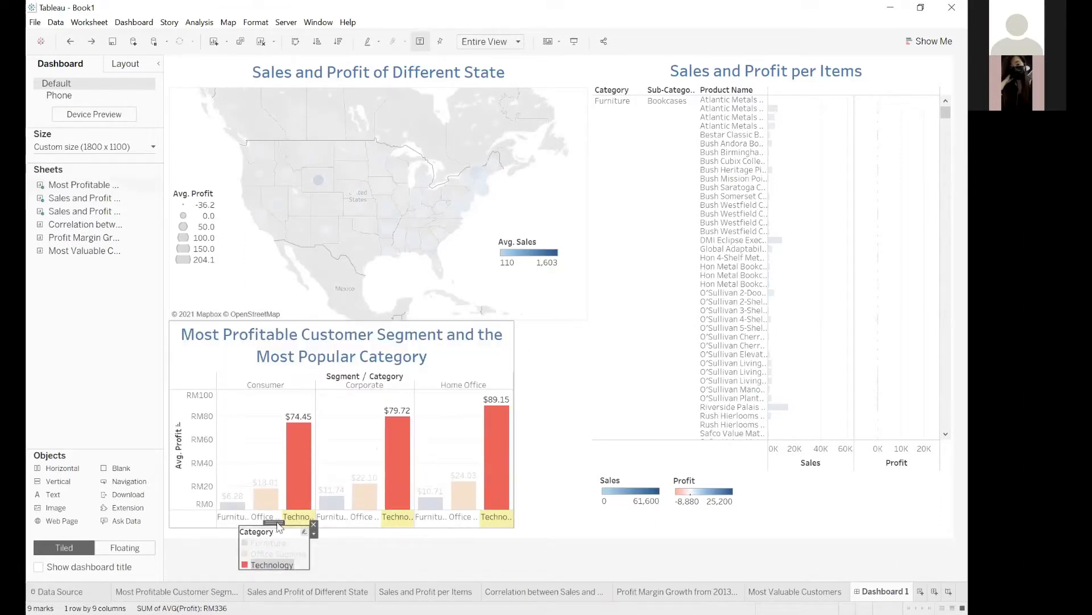
pyautogui.moveTo(279, 527); pyautogui.dragTo(559, 353)
pyautogui.click(694, 388)
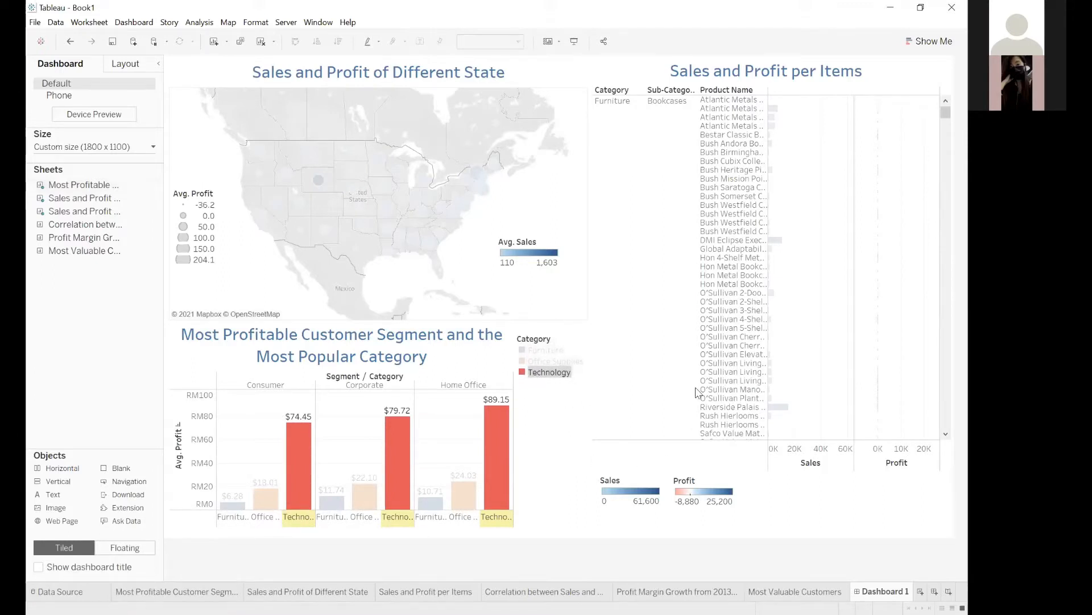
pyautogui.click(635, 465)
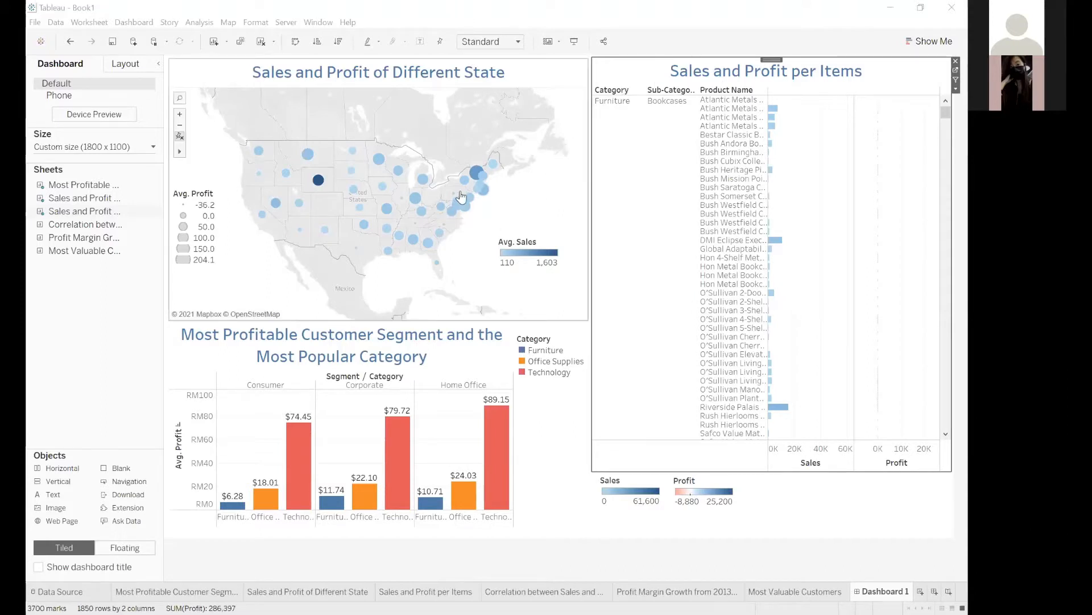
# Highlight Vermont on the state map to check its average profit and sales, and clear the selection.
pyautogui.moveTo(475, 181)
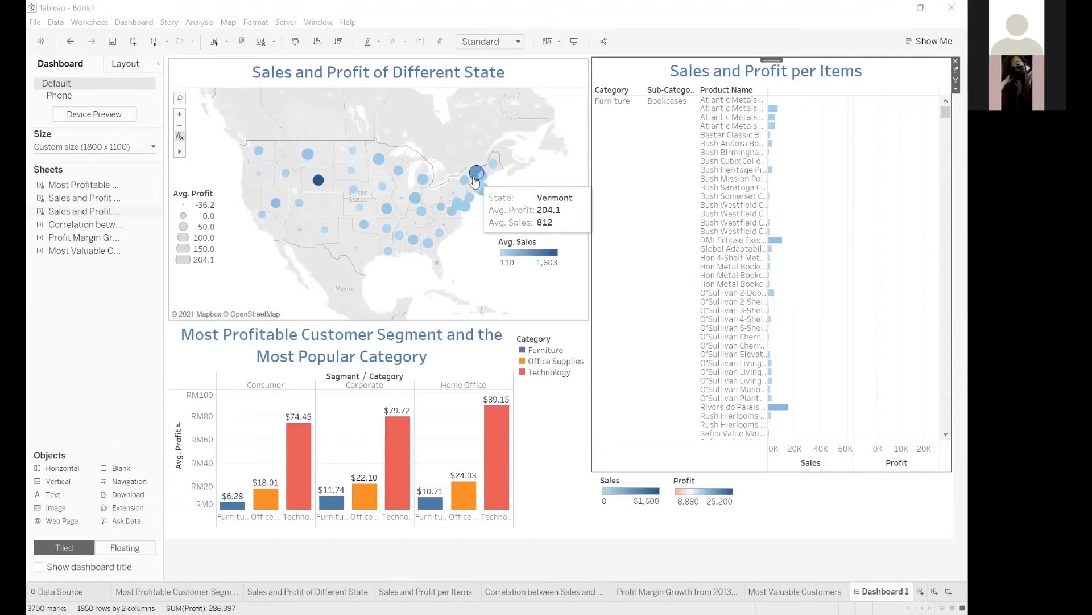
pyautogui.click(475, 180)
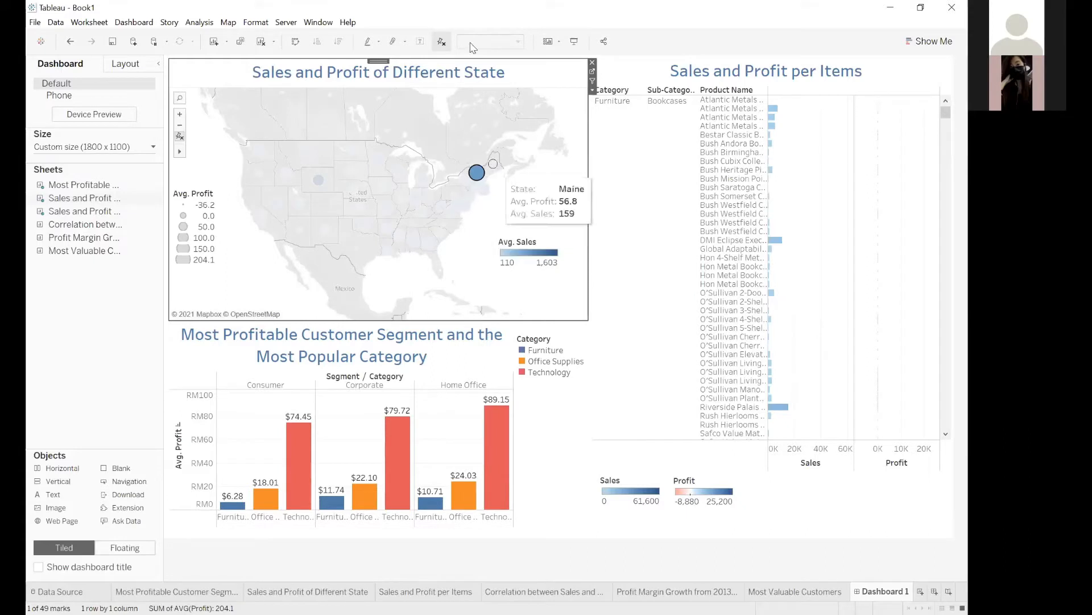
pyautogui.click(487, 187)
# Adjust the Sales and Profit of Different State map's zoom and position so the contiguous United States fills the frame.
pyautogui.scroll(5, 445, 180)
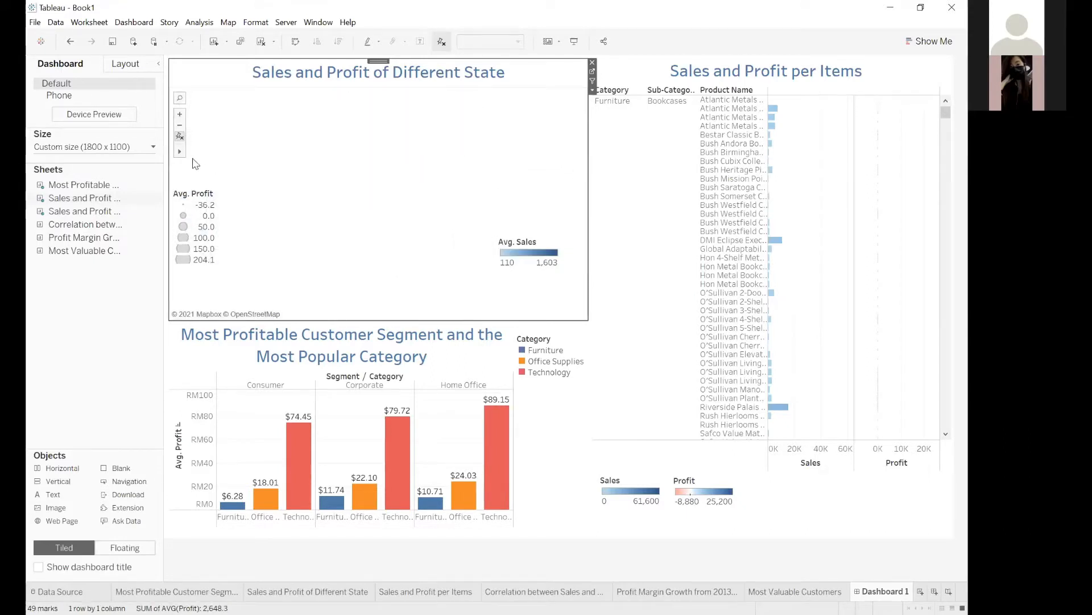
pyautogui.click(201, 151)
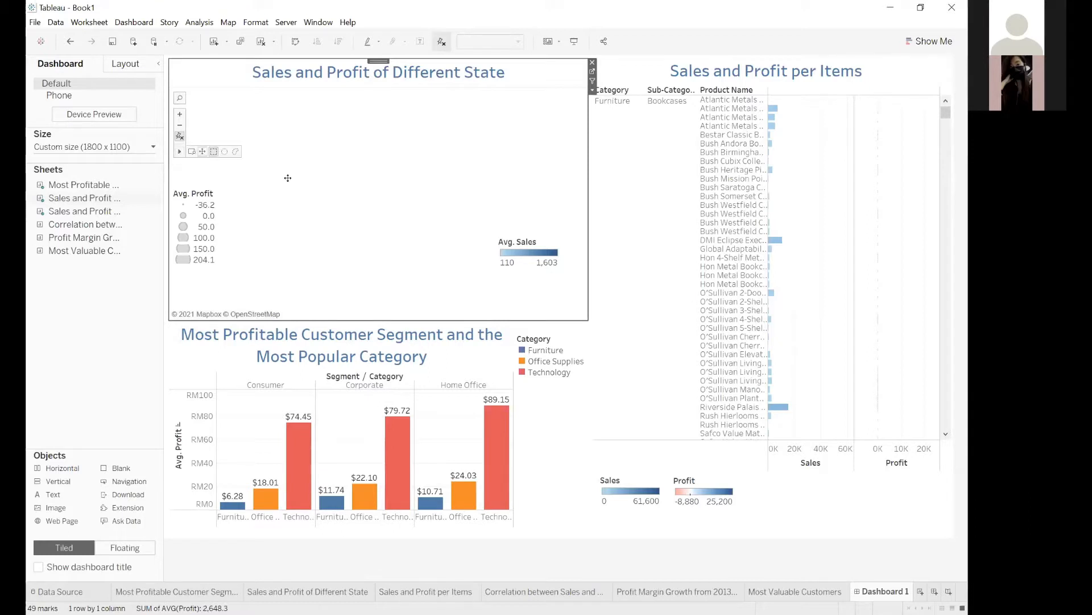
pyautogui.moveTo(356, 205); pyautogui.dragTo(417, 129)
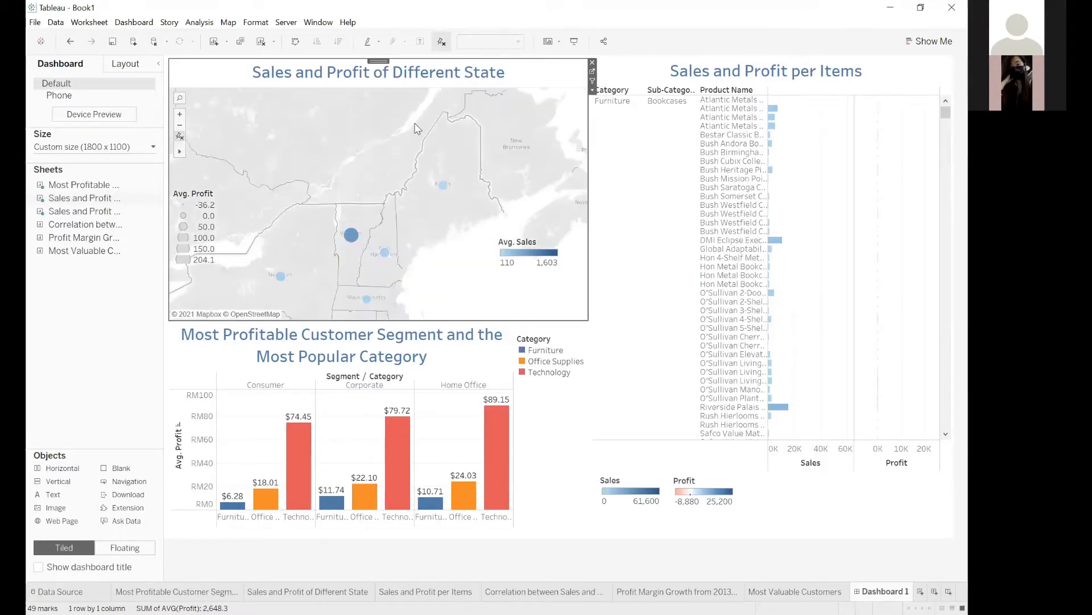
pyautogui.moveTo(306, 283); pyautogui.dragTo(404, 175)
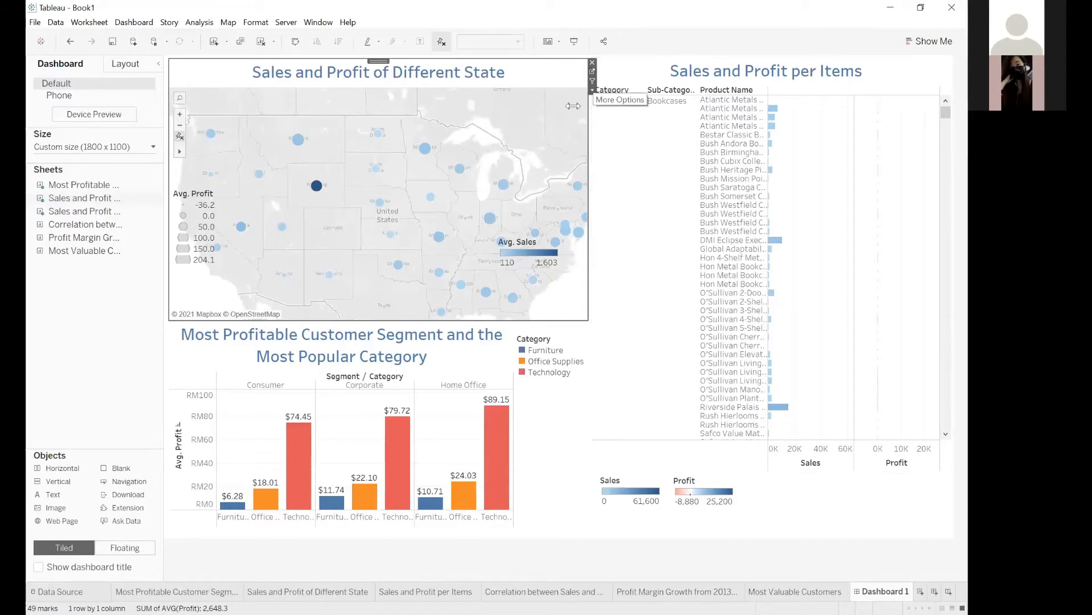
pyautogui.scroll(-3, 478, 188)
pyautogui.scroll(1, 507, 202)
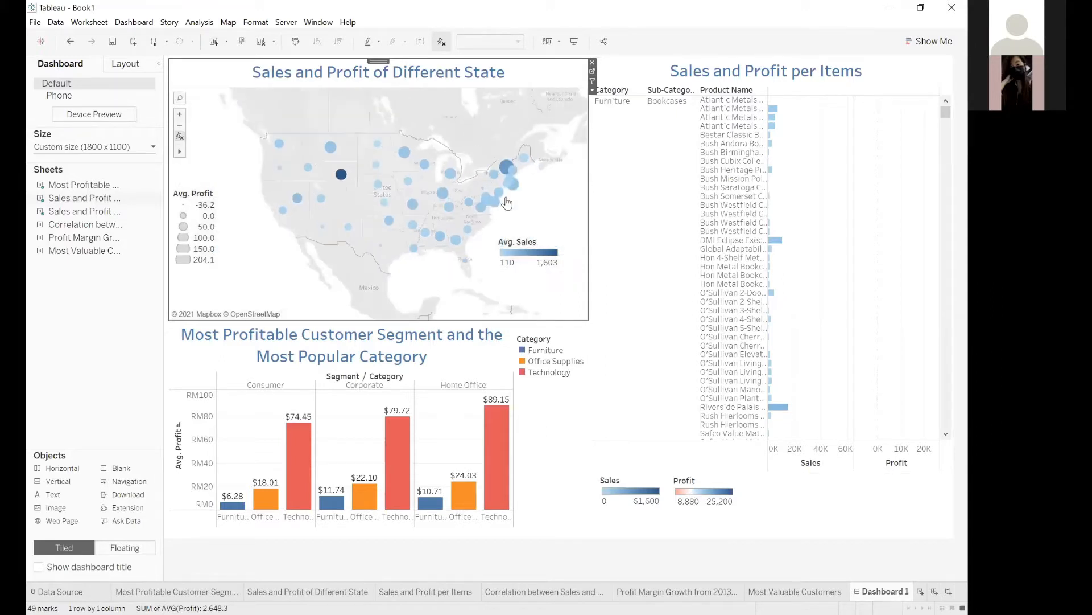
pyautogui.scroll(2, 509, 174)
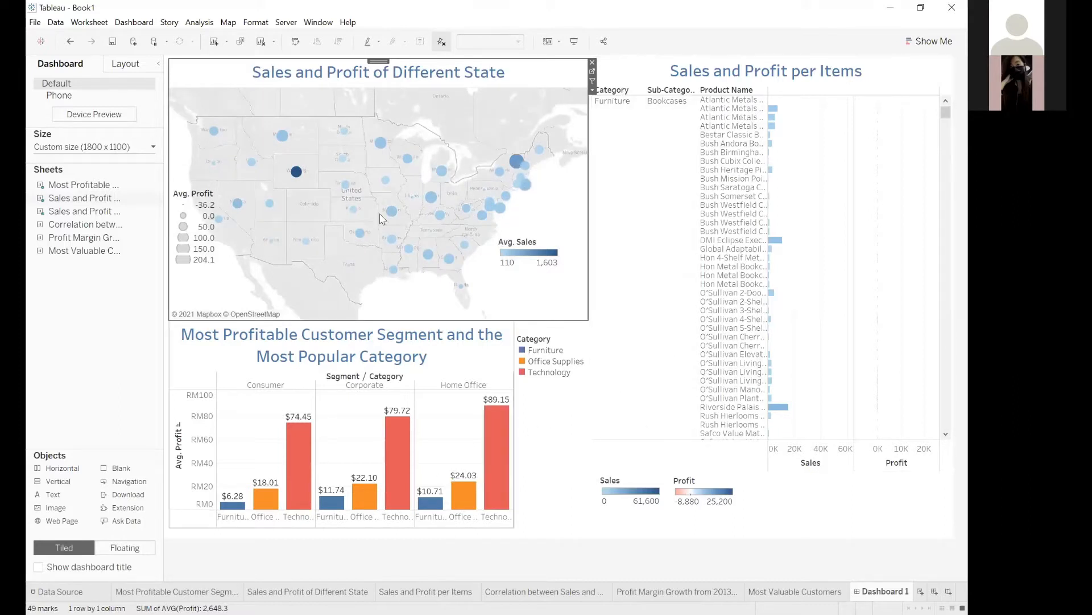
# Use the state map as a dashboard filter and filter the other sheets by Montana, Wyoming and Vermont in turn.
pyautogui.click(593, 83)
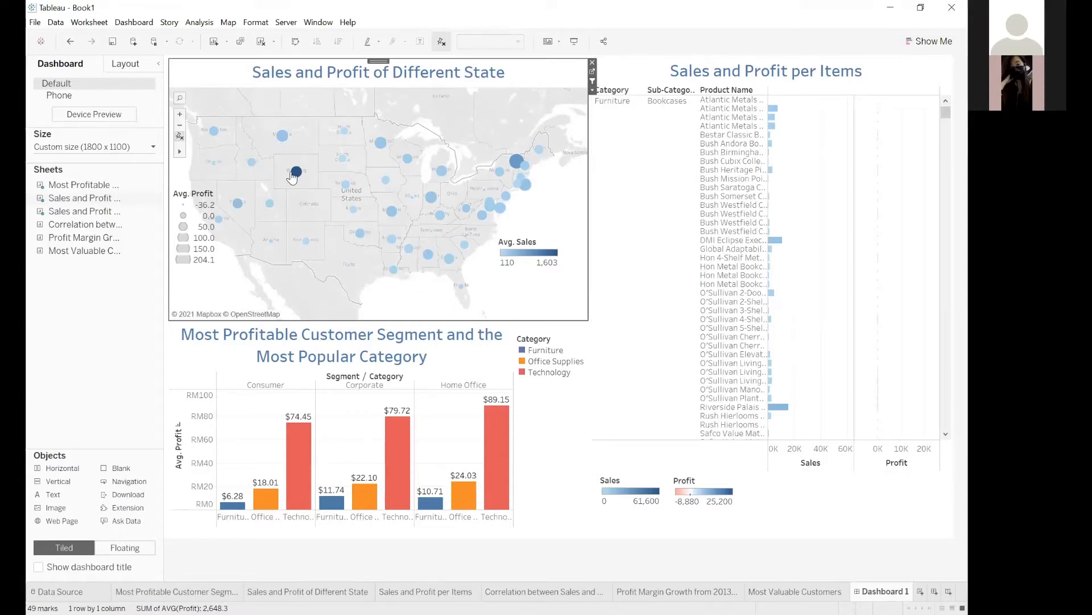
pyautogui.moveTo(296, 172)
pyautogui.moveTo(281, 143)
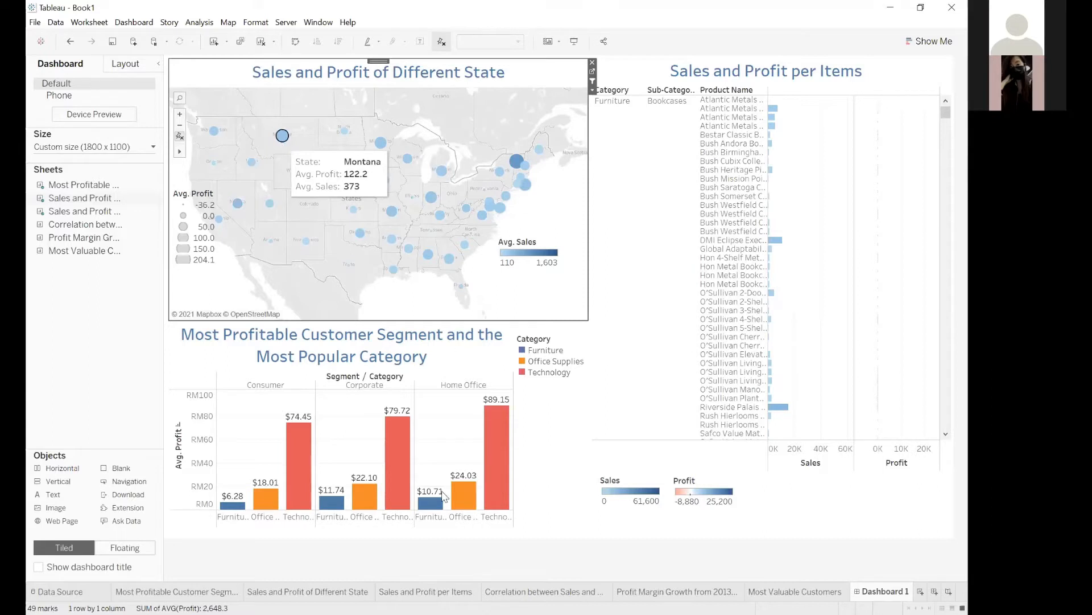
pyautogui.click(282, 135)
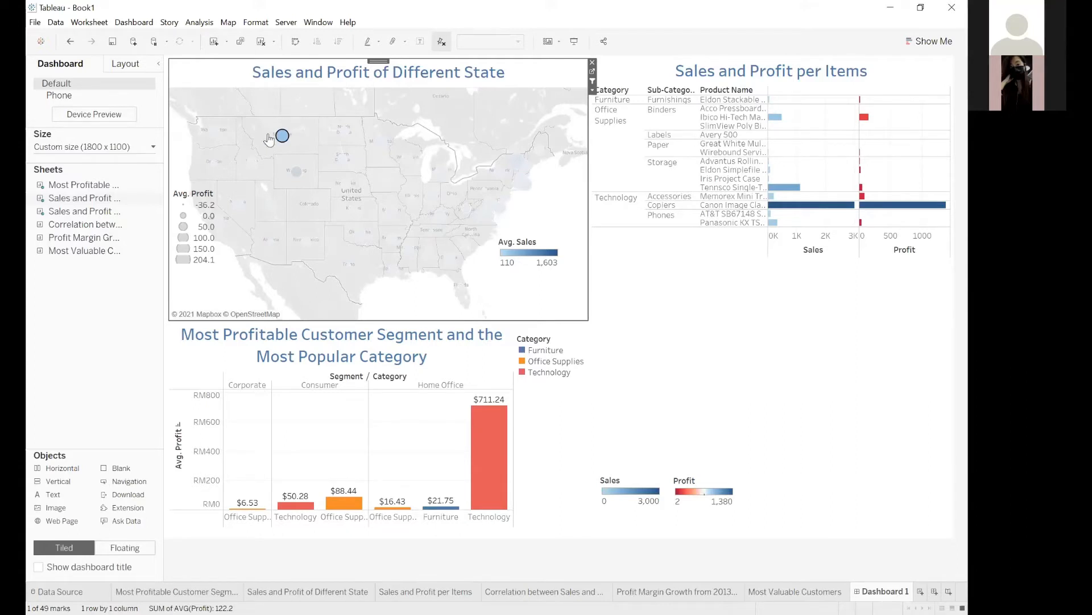
pyautogui.moveTo(283, 139)
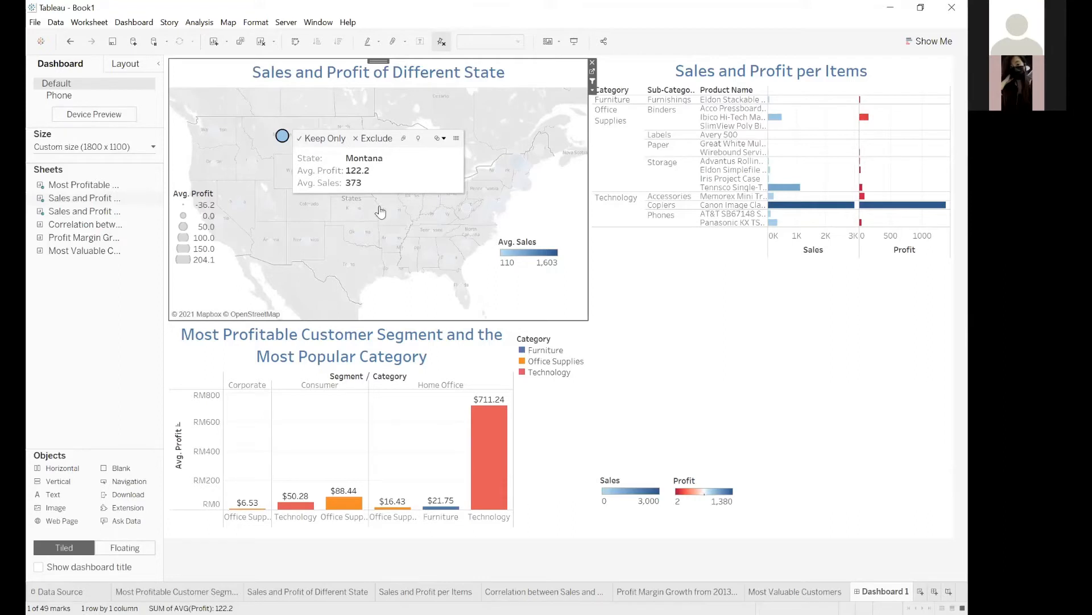
pyautogui.click(294, 173)
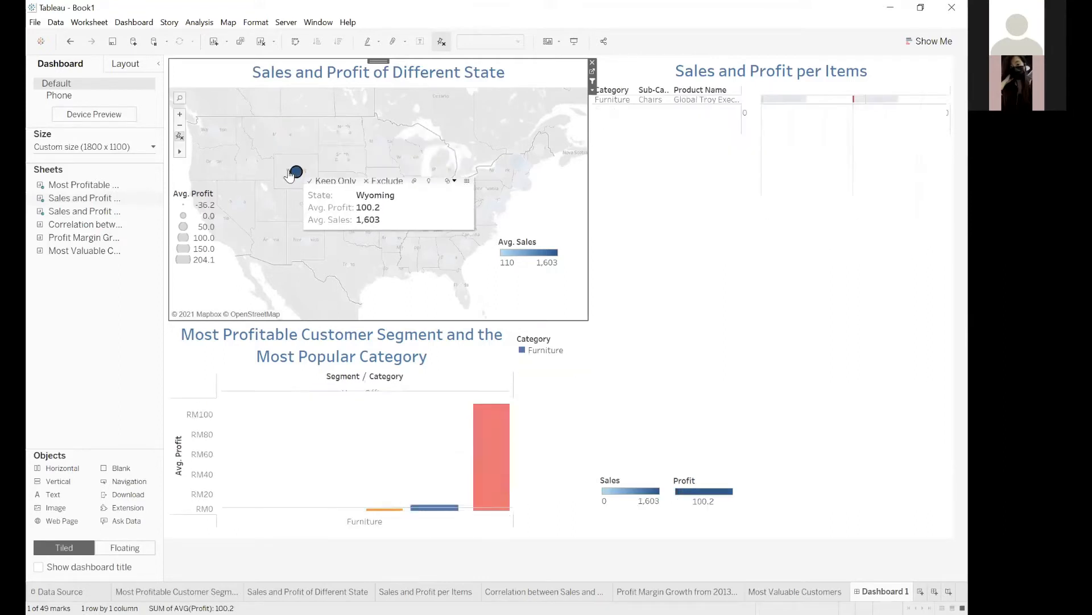
pyautogui.click(517, 161)
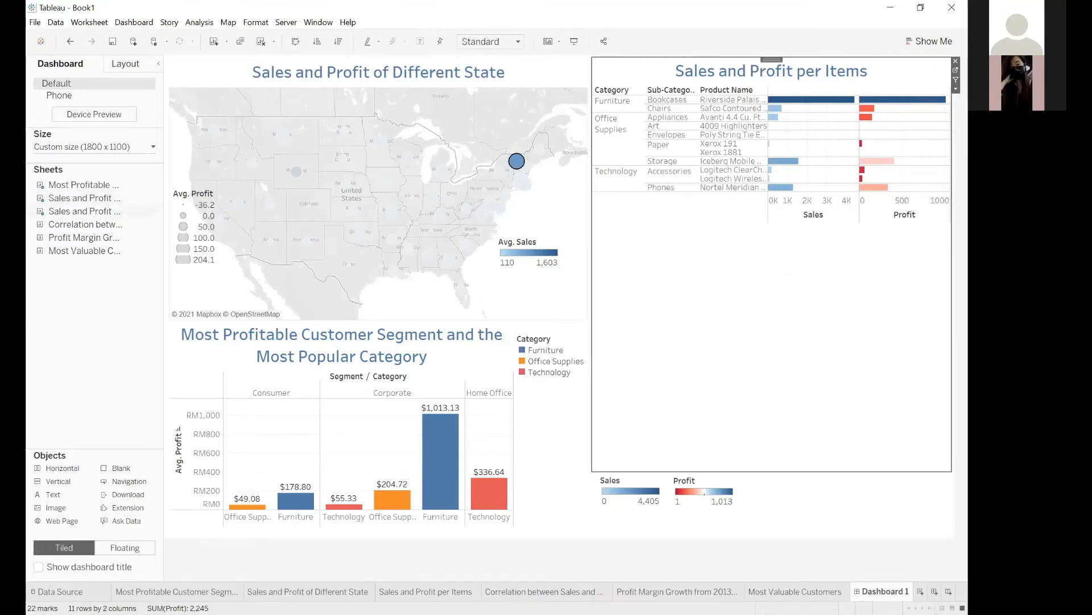
# Center the Profit color scale at 0 in the Sales and Profit per Items worksheet.
pyautogui.click(426, 591)
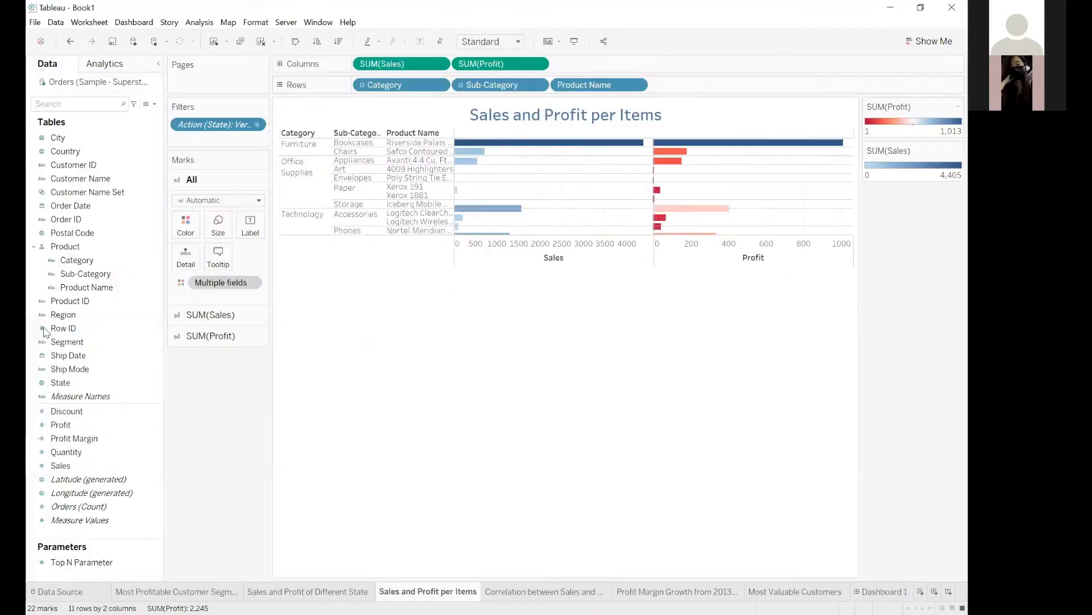
pyautogui.click(222, 343)
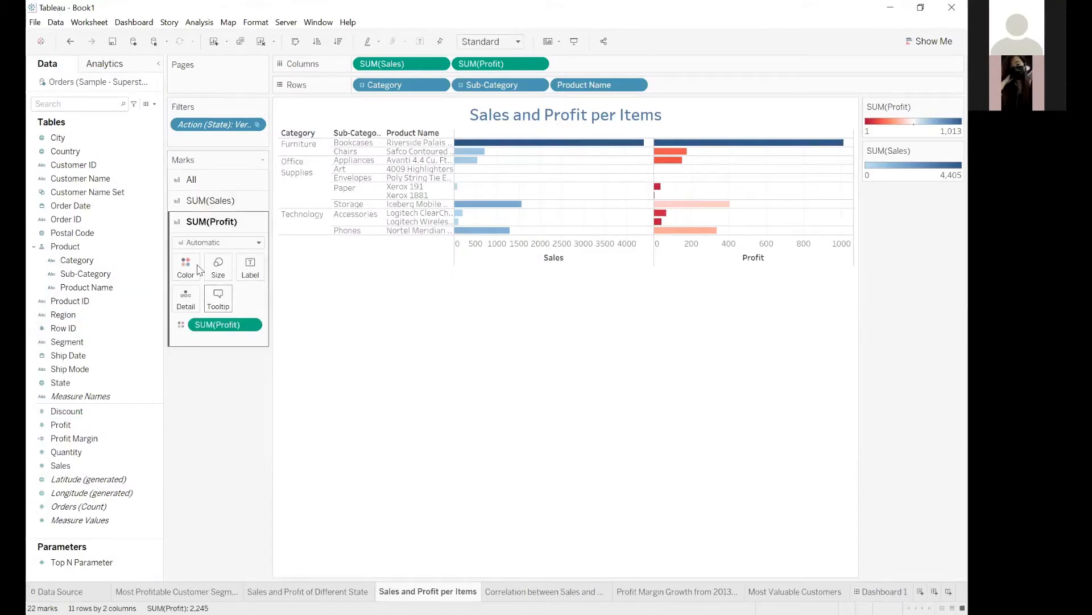
pyautogui.click(186, 267)
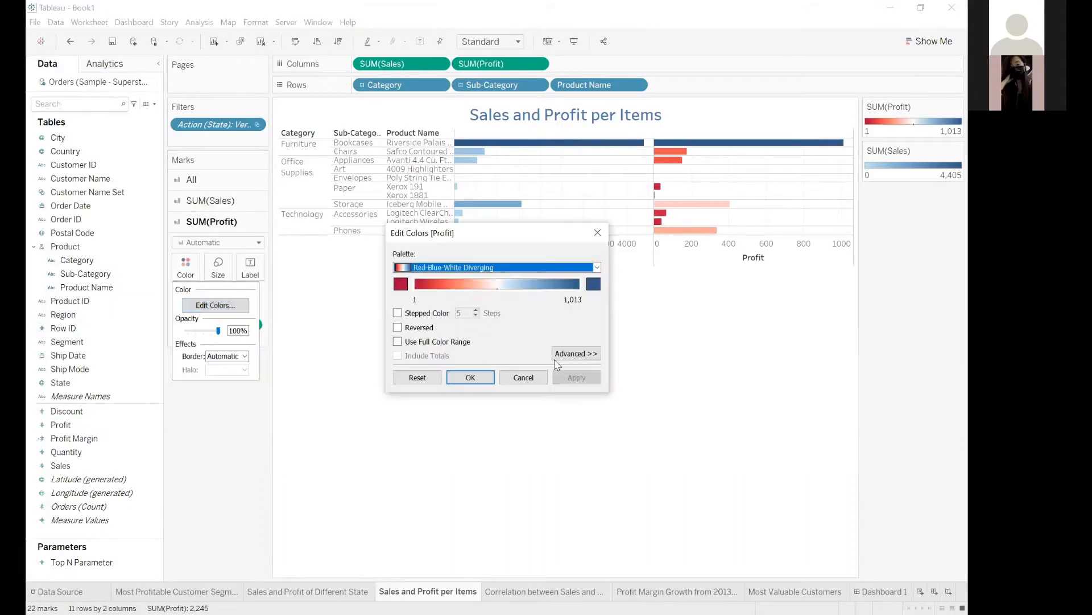
pyautogui.click(576, 353)
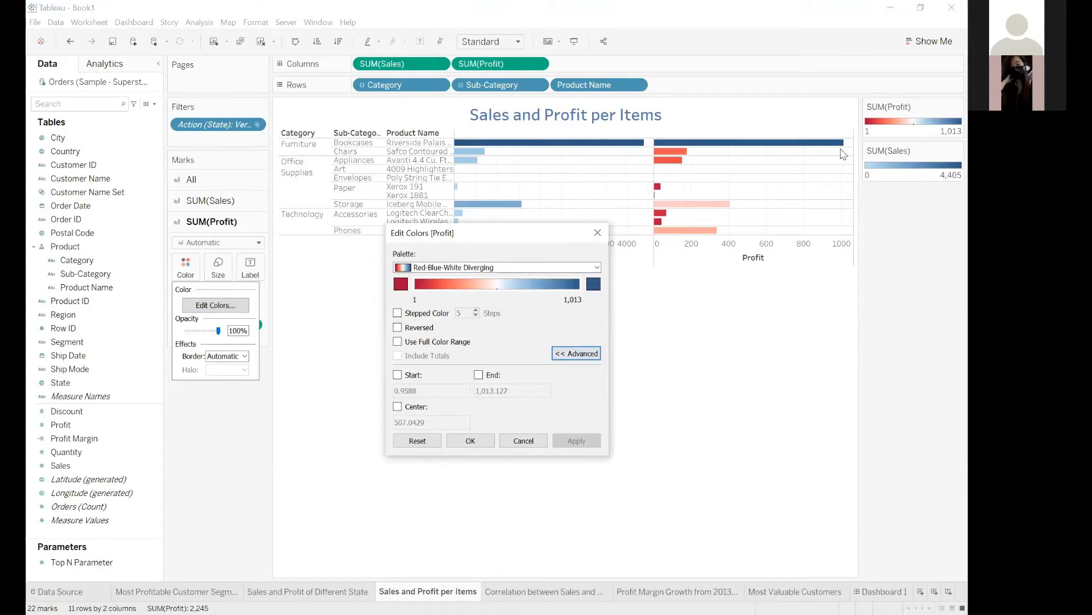
pyautogui.click(397, 406)
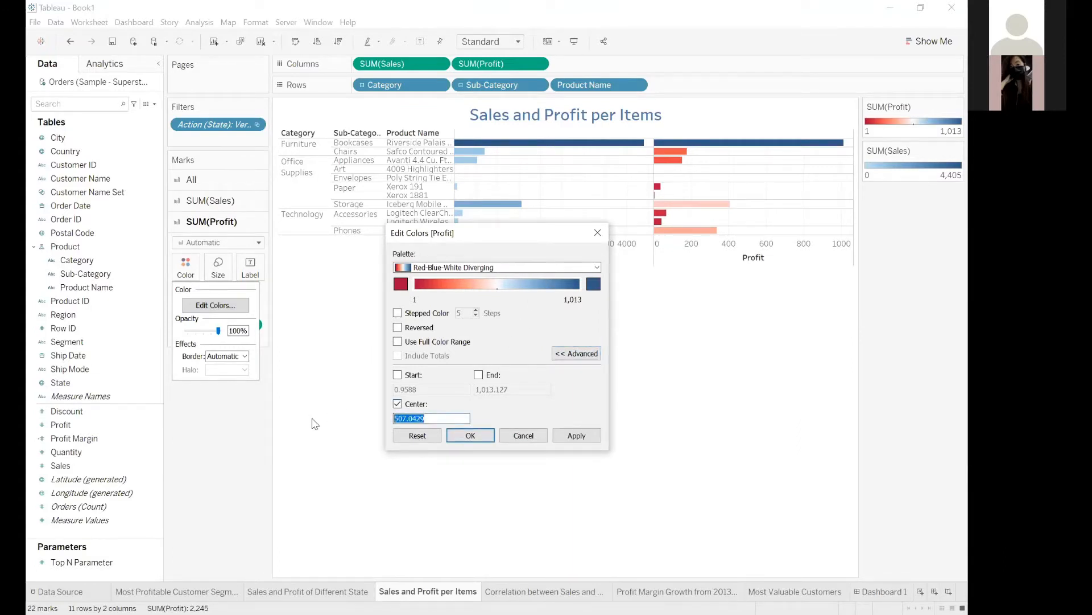
pyautogui.write('0')
pyautogui.click(476, 435)
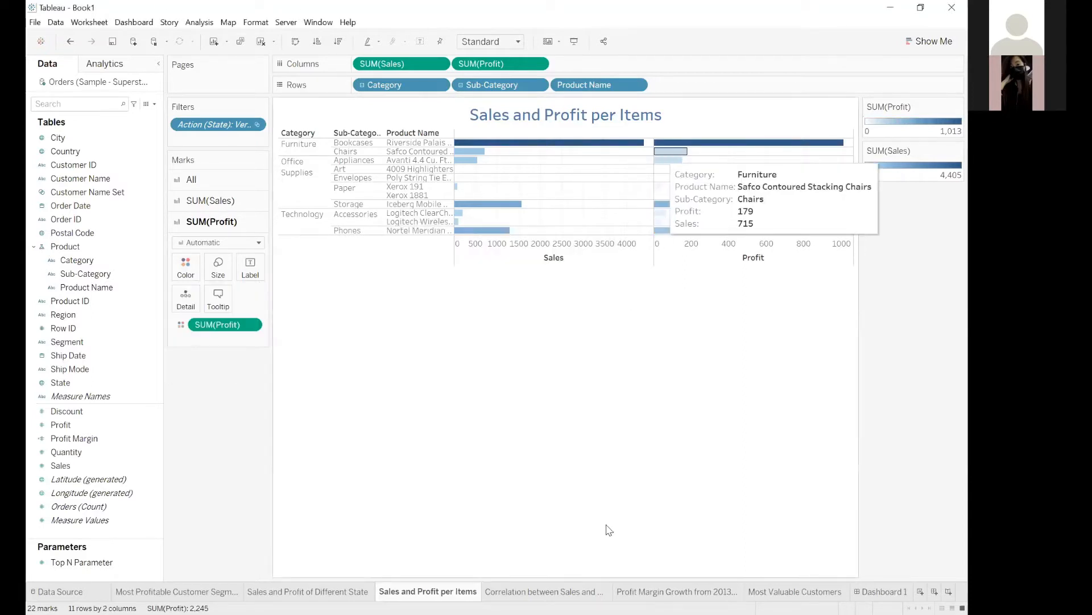
# Return to the dashboard and examine the Riverside Palais bookcase row in the item chart filtered to Vermont.
pyautogui.click(882, 591)
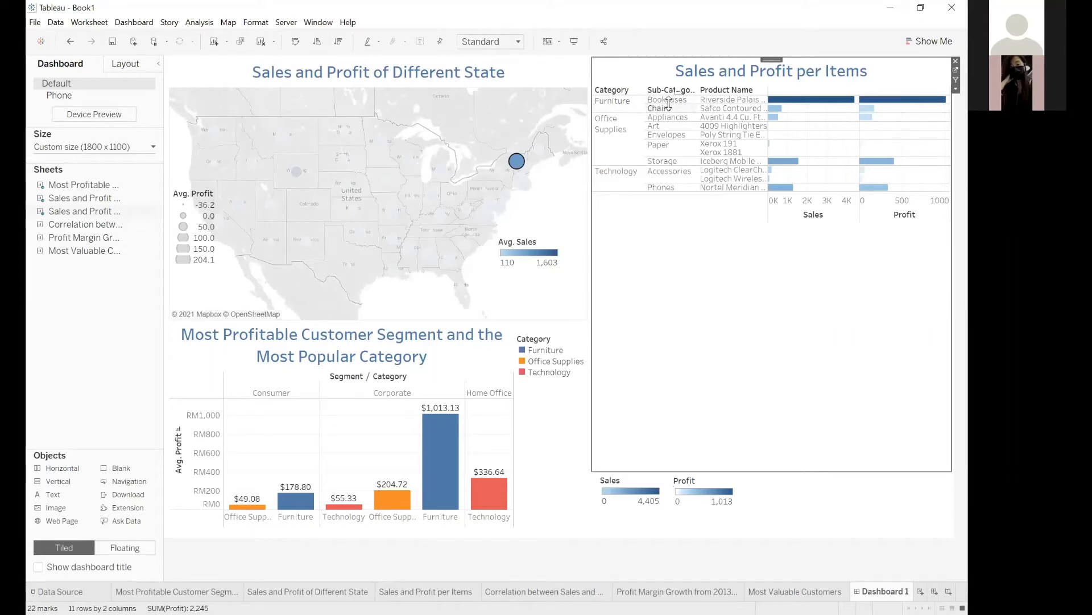
pyautogui.click(718, 102)
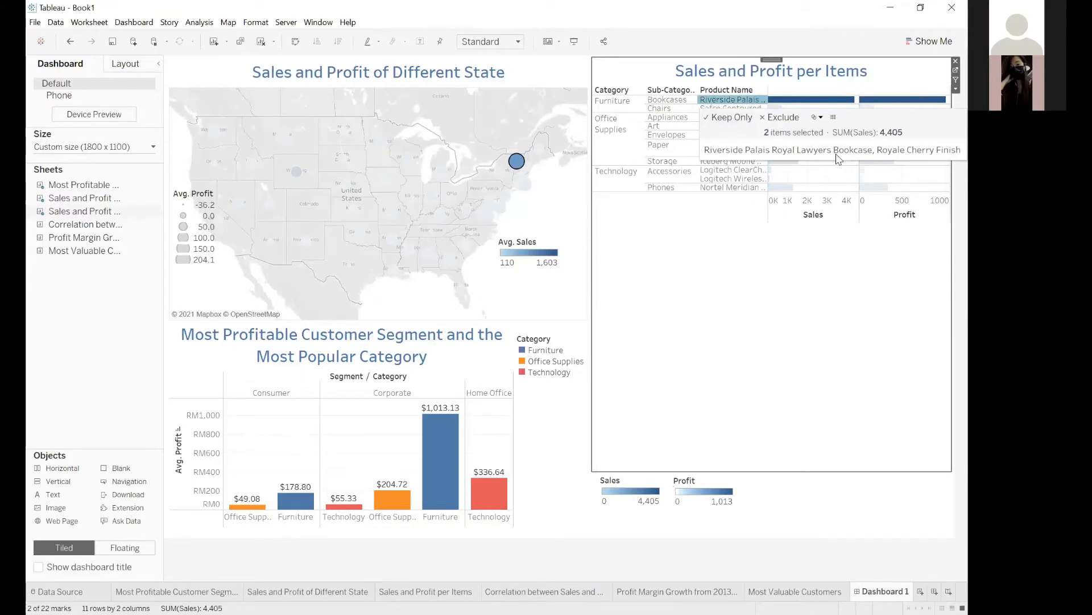
pyautogui.click(684, 257)
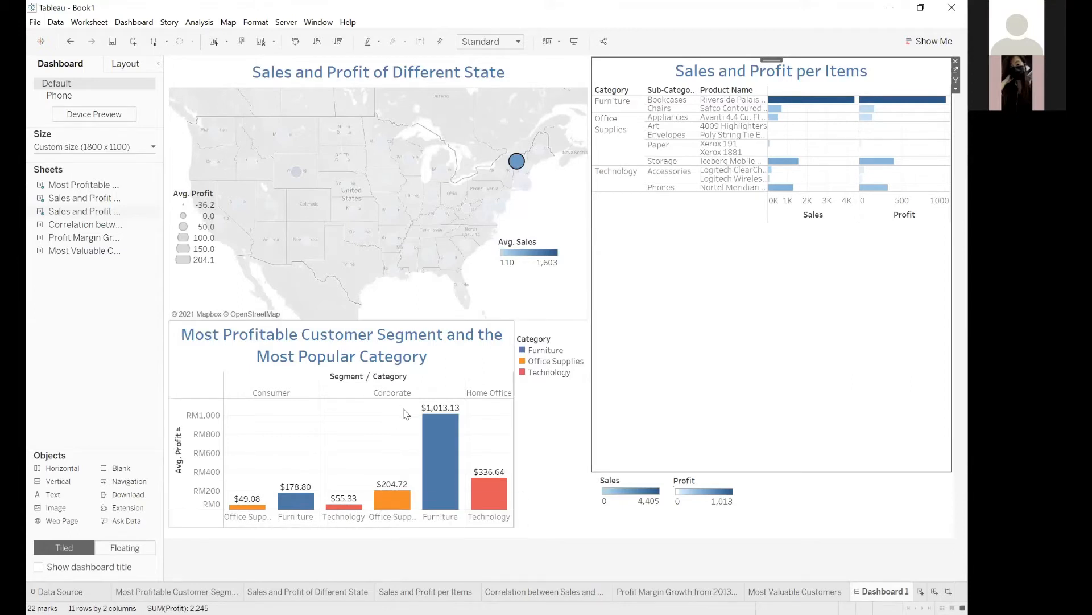
# Select the Corporate segment in the customer segment chart, open that chart's worksheet and inspect its mark label options.
pyautogui.moveTo(442, 487)
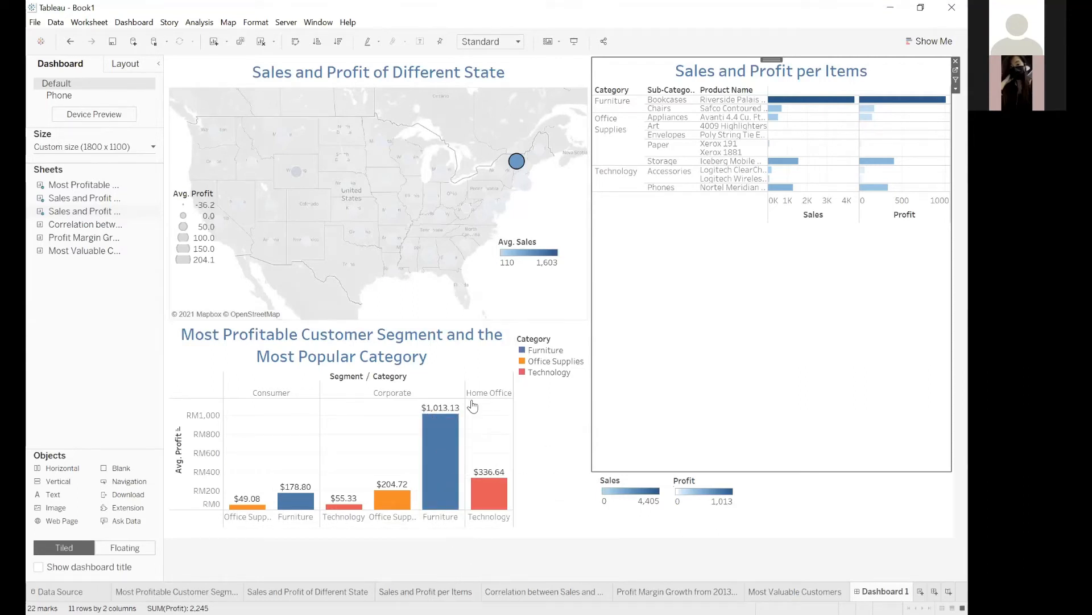
pyautogui.click(443, 394)
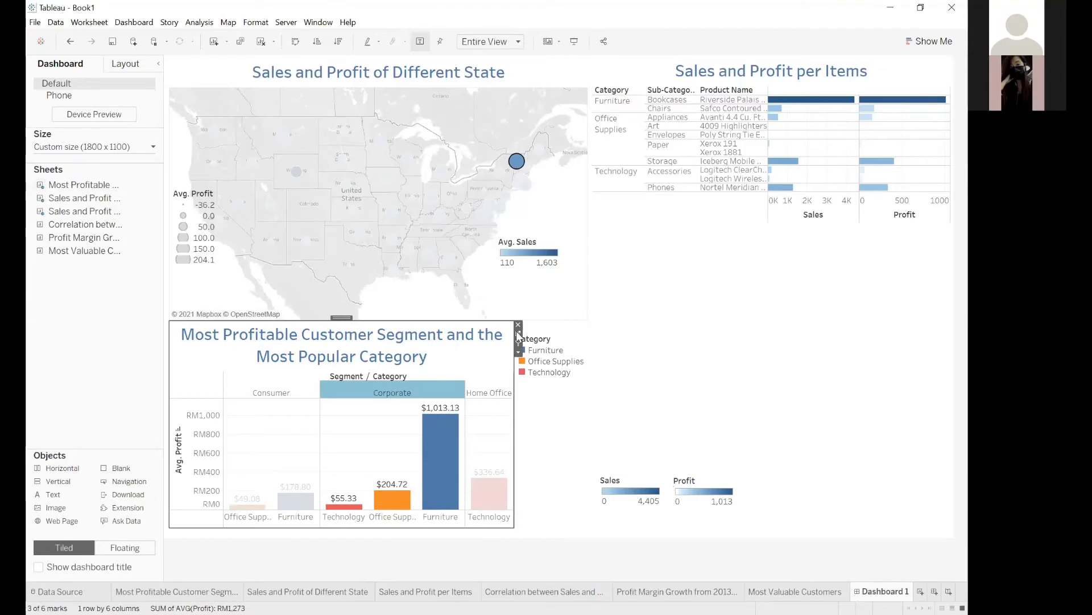
pyautogui.click(519, 334)
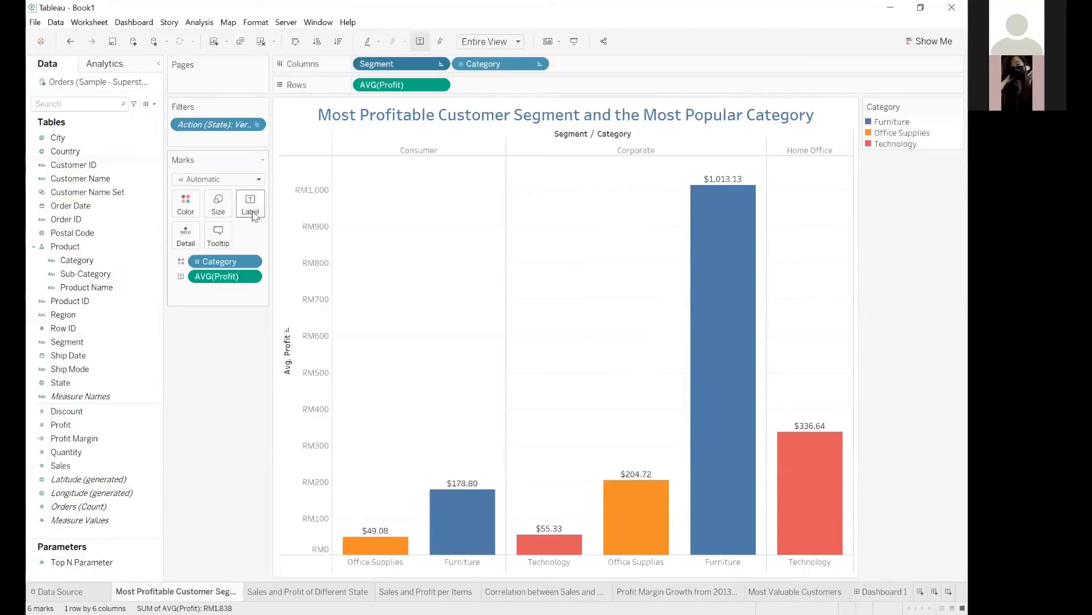
pyautogui.click(251, 212)
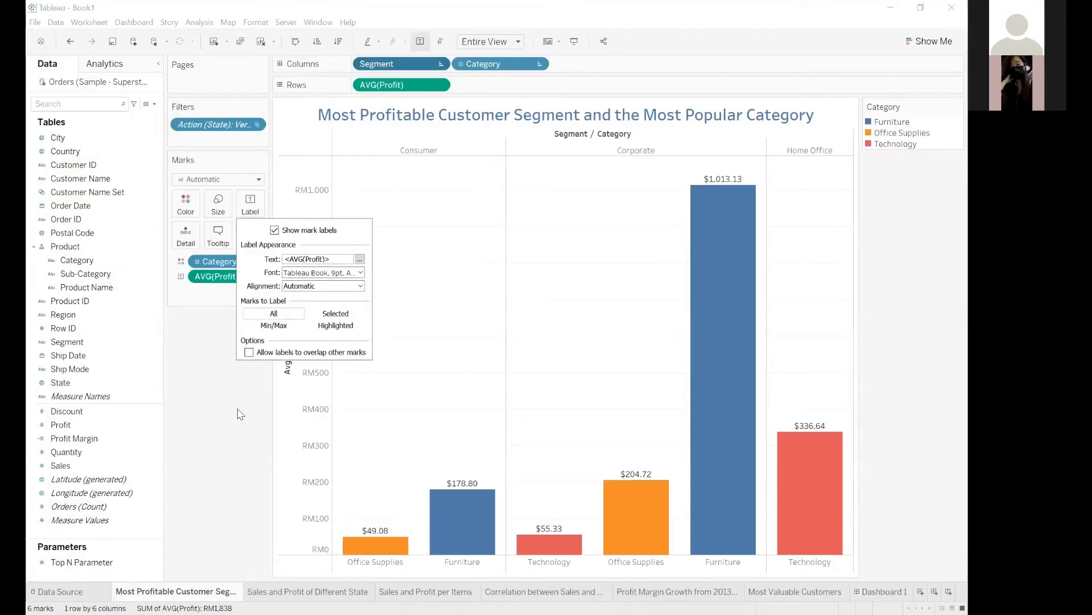
pyautogui.click(252, 215)
pyautogui.click(255, 215)
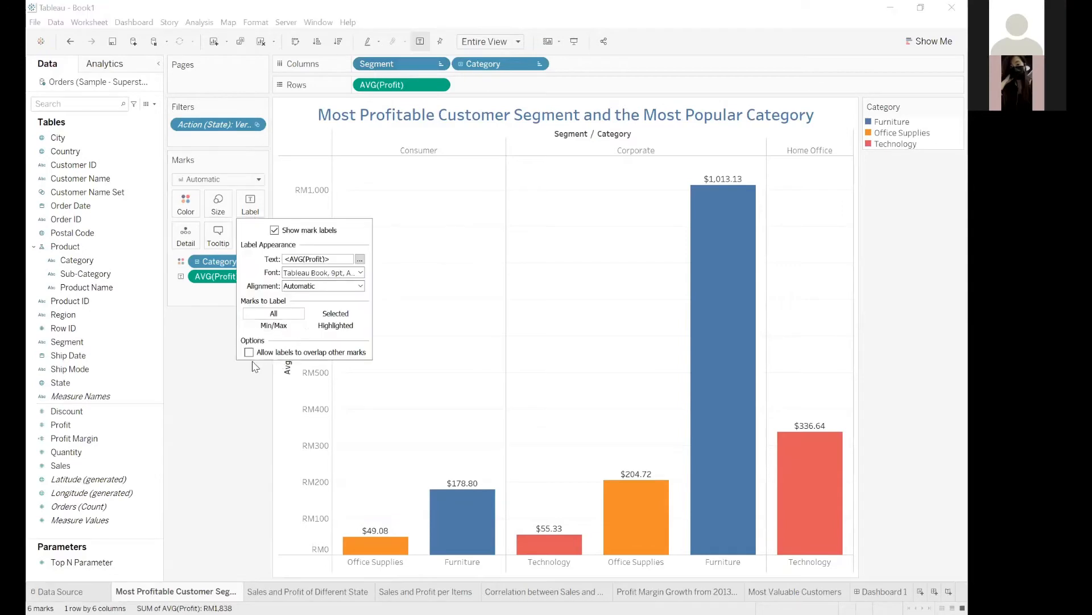
pyautogui.rightClick(459, 265)
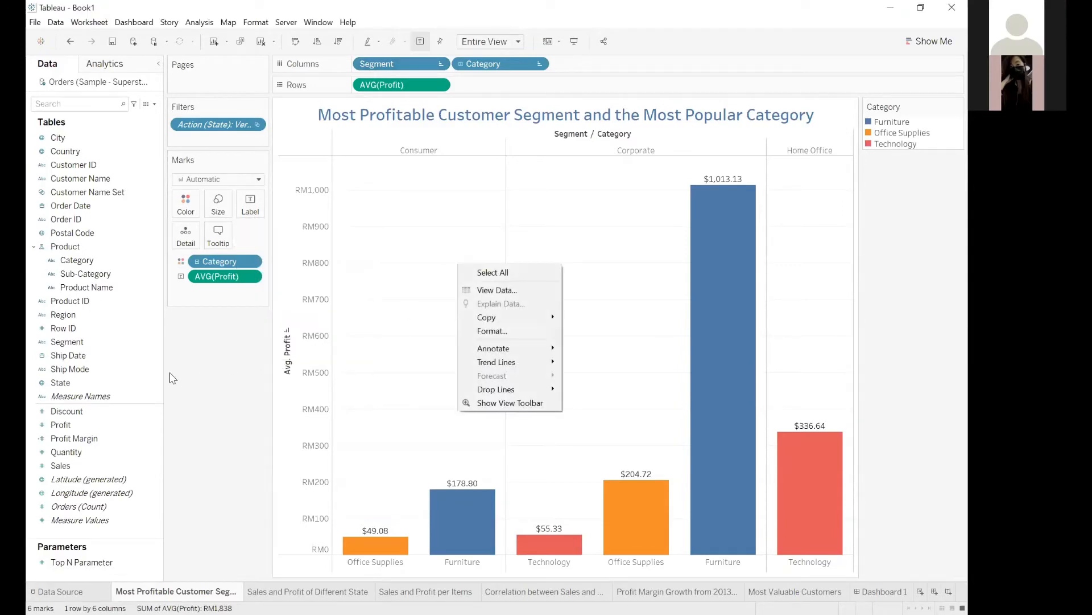
# Format the AVG(Profit) pane numbers as Malay (Malaysia) currency with the RM prefix and two decimal places.
pyautogui.click(299, 298)
pyautogui.rightClick(300, 298)
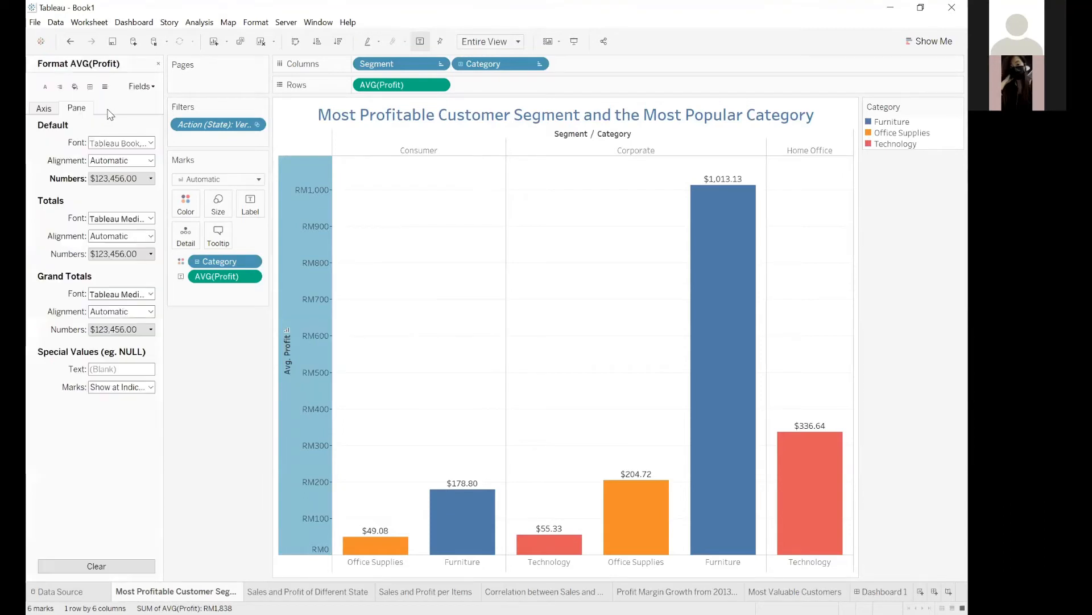
pyautogui.click(121, 178)
pyautogui.click(130, 222)
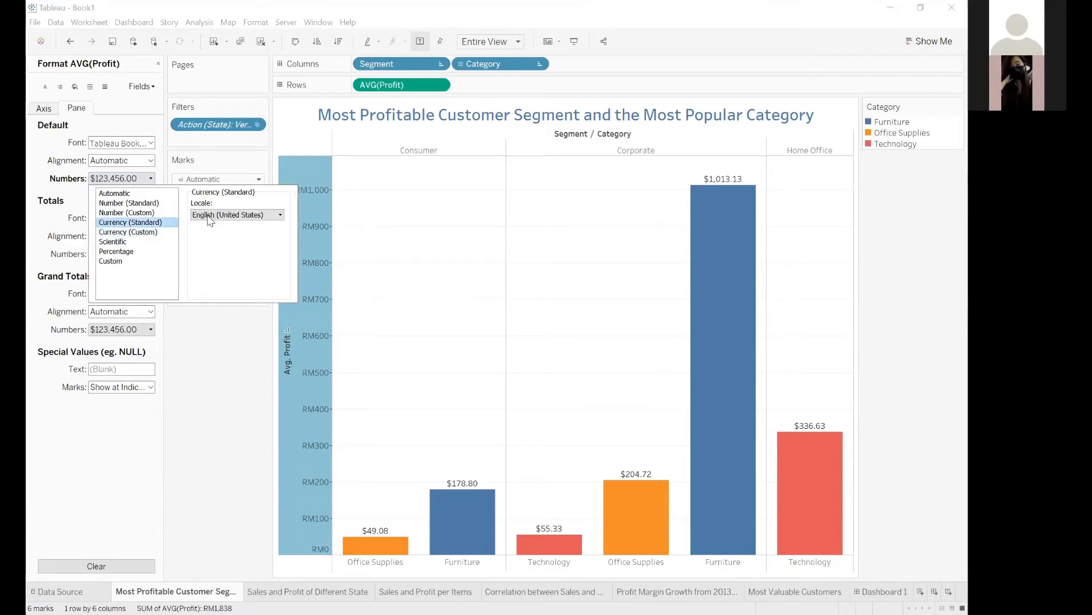
pyautogui.click(209, 215)
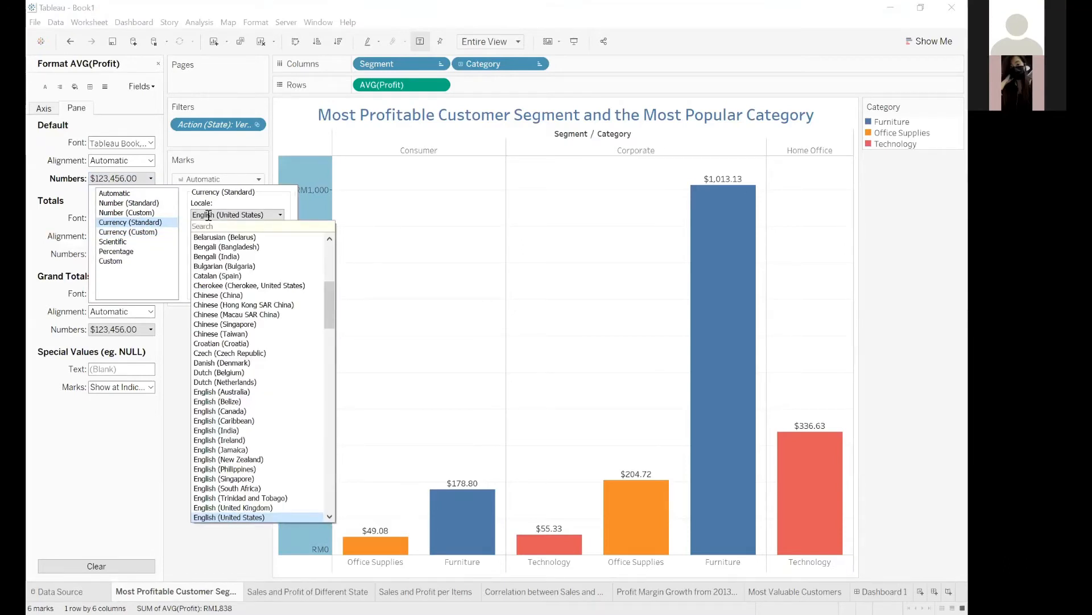
pyautogui.write('maly')
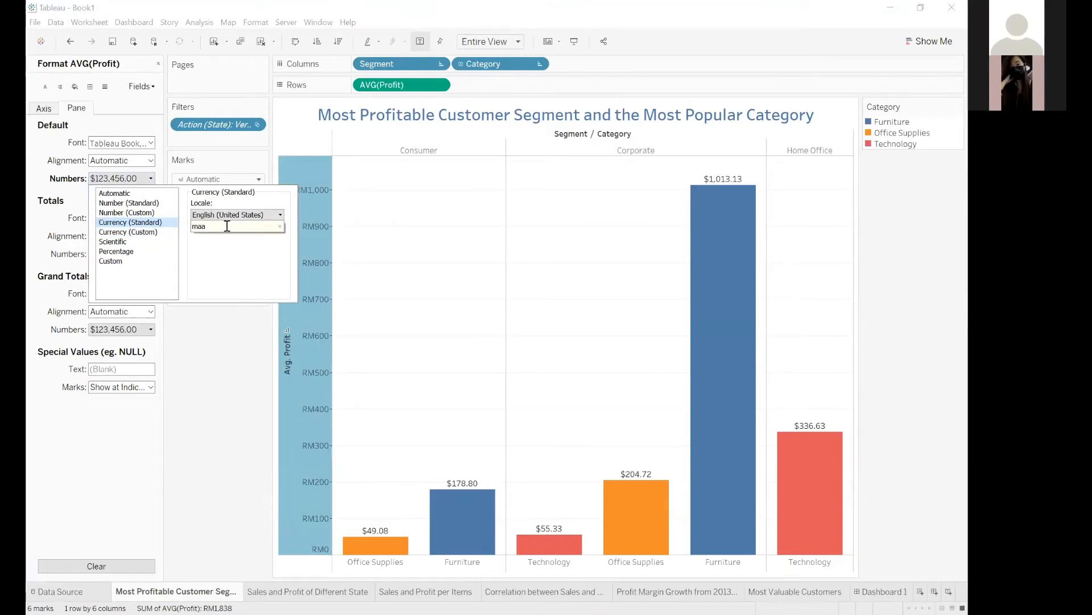
pyautogui.press('BackSpace')
pyautogui.write('lay')
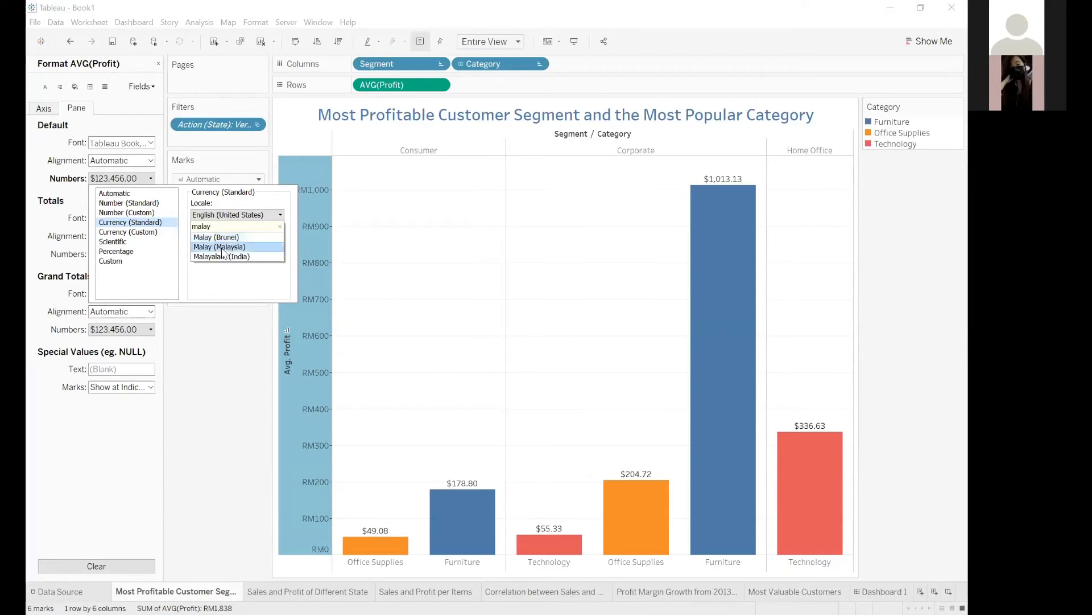
pyautogui.click(227, 249)
pyautogui.click(149, 232)
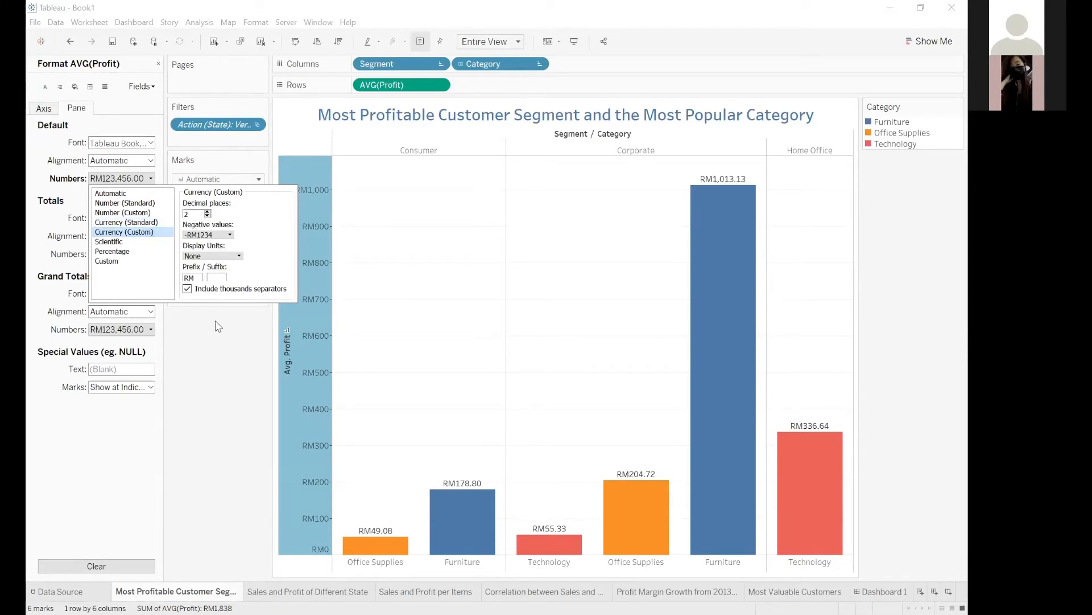
pyautogui.click(203, 393)
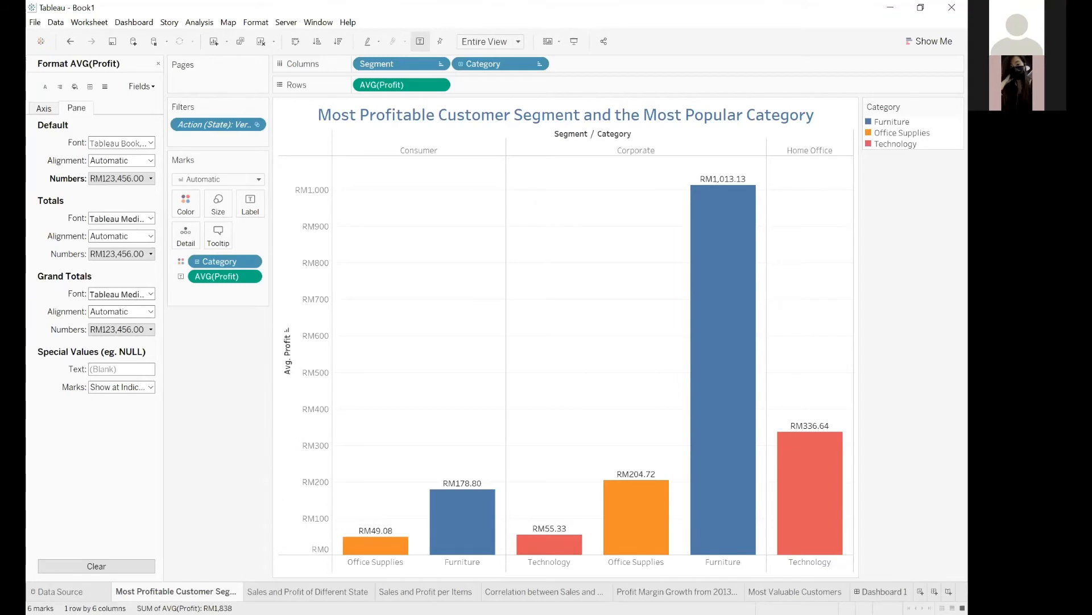
# Return to the dashboard, filter it by Minnesota on the state map and highlight the Ibico EPK-21 binder row in the item chart.
pyautogui.click(881, 591)
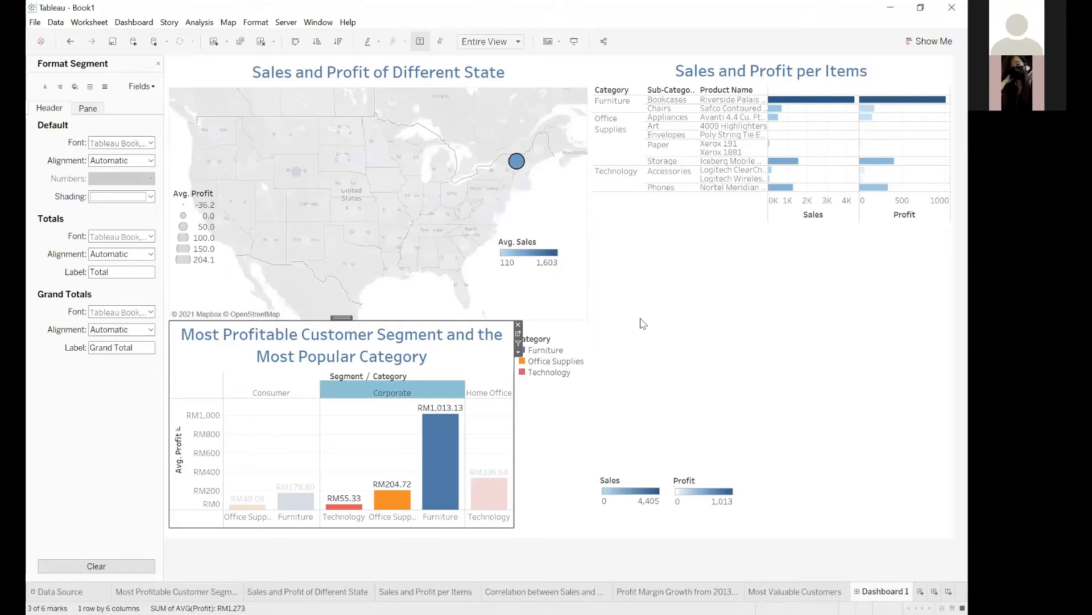
pyautogui.click(563, 406)
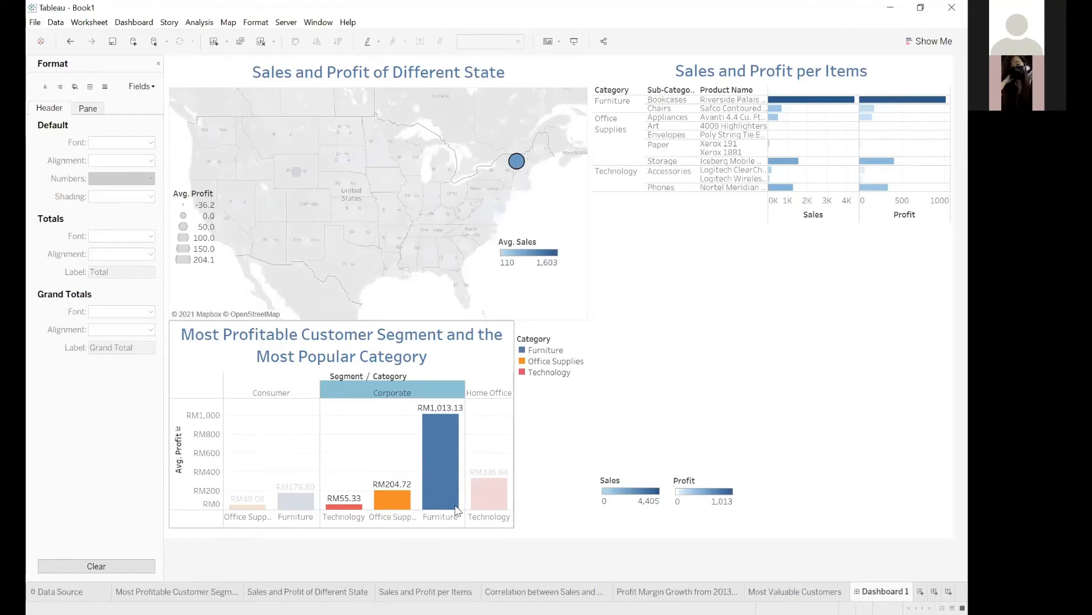
pyautogui.moveTo(430, 447)
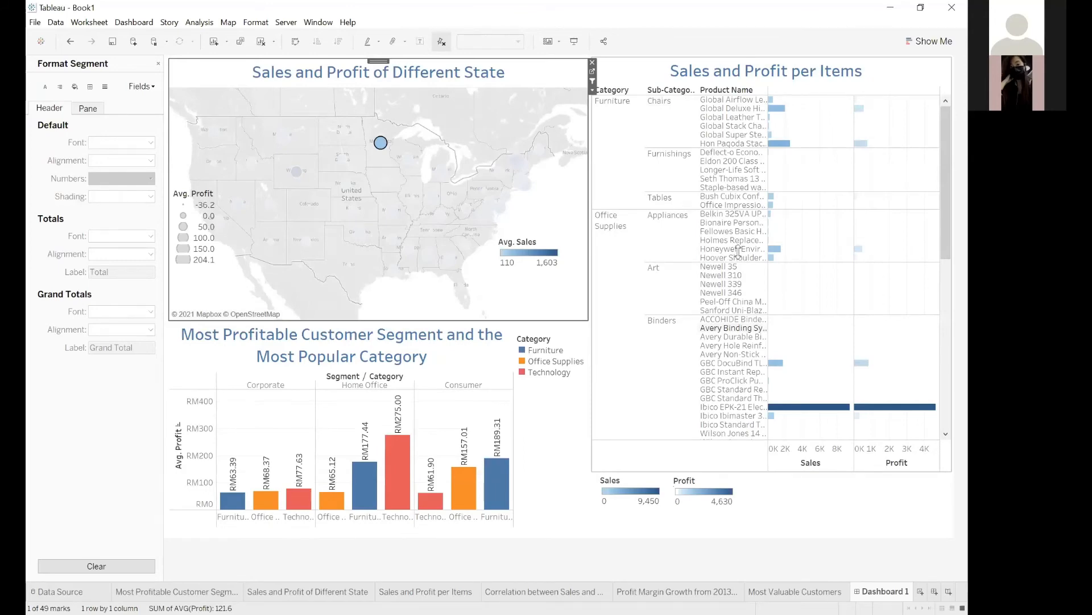
pyautogui.click(733, 407)
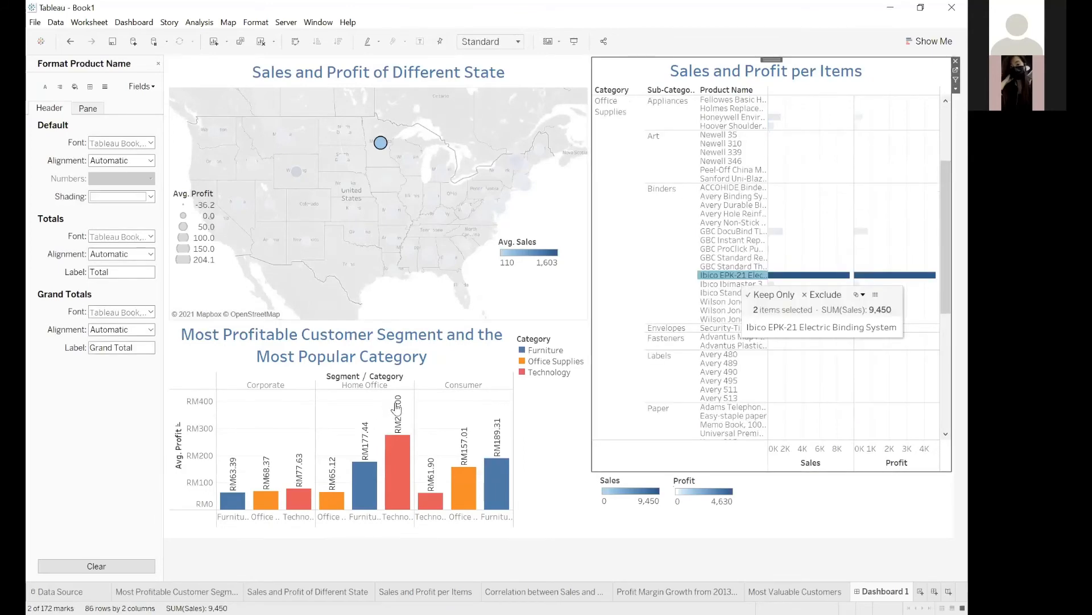
pyautogui.click(532, 436)
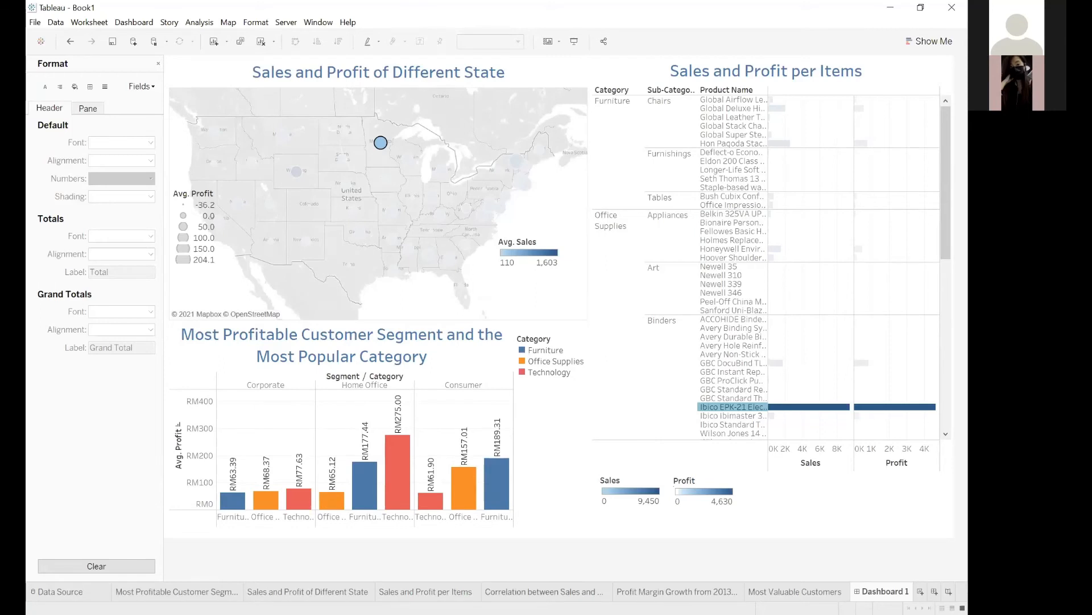
pyautogui.click(573, 593)
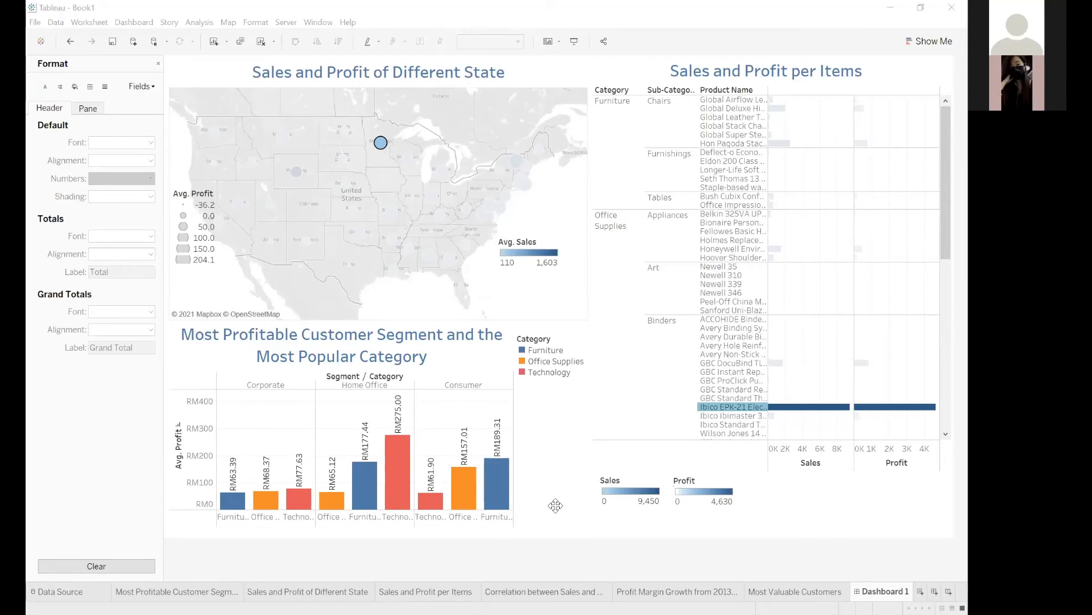